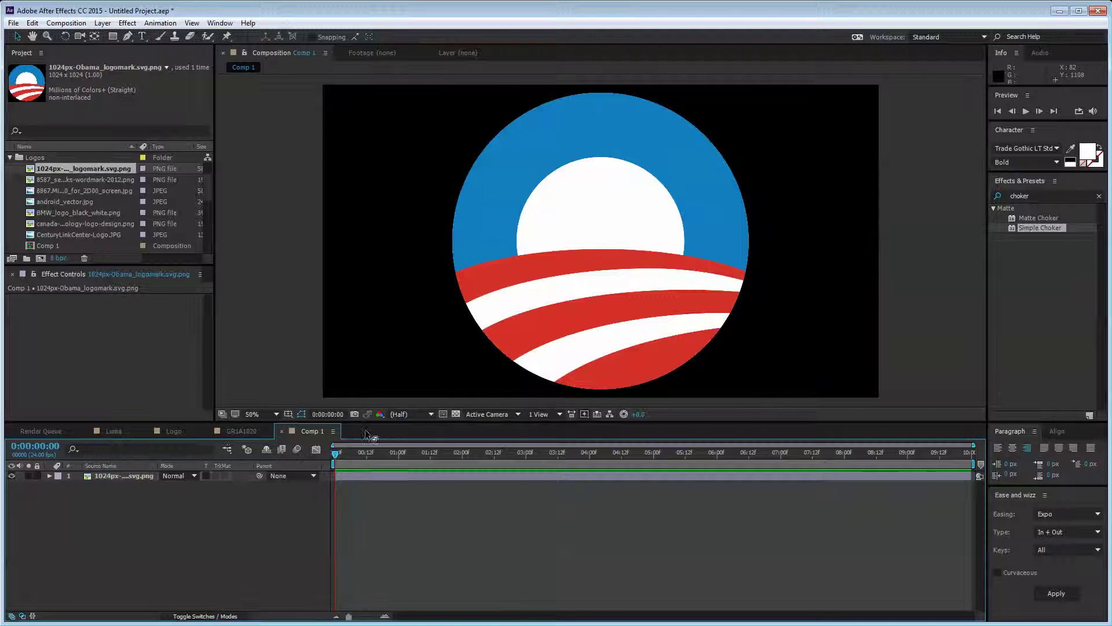
Step: Scale the logo layer to 37% and move it to the left half of the composition
click(124, 476)
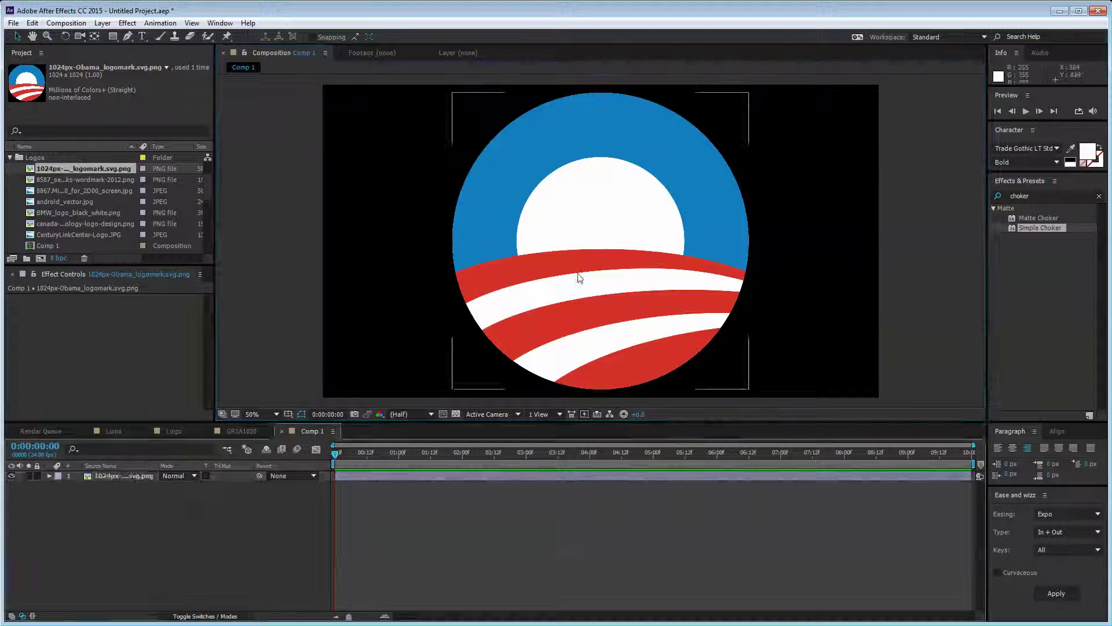
key(s)
drag(181, 486, 149, 493)
drag(601, 231, 455, 231)
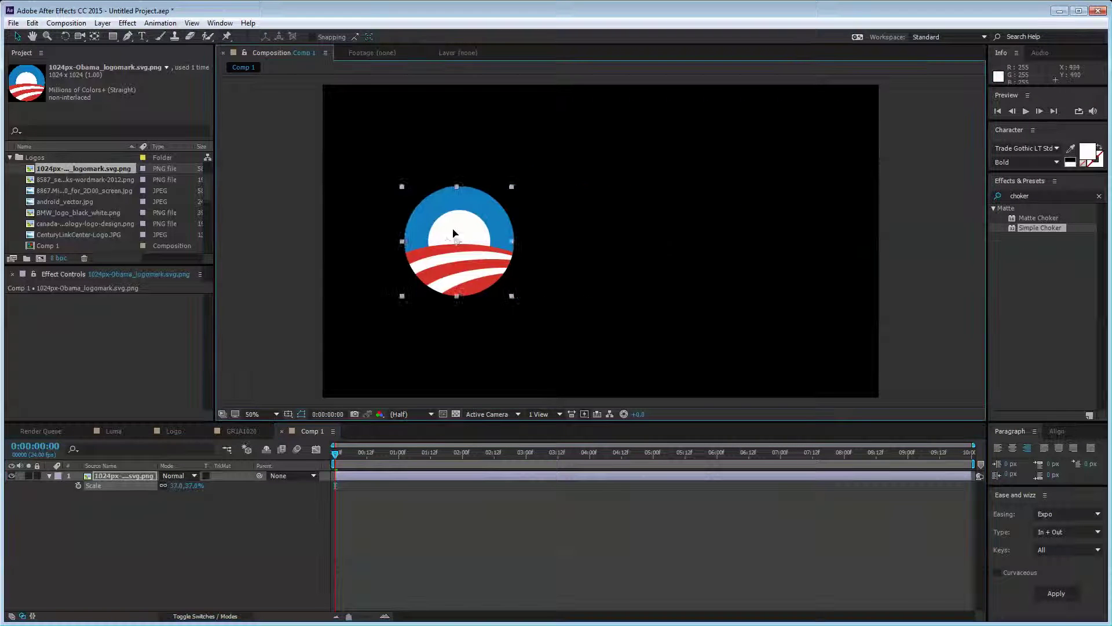
Step: Create a text layer reading "POLITICS"
right_click(133, 515)
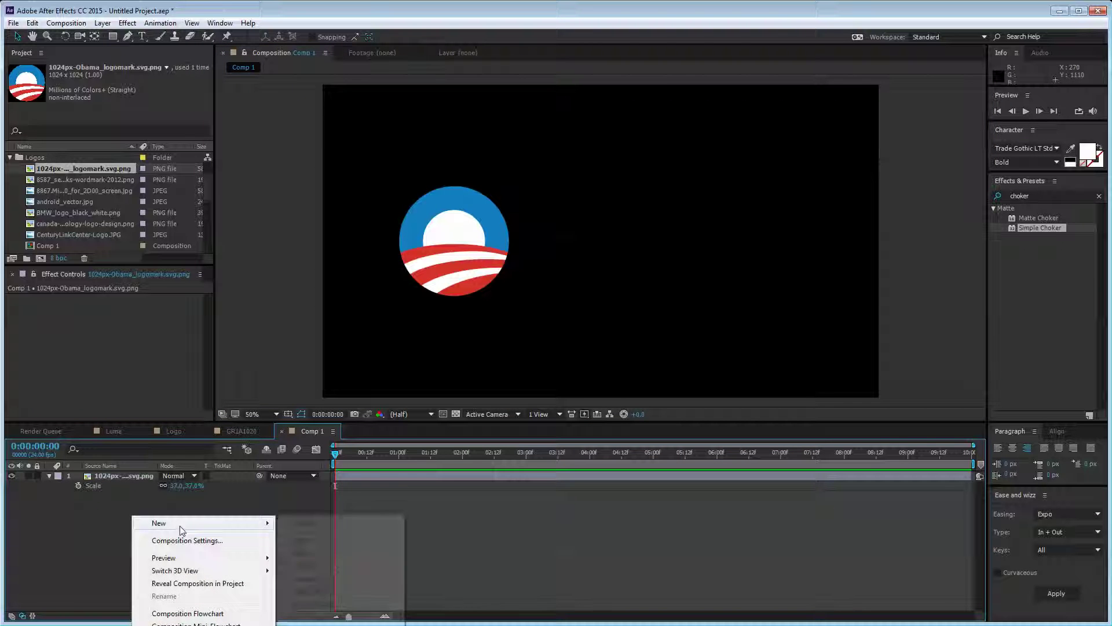
mouse_move(180, 526)
click(332, 541)
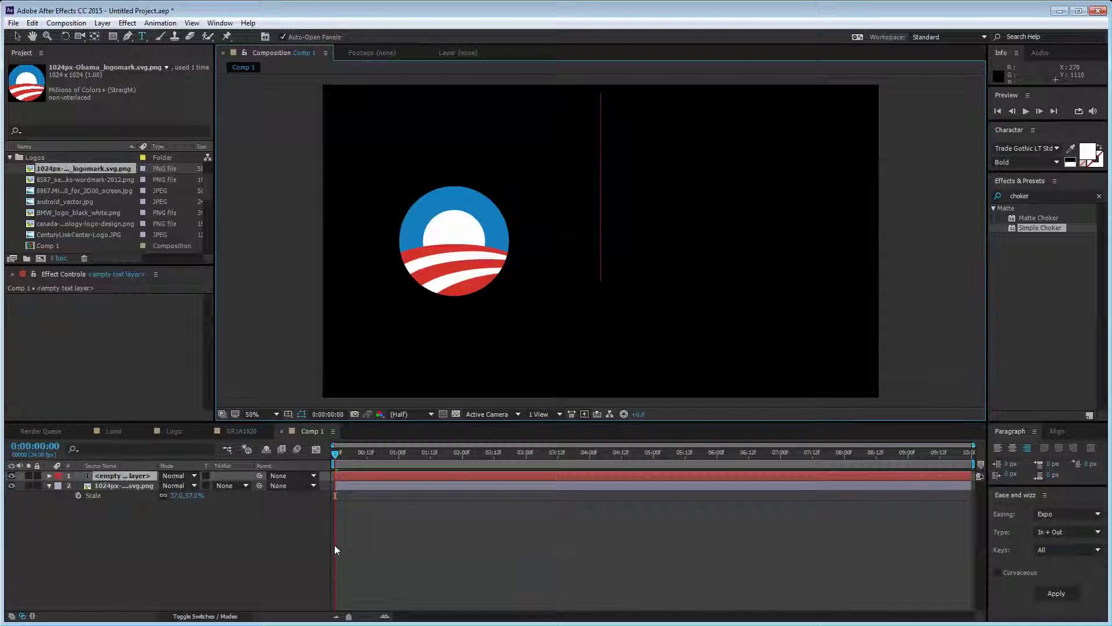
text(POLICIS)
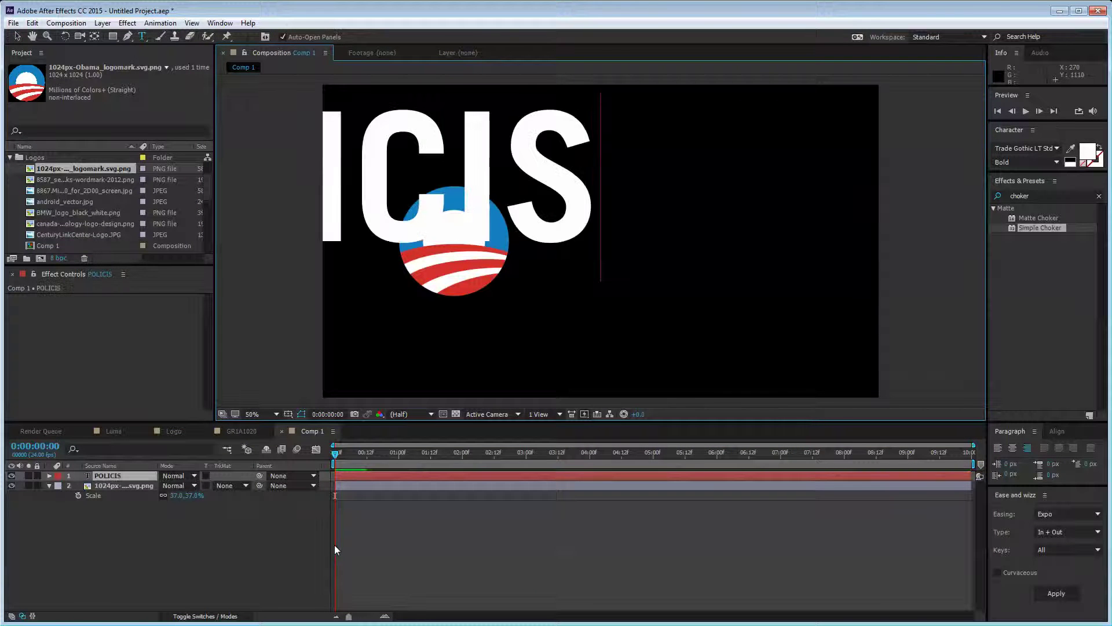
key(BackSpace)
key(BackSpace)
key(BackSpace)
text(TI)
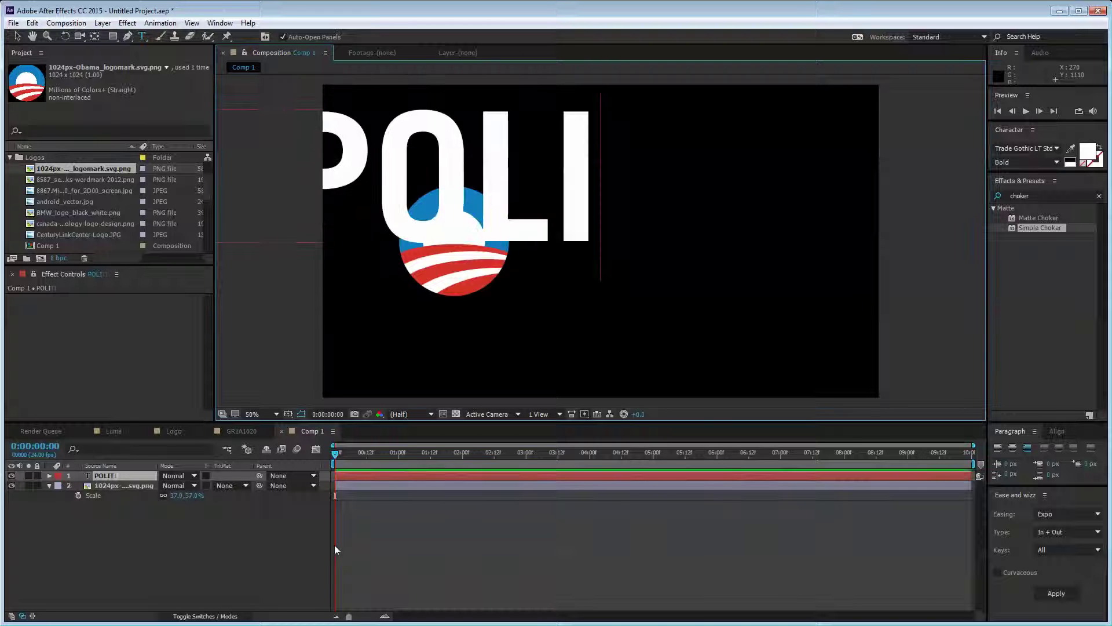
text(CS)
click(17, 36)
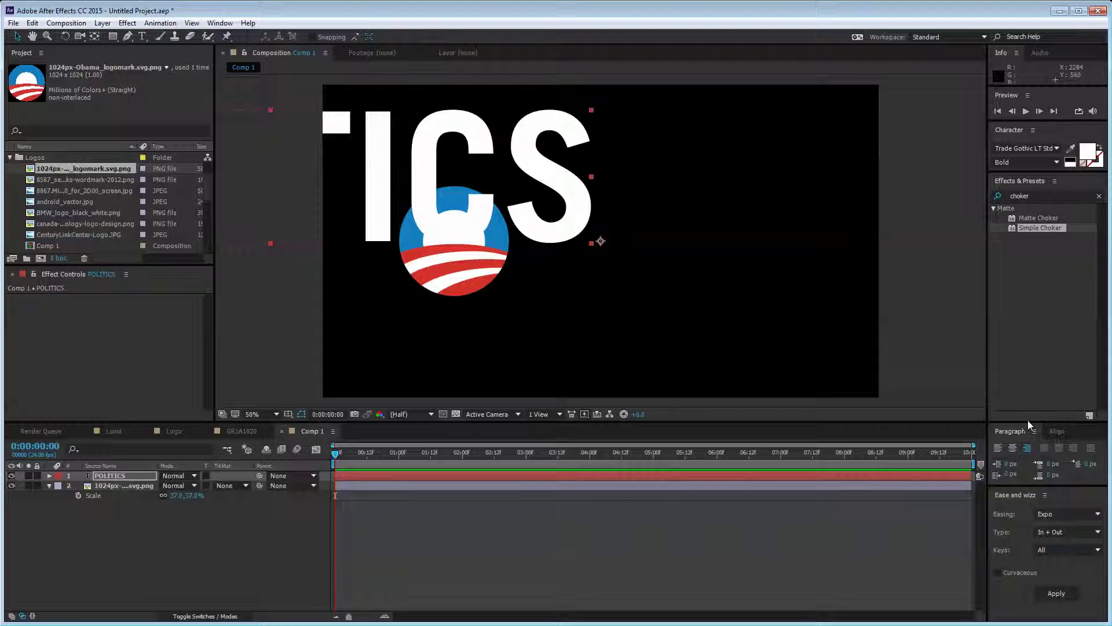
Step: Set the POLITICS text size to 226 px and place it just right of the logo
click(221, 23)
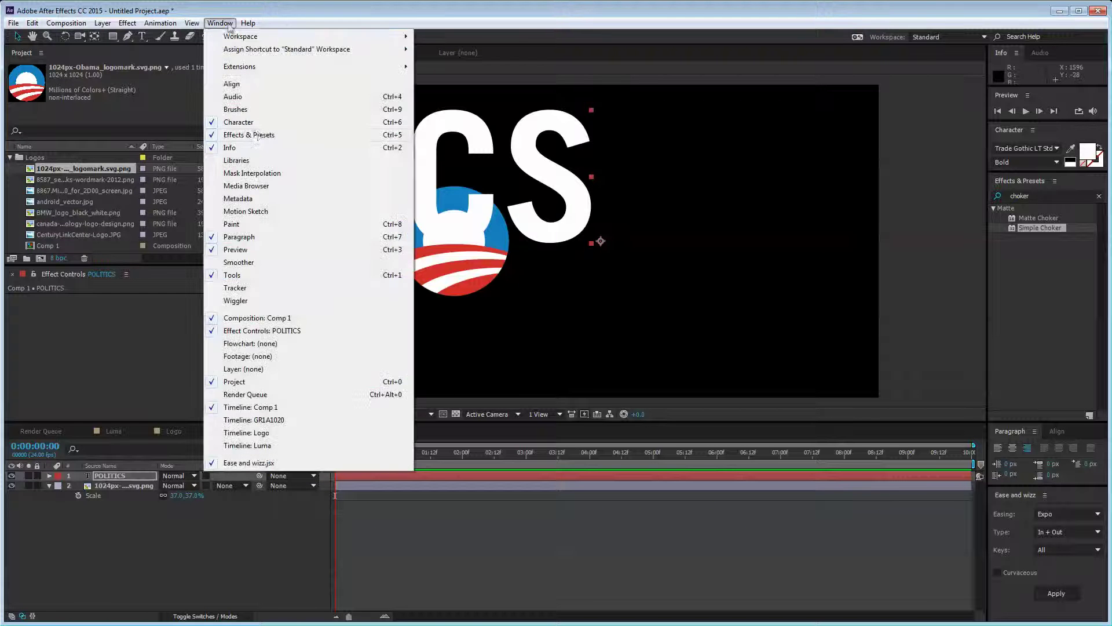
click(1037, 352)
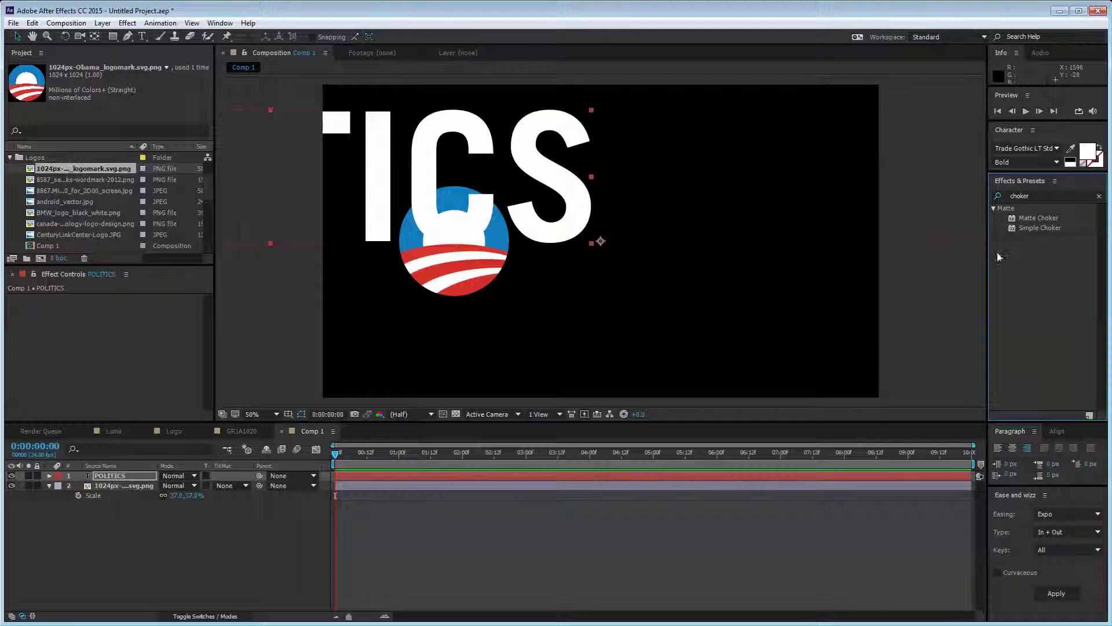
click(223, 23)
click(239, 122)
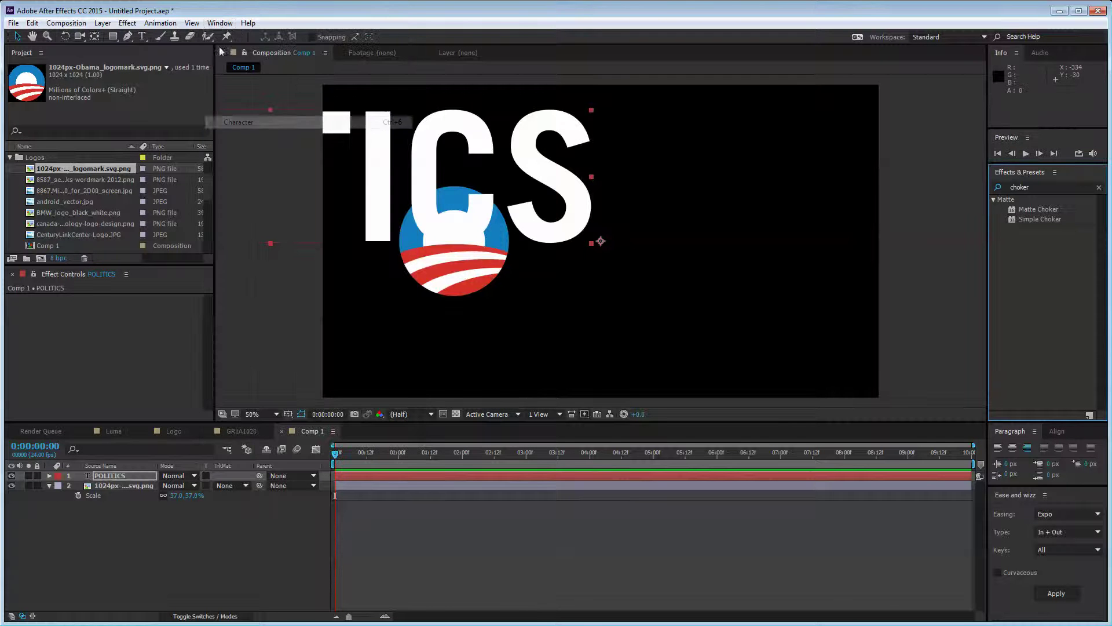
click(220, 24)
click(252, 125)
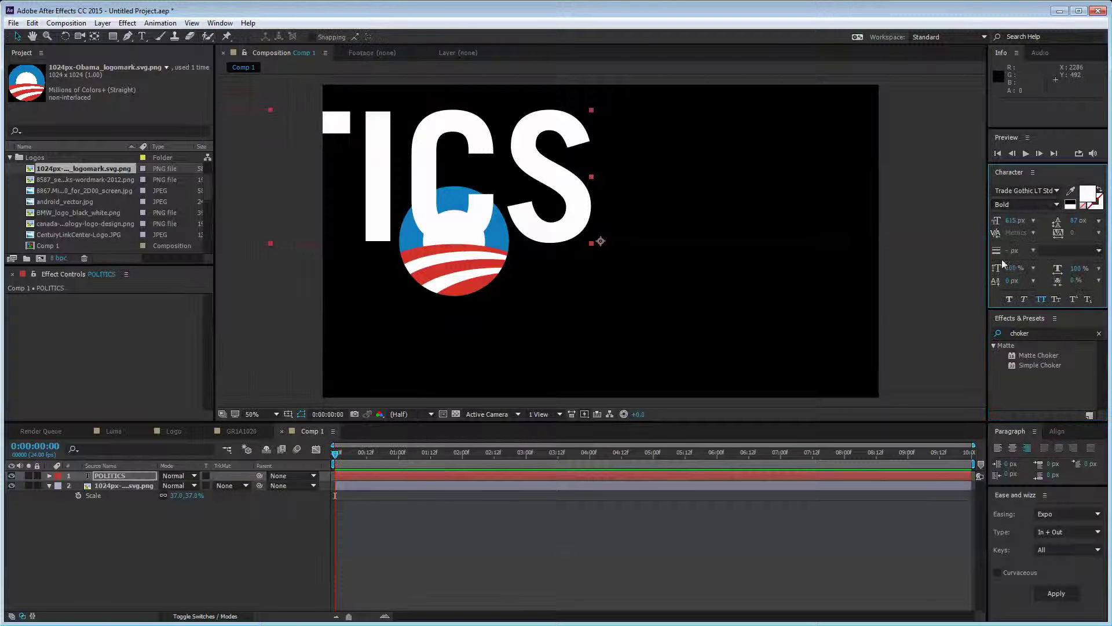
drag(1014, 222, 672, 257)
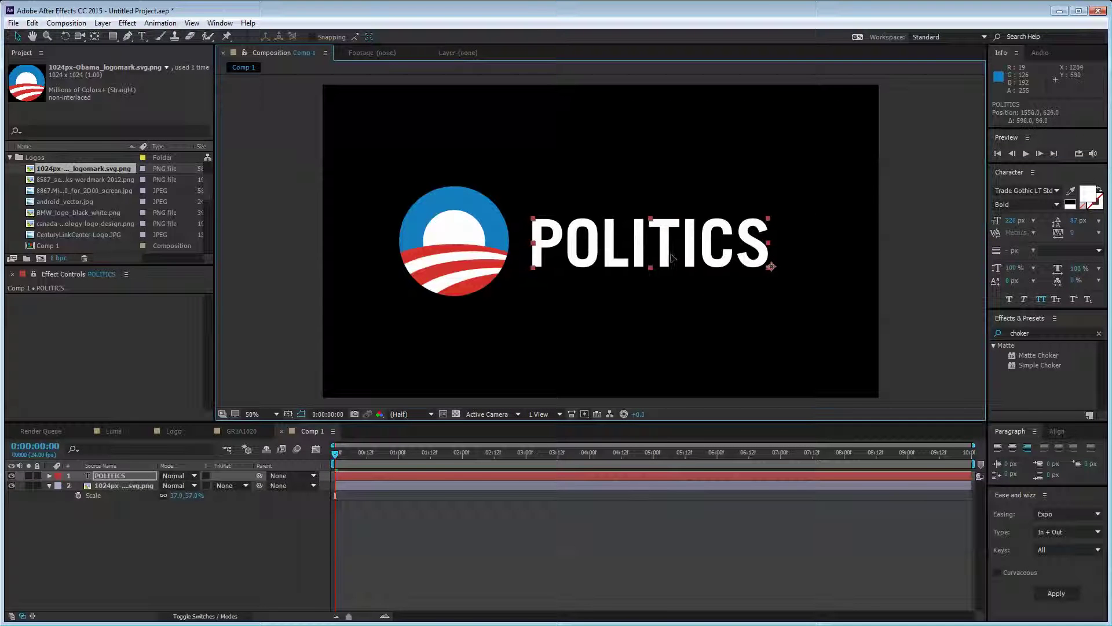
Step: Center the anchor point of the POLITICS text in its layer content
right_click(117, 476)
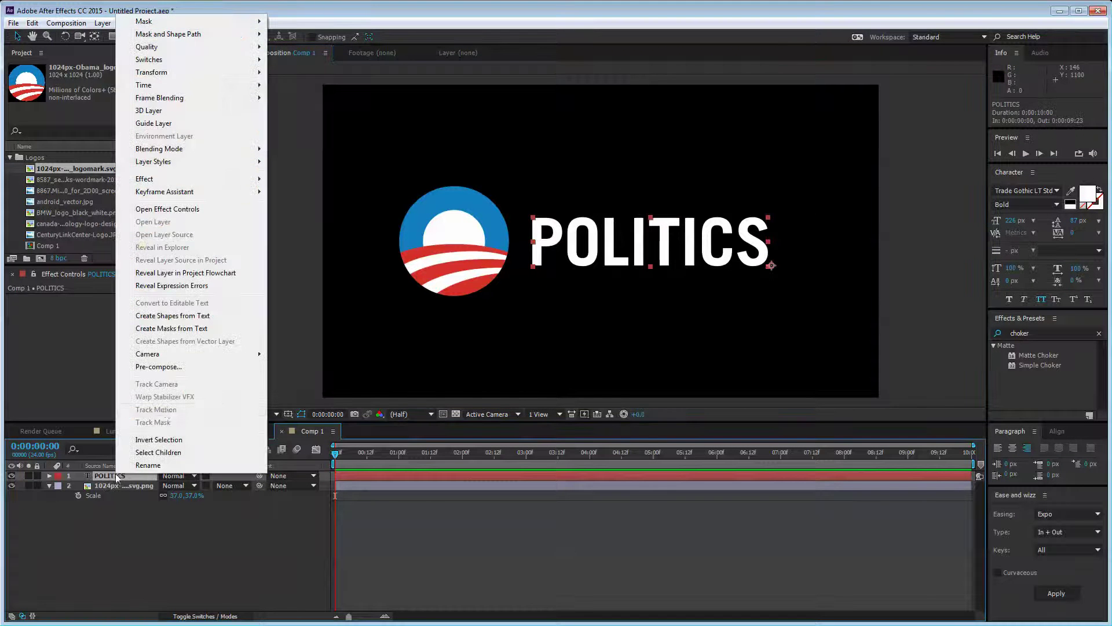
mouse_move(180, 74)
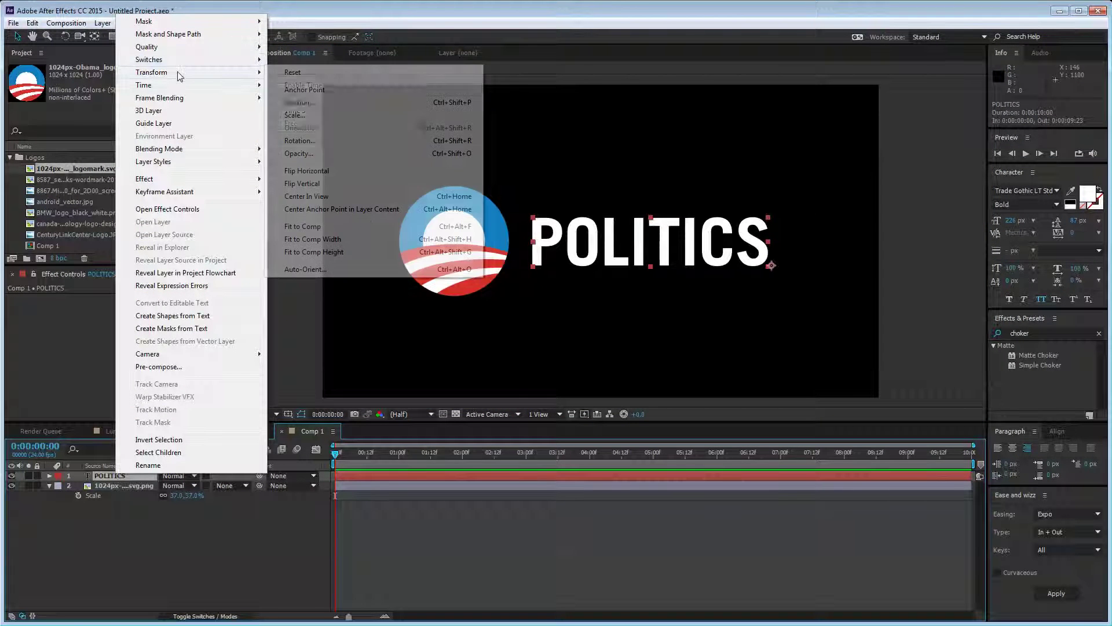
click(374, 209)
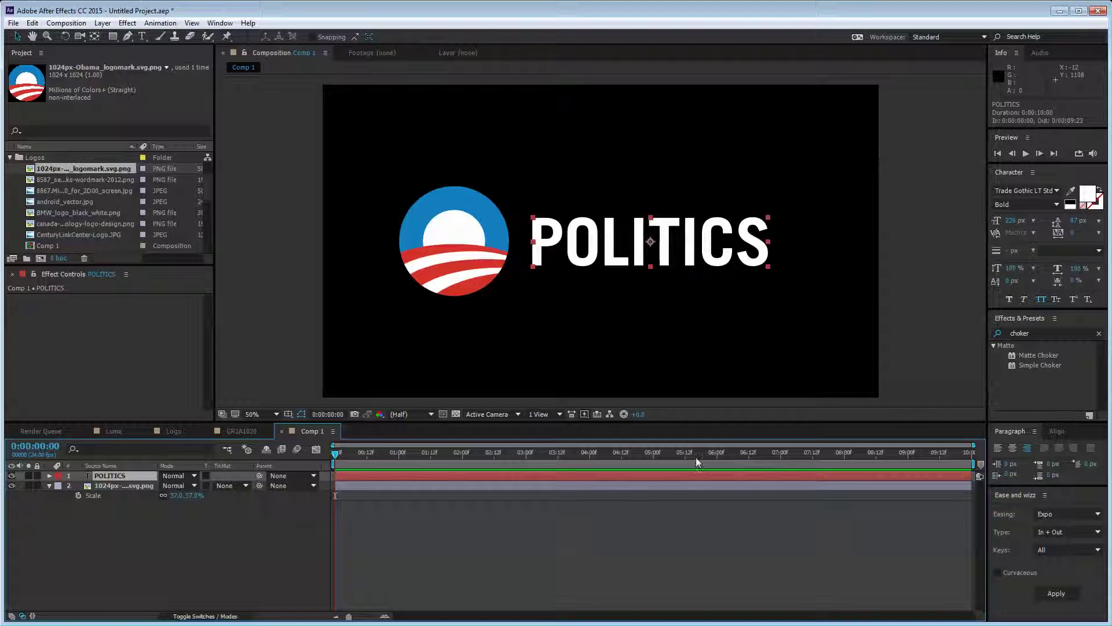
Step: Align the POLITICS text to the composition's center and shift it horizontally to the right of the logo
drag(726, 246, 770, 246)
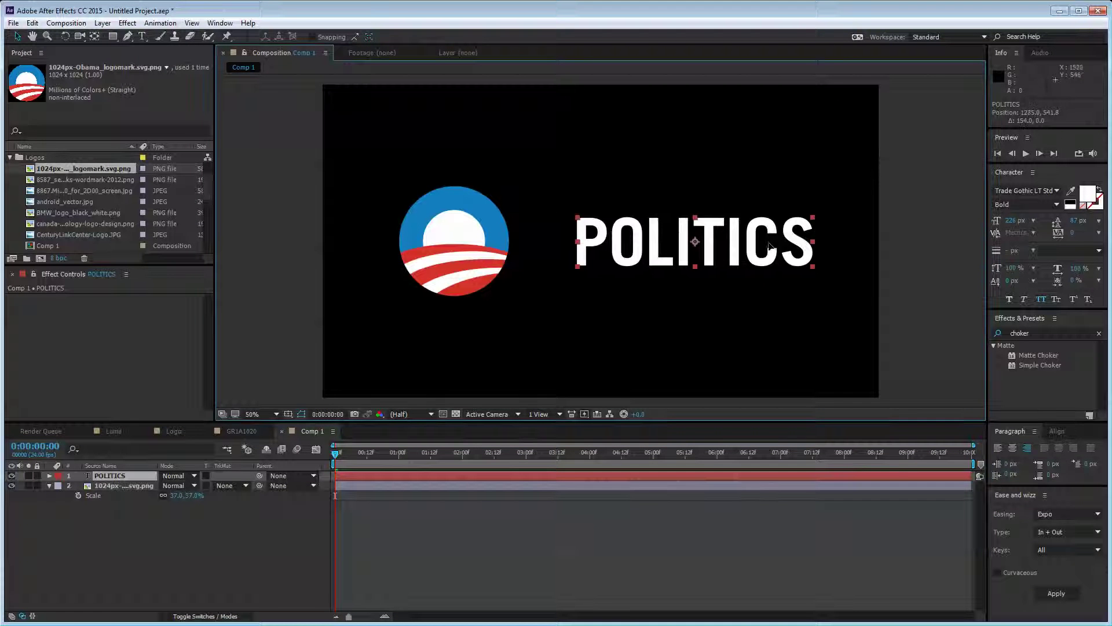
click(1060, 431)
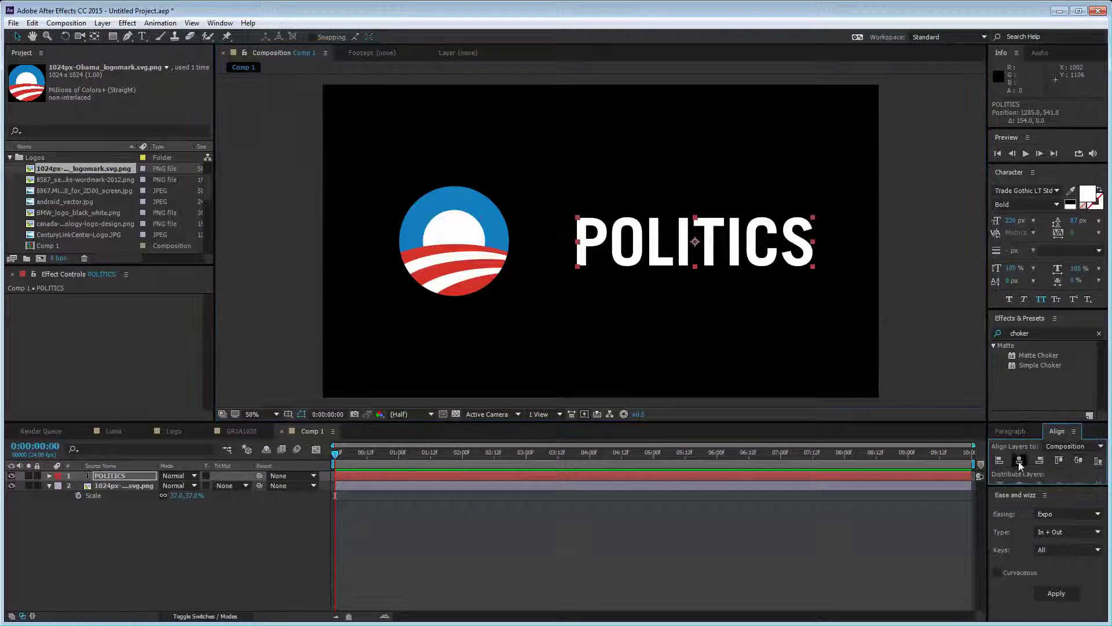
click(1020, 461)
drag(627, 243, 708, 244)
Step: Center the logo in the composition, shift it left to about 520, 540, and nudge the text slightly closer to it
click(455, 241)
click(1078, 460)
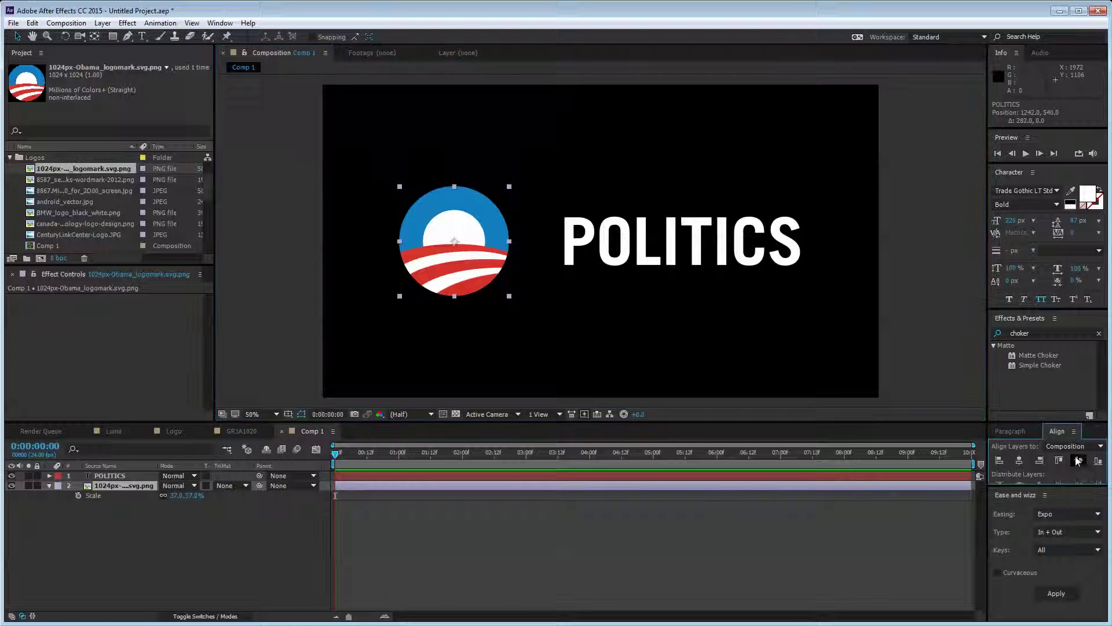
click(1019, 460)
drag(594, 251, 466, 250)
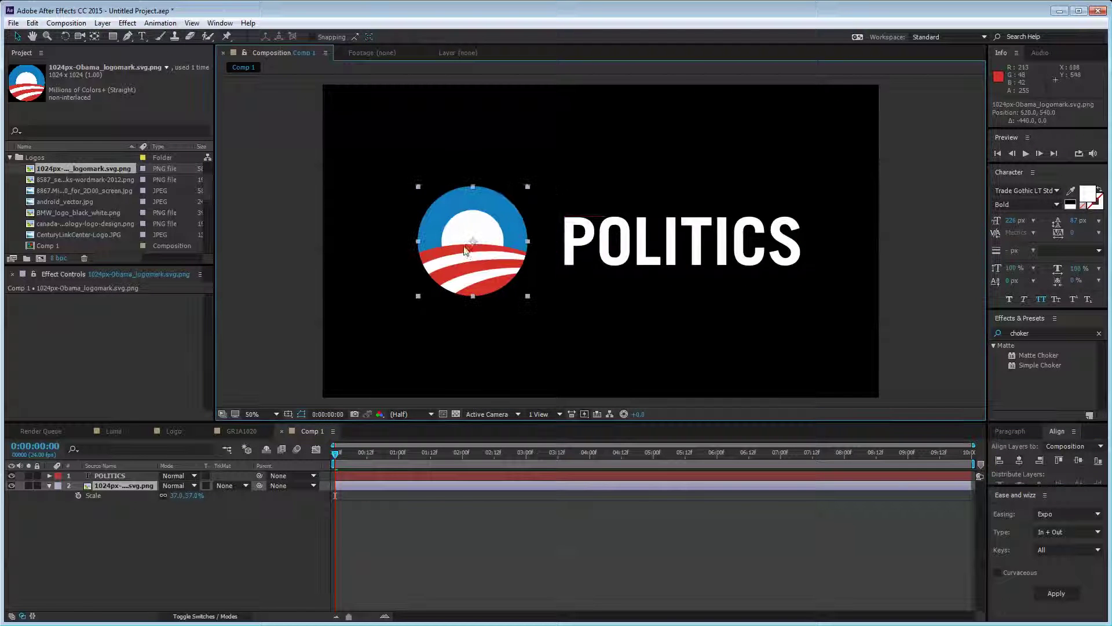
drag(643, 243, 636, 244)
click(748, 324)
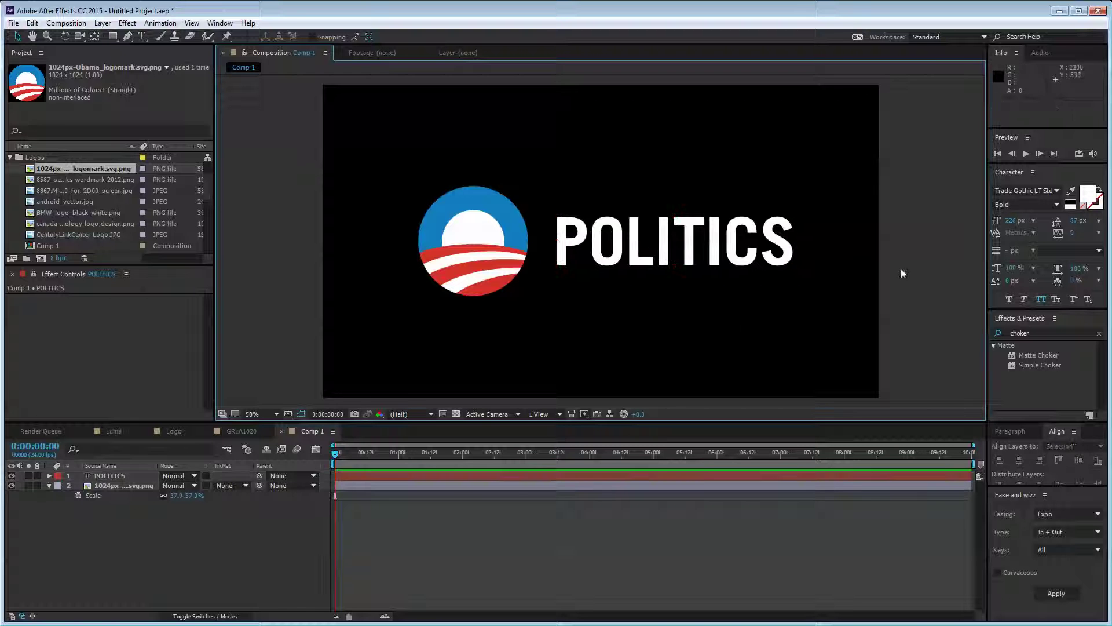
Step: Try sliding the POLITICS text left across the logo and undo the moves
click(88, 541)
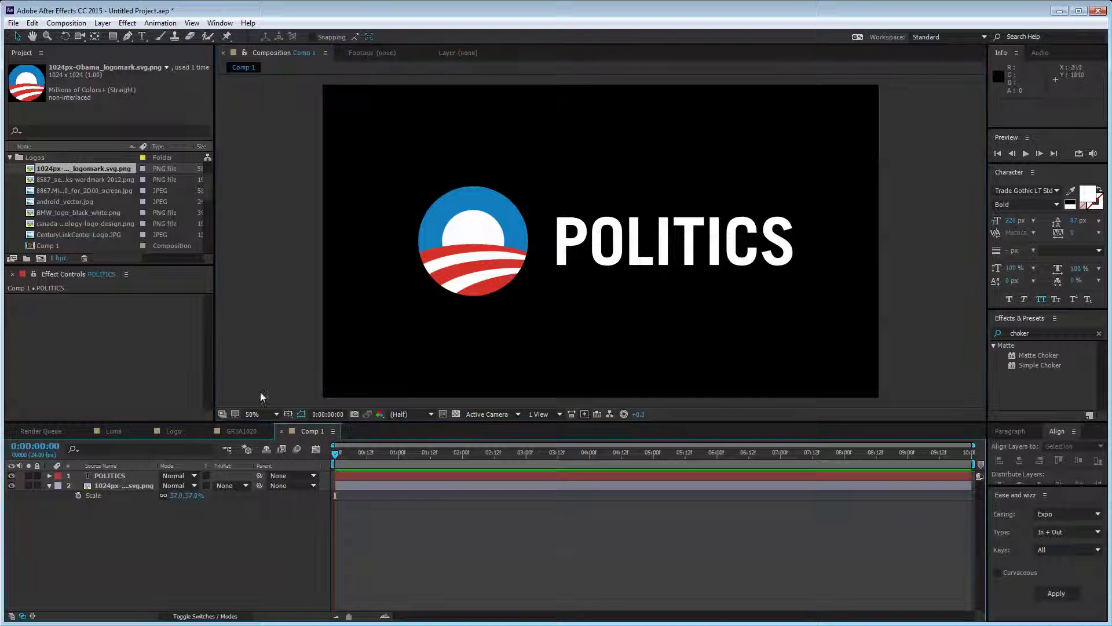
drag(748, 255, 474, 259)
key(ctrl+z)
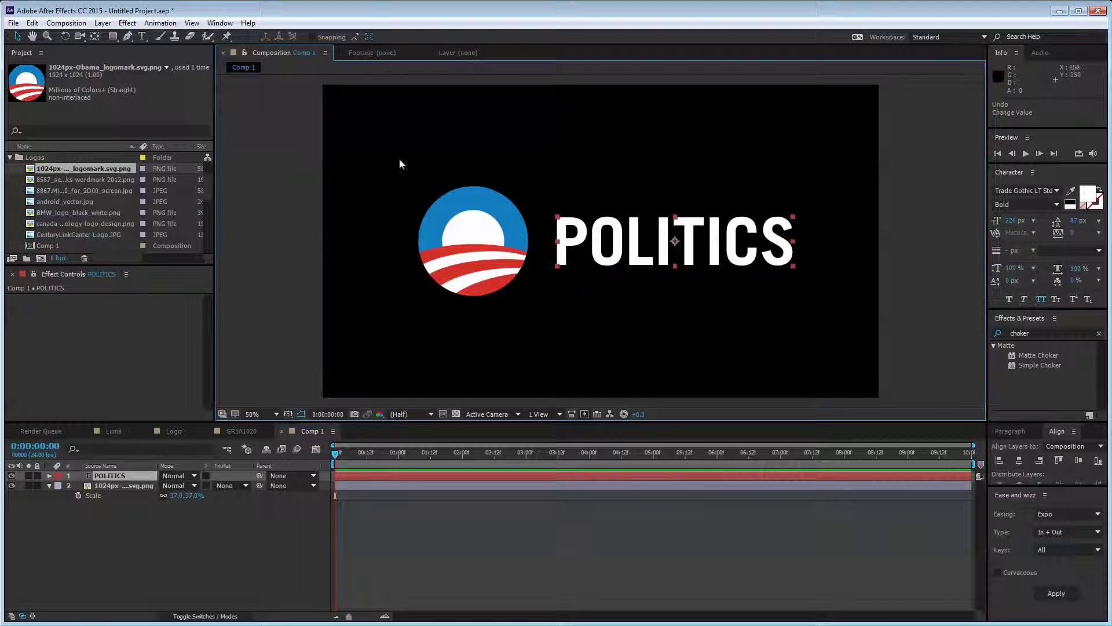
drag(280, 149, 429, 350)
drag(662, 245, 381, 244)
drag(254, 136, 435, 321)
click(272, 311)
drag(332, 233, 604, 233)
key(ctrl+z)
key(ctrl+shift+z)
click(637, 339)
click(220, 553)
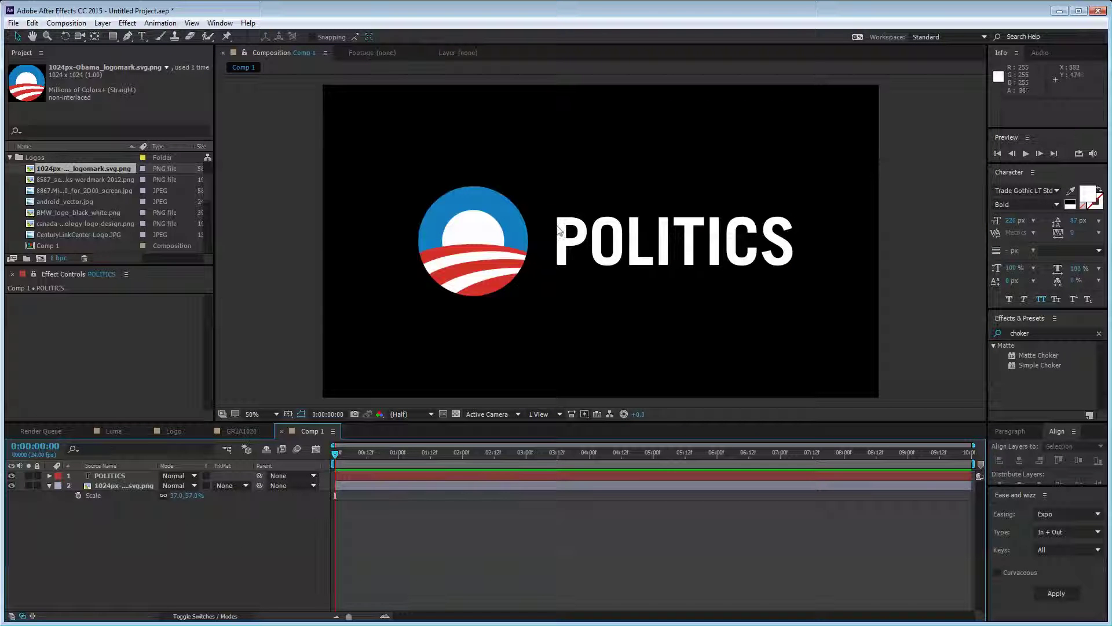
click(665, 248)
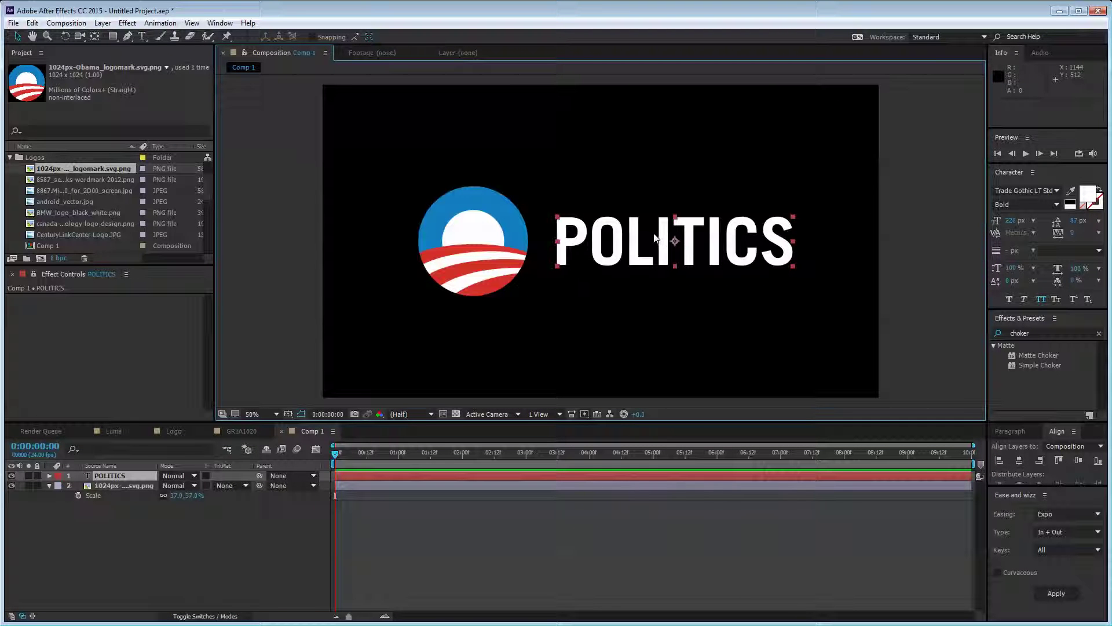
click(211, 549)
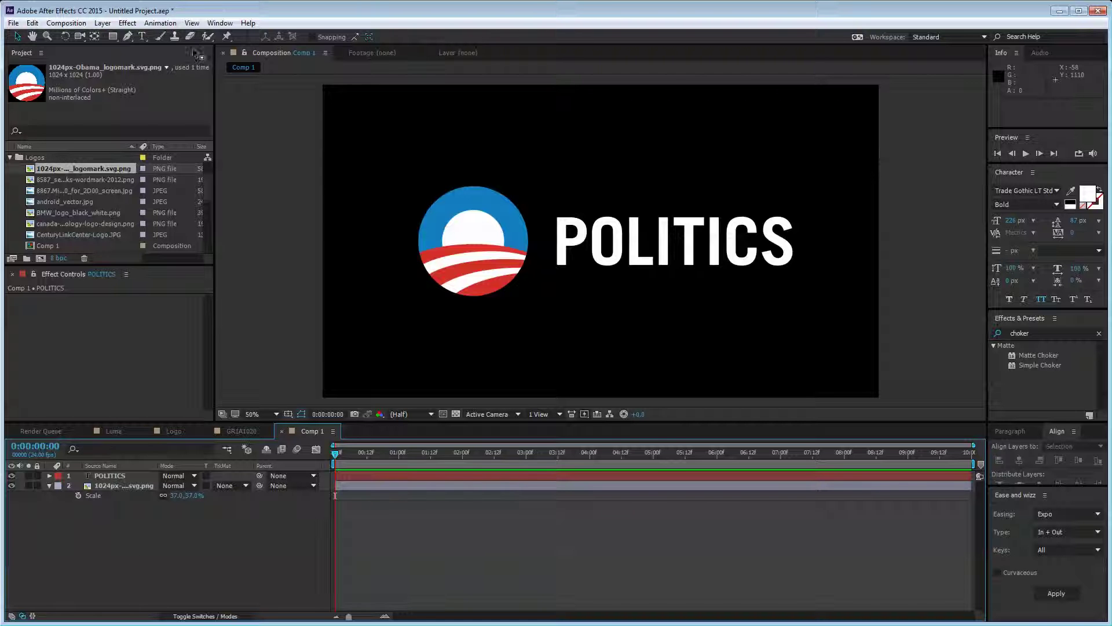
Step: Draw a two-point curved shape along the logo's right edge with the Pen tool and set its stroke to None
click(128, 36)
key(period)
key(period)
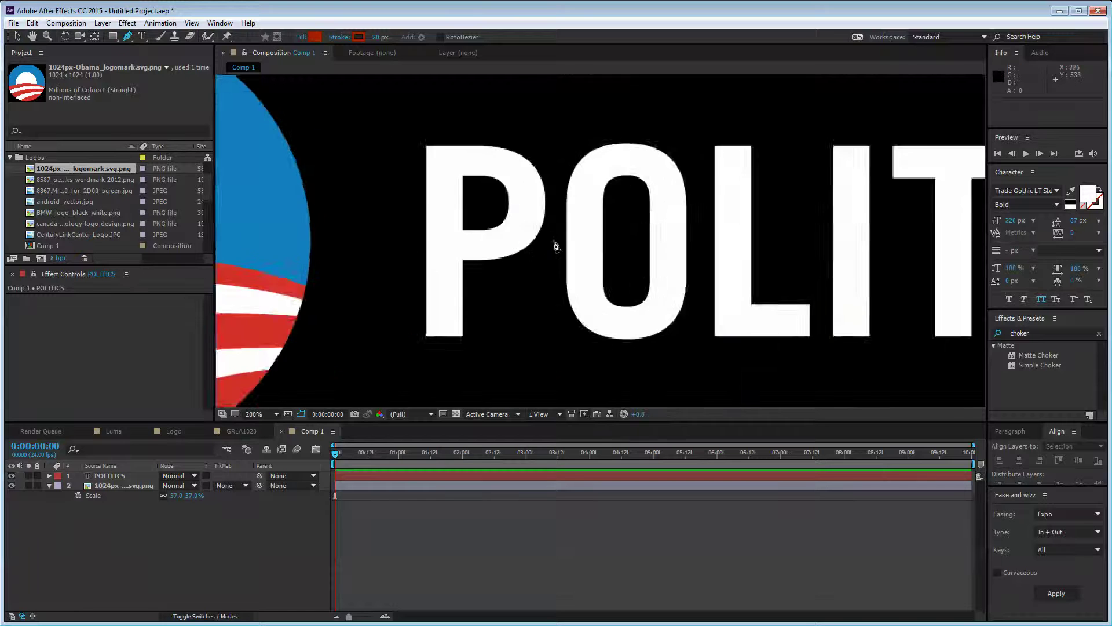
drag(551, 244, 681, 322)
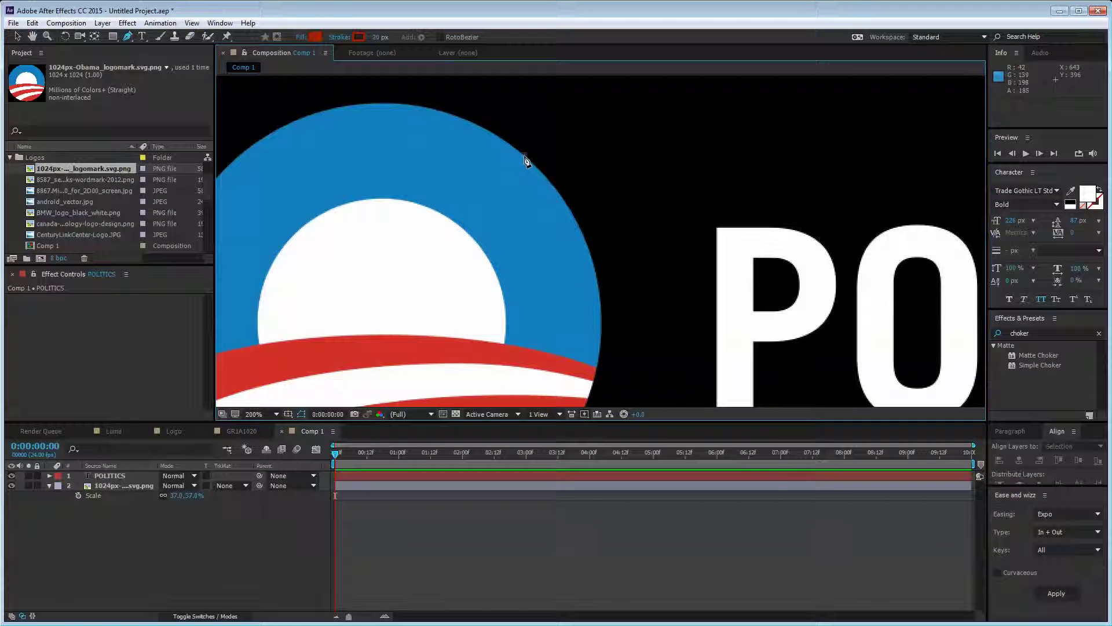
drag(523, 156, 548, 181)
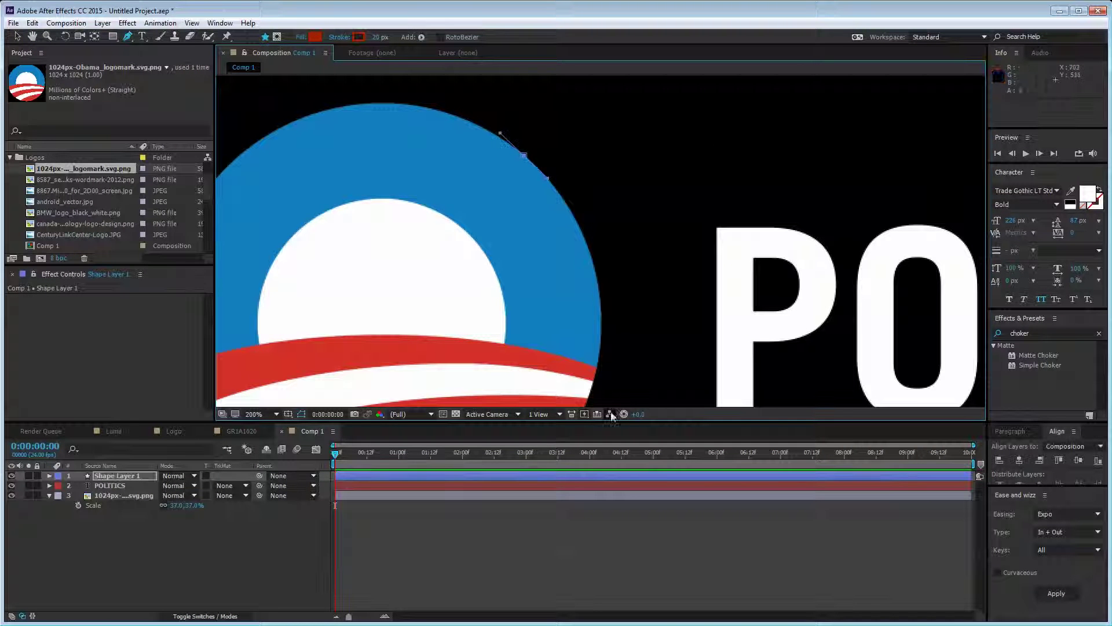
scroll(593, 303, down, 5)
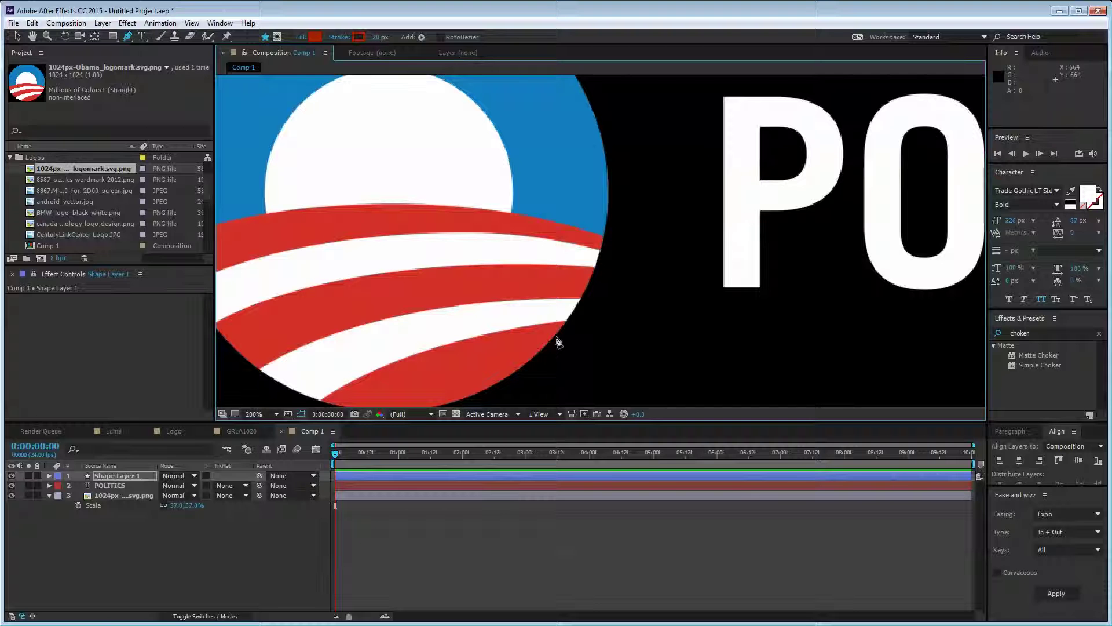
mouse_move(556, 336)
mouse_down()
mouse_move(447, 417)
mouse_move(477, 398)
mouse_up()
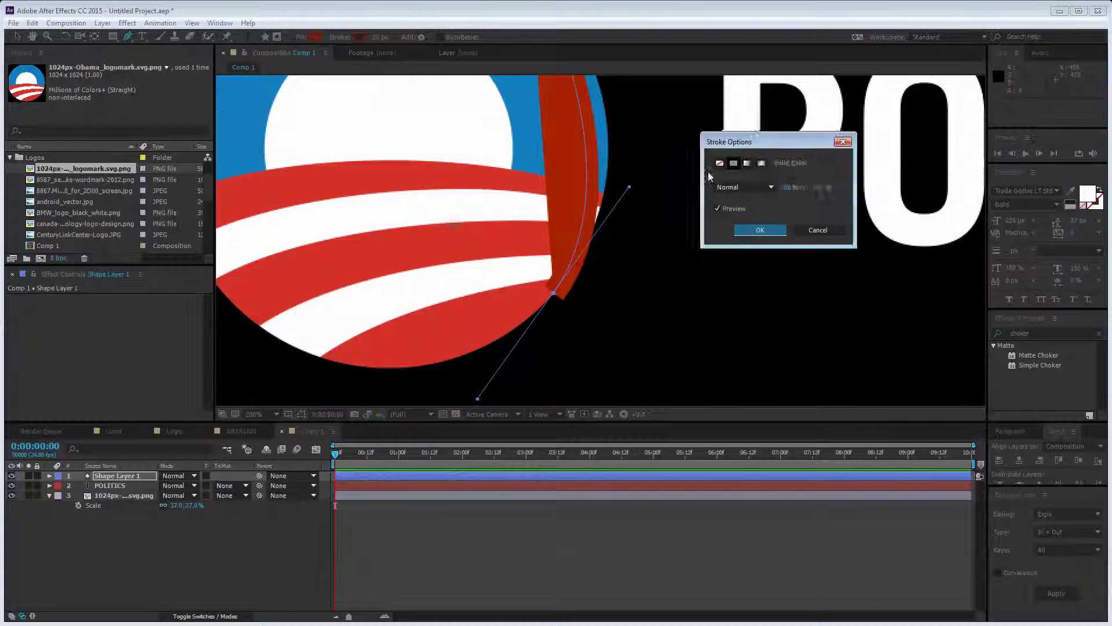
click(519, 247)
click(560, 314)
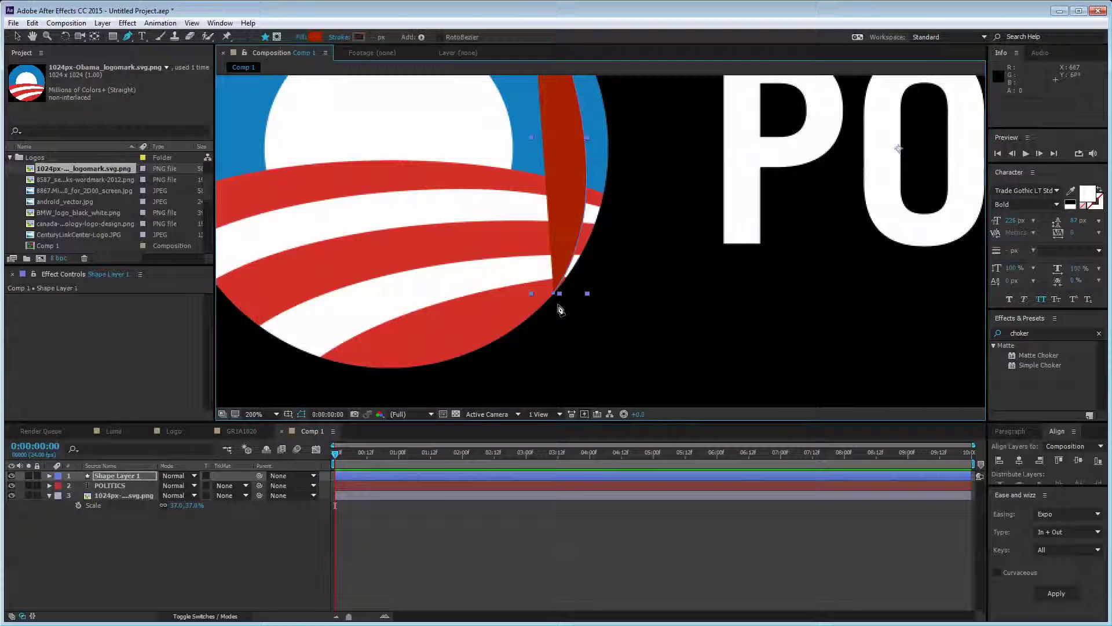
Step: Adjust the curve handles at both points of the shape so its arc follows the logo's right outer edge
scroll(614, 243, down, 2)
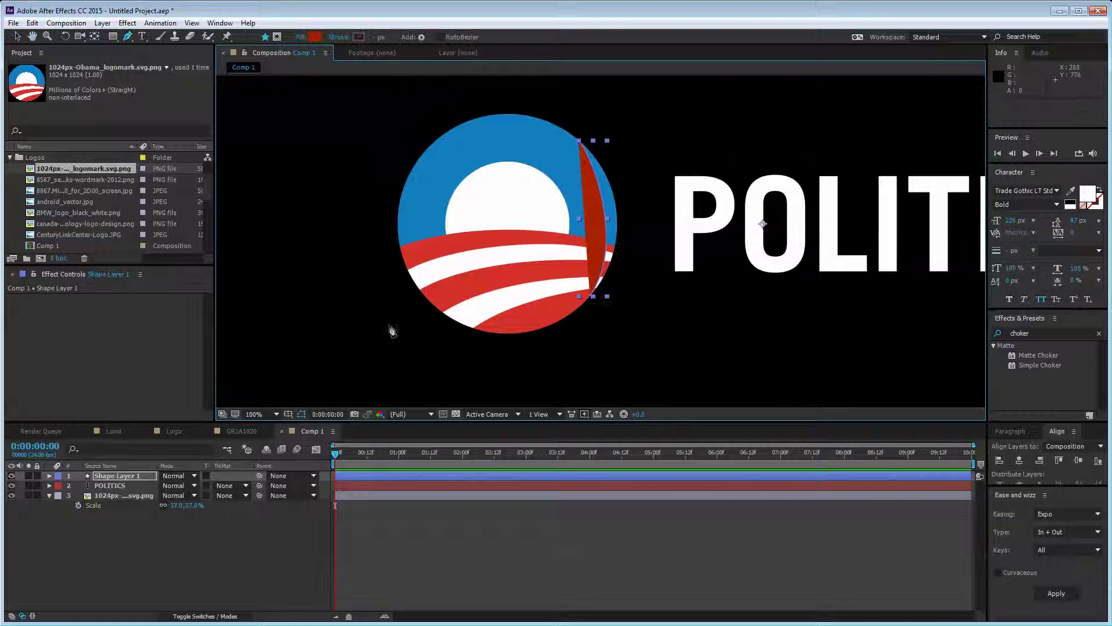
click(368, 366)
key(comma)
drag(595, 268, 575, 294)
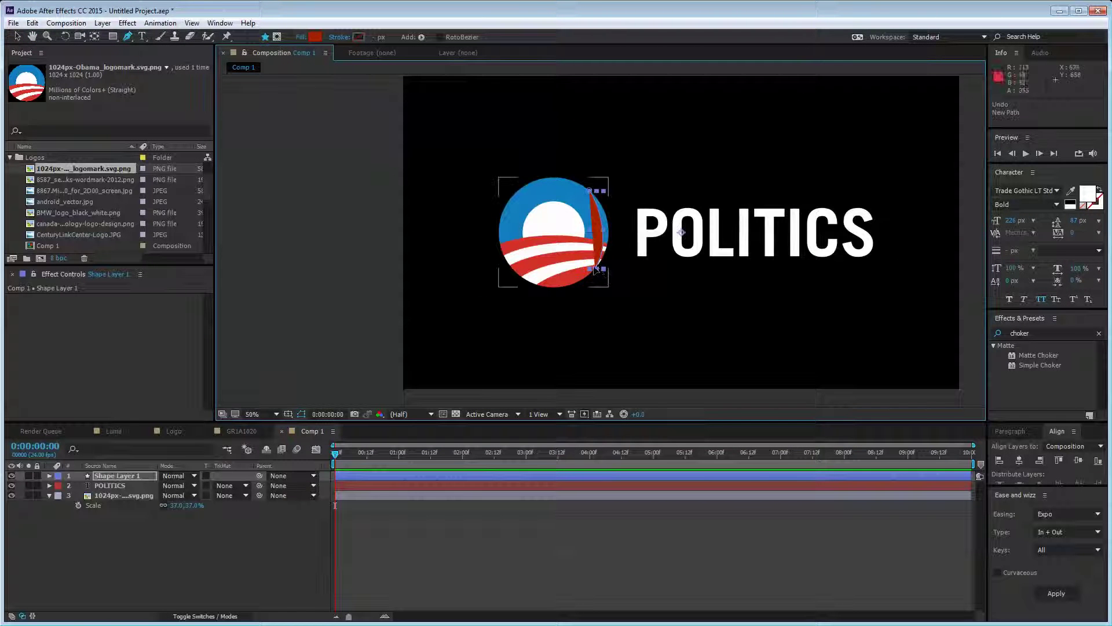
key(period)
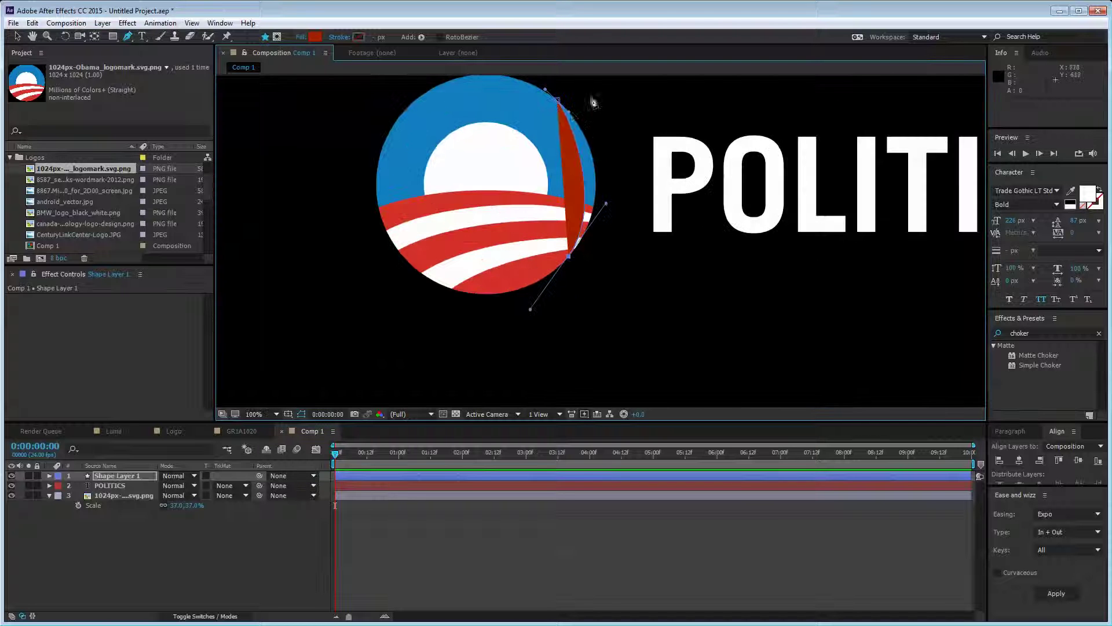
drag(557, 99, 605, 146)
drag(606, 203, 606, 217)
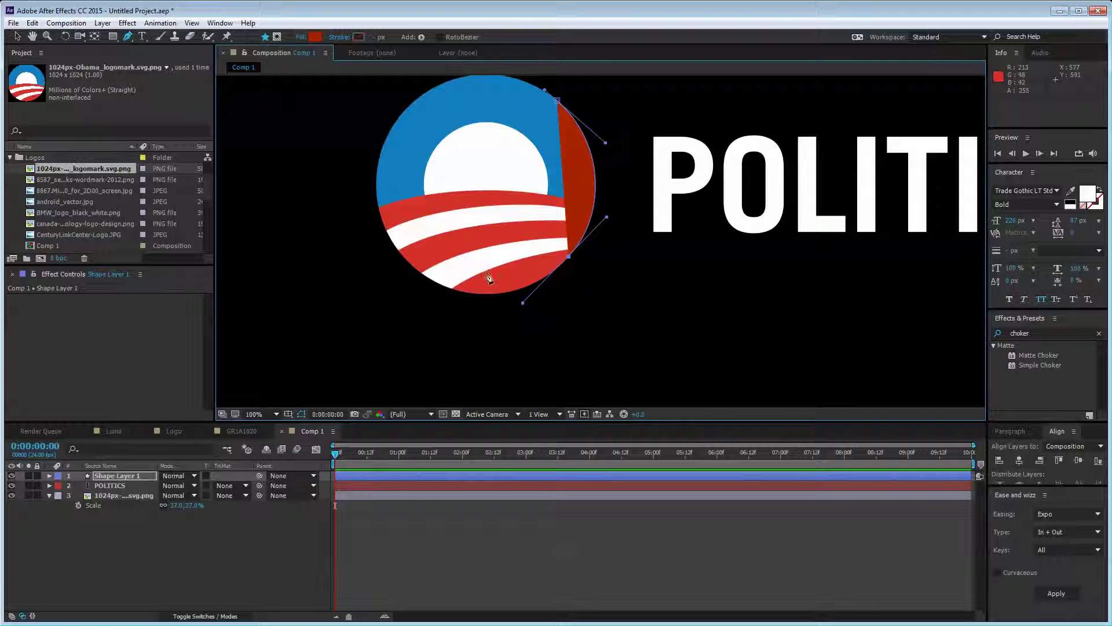
Step: Try reshaping the lower curve handle of the shape on the logo's right edge and undo the edits
key(comma)
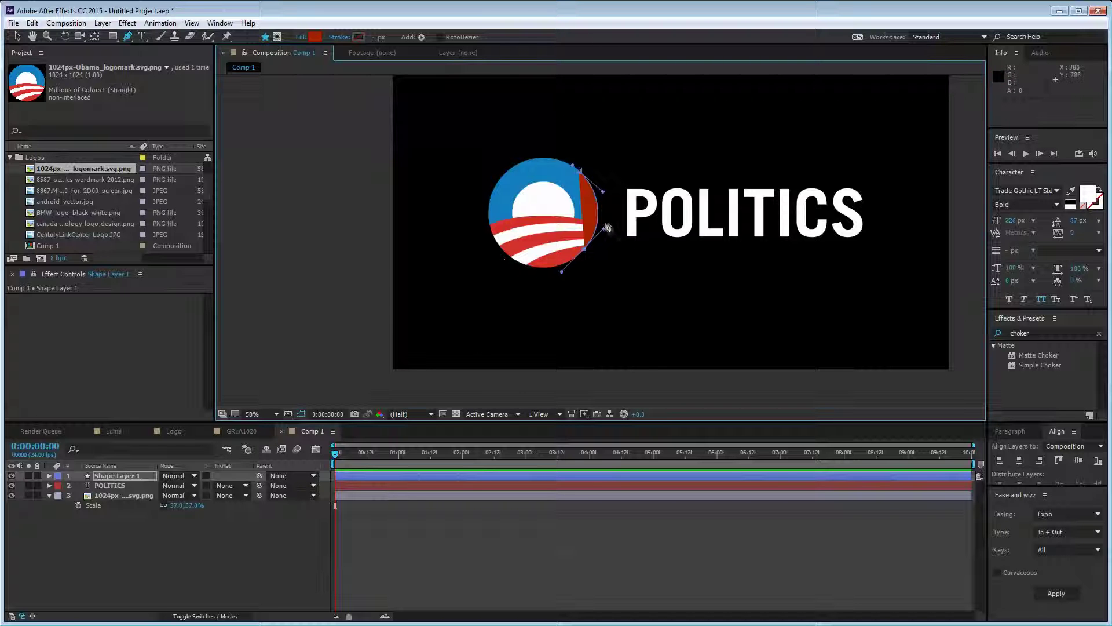
drag(599, 247, 585, 255)
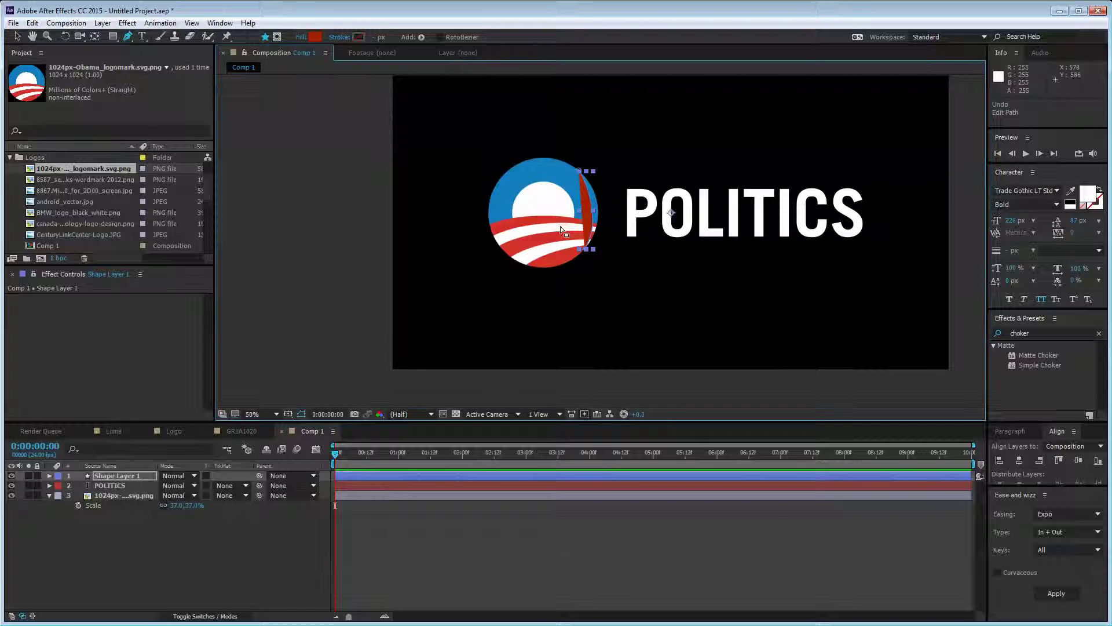
click(113, 476)
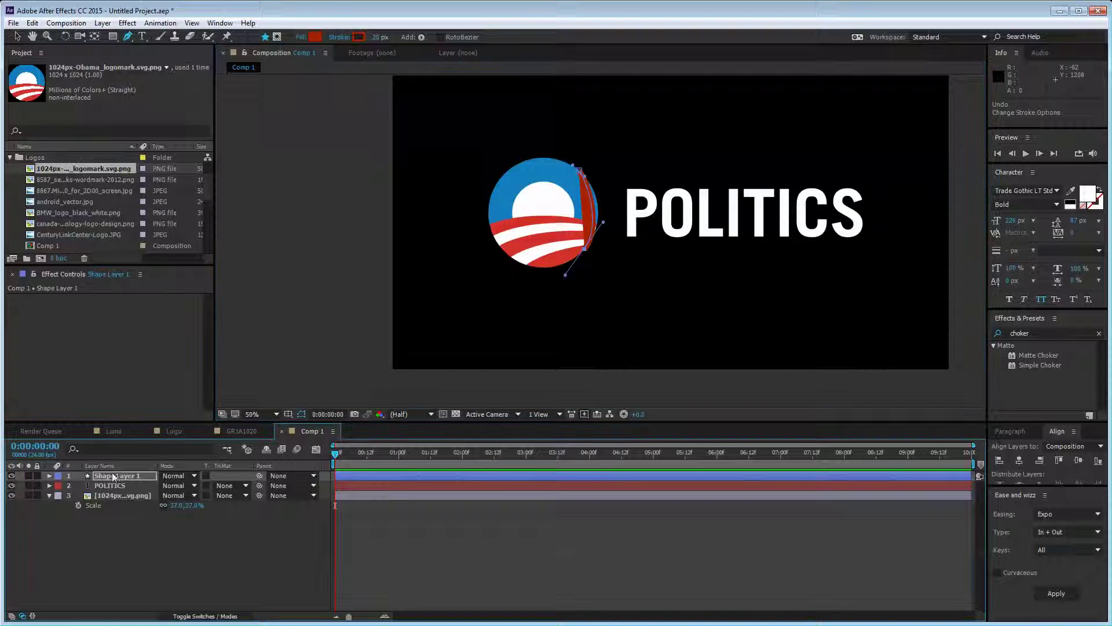
click(32, 23)
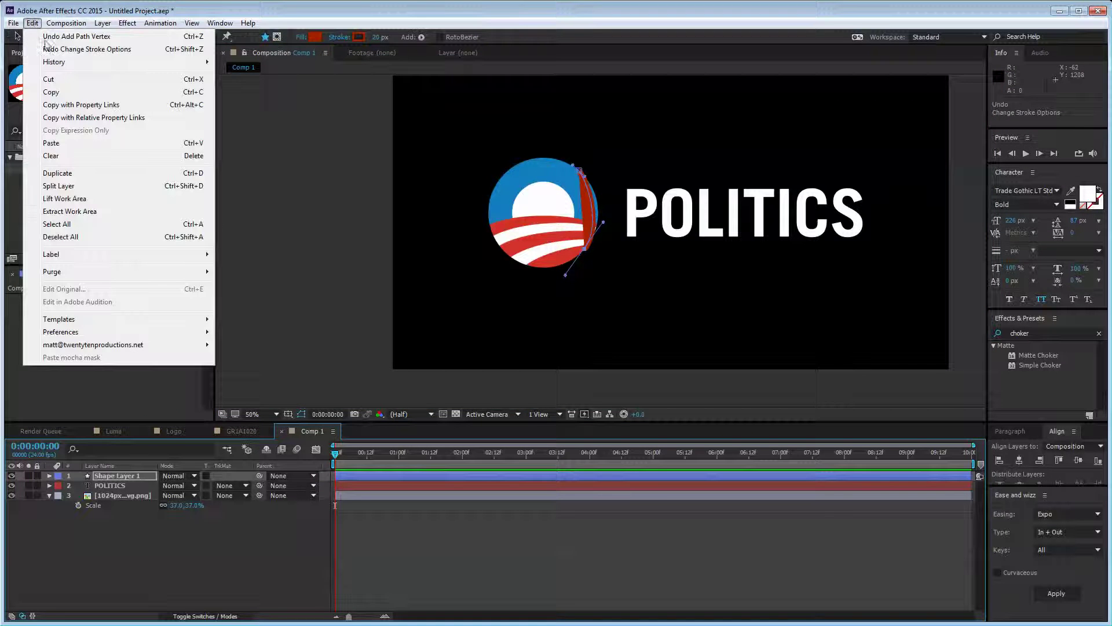
key(Escape)
key(ctrl+z)
key(ctrl+z)
key(ctrl+z)
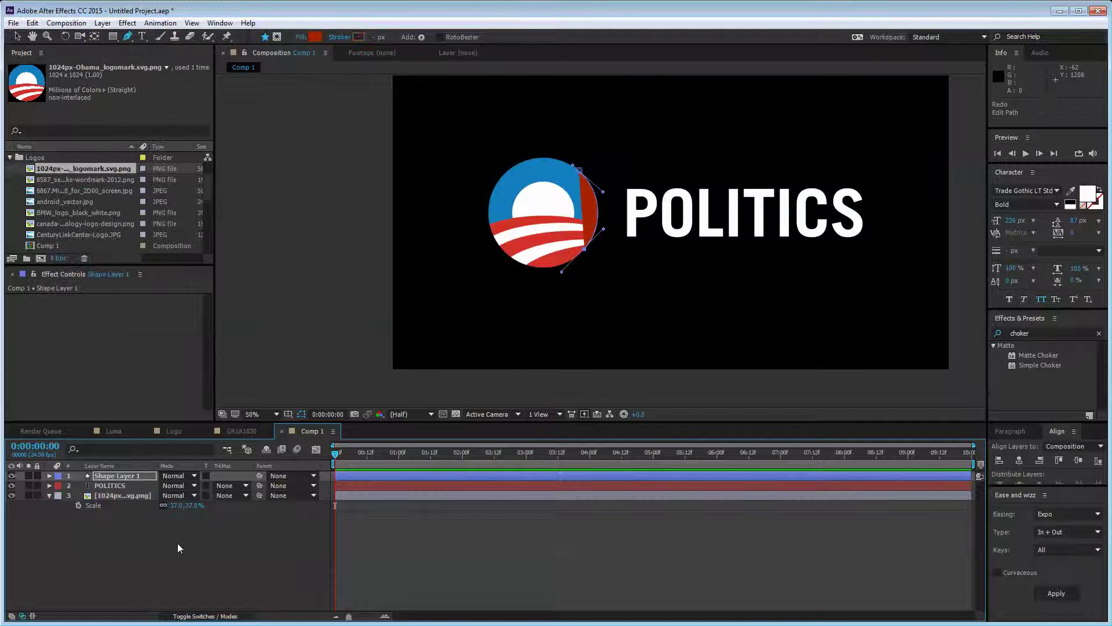
Step: Delete the curved shape and draw a red rectangle covering the logo's left half and extending past the composition's left edge
click(119, 476)
key(Delete)
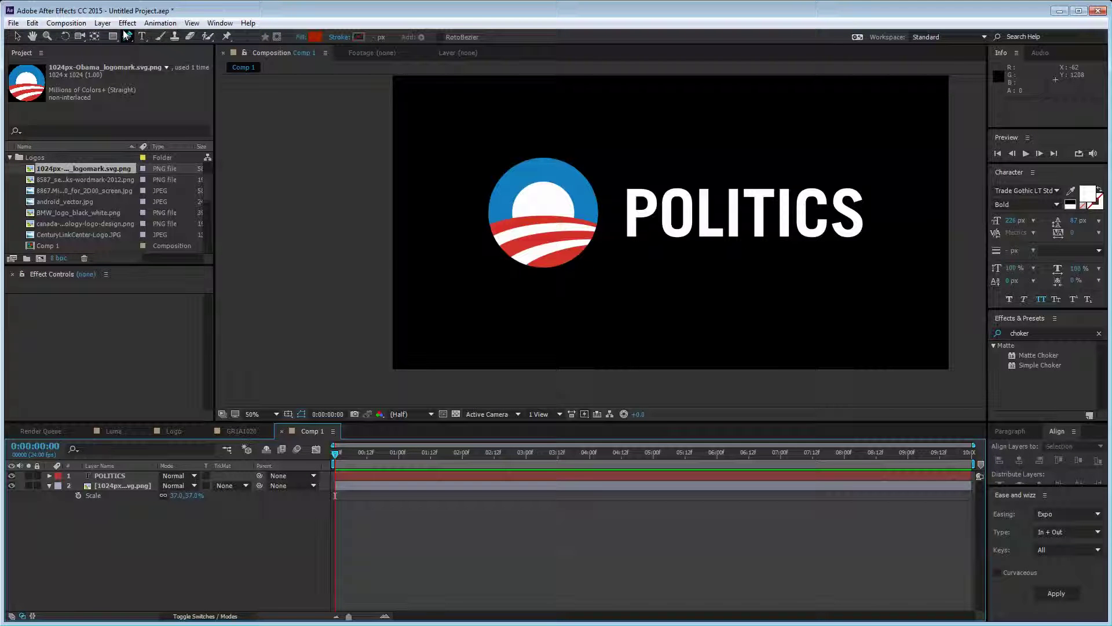
drag(113, 36, 155, 38)
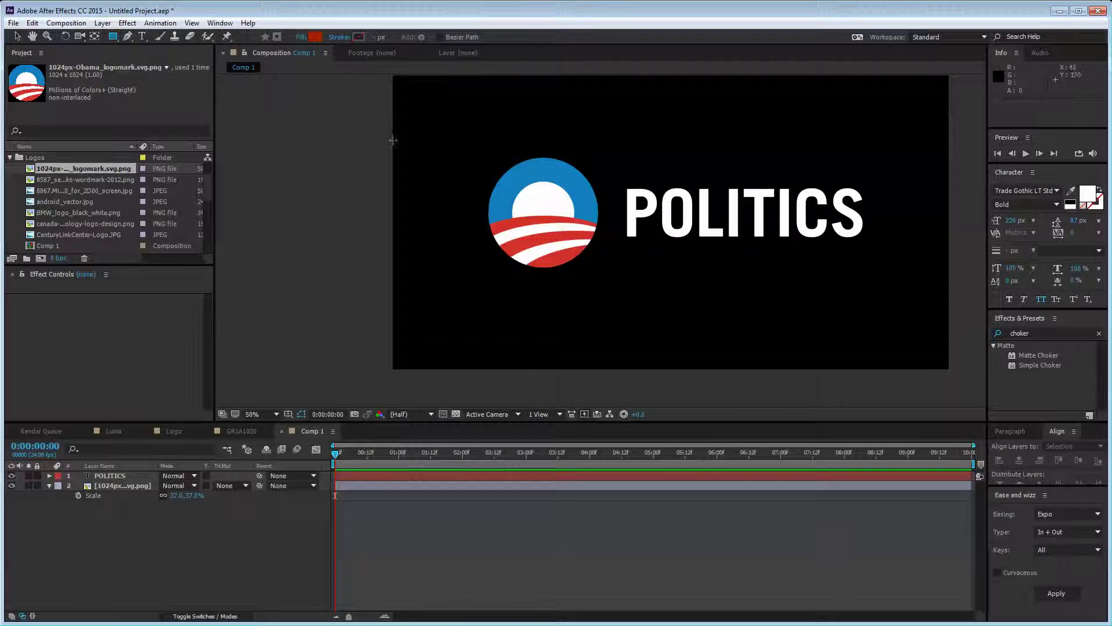
mouse_move(308, 106)
mouse_down()
mouse_move(442, 236)
mouse_move(537, 365)
mouse_move(547, 326)
mouse_up()
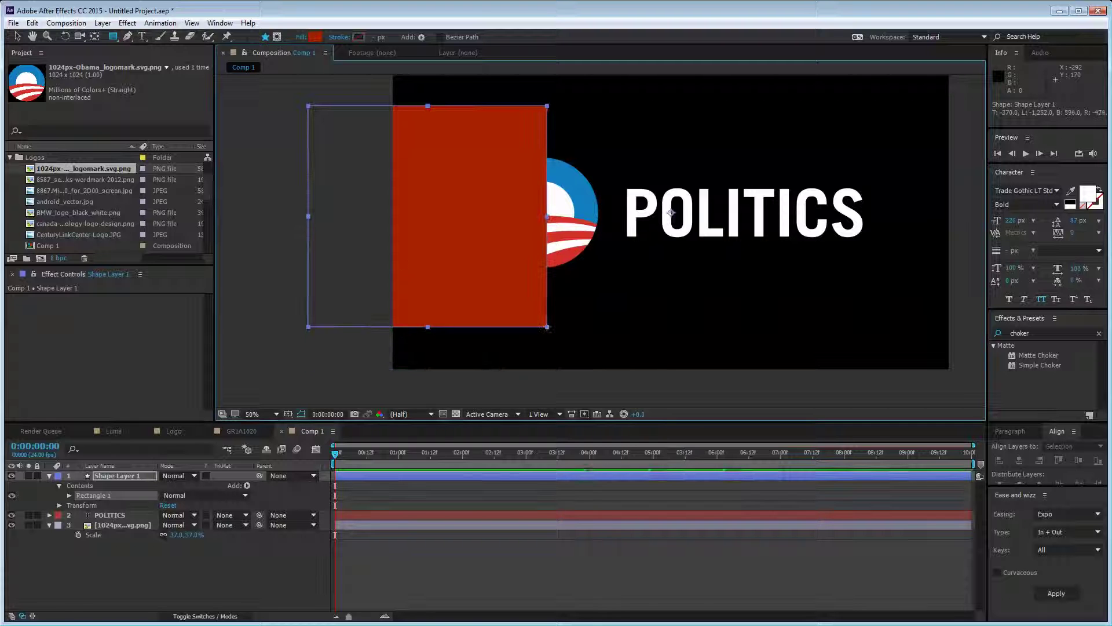
key(v)
click(186, 574)
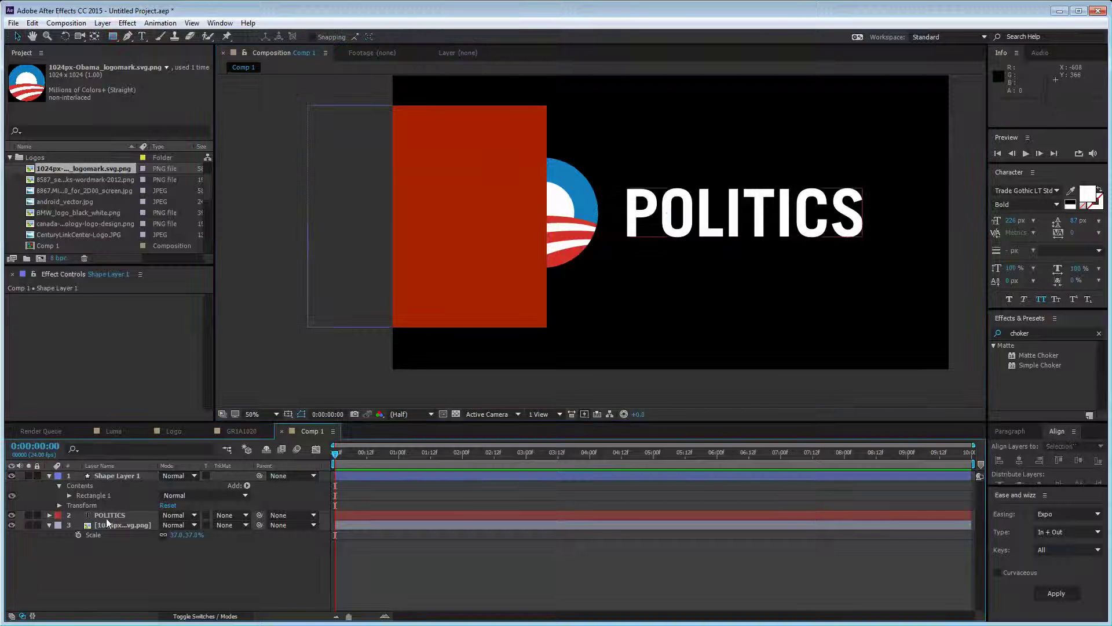
Step: Slide the POLITICS text left to about 498, 540 over the rectangle and logo, and place its layer directly beneath the shape layer
drag(107, 516, 119, 472)
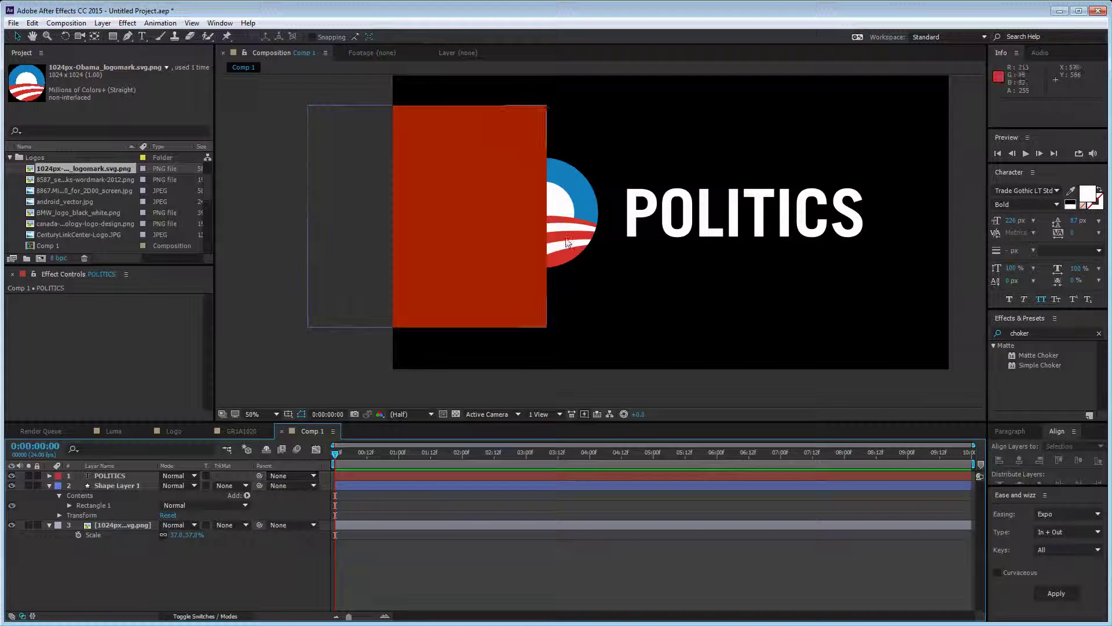
drag(752, 211, 542, 211)
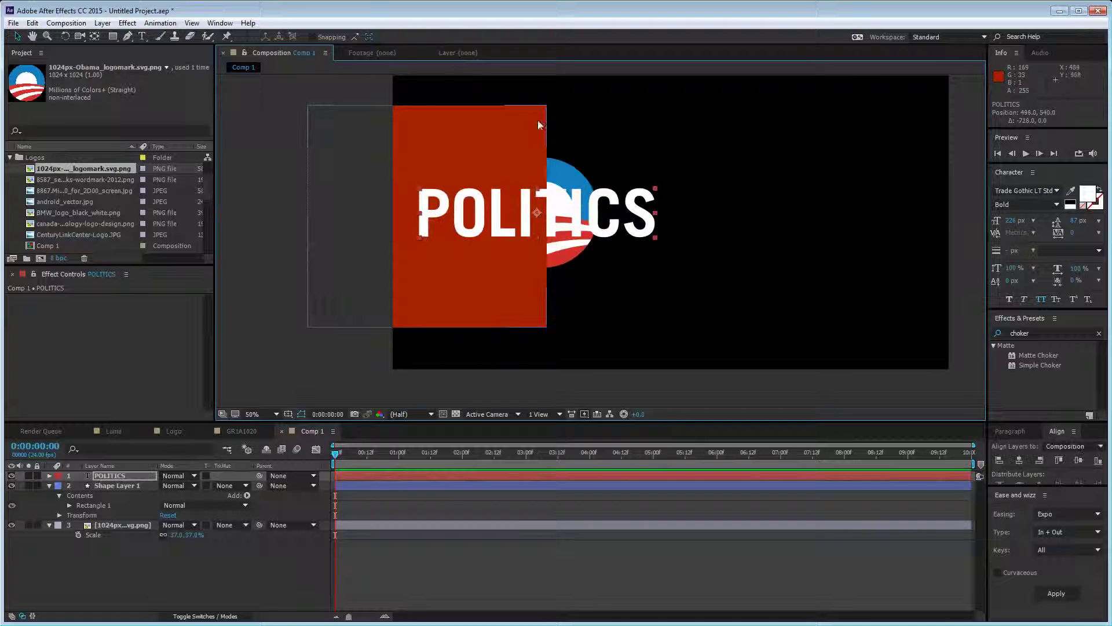
click(470, 145)
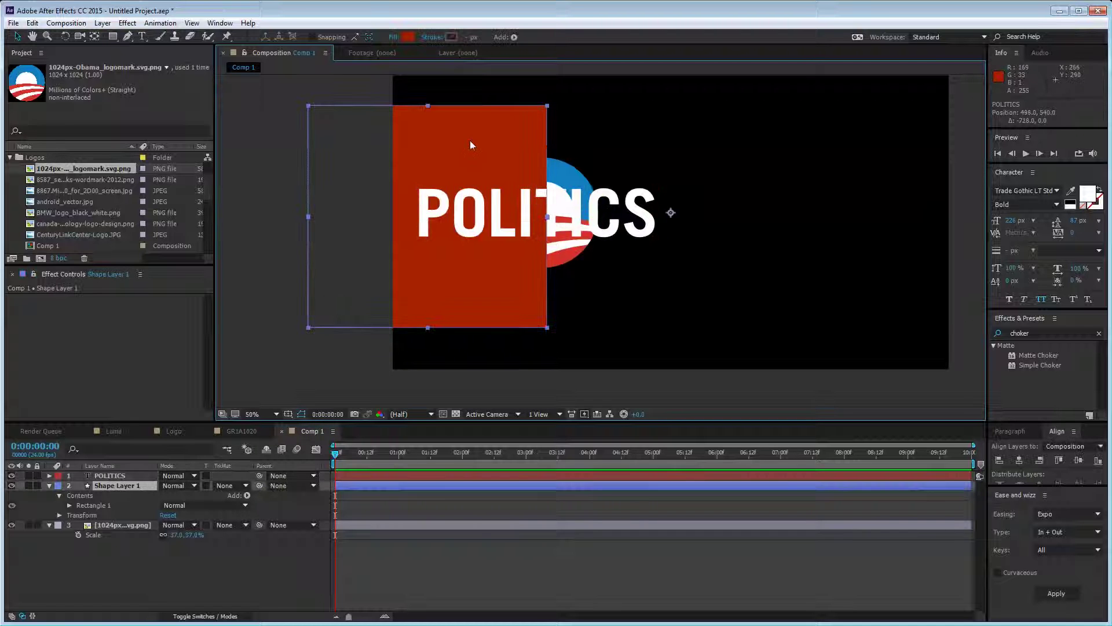
click(643, 216)
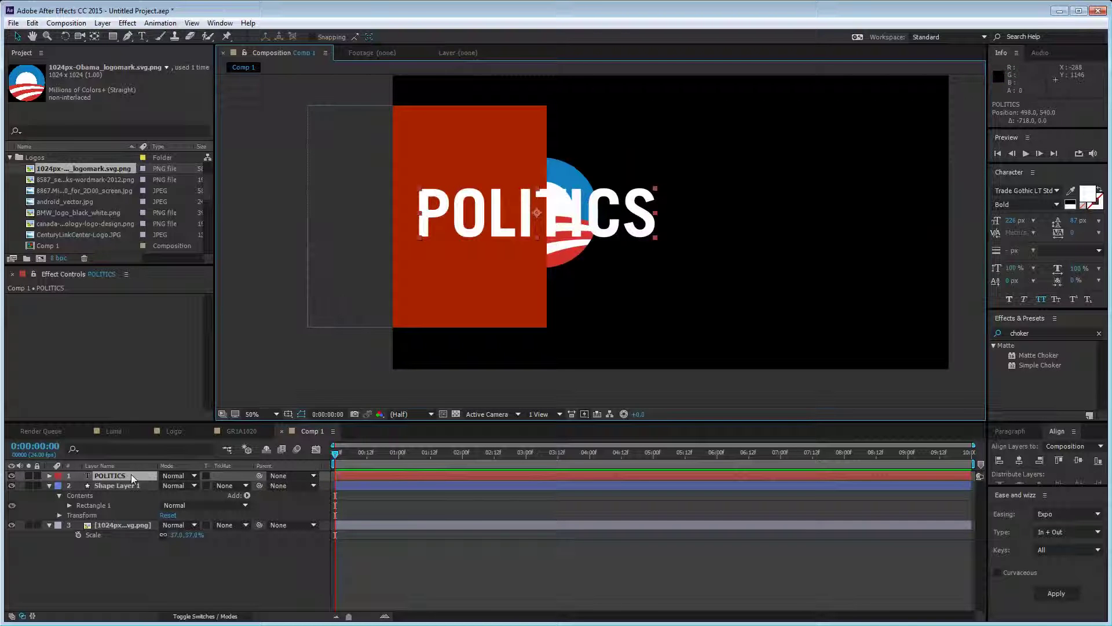
drag(131, 475, 132, 499)
click(50, 475)
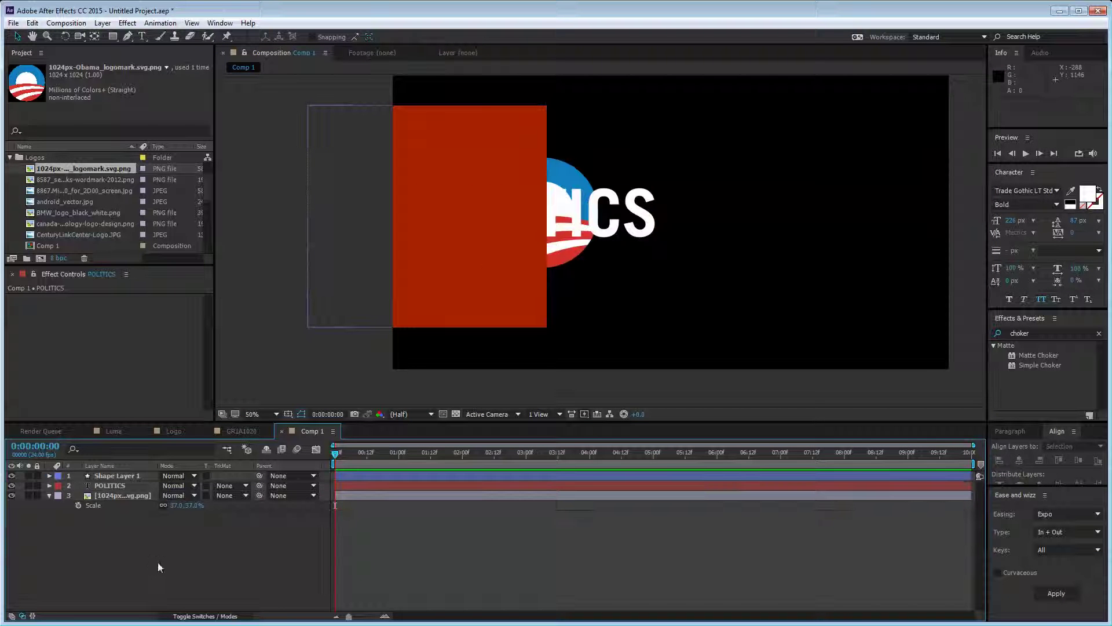
Step: Examine the POLITICS layer's track matte options and its stacking order beneath the rectangle's layer
click(160, 487)
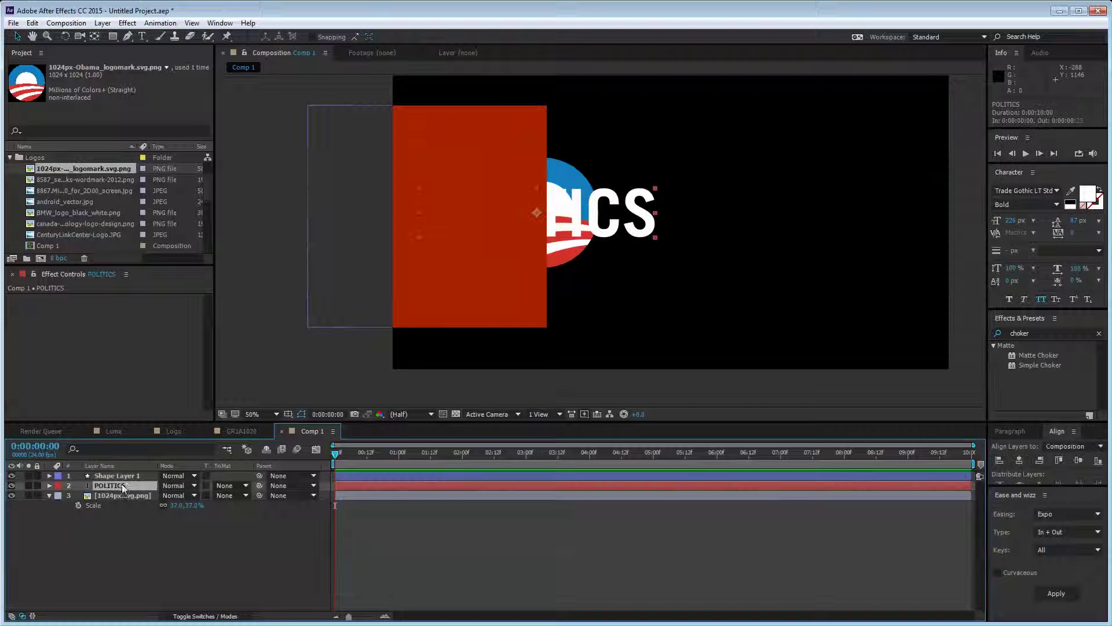
click(229, 487)
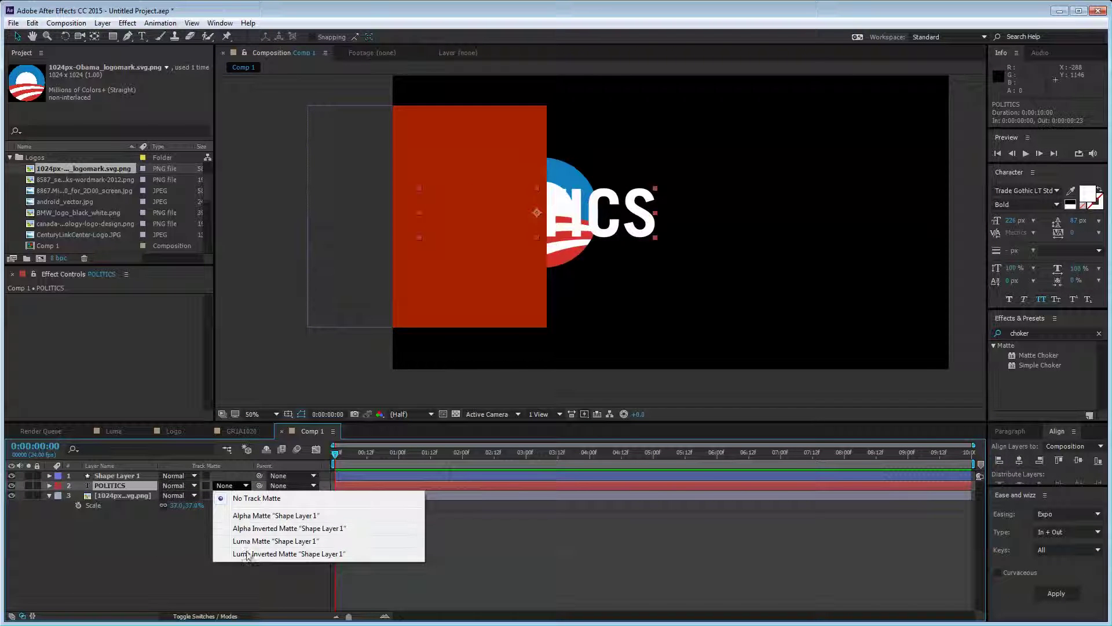
click(130, 504)
click(123, 485)
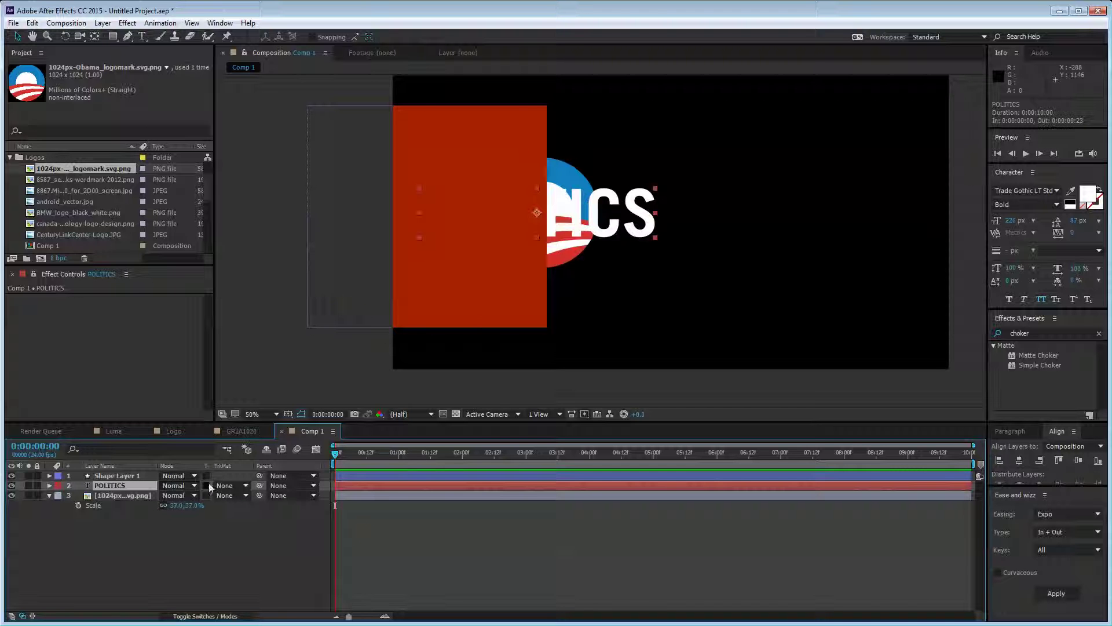
click(137, 476)
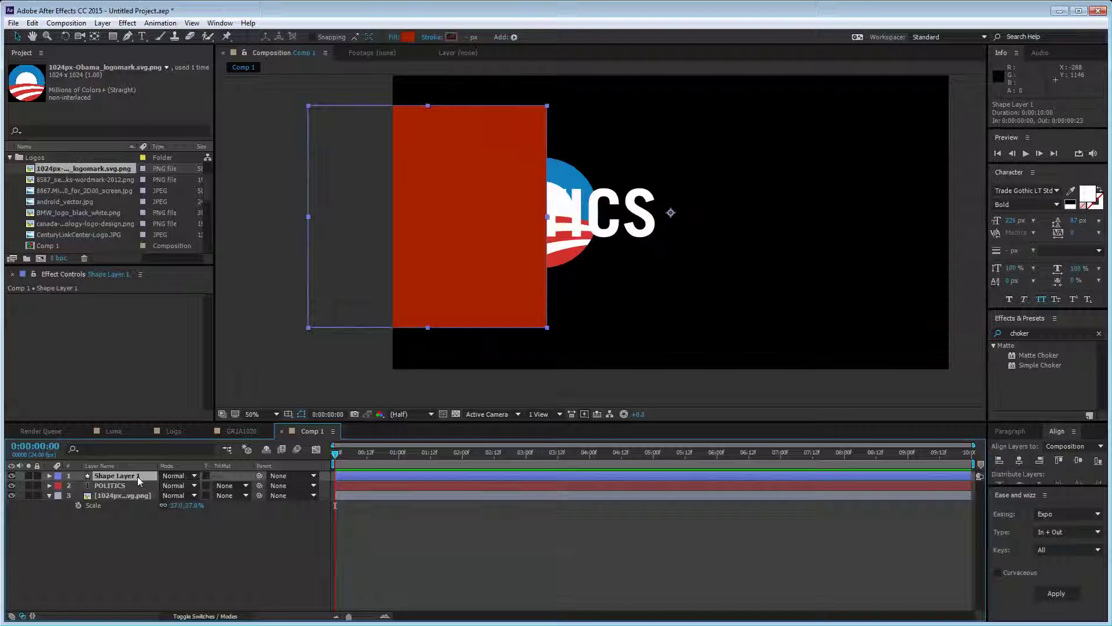
click(186, 563)
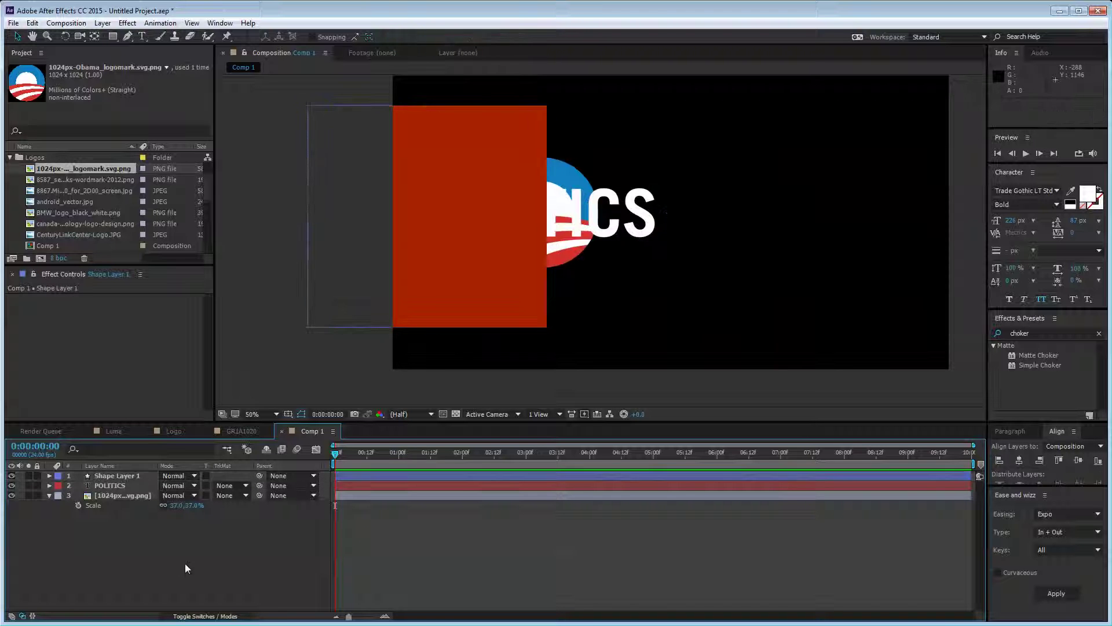
click(480, 212)
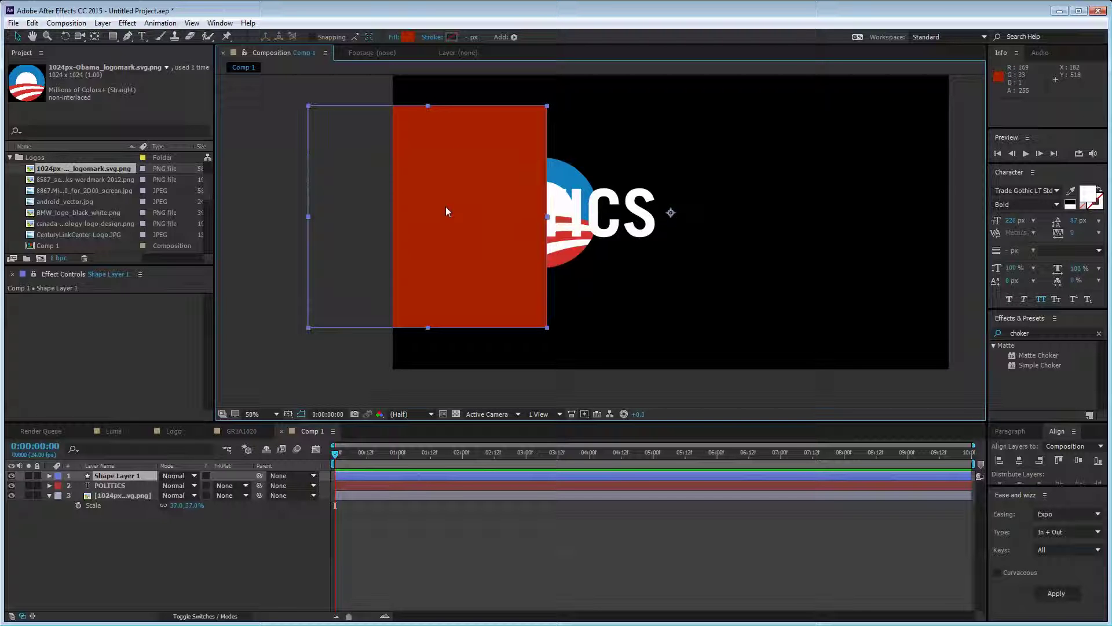
click(131, 485)
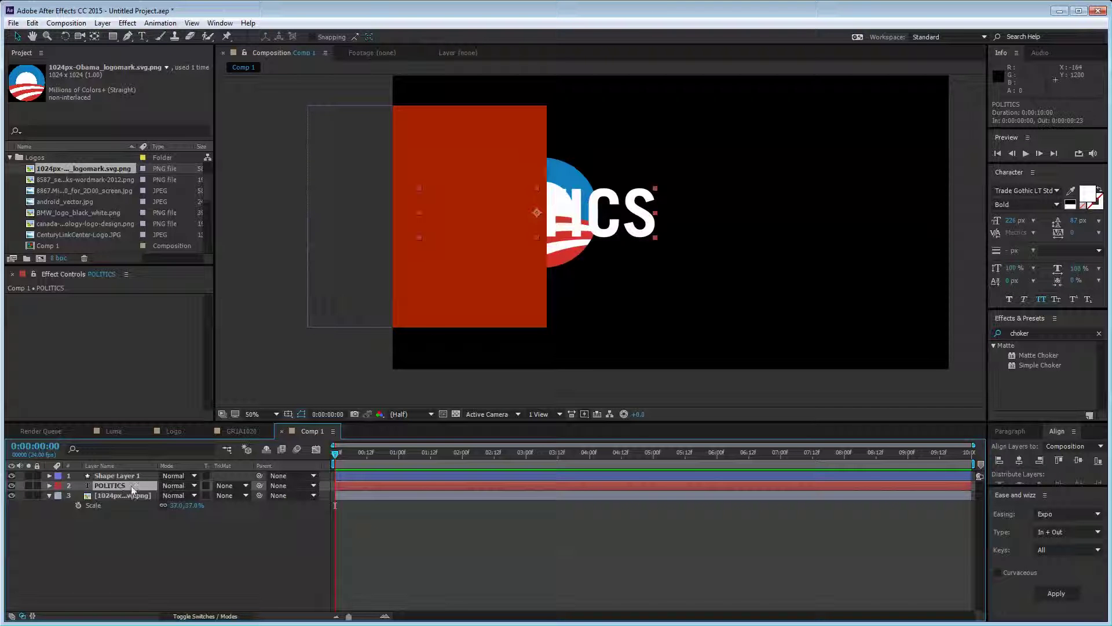
click(117, 476)
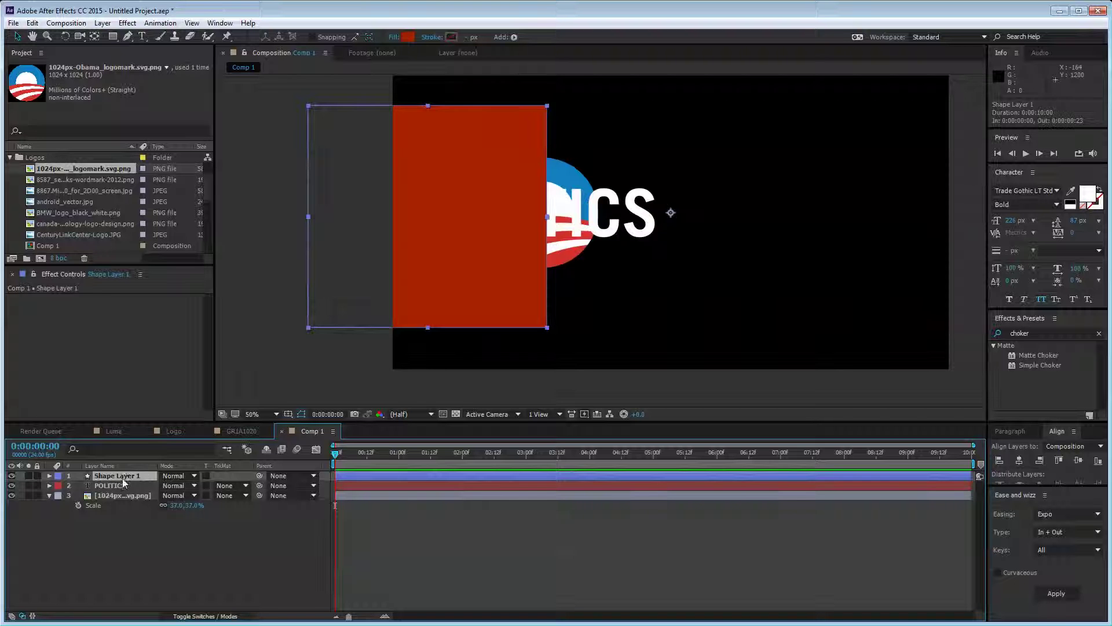
click(89, 554)
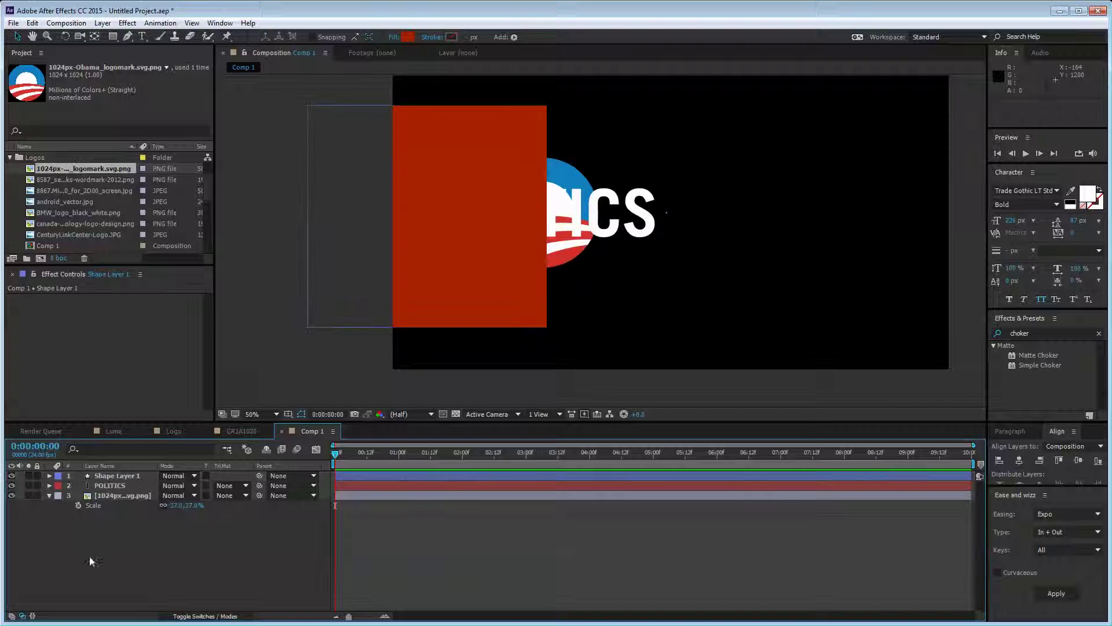
click(102, 486)
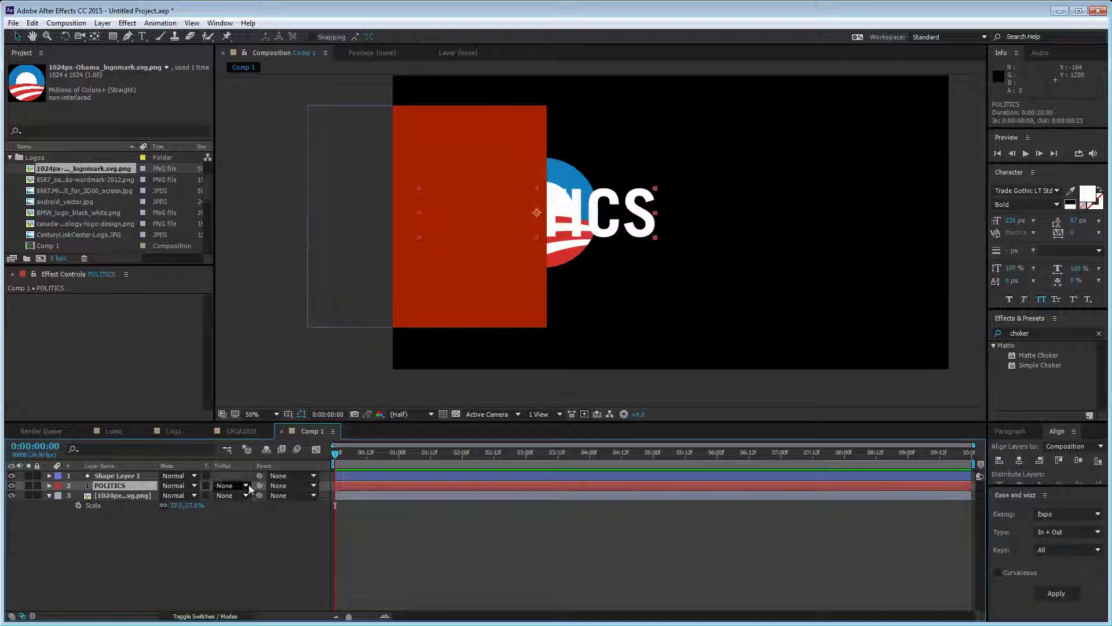
click(127, 477)
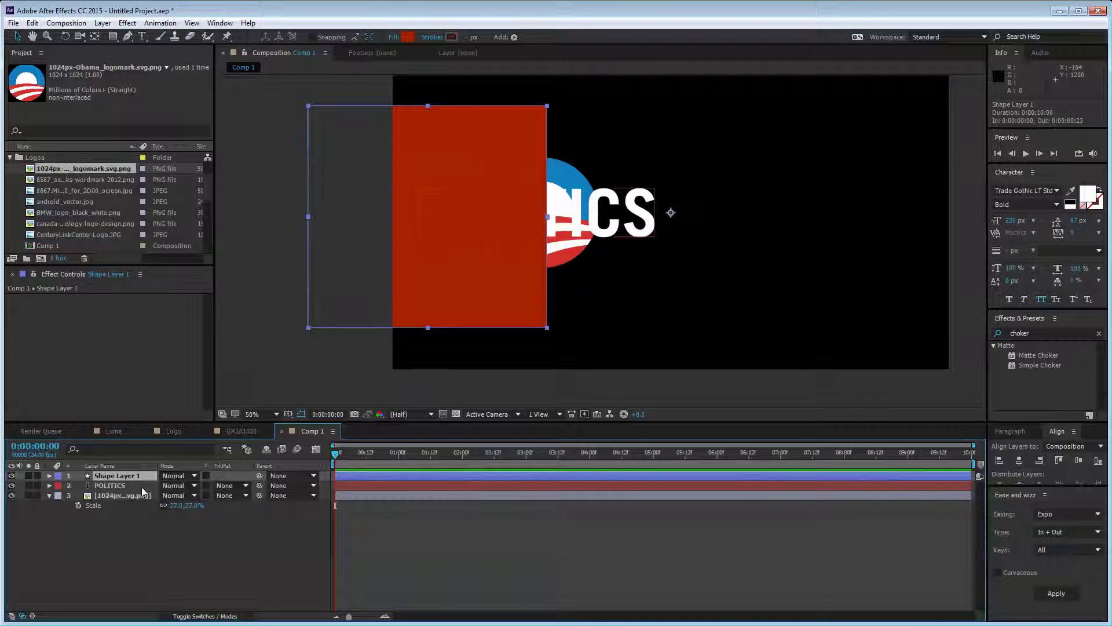
Step: Set the POLITICS layer's track matte to Alpha Inverted Matte "Shape Layer 1" and slide the text right to about 1138, 540
click(125, 486)
click(231, 485)
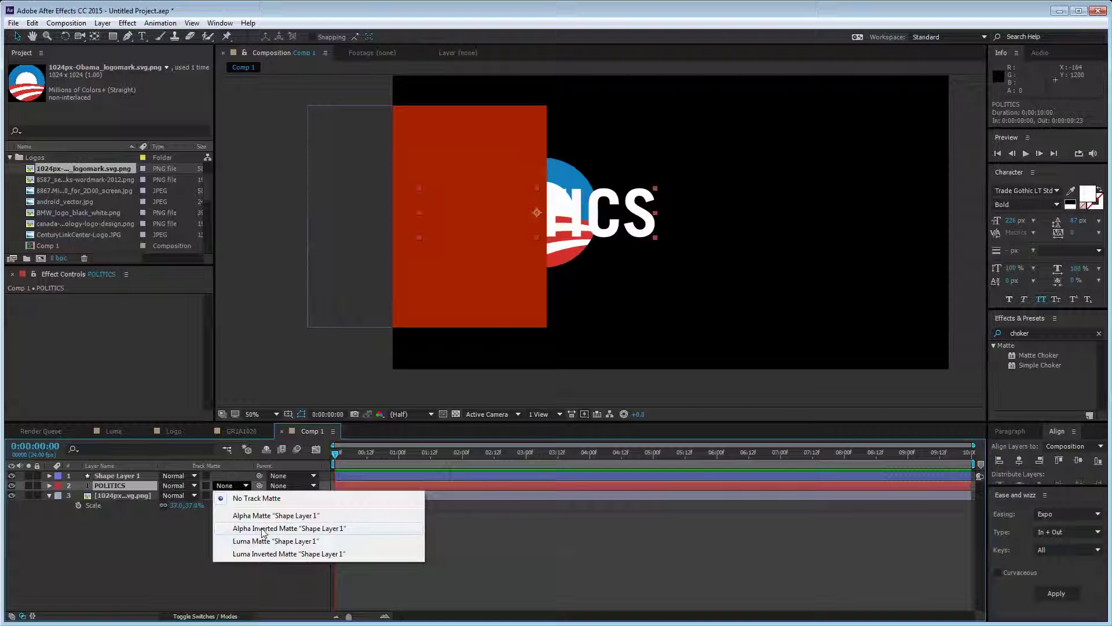
click(263, 528)
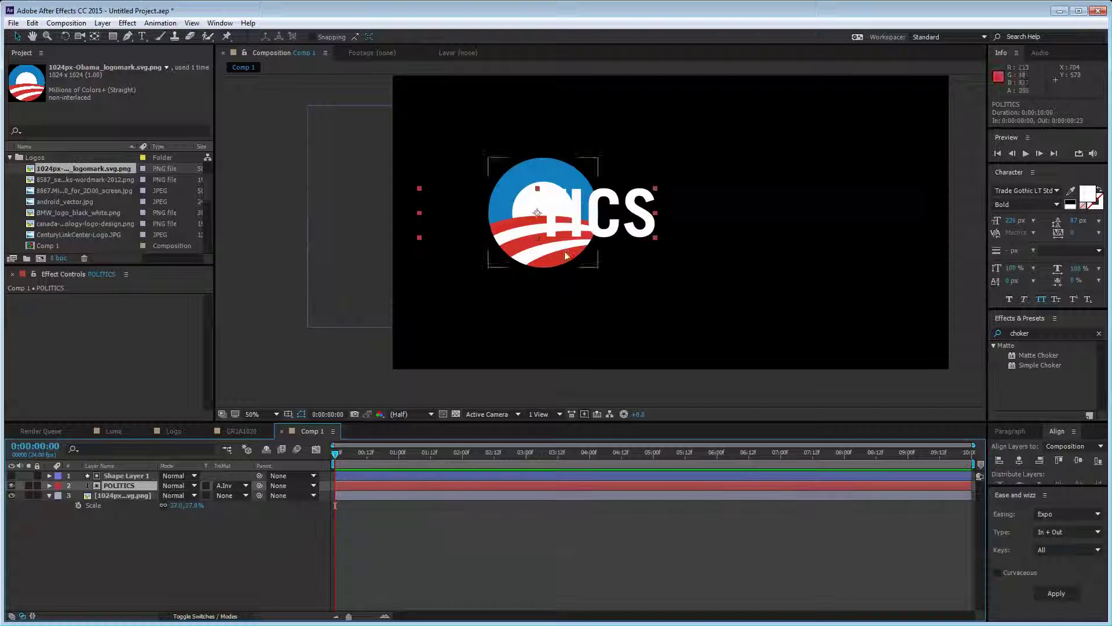
drag(619, 206, 816, 207)
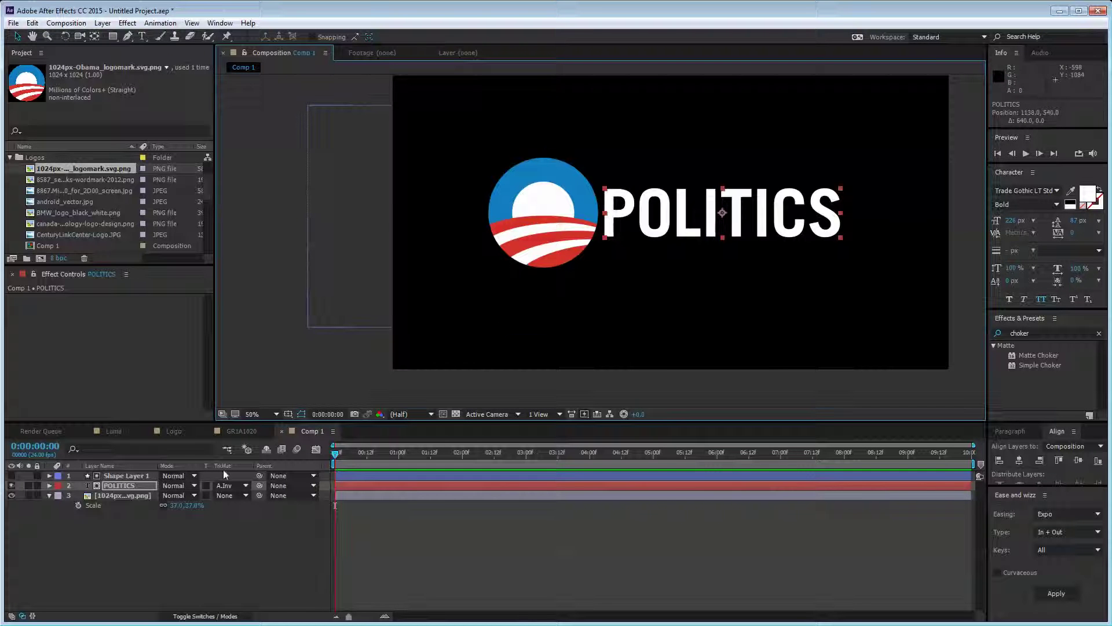
Step: Switch the POLITICS layer's track matte to Alpha Matte "Shape Layer 1" and turn on the shape layer's visibility
click(238, 485)
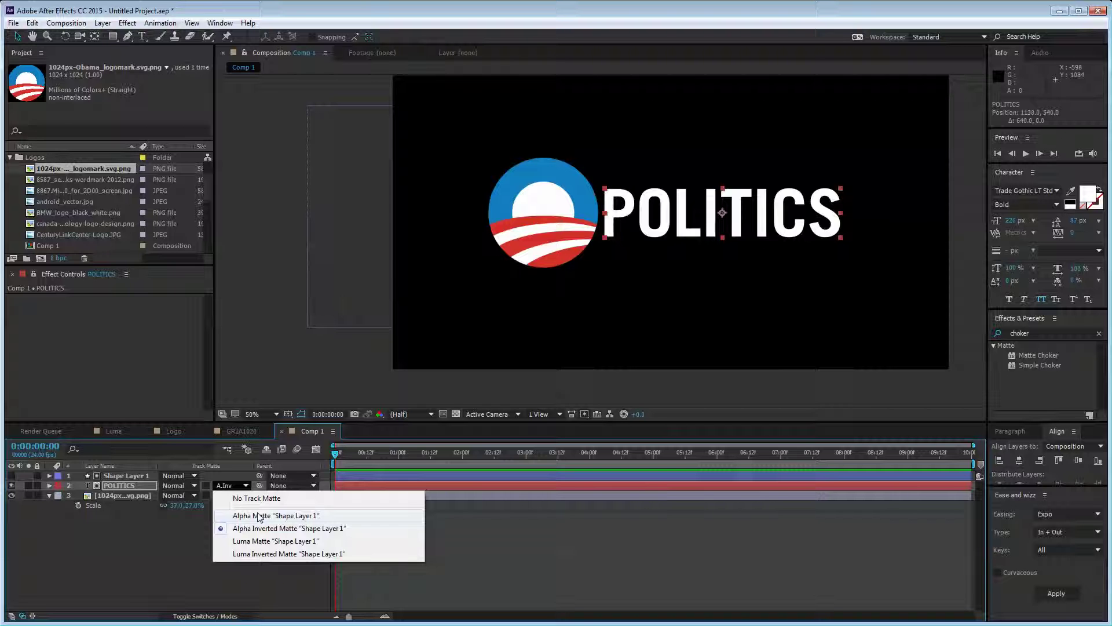
click(258, 516)
click(123, 476)
click(11, 476)
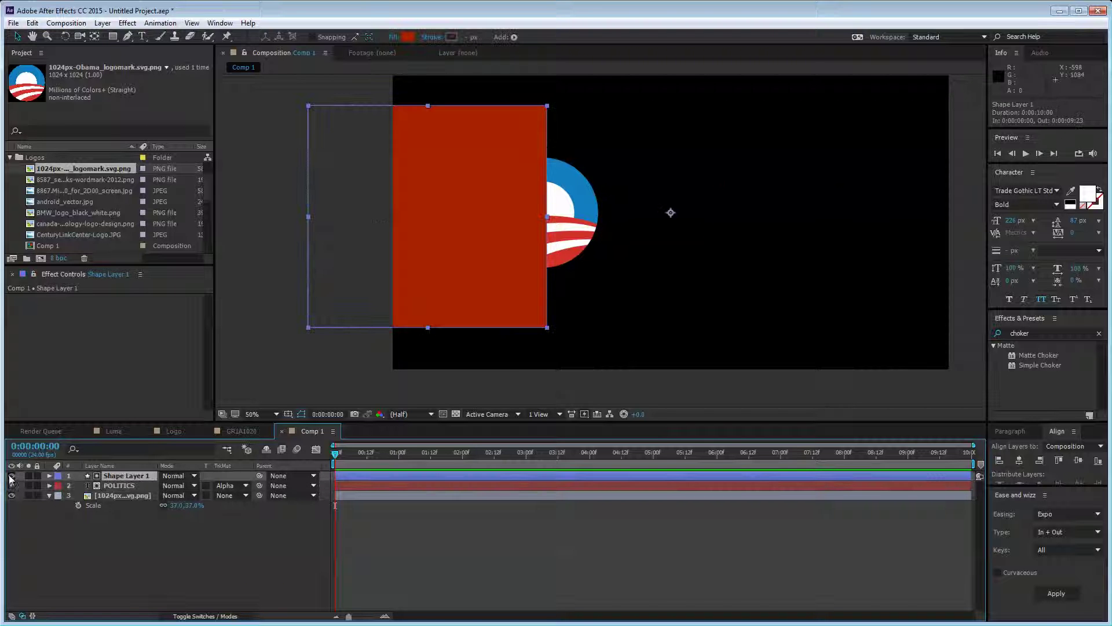
Step: Try moving the rectangle right across the text area to about 1930, 540 and undo the move
drag(462, 199, 649, 242)
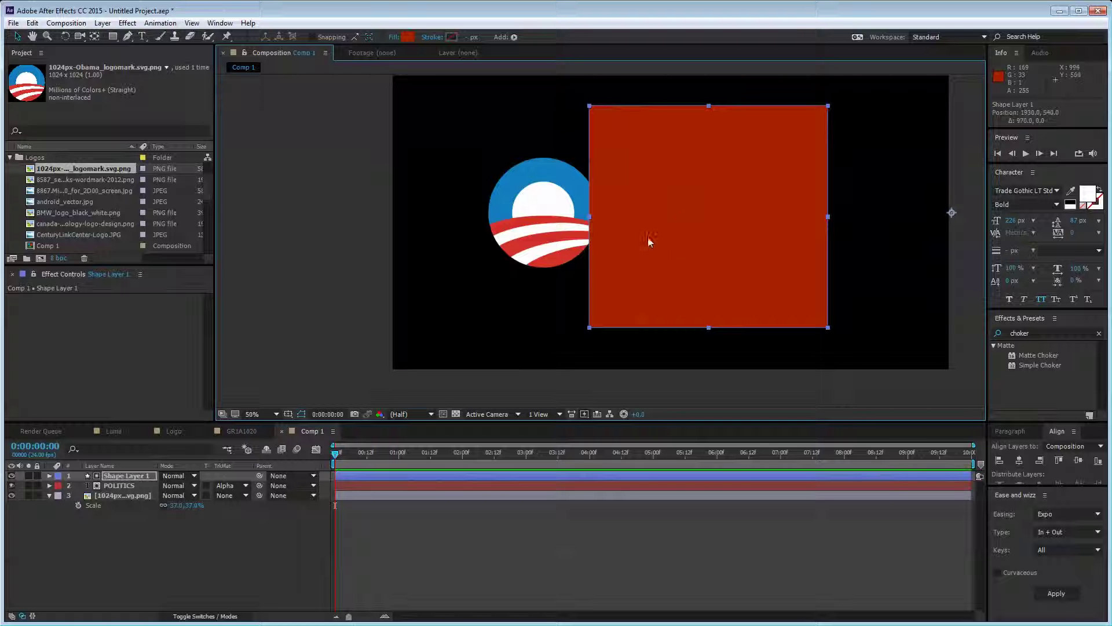
key(ctrl+z)
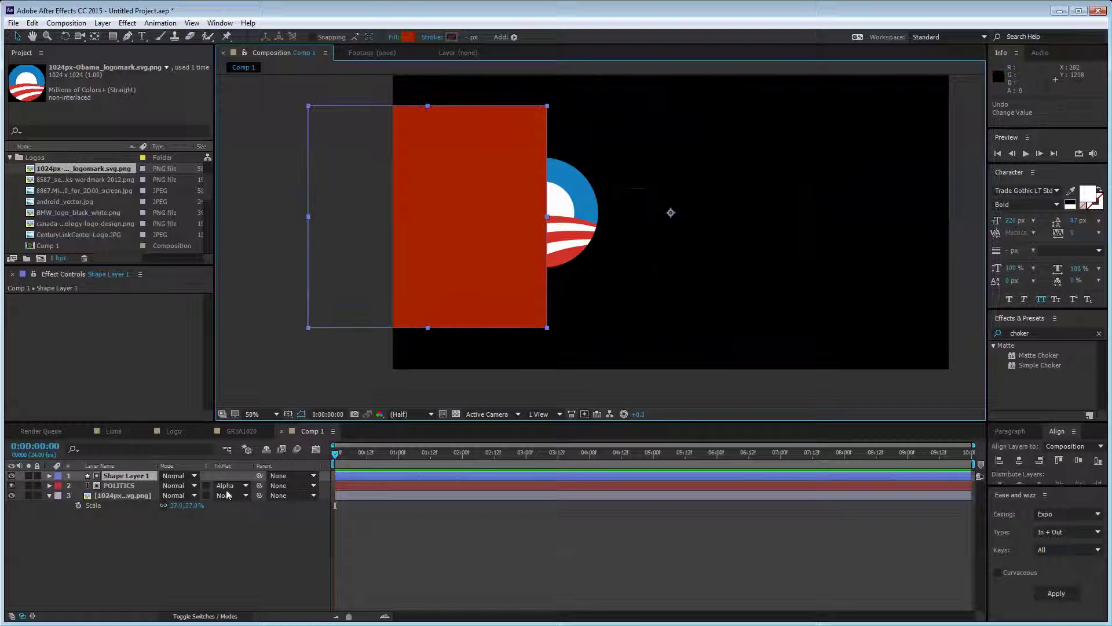
Step: Examine the track matte options set for the POLITICS layer against the rectangle's layer
click(231, 485)
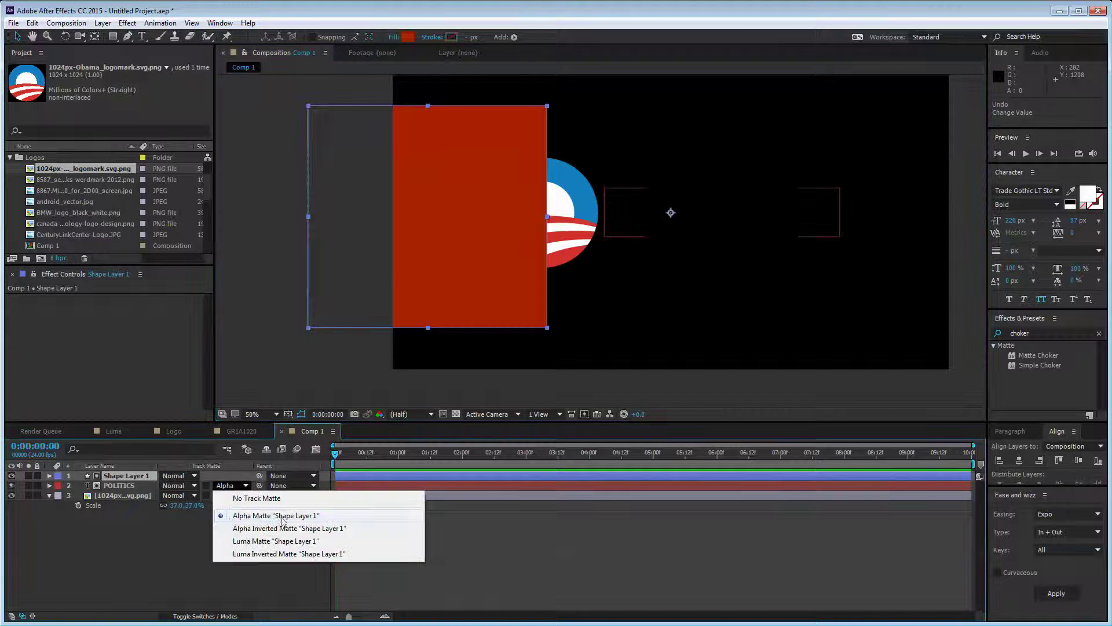
click(186, 526)
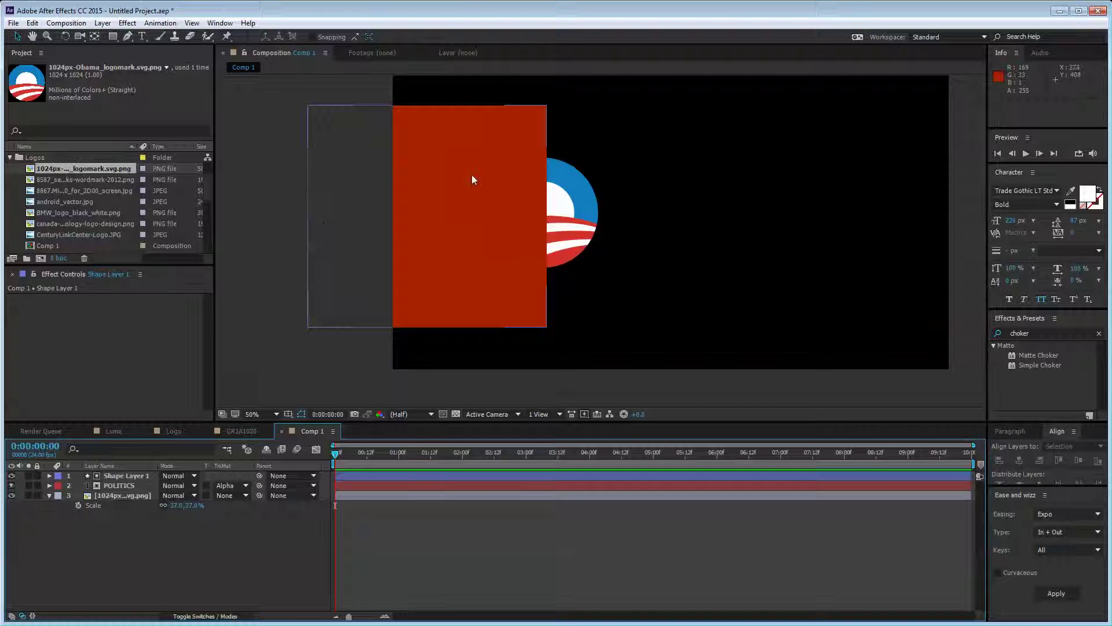
click(236, 487)
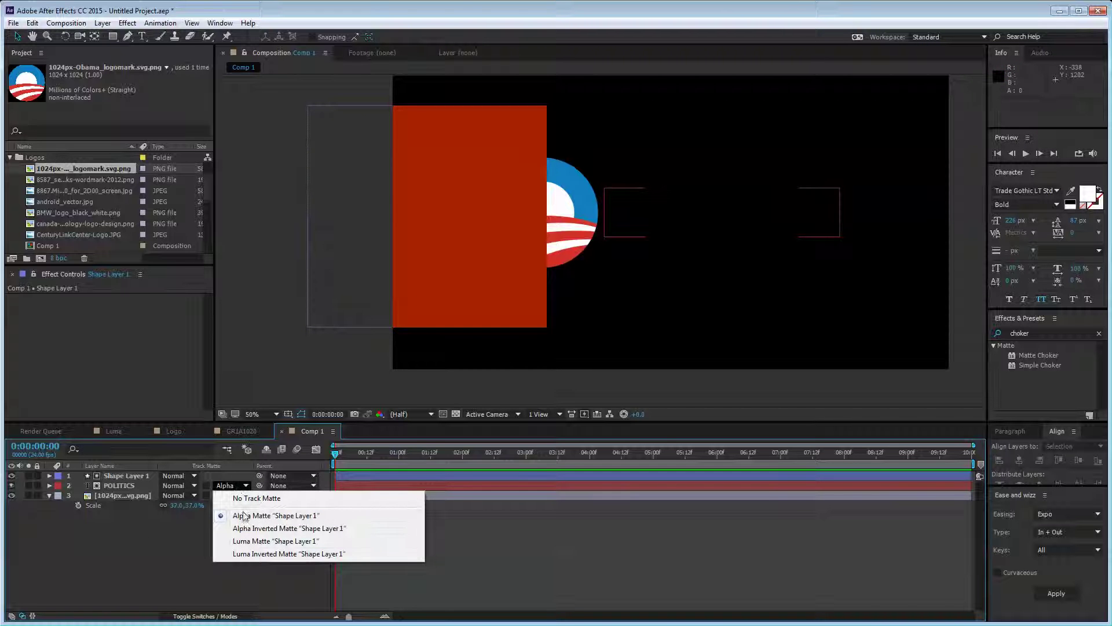
click(144, 561)
click(124, 487)
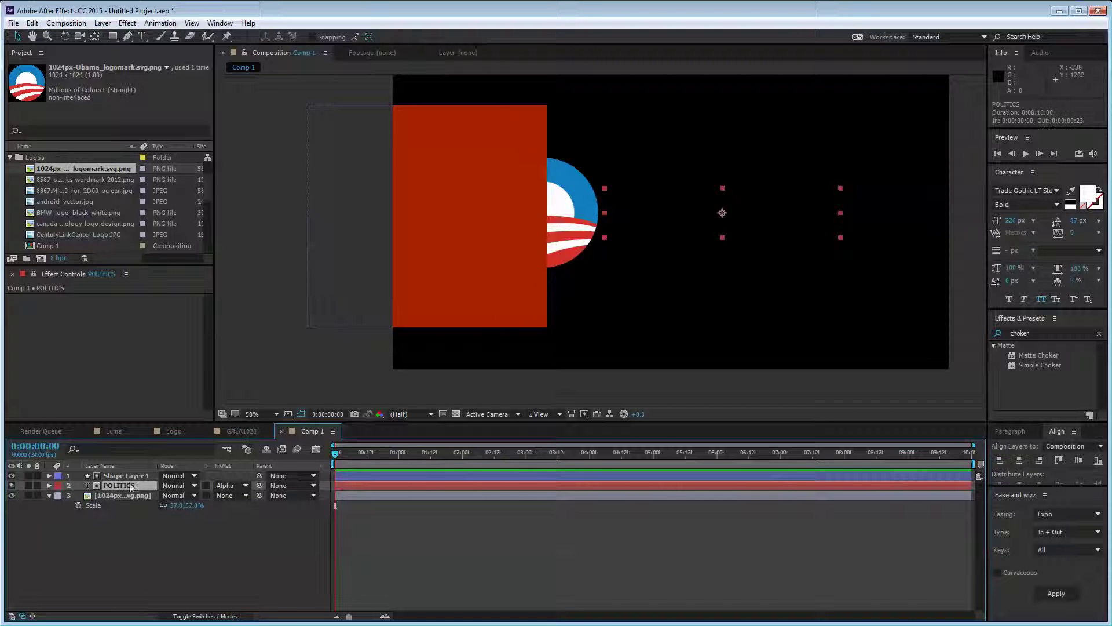
Step: Toggle the rectangle layer's visibility off and back on, and set the POLITICS layer to No Track Matte
click(12, 475)
click(130, 552)
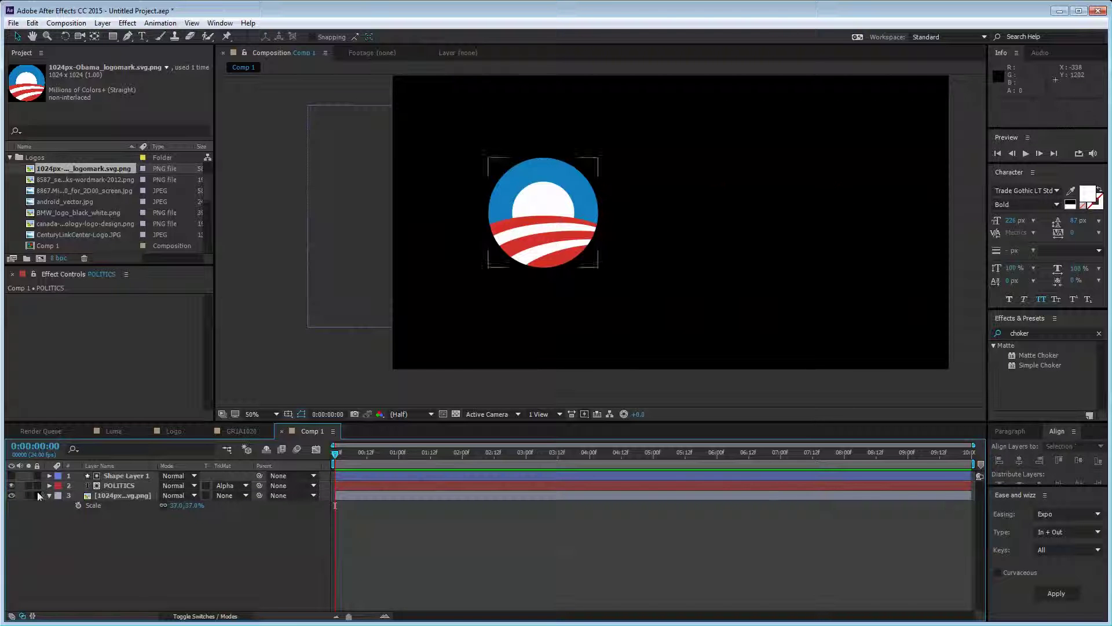
click(11, 476)
click(231, 486)
click(246, 495)
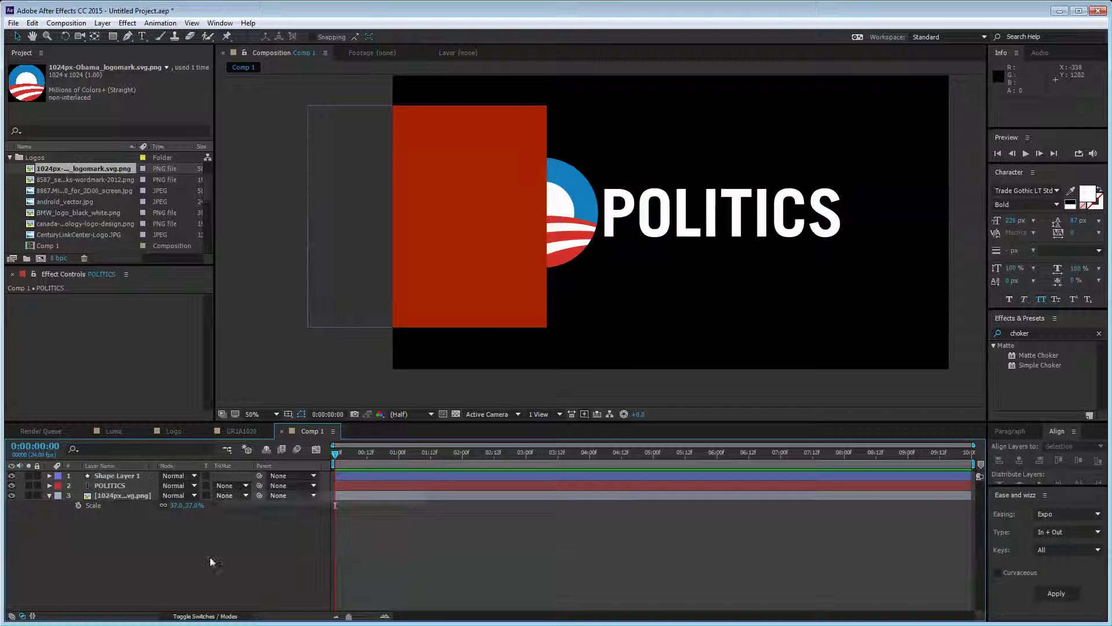
Step: Rename the rectangle's Shape Layer 1 as APLHA MATTE
click(120, 476)
key(Return)
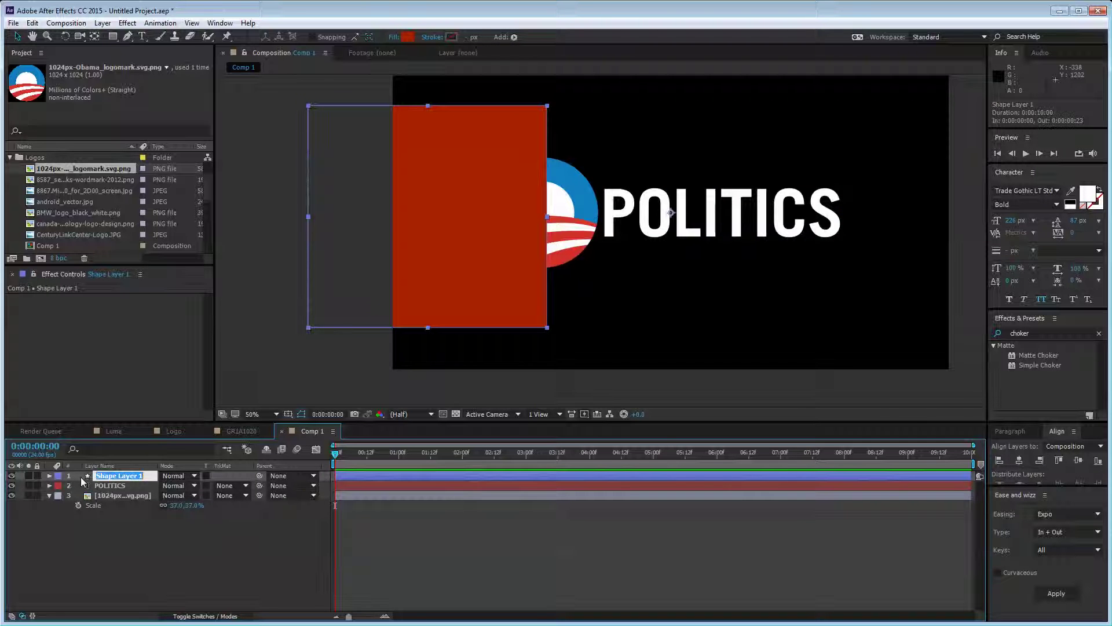
text(MATTE)
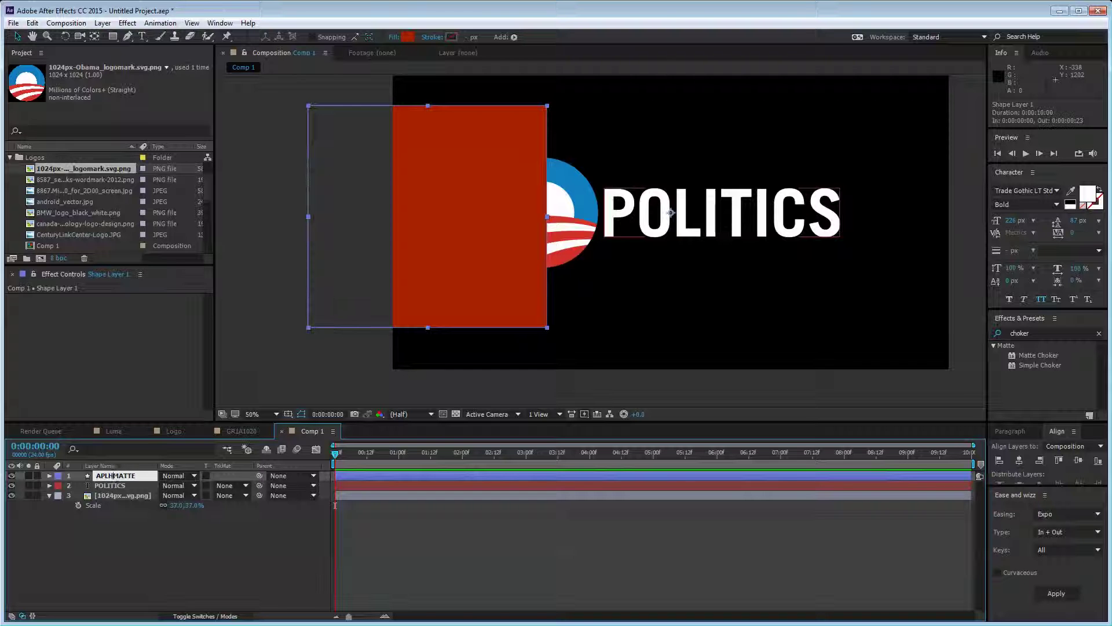
click(116, 563)
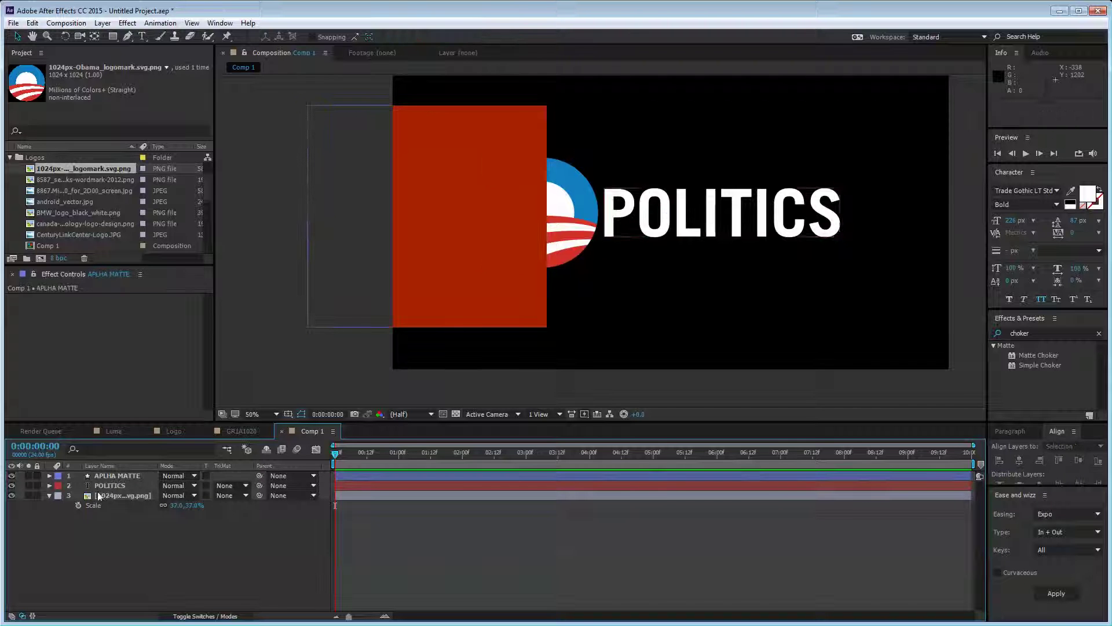
Step: Collapse the logo layer's properties and check that the APLHA MATTE layer sits directly above POLITICS
click(49, 496)
click(110, 485)
click(107, 476)
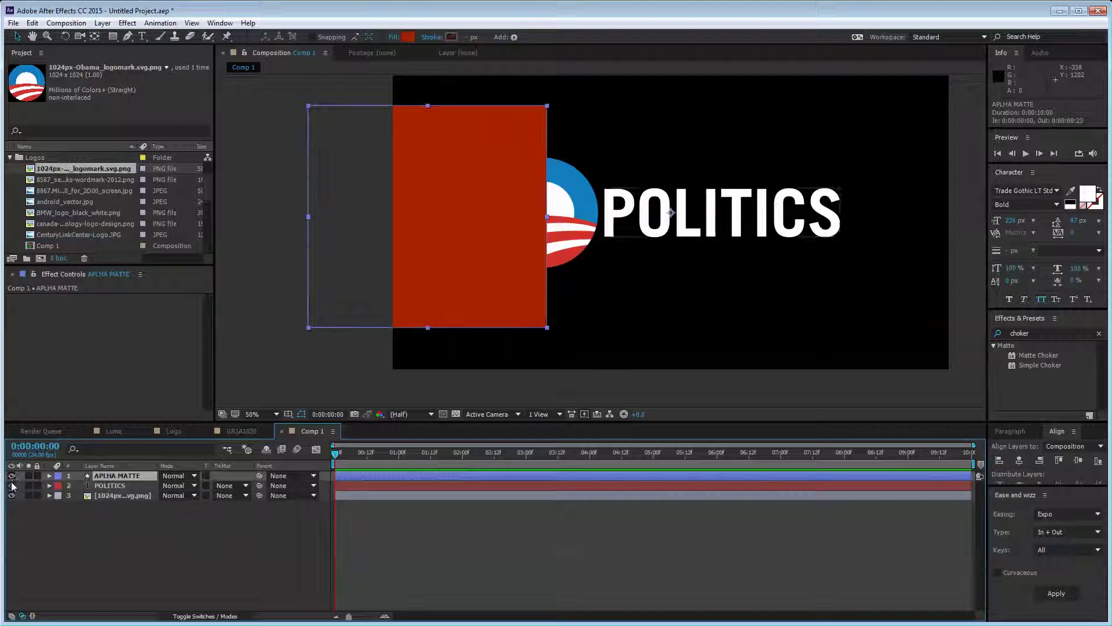
click(149, 522)
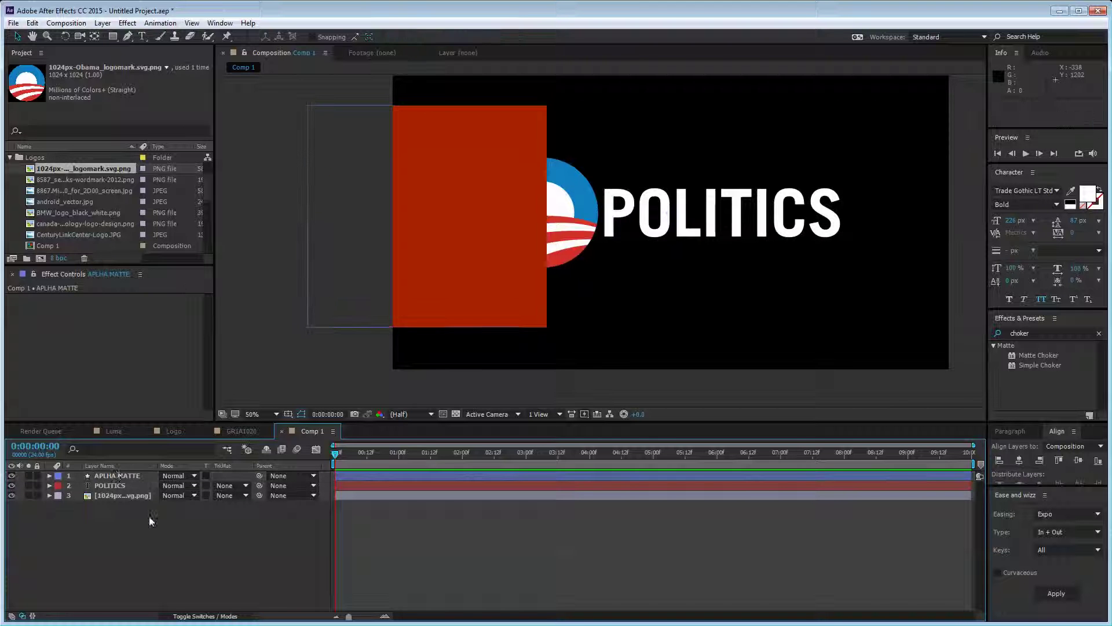
Step: Set the POLITICS layer's track matte to Alpha Inverted Matte "APLHA MATTE"
click(232, 486)
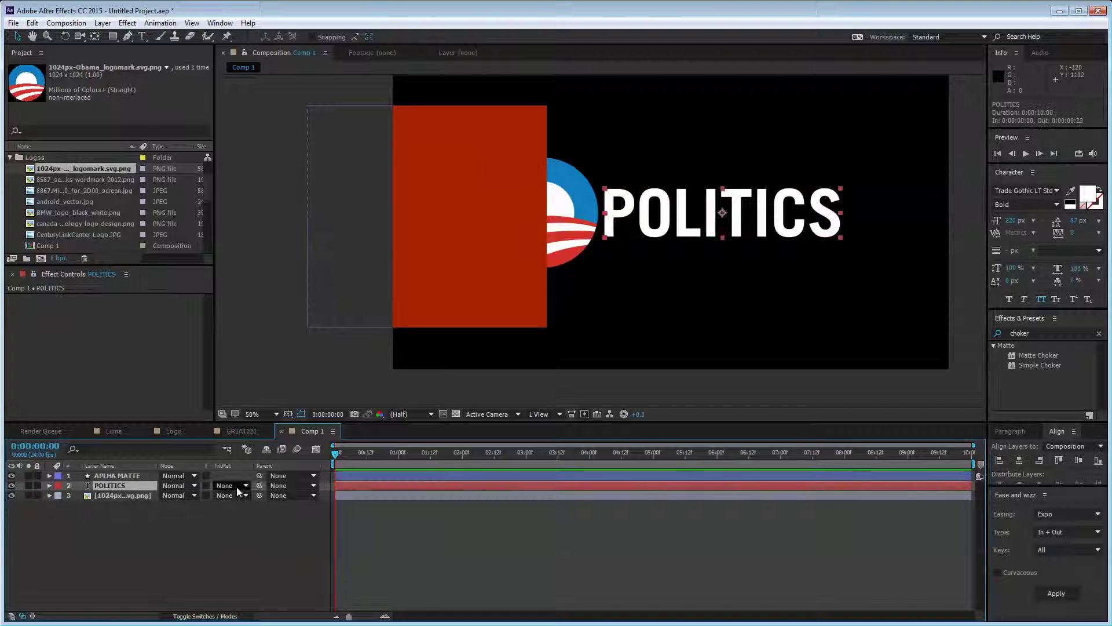
click(232, 486)
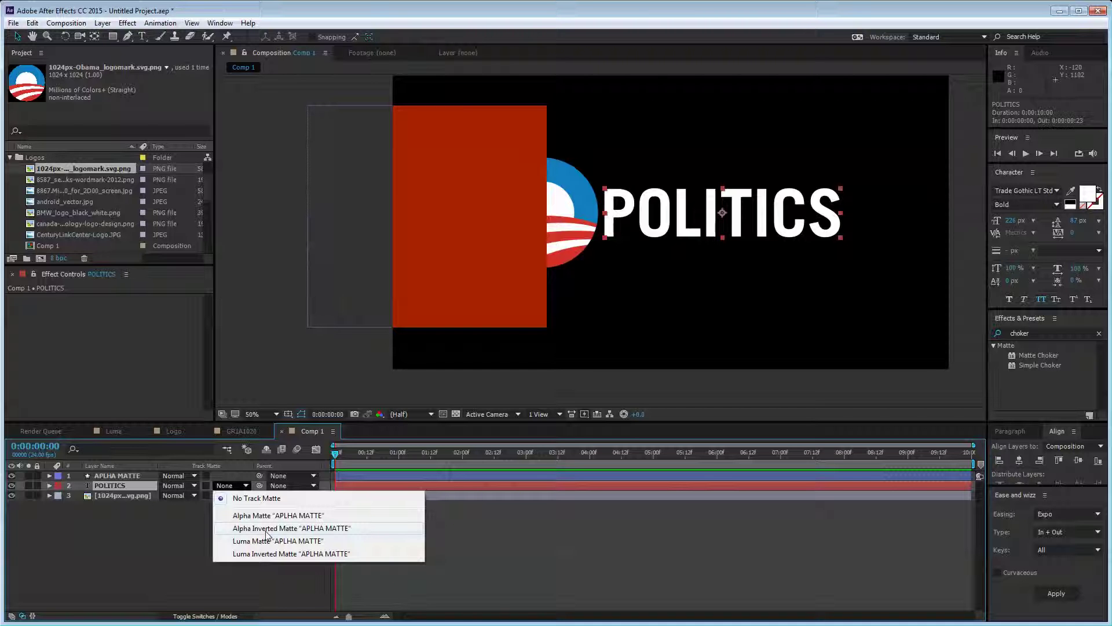
click(88, 550)
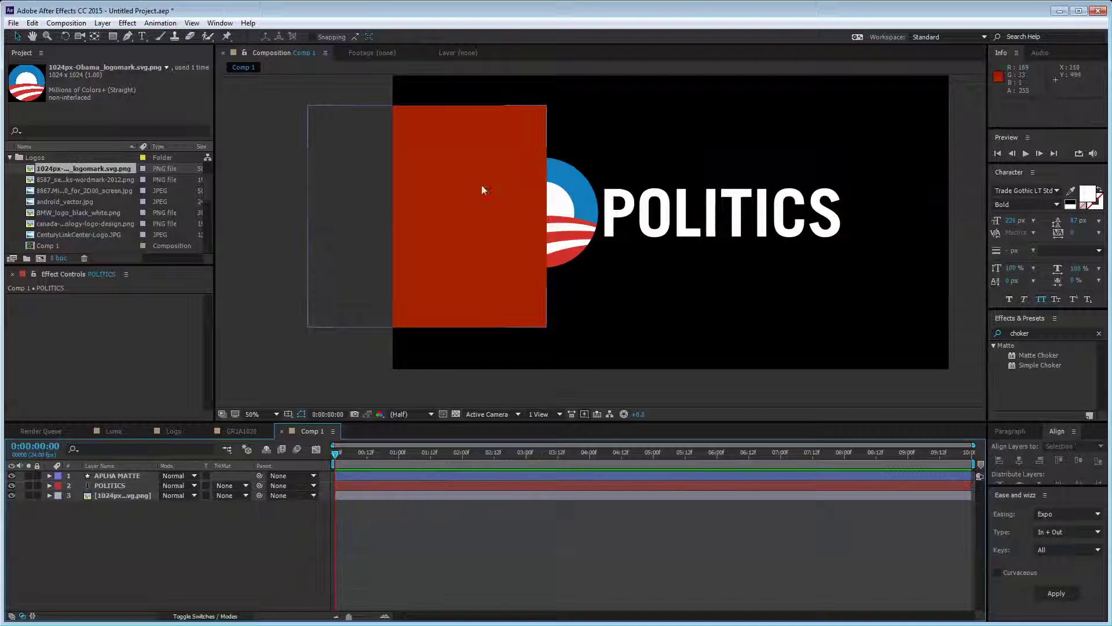
click(232, 485)
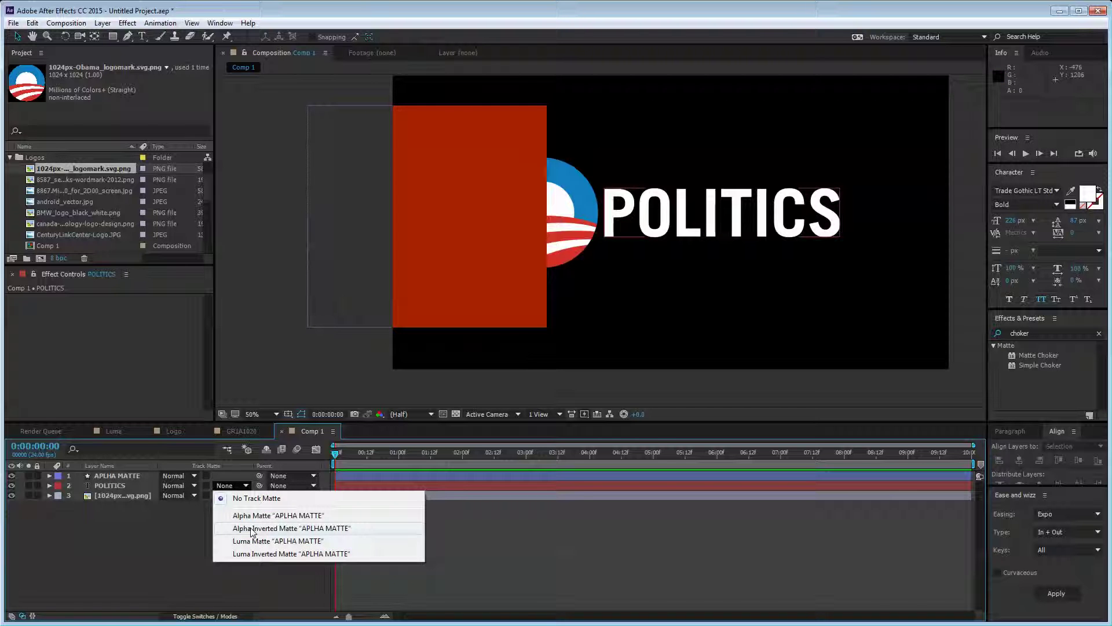
click(253, 528)
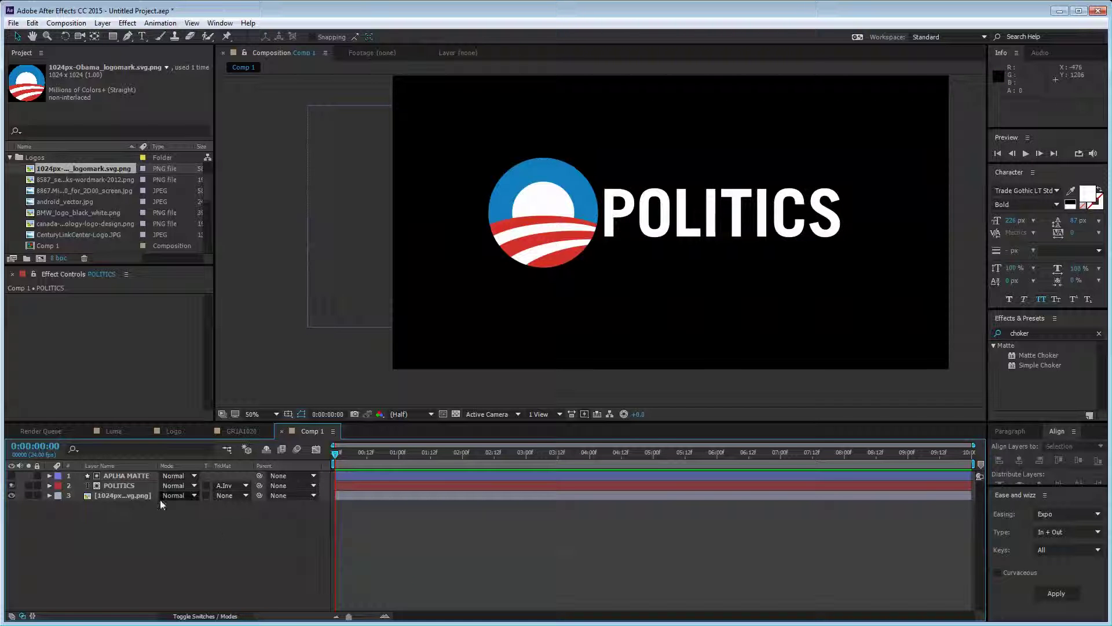
Step: Examine the APLHA MATTE layer's visibility and the track matte setting on the POLITICS layer
click(123, 479)
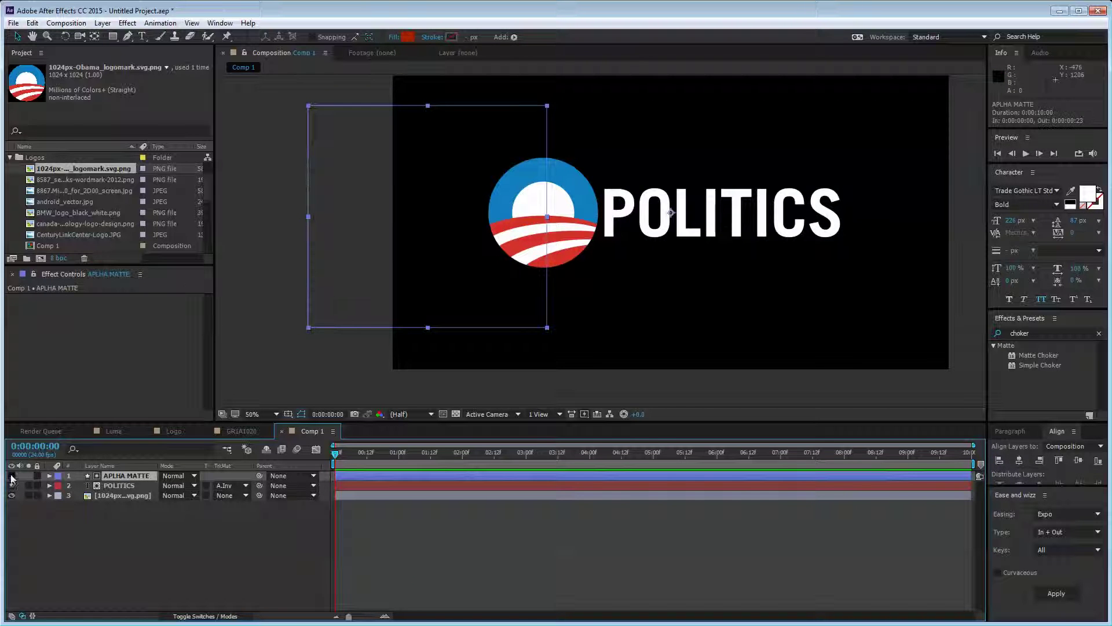
click(122, 486)
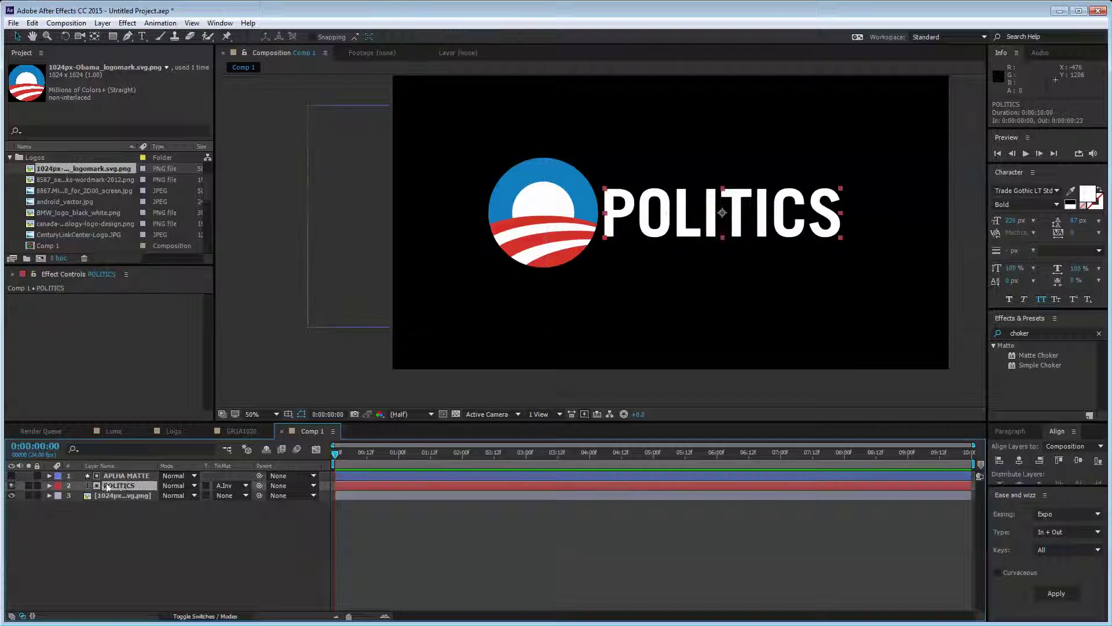
click(228, 487)
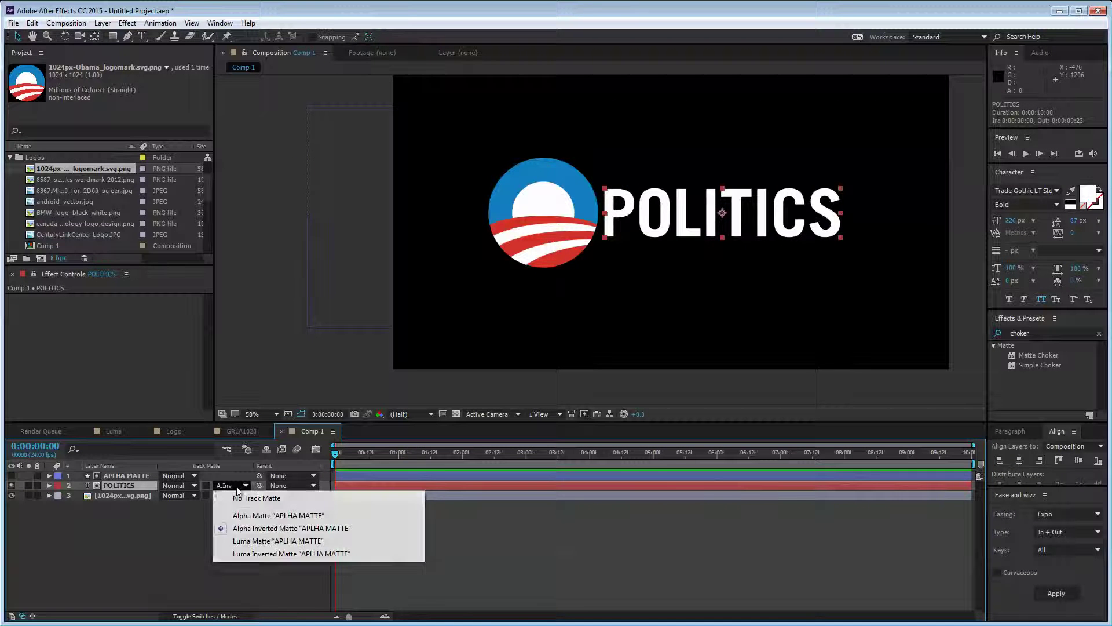
click(106, 506)
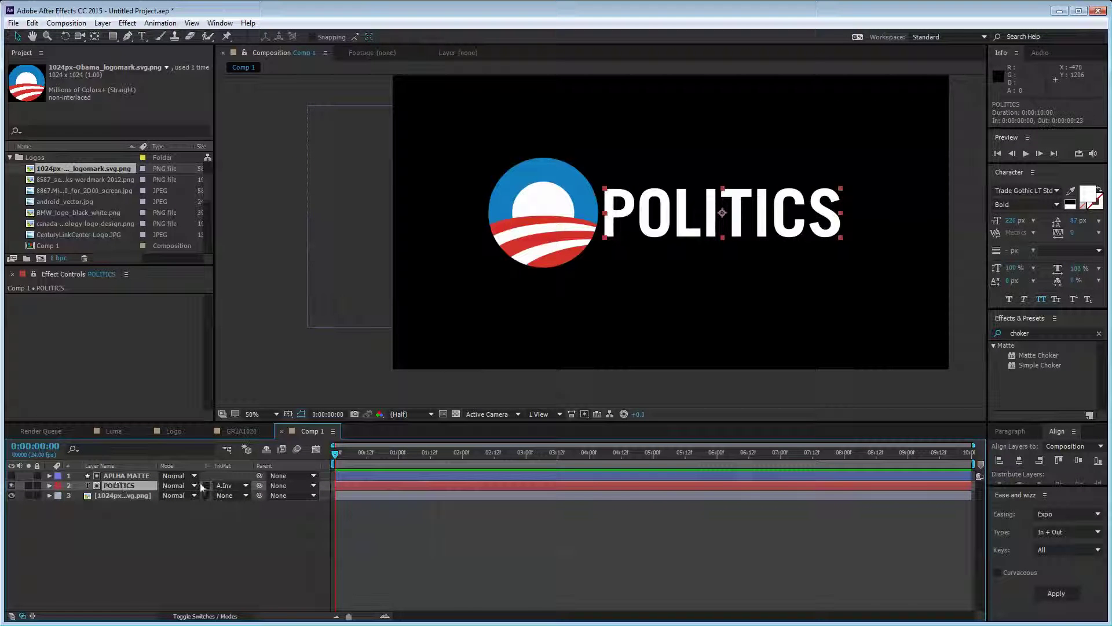
click(117, 476)
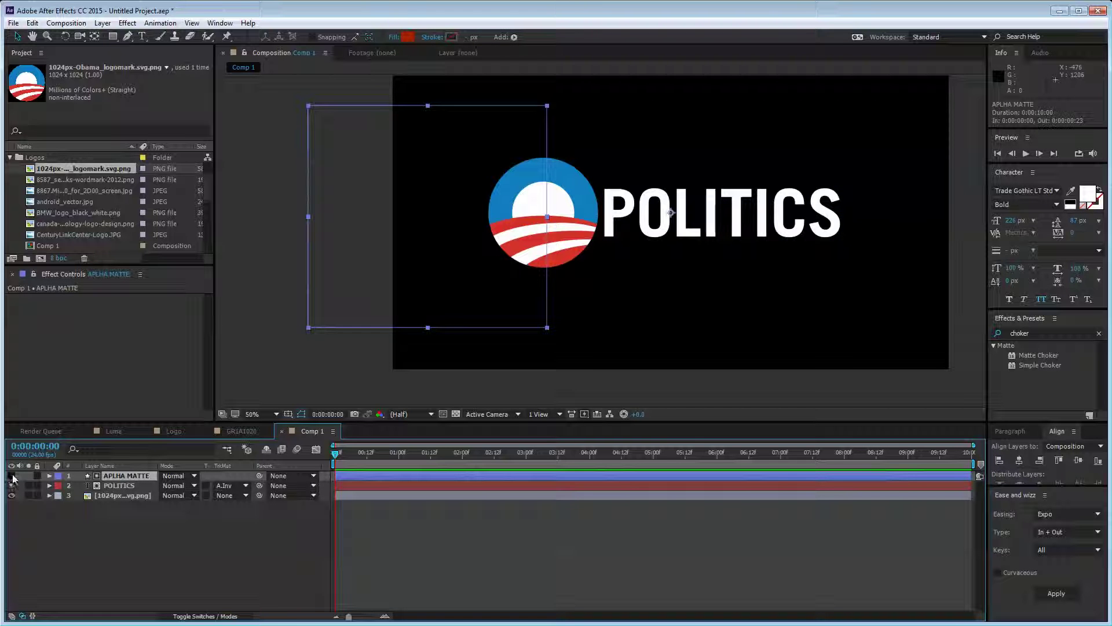
click(93, 525)
click(124, 476)
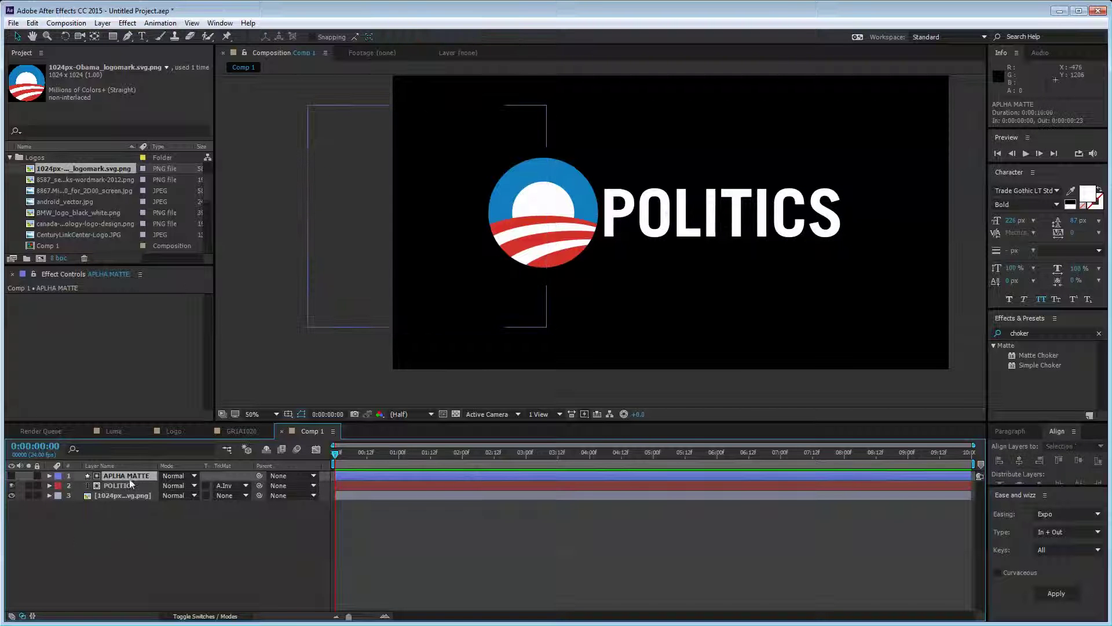
click(11, 476)
click(12, 476)
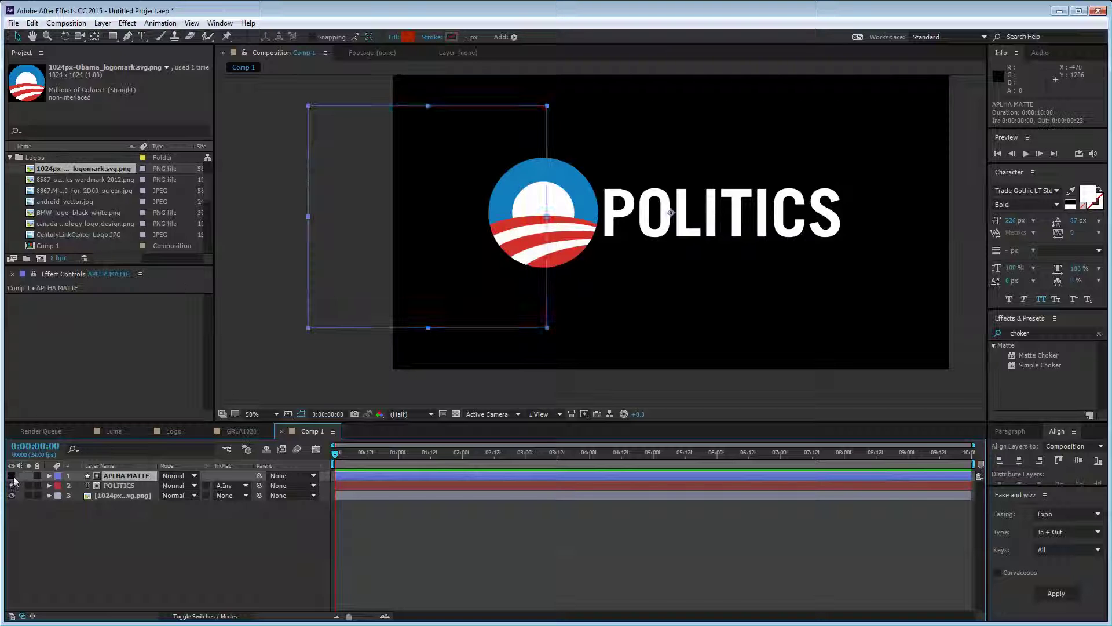
click(149, 551)
Step: Move the POLITICS text right, away from the logo, to about 1224, 540
click(113, 485)
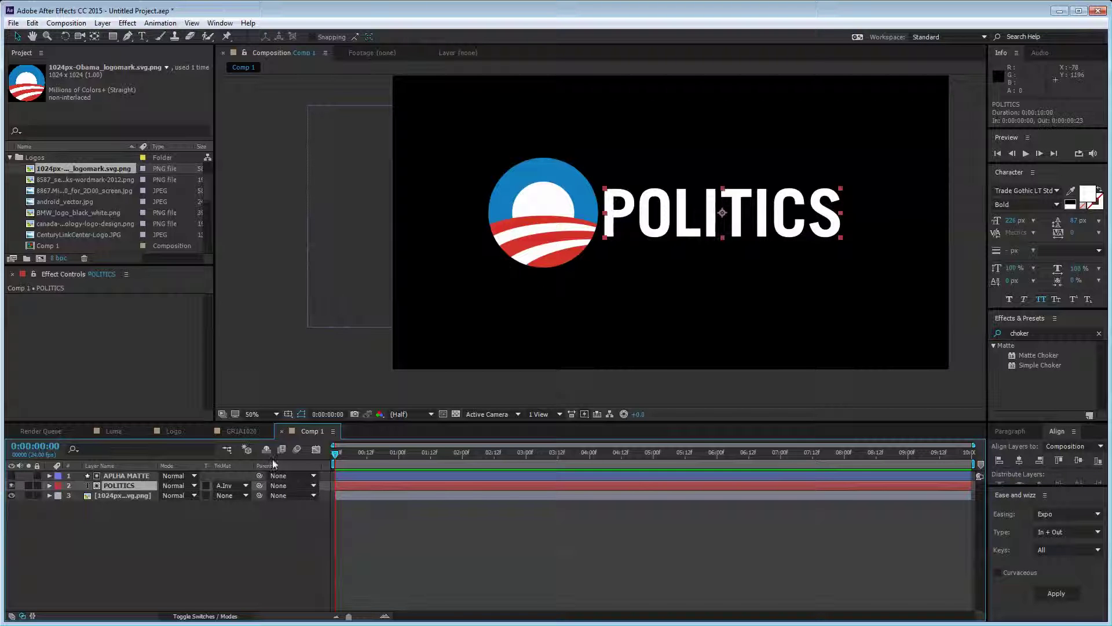
drag(643, 240, 668, 239)
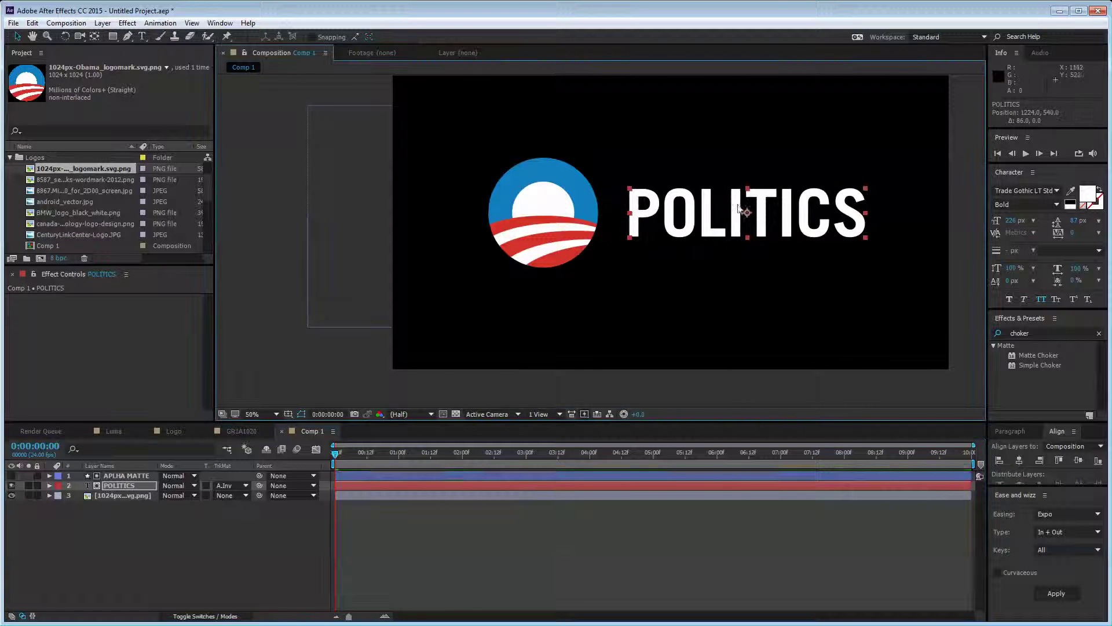
click(107, 529)
Step: Add Position keyframes to the POLITICS layer at 0:00:00:00 and 0:00:01:06
click(132, 489)
key(p)
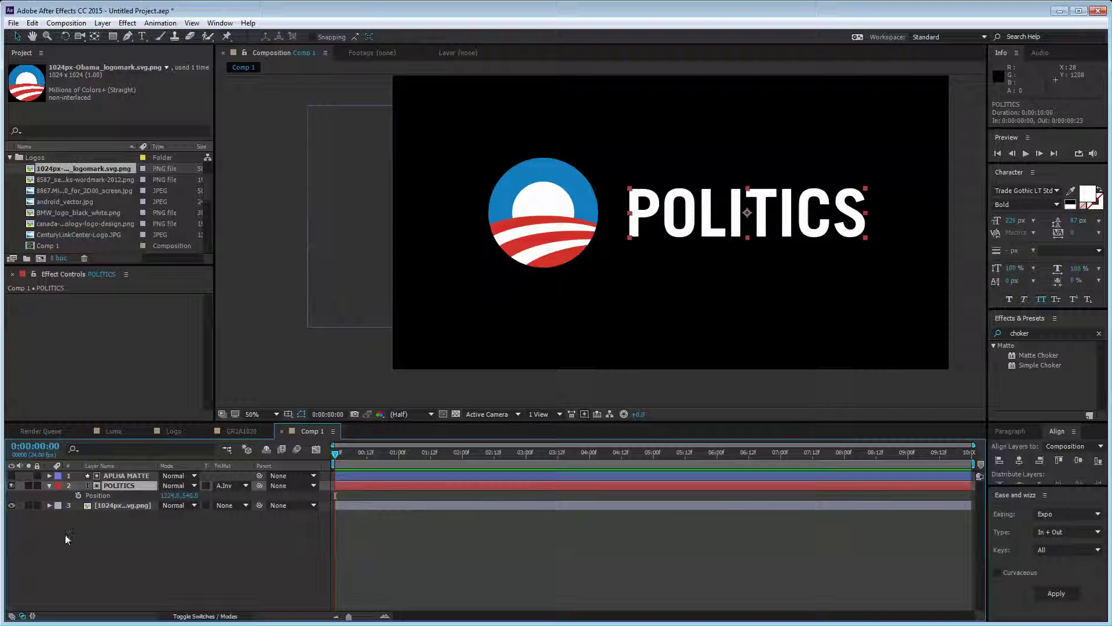
click(78, 495)
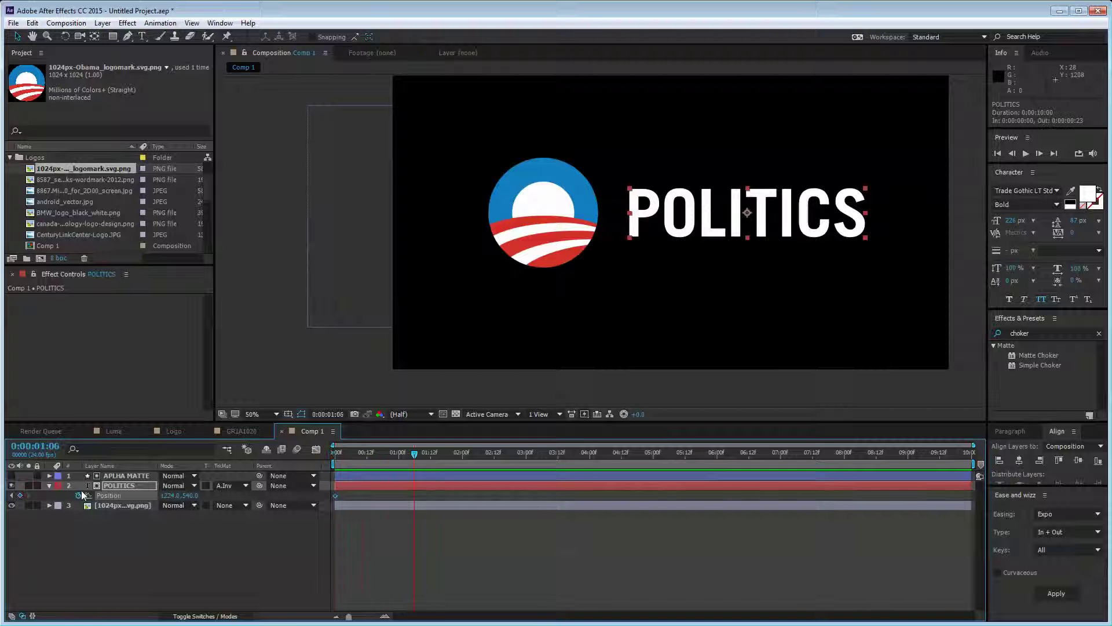
click(20, 496)
Step: Set the POLITICS layer's starting position at 0:00:00:00 to about 279, 540, over the logo and matte area
key(Home)
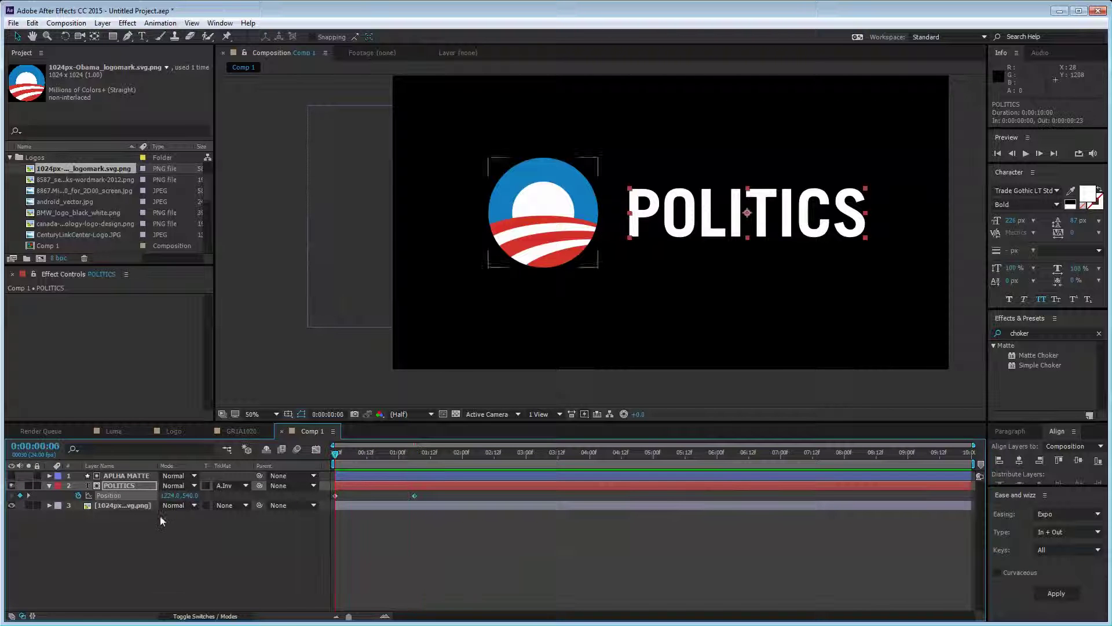
drag(171, 496, 25, 485)
click(124, 533)
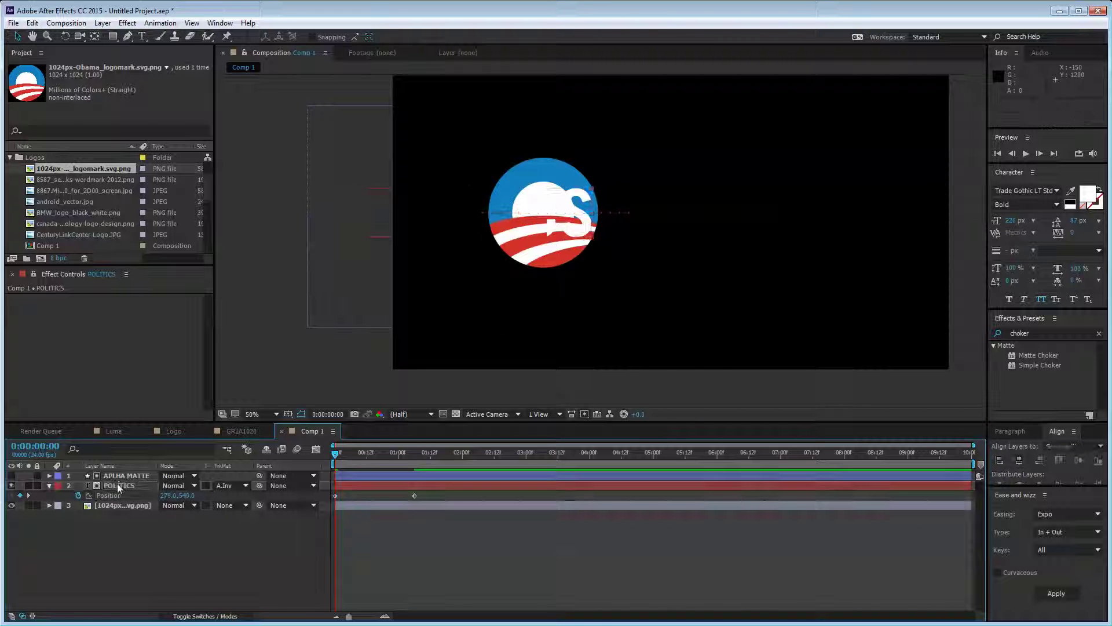
Step: Move the logo layer to the top of the layer stack, above APLHA MATTE and POLITICS
click(117, 484)
click(122, 506)
drag(105, 508, 124, 474)
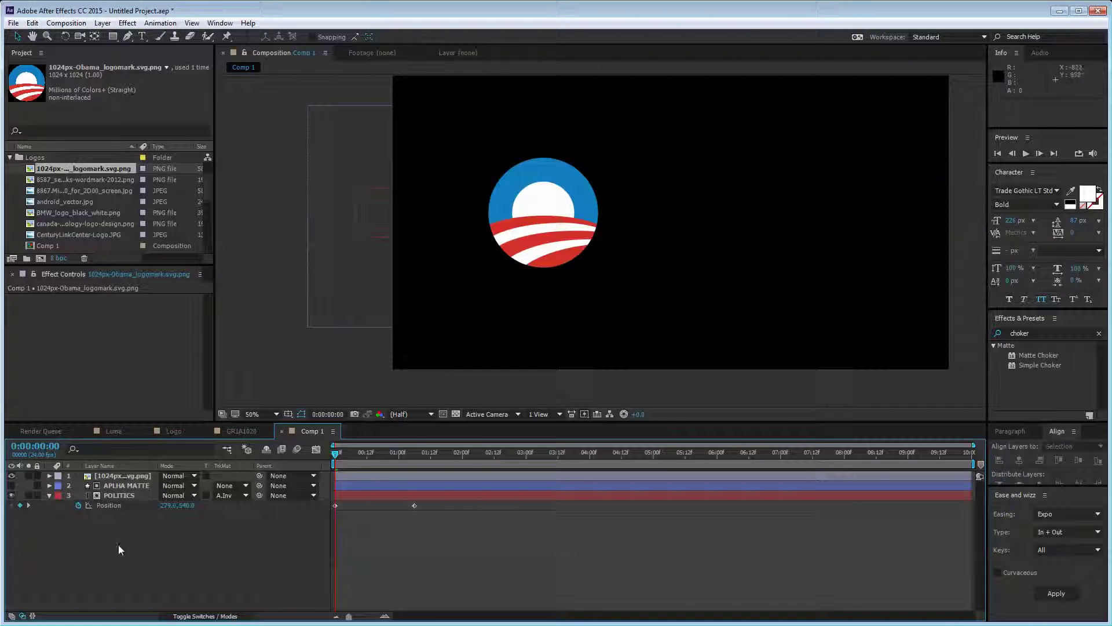
Step: Apply Easy Ease to both Position keyframes of the POLITICS layer
click(119, 495)
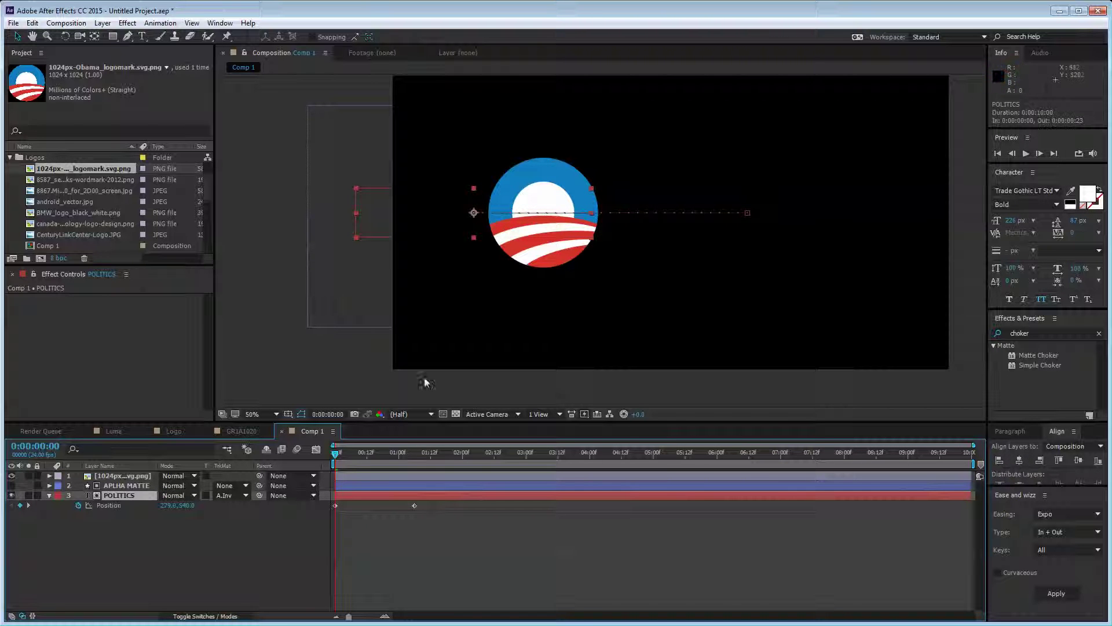
drag(448, 525, 288, 484)
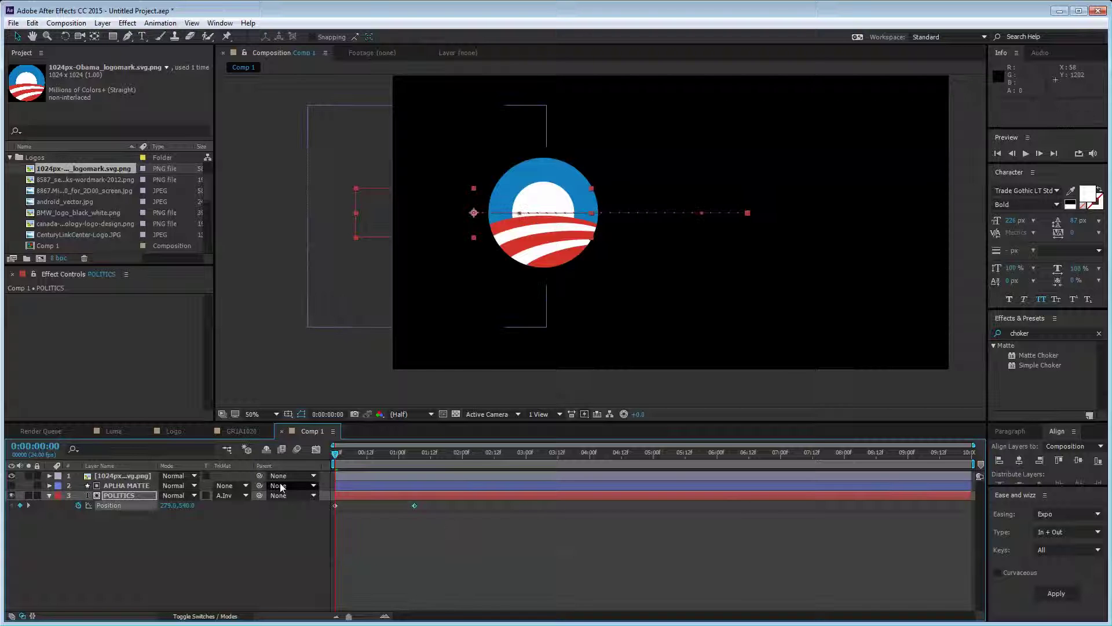
click(322, 484)
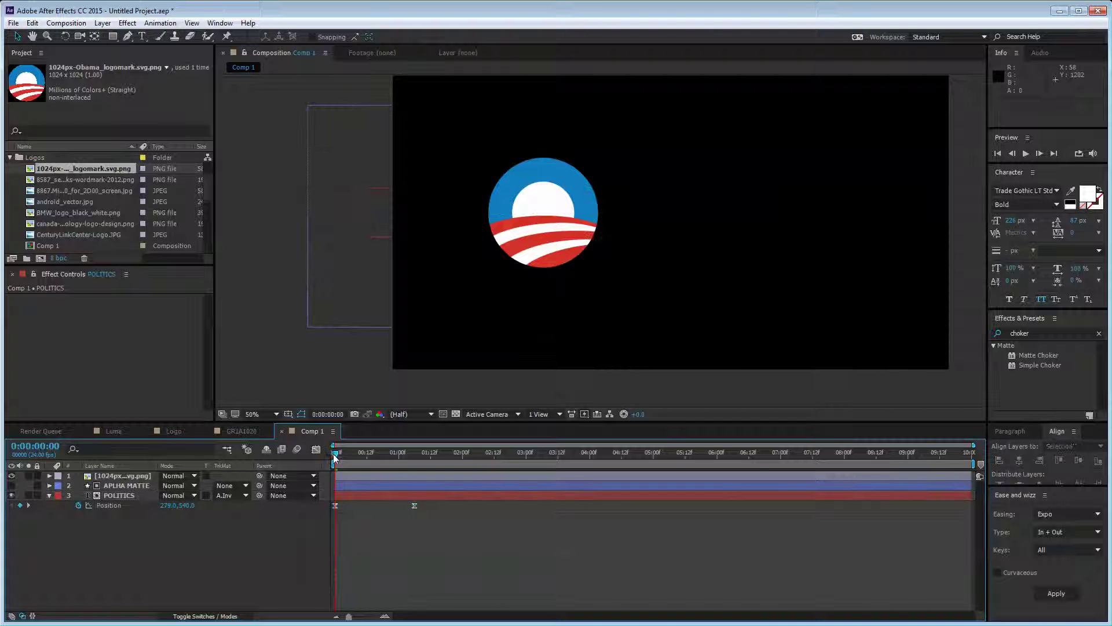
Step: Scrub through the text reveal to 0:00:01:07 and switch the timeline from blending modes to layer switches
click(345, 456)
drag(345, 454, 418, 474)
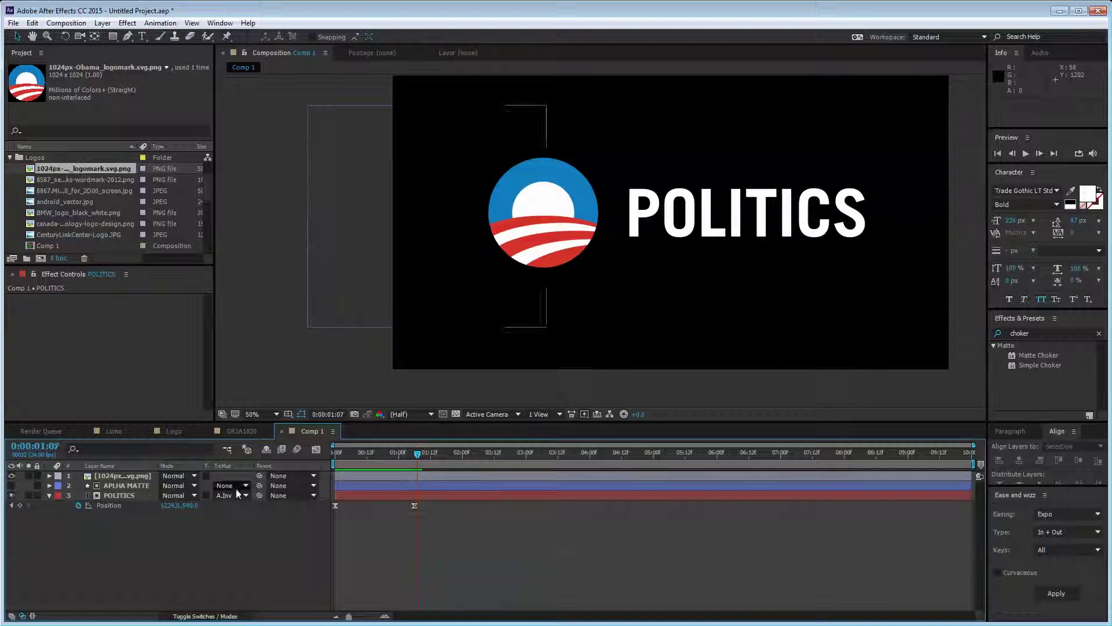
click(234, 618)
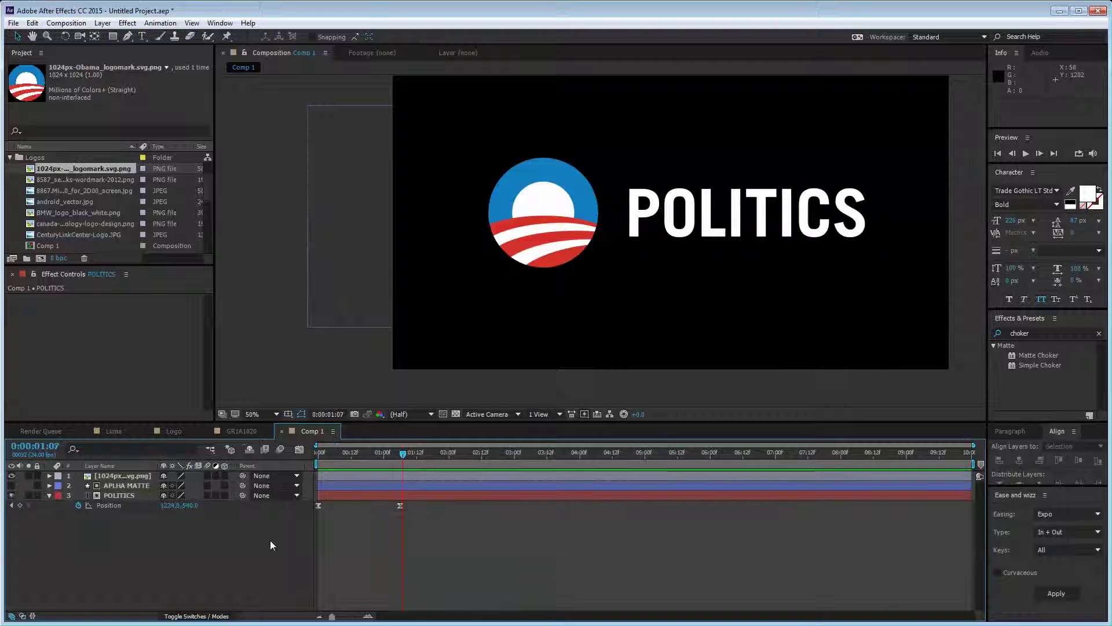
Step: Enable motion blur on the POLITICS layer and shift both its Position keyframes about 8 frames later
click(207, 496)
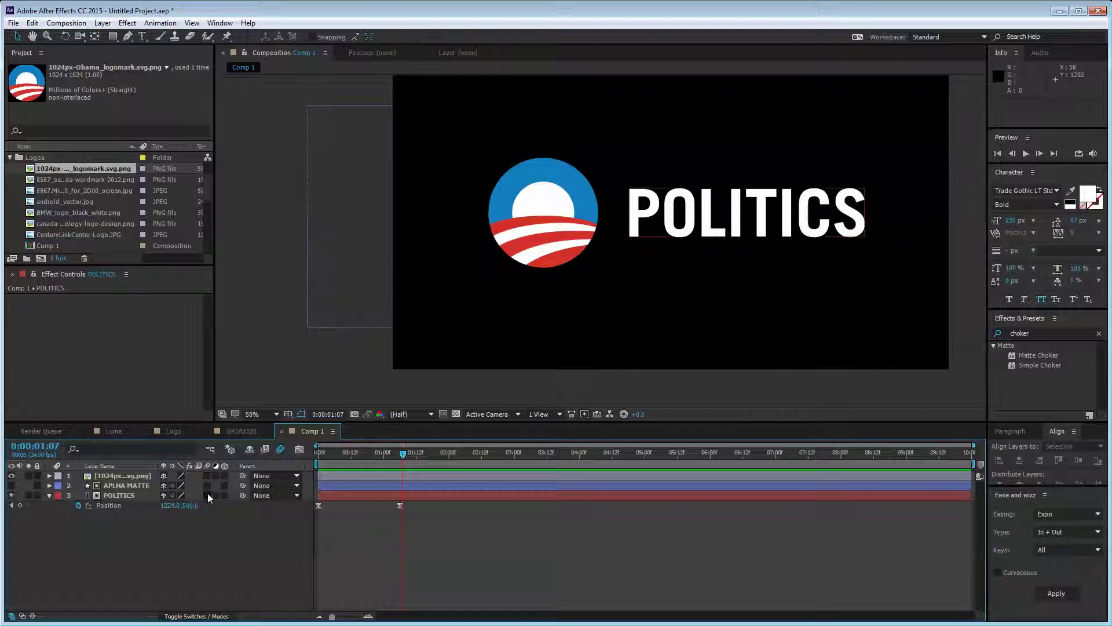
click(294, 551)
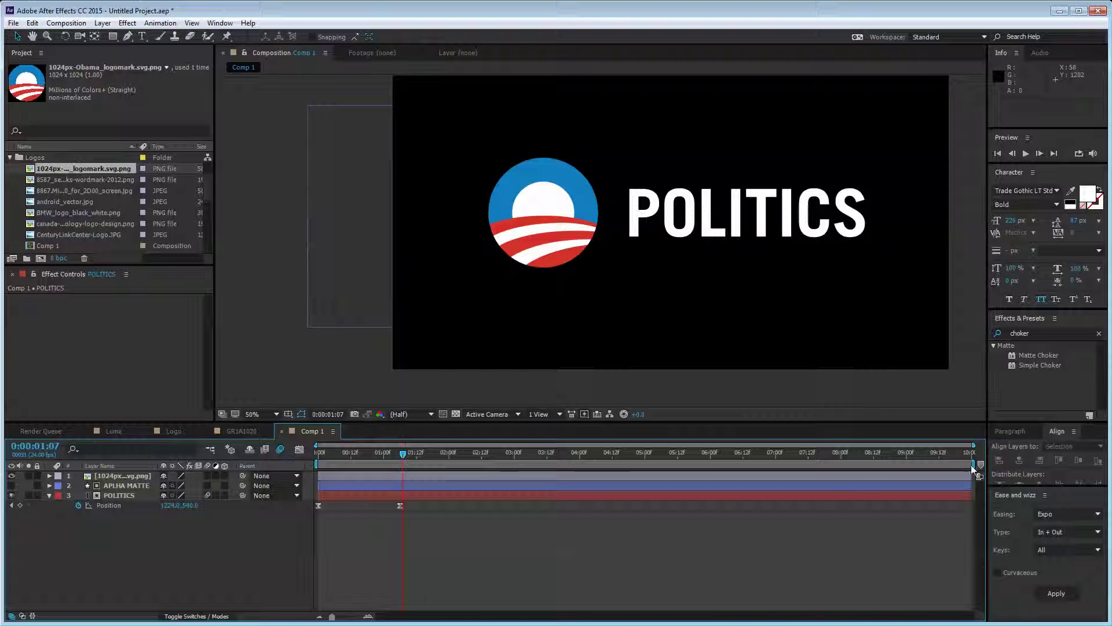
mouse_move(973, 464)
mouse_down()
mouse_move(426, 464)
mouse_move(445, 464)
mouse_up()
drag(444, 521, 342, 509)
click(359, 556)
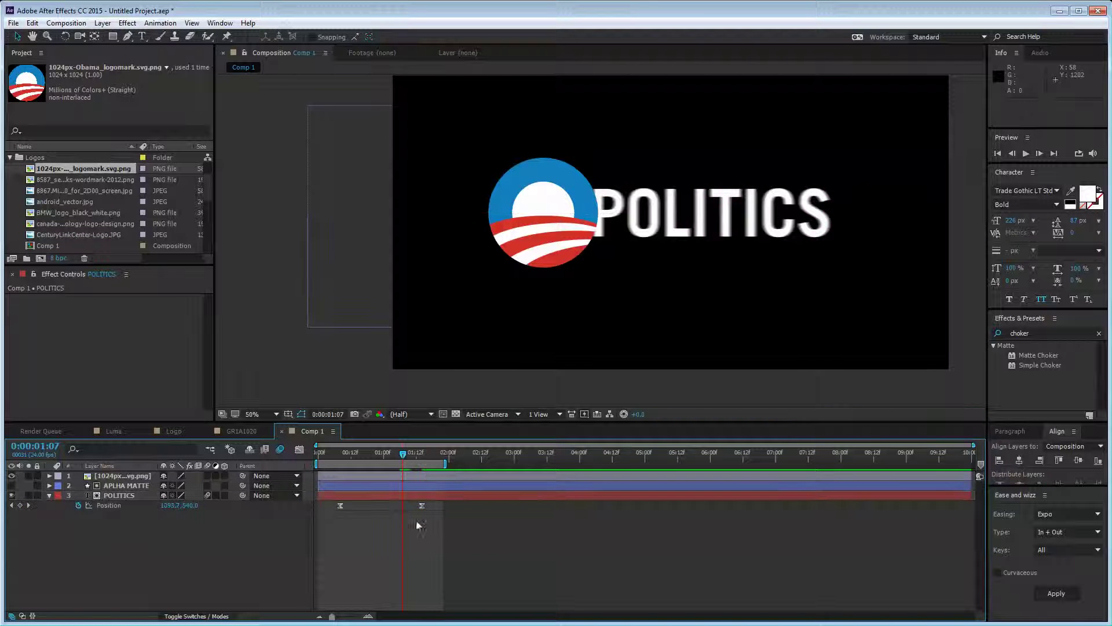
Step: Set the work area's end to about 0:00:02:06 and preview the motion-blurred text reveal
drag(445, 463, 467, 464)
key(space)
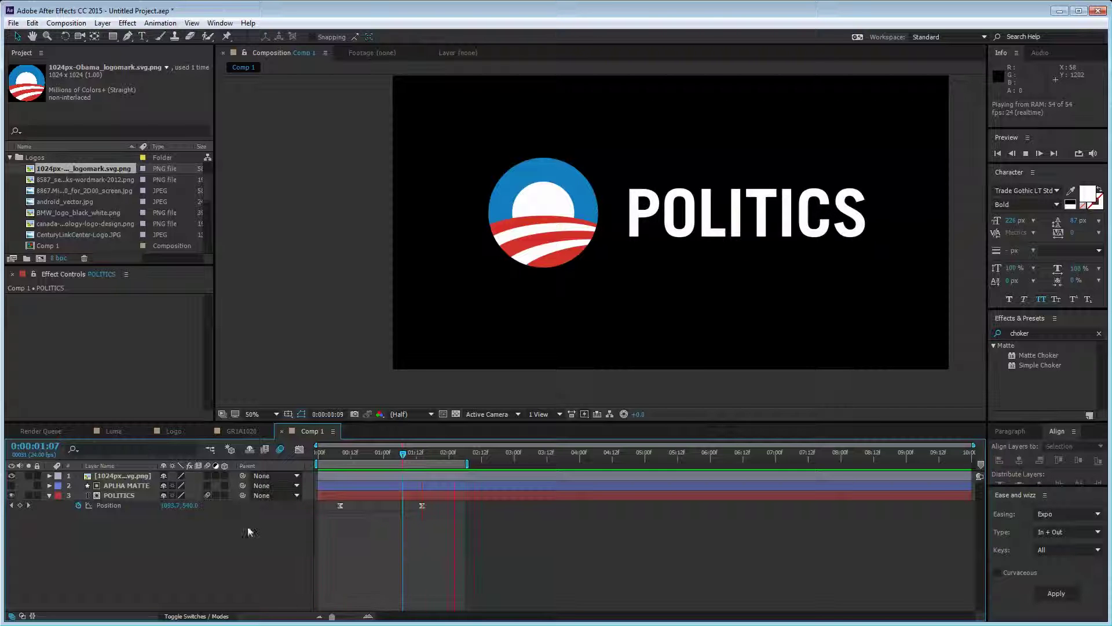
key(space)
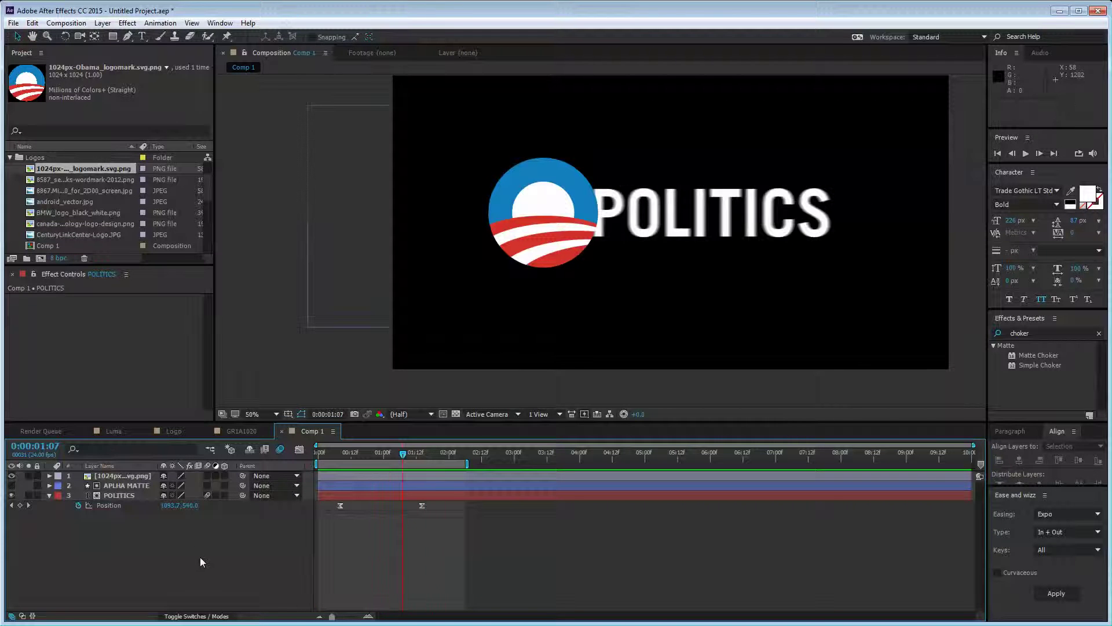
Step: Set the current time to 0:00:01:20, after the POLITICS text has fully slid out
click(538, 250)
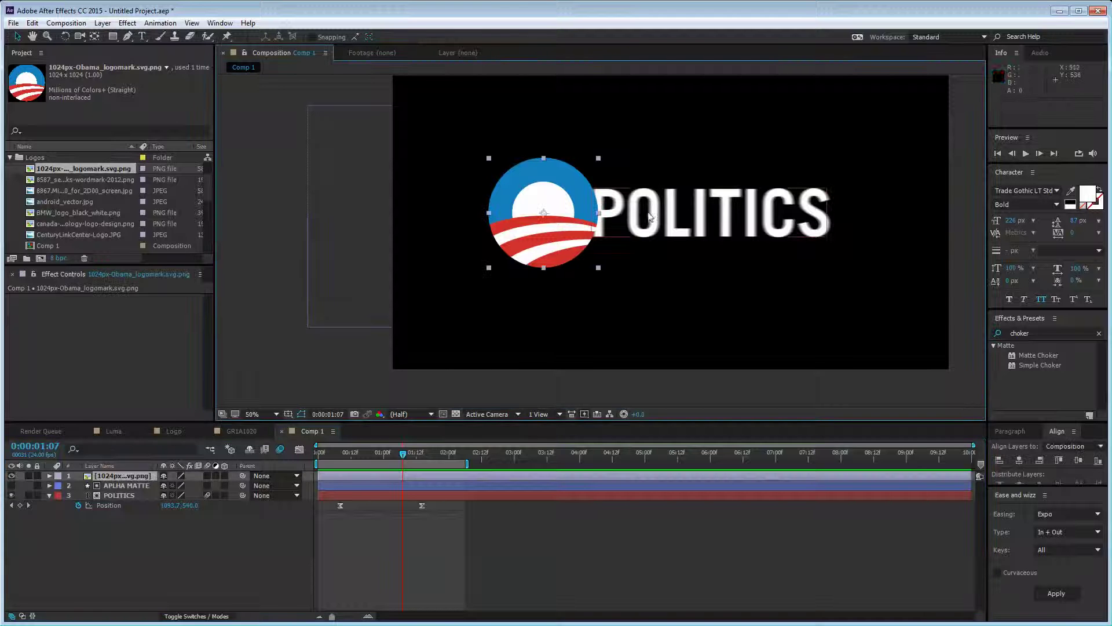
click(438, 455)
click(182, 577)
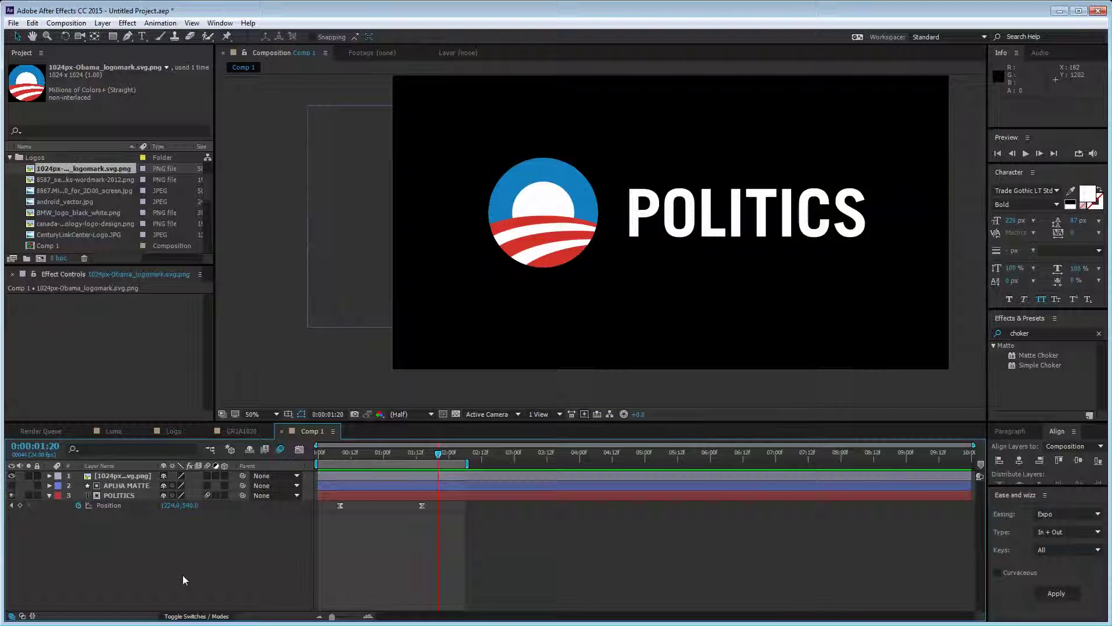
click(134, 497)
click(144, 488)
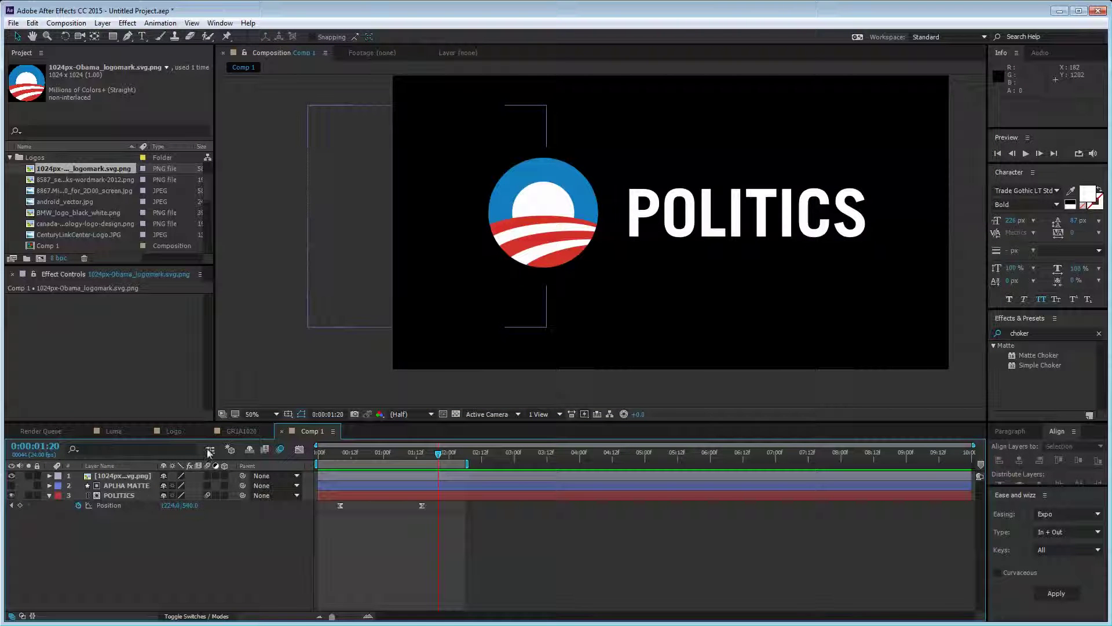
Step: Draw a closed Pen mask on the logo layer isolating its lowest red stripe, curving the path along the stripe's upper edge
click(540, 215)
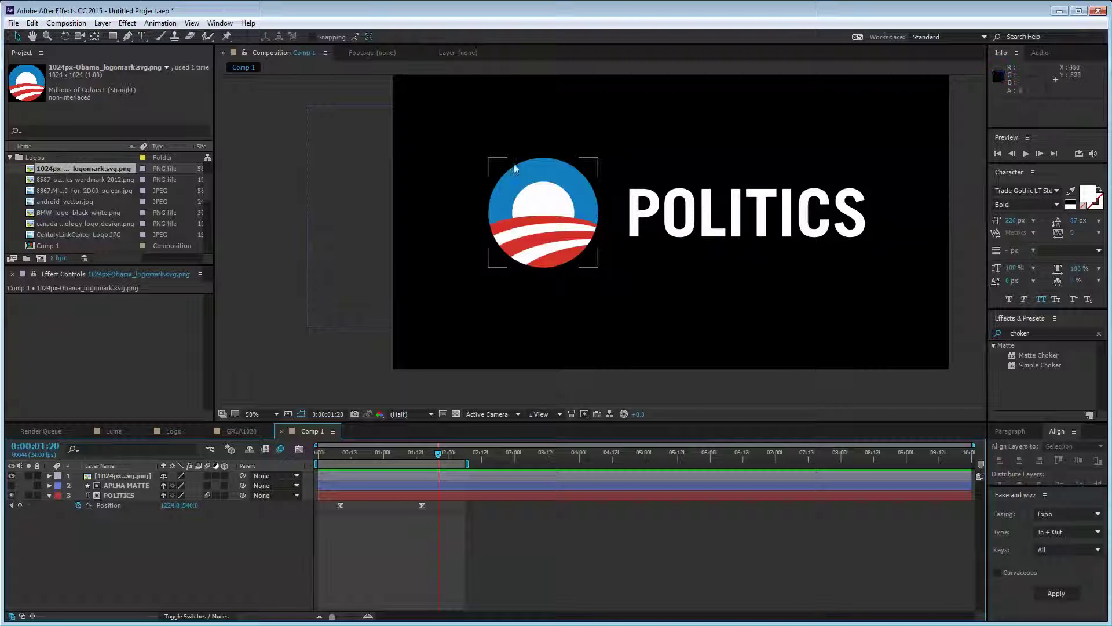
scroll(522, 257, up, 4)
scroll(525, 266, down, 3)
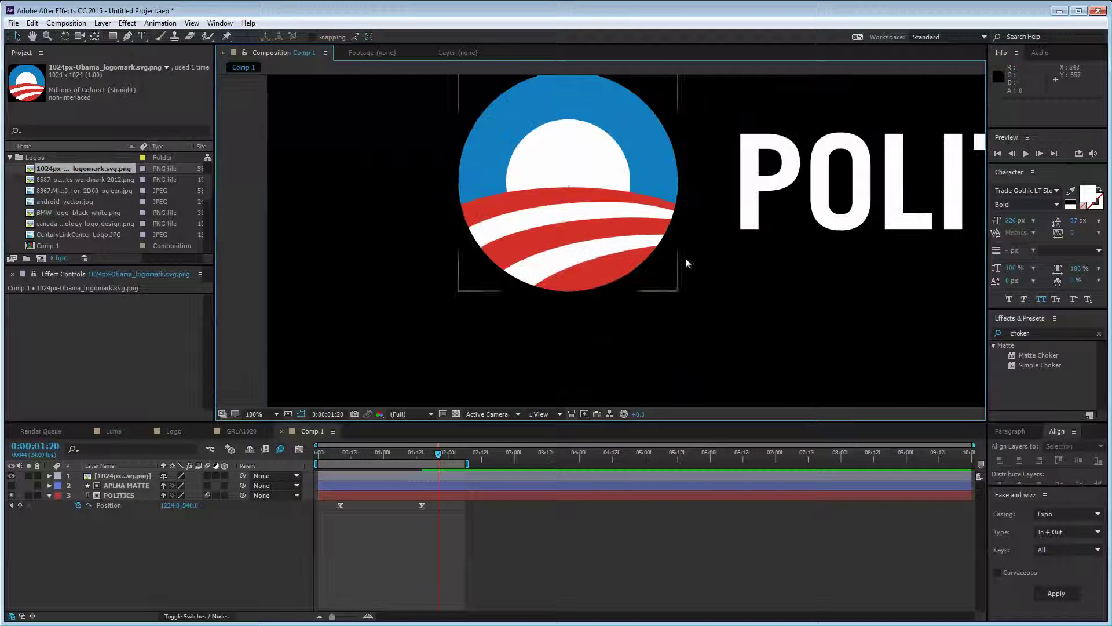
click(128, 37)
scroll(577, 301, up, 3)
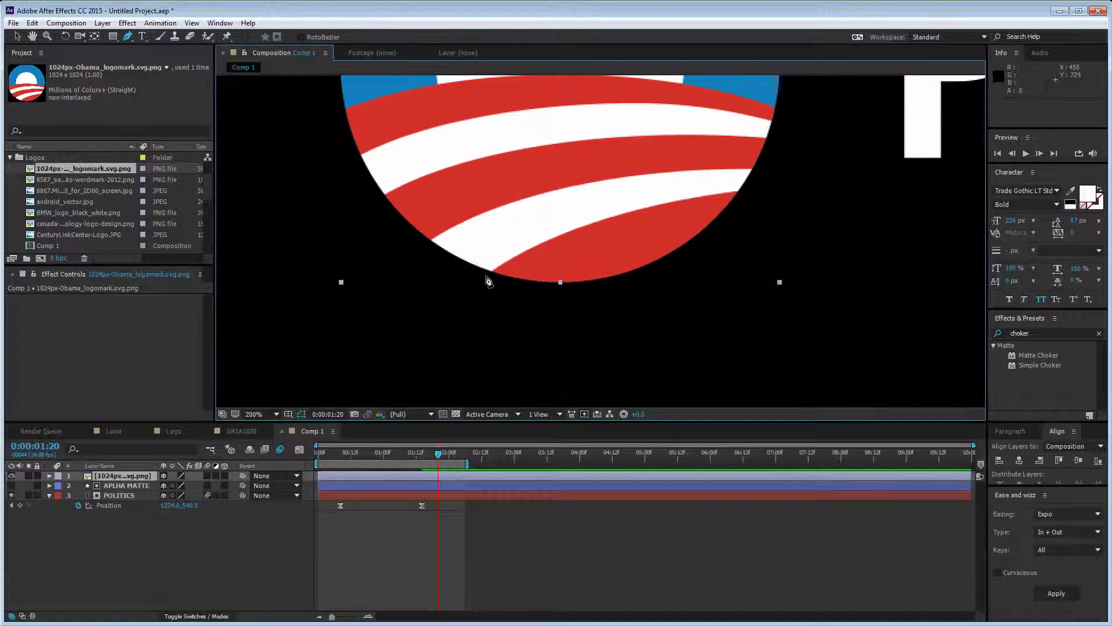
click(486, 275)
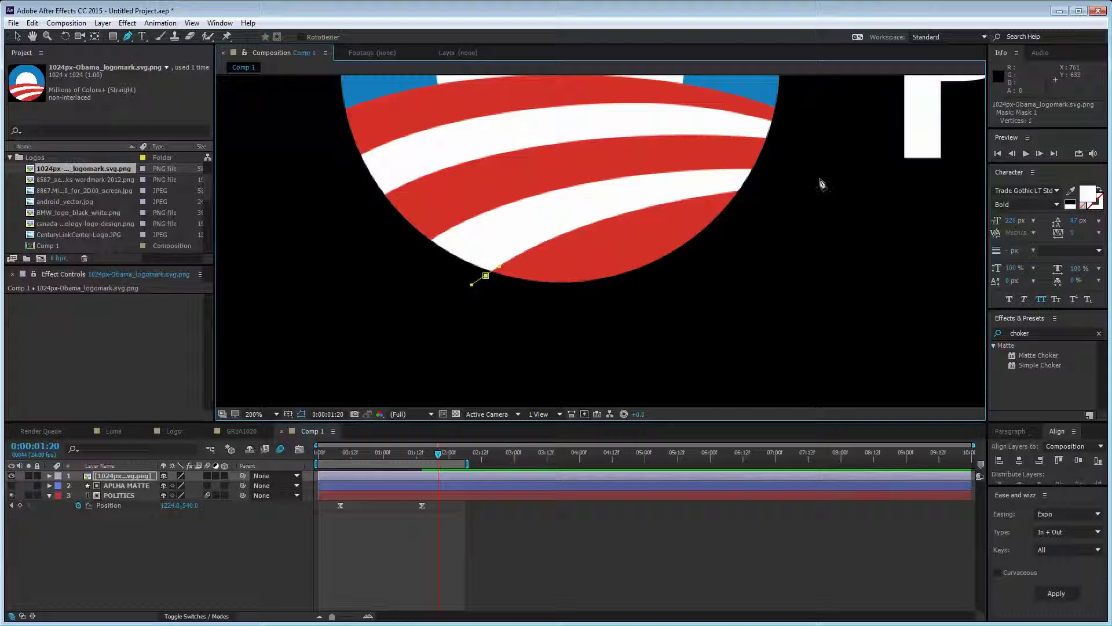
drag(739, 192, 826, 187)
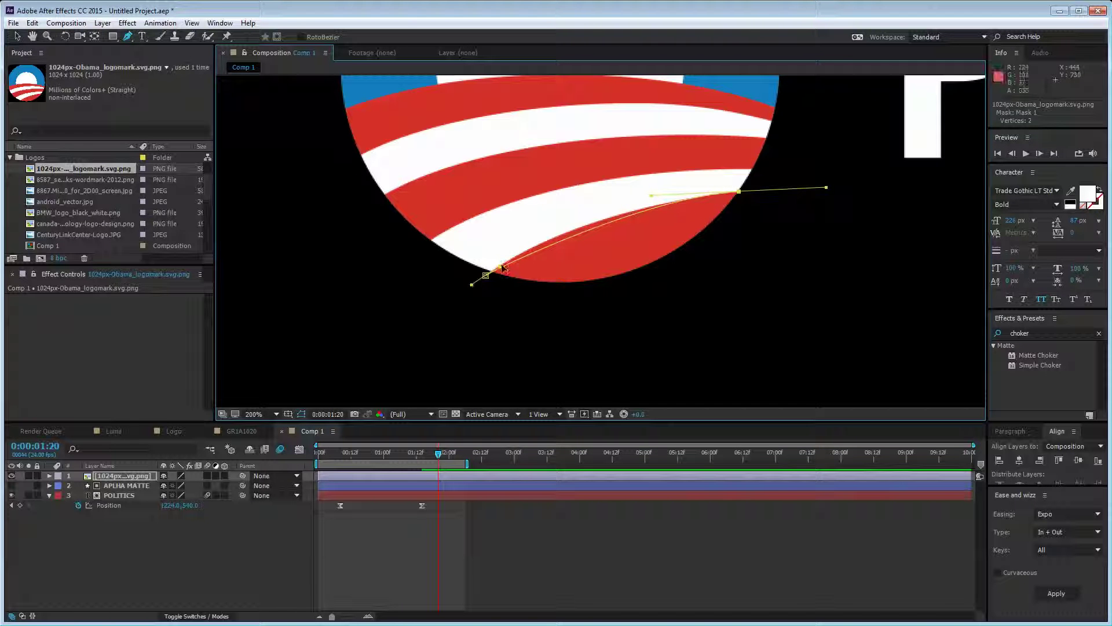
drag(500, 266, 524, 248)
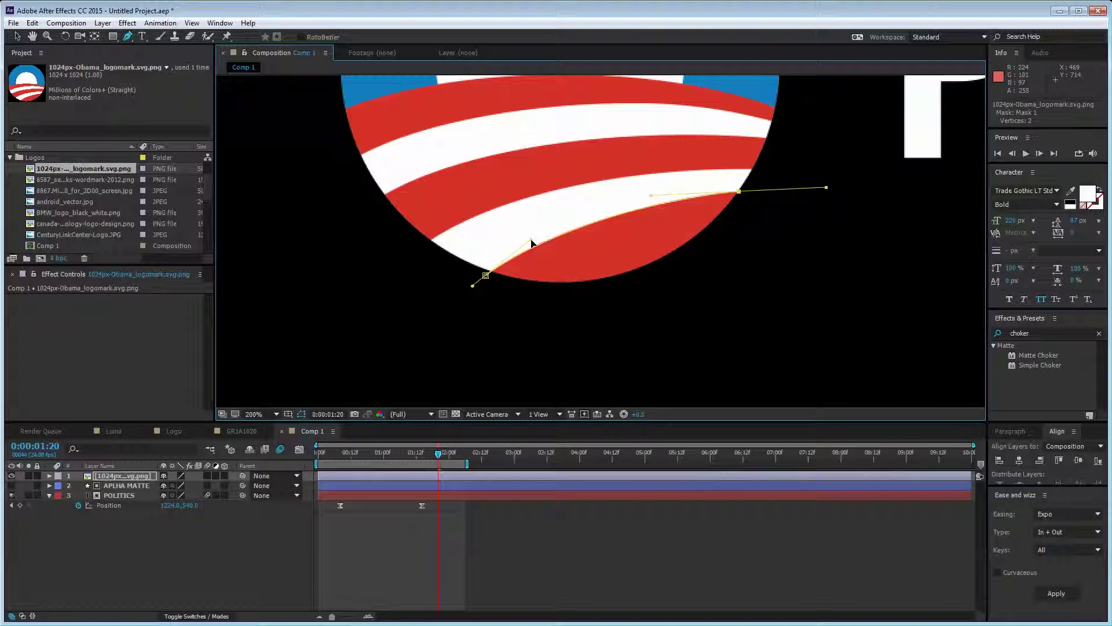
click(843, 253)
click(666, 319)
drag(458, 327, 466, 329)
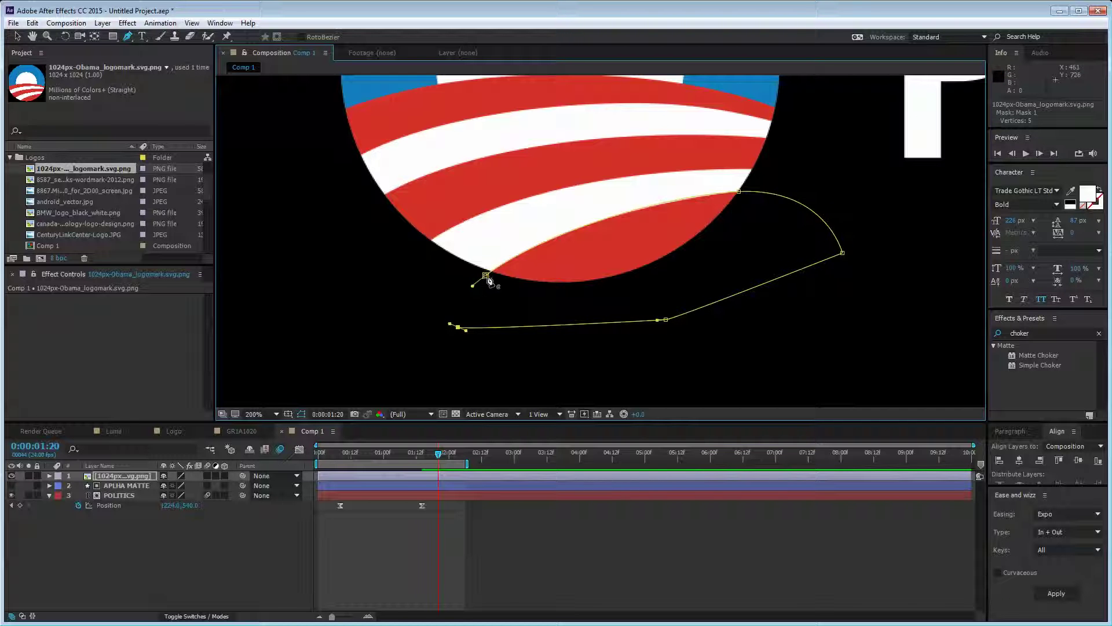
click(488, 280)
click(116, 533)
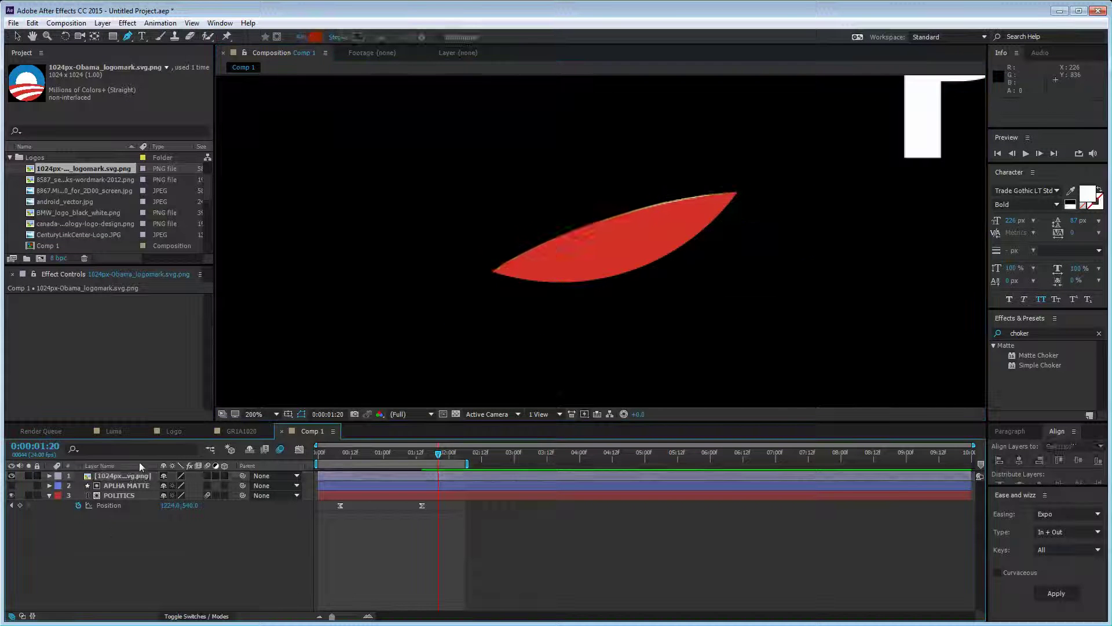
Step: Rename the masked logo layer as Bottom Red
click(121, 475)
key(Return)
text(Bottom Red)
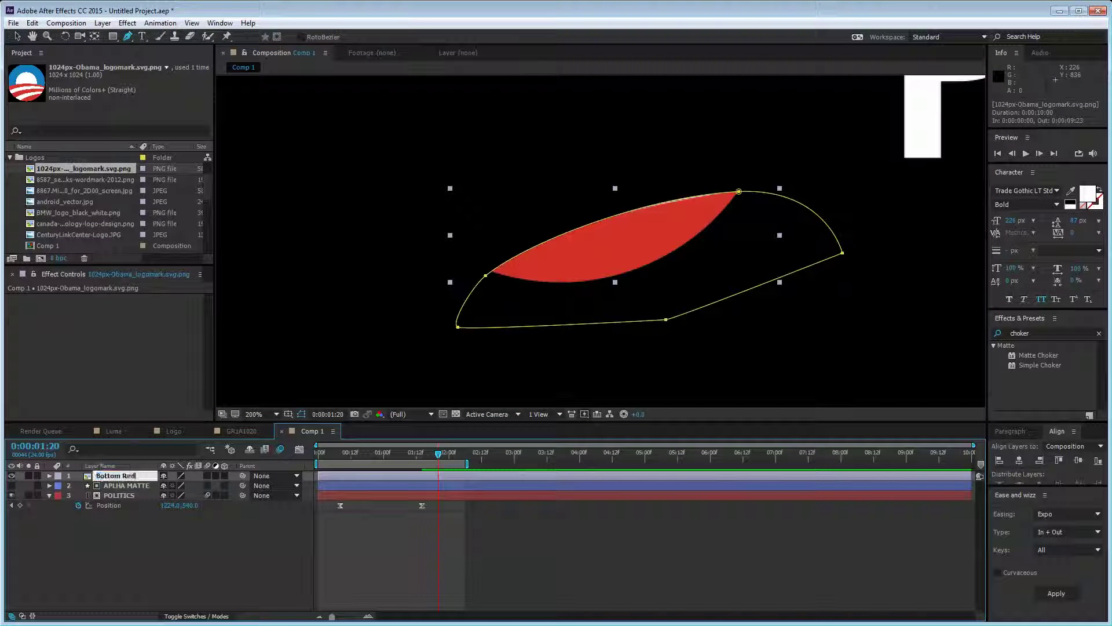
key(Return)
Step: Duplicate the Bottom Red layer and delete the mask from the copy
key(ctrl+d)
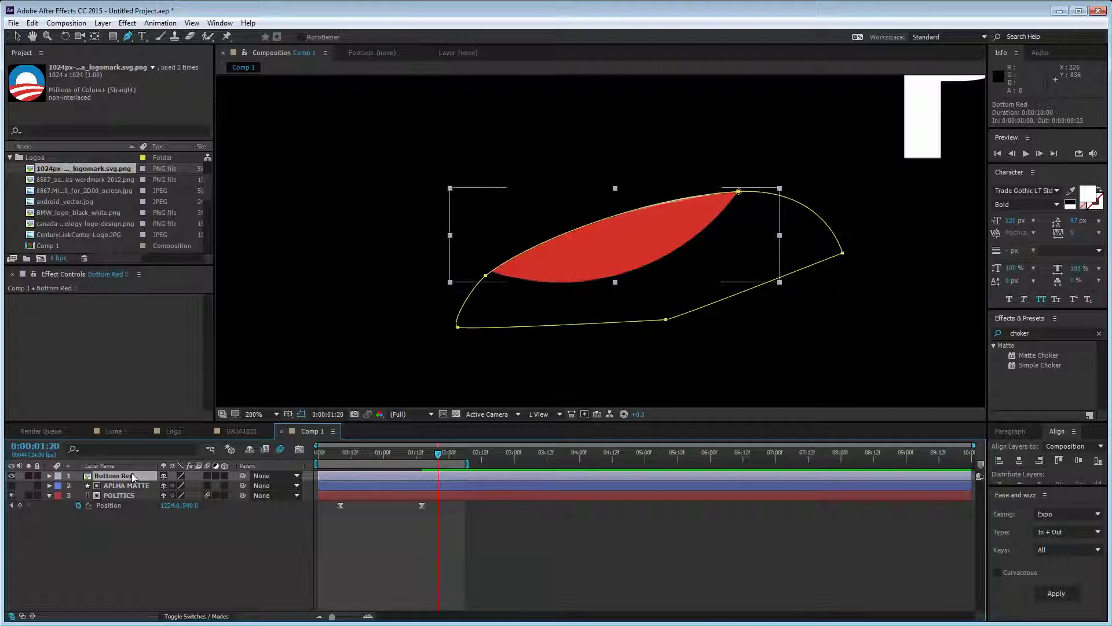
key(m)
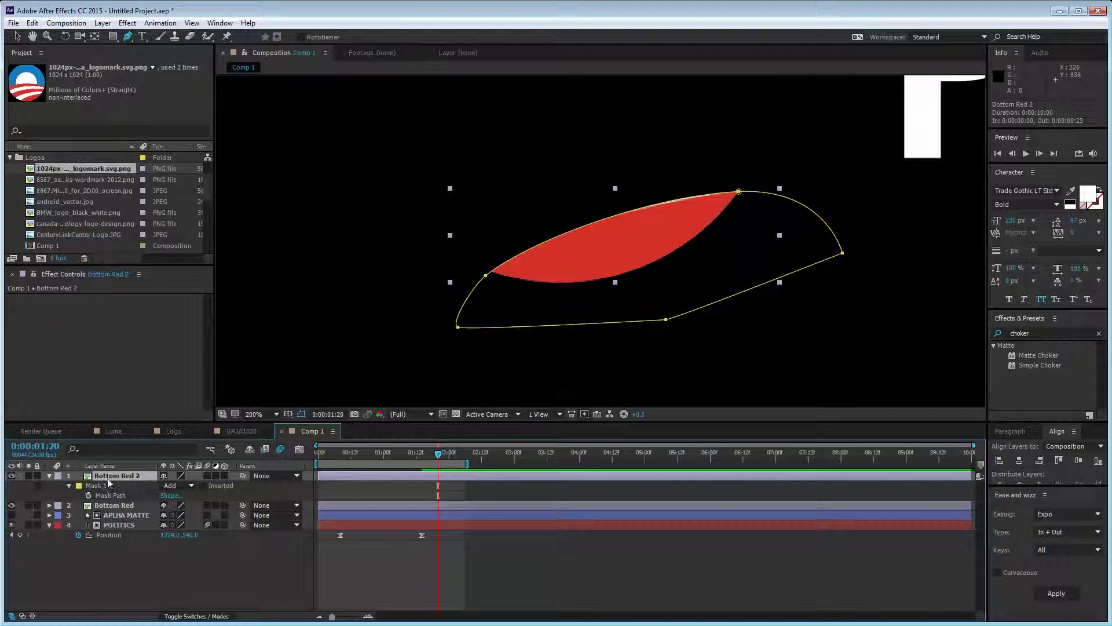
click(116, 486)
key(Delete)
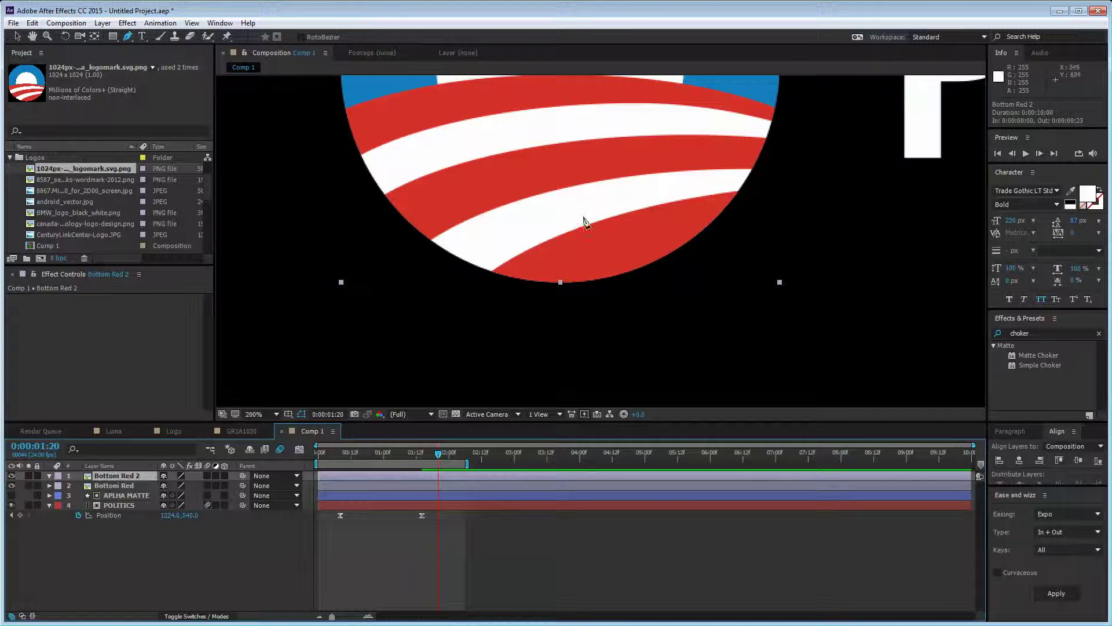
Step: Draw a closed Pen mask on the unmasked Bottom Red copy around the logo's lowest white stripe, following both curved edges
drag(537, 230, 563, 277)
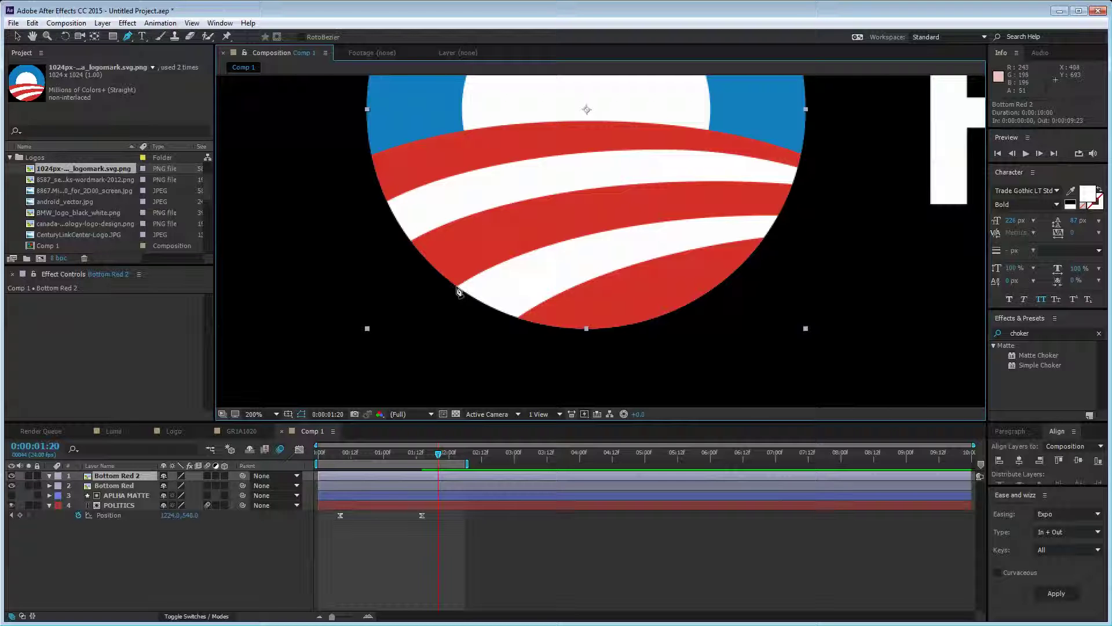
drag(457, 287, 490, 276)
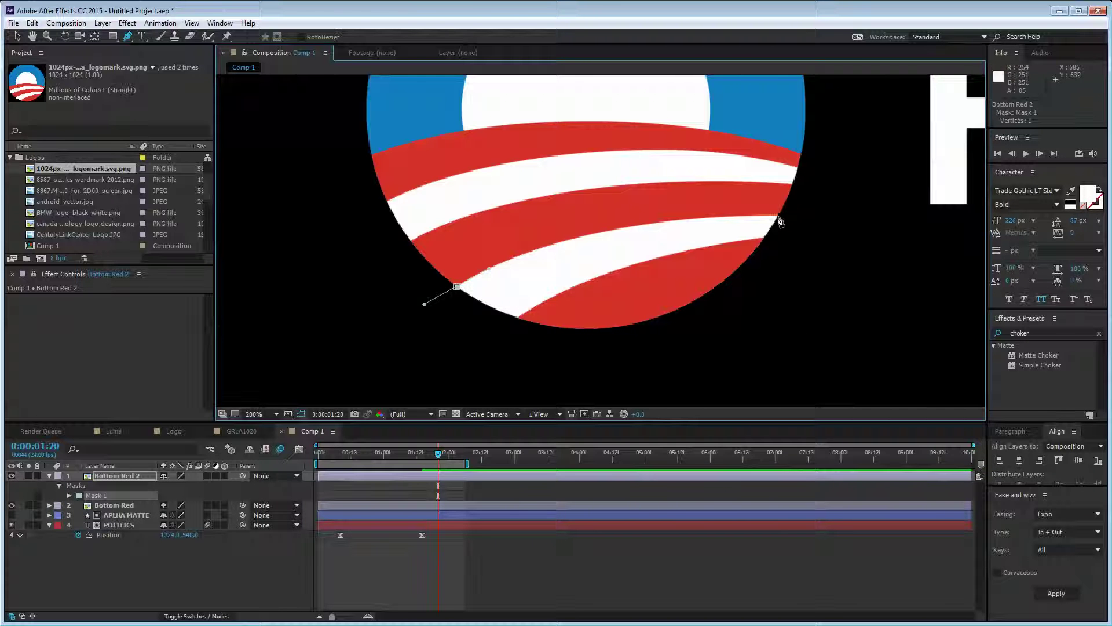
drag(777, 216, 874, 214)
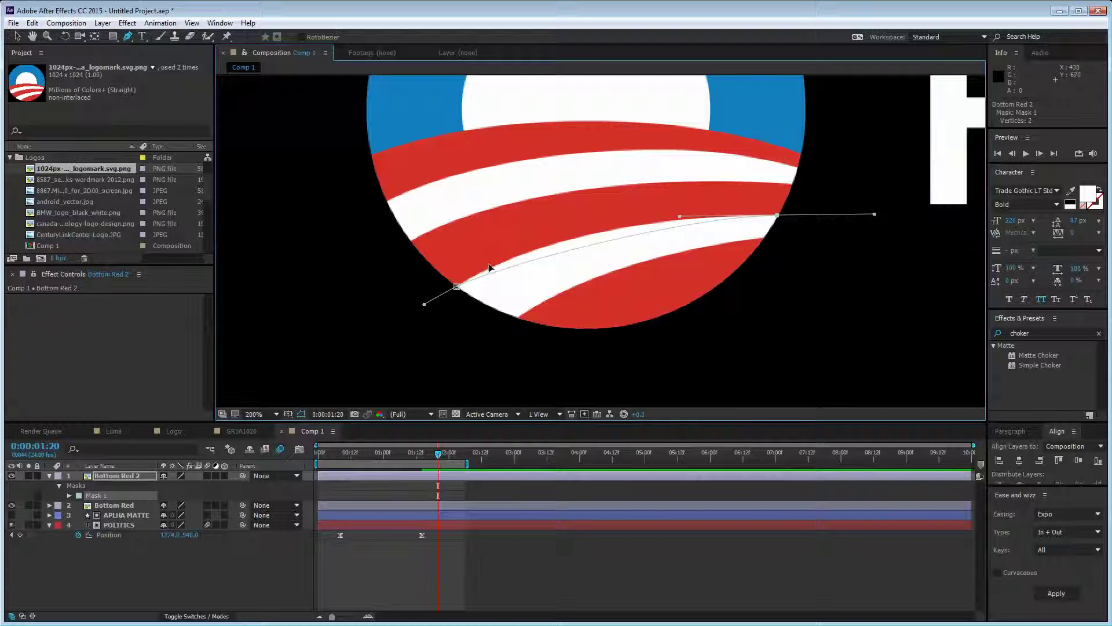
drag(490, 267, 532, 234)
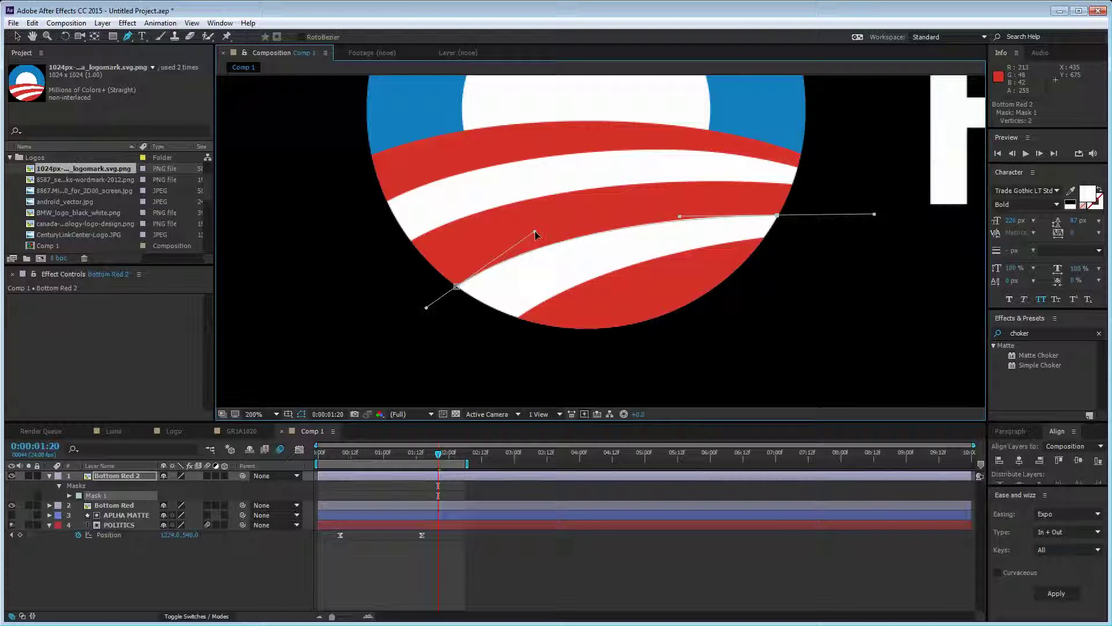
drag(809, 238, 725, 242)
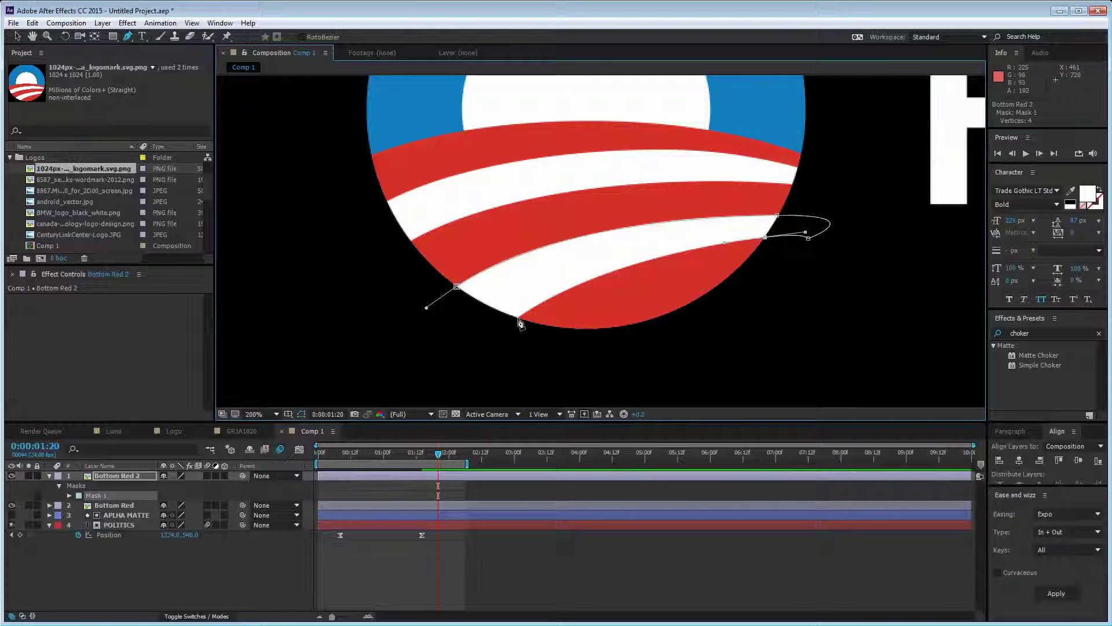
drag(518, 319, 470, 358)
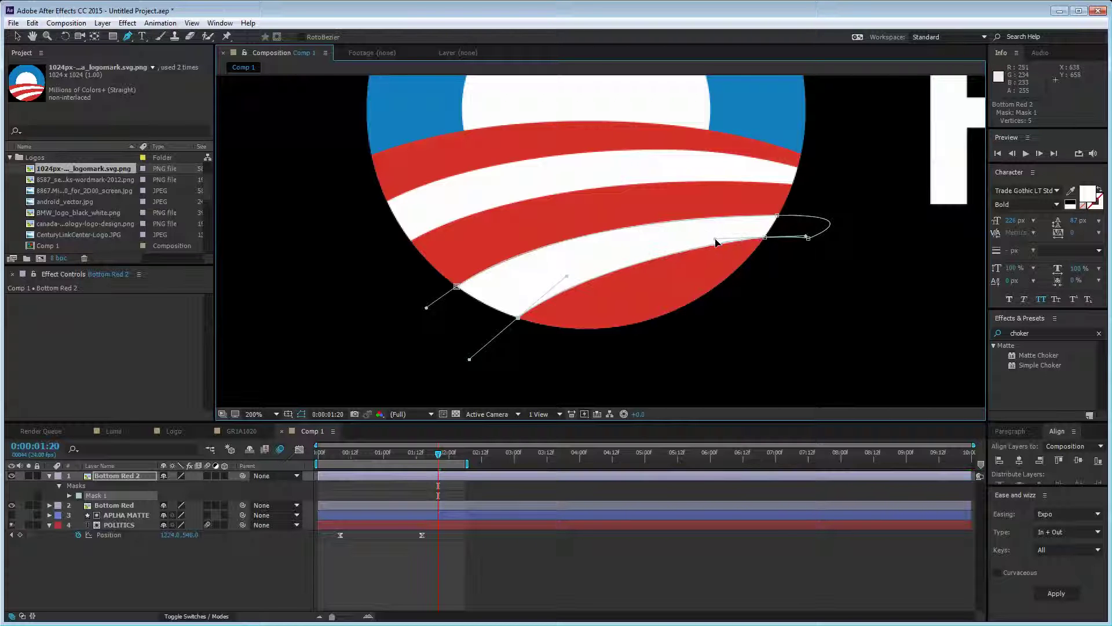
click(458, 324)
click(457, 287)
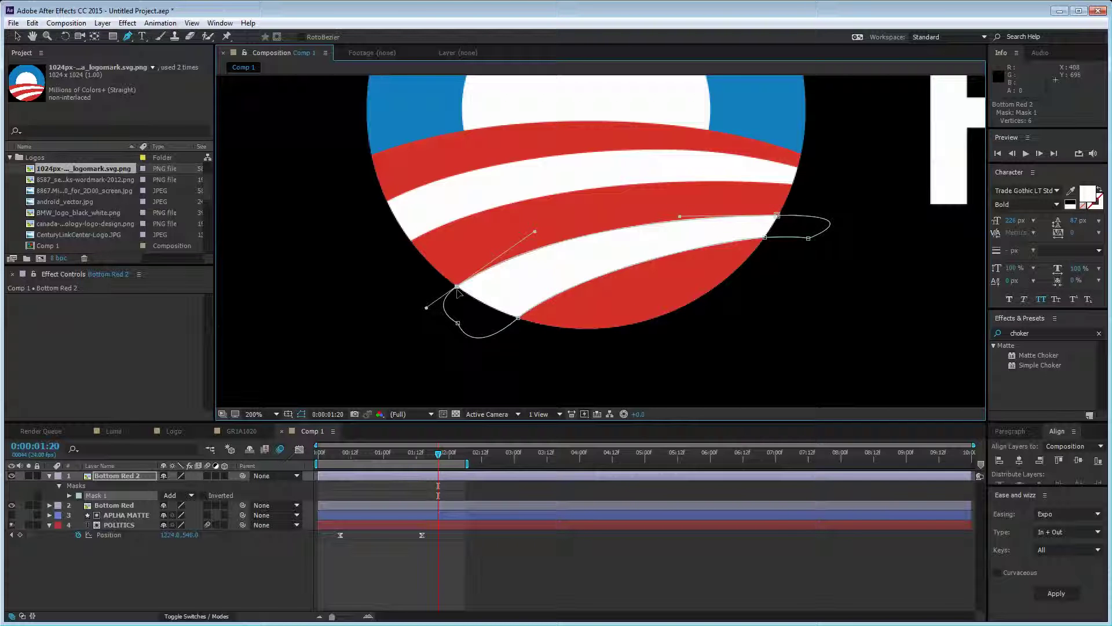
Step: Rename the layer masked to the white stripe as Bottom White and collapse the properties of all layers
click(118, 476)
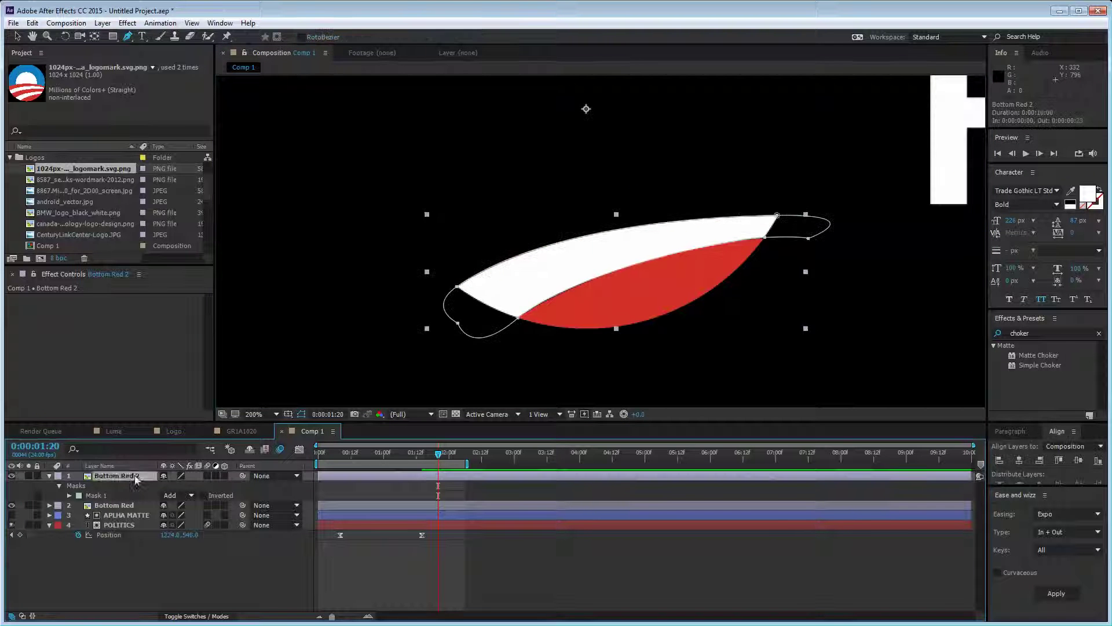
key(Return)
text(Bottom W)
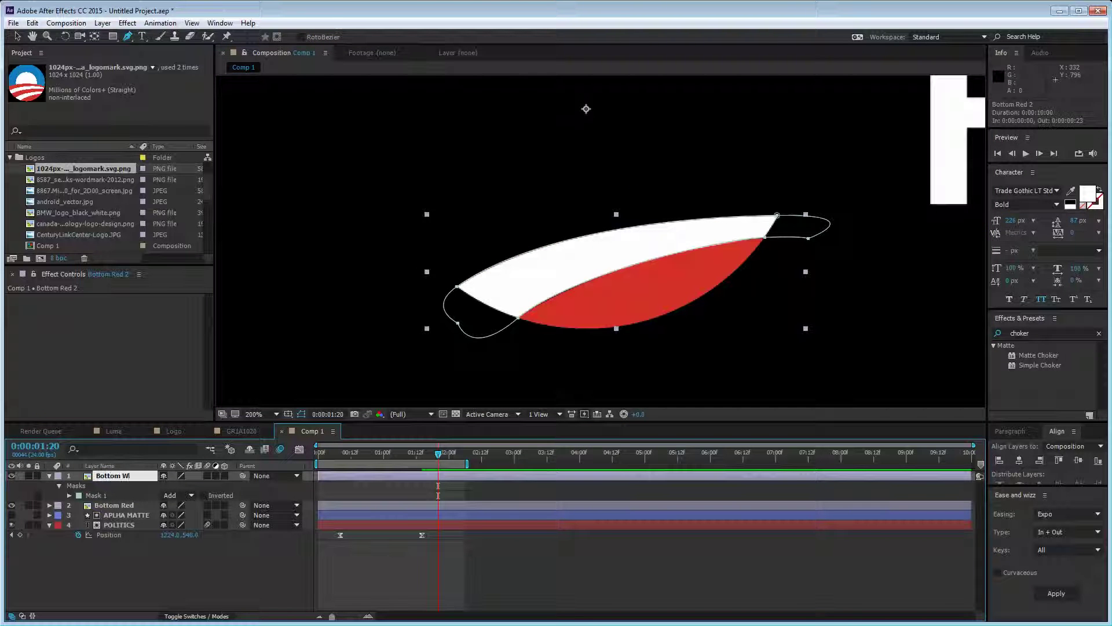
text(hite)
key(Return)
key(ctrl+a)
key(u)
click(151, 578)
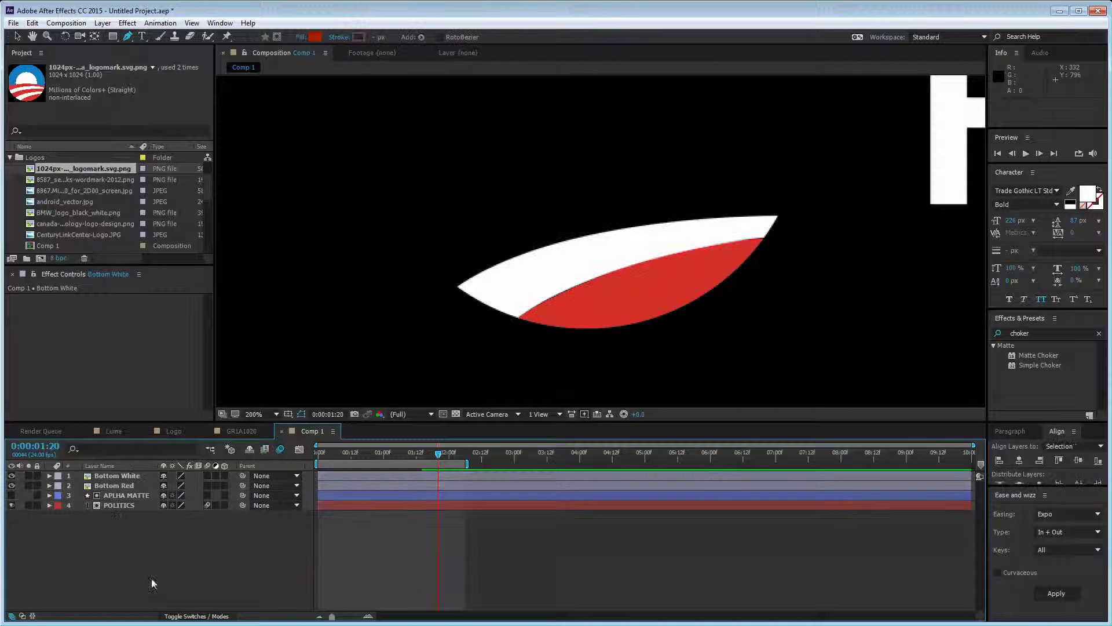
Step: Duplicate the Bottom White layer and delete the mask from the copy
click(125, 475)
key(ctrl+d)
key(m)
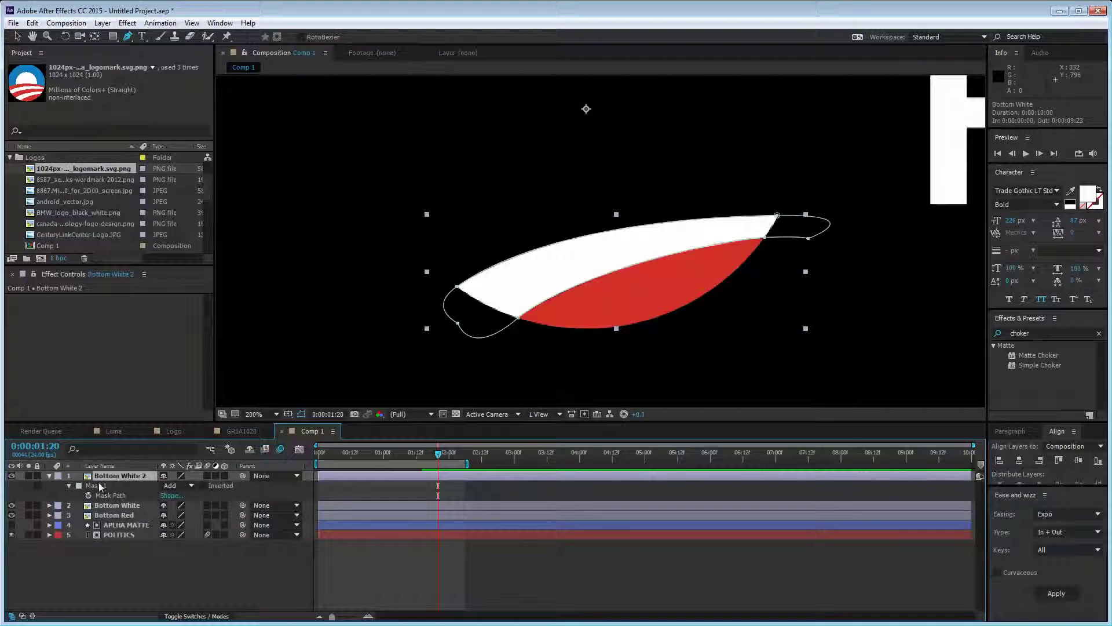
click(98, 485)
key(Delete)
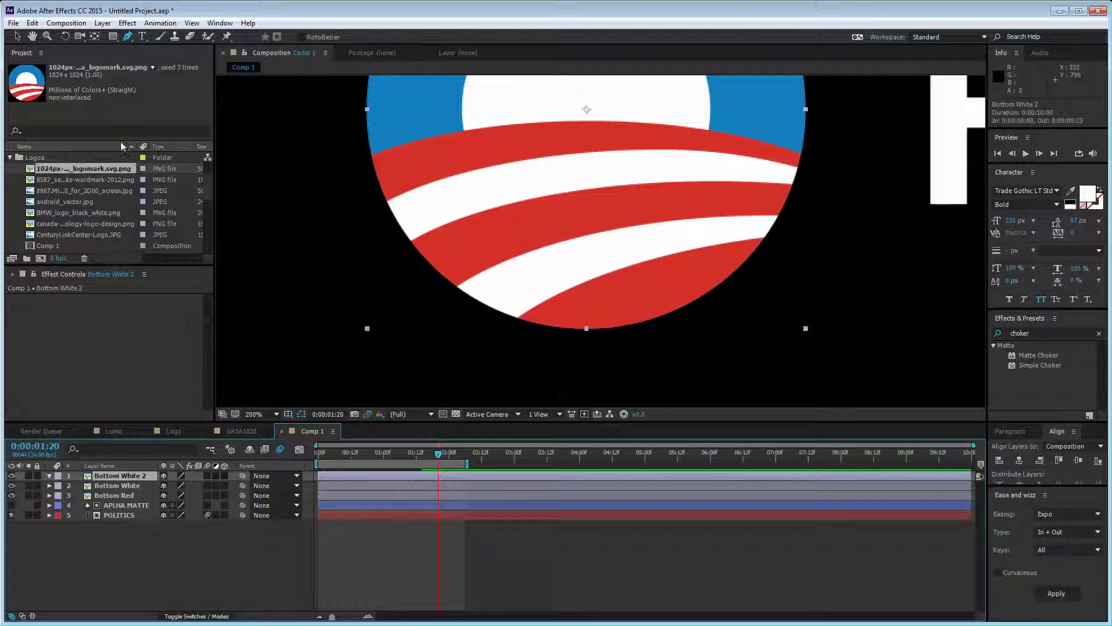
Step: Draw a Pen mask on the unmasked Bottom White copy around the middle red stripe, following both curved edges
click(458, 292)
key(ctrl+z)
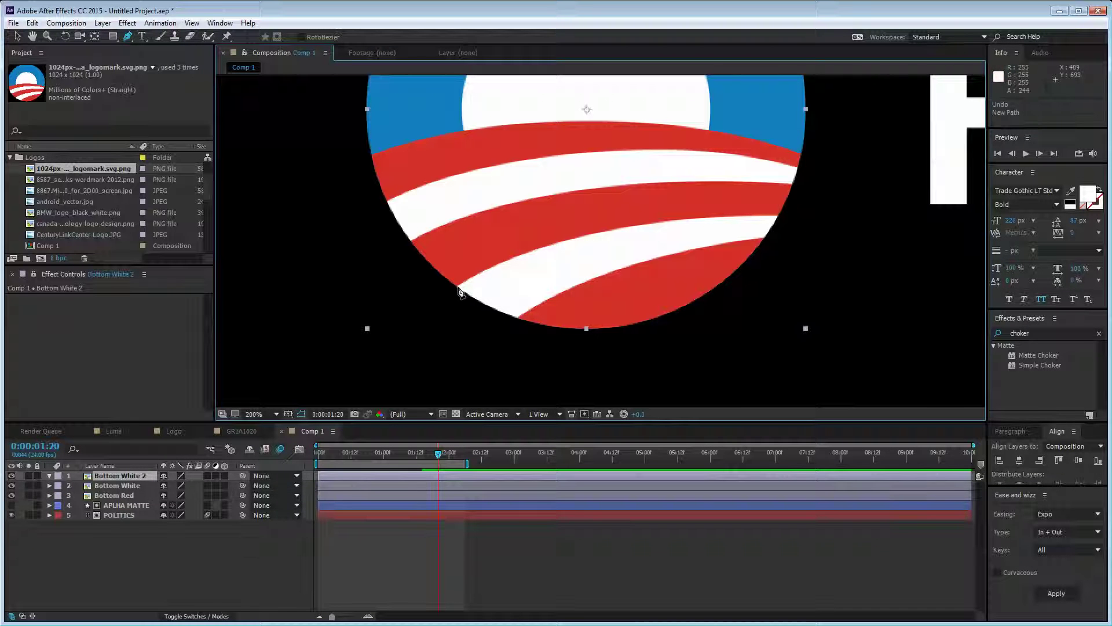
drag(458, 287, 487, 270)
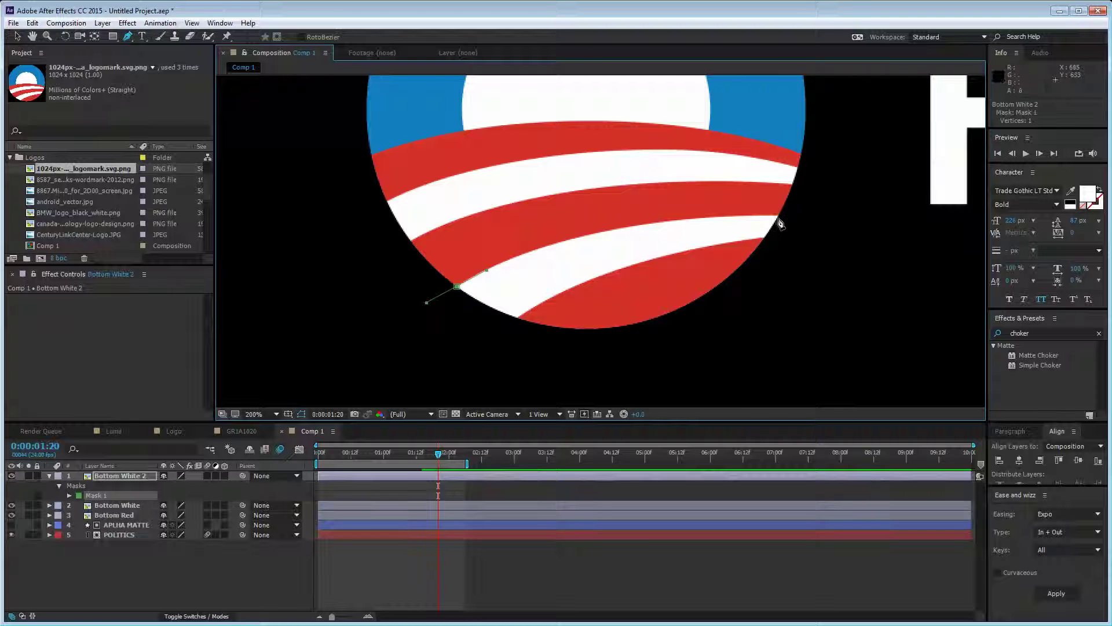
drag(778, 216, 808, 220)
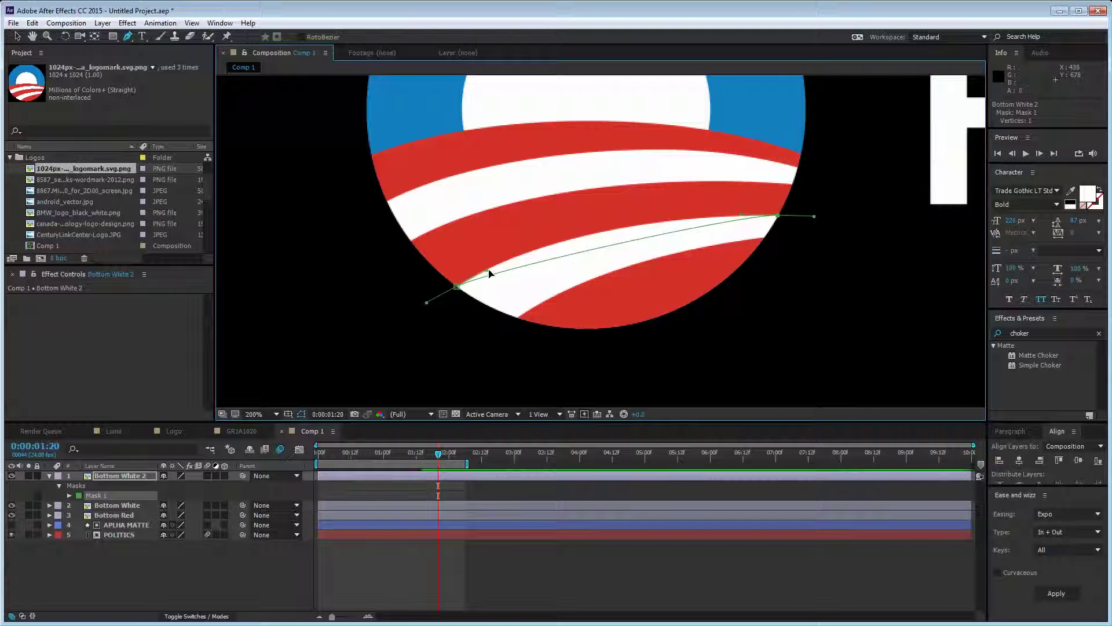
drag(488, 271, 526, 235)
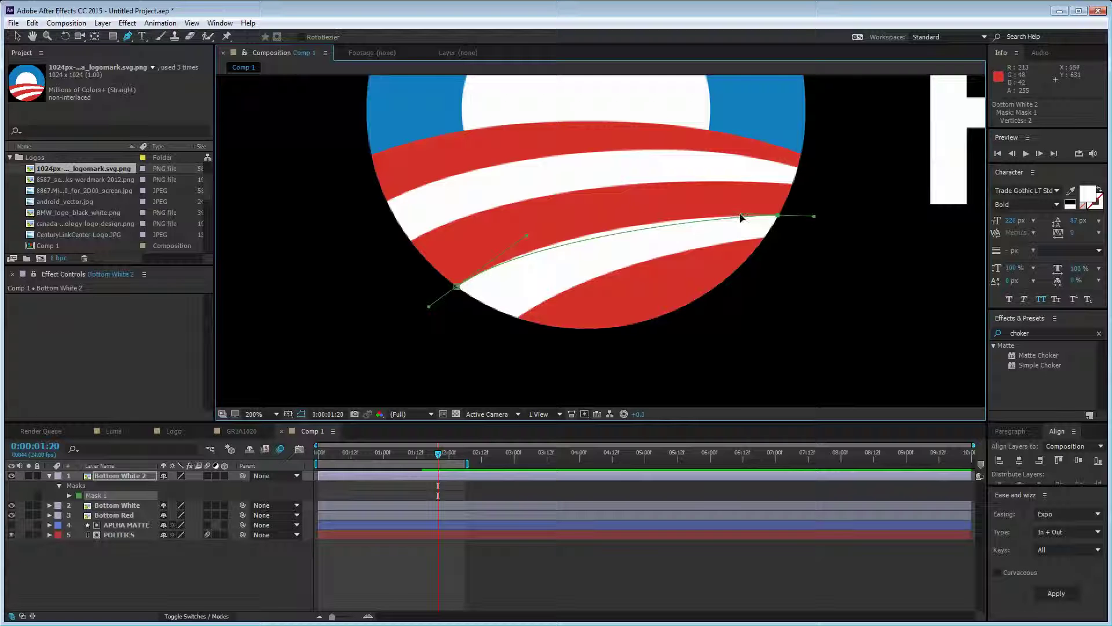
drag(742, 217, 695, 217)
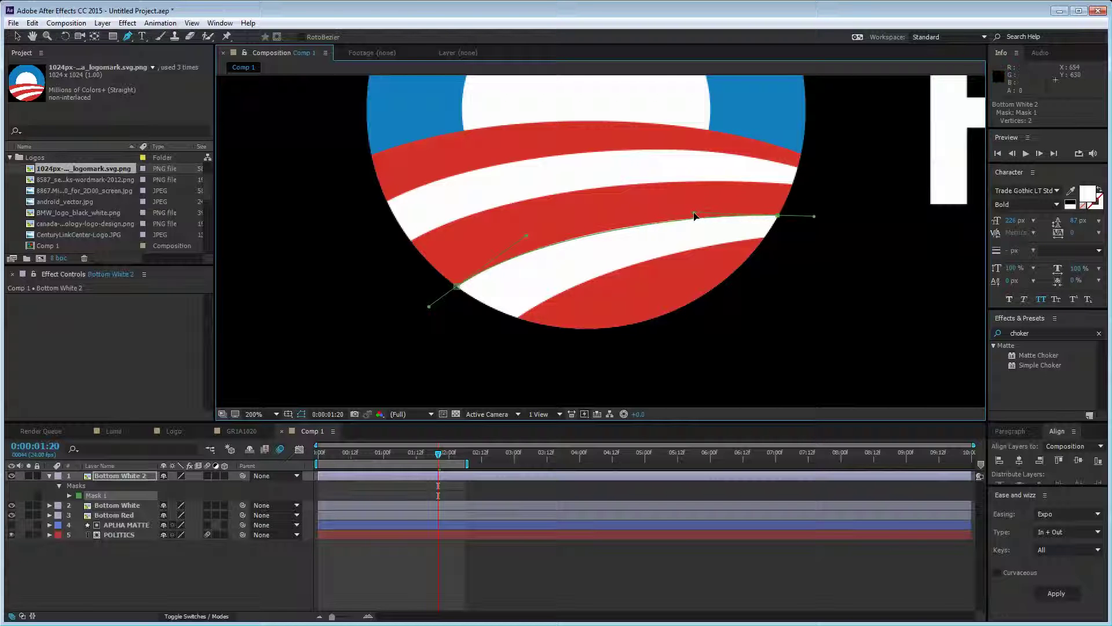
drag(792, 184, 738, 181)
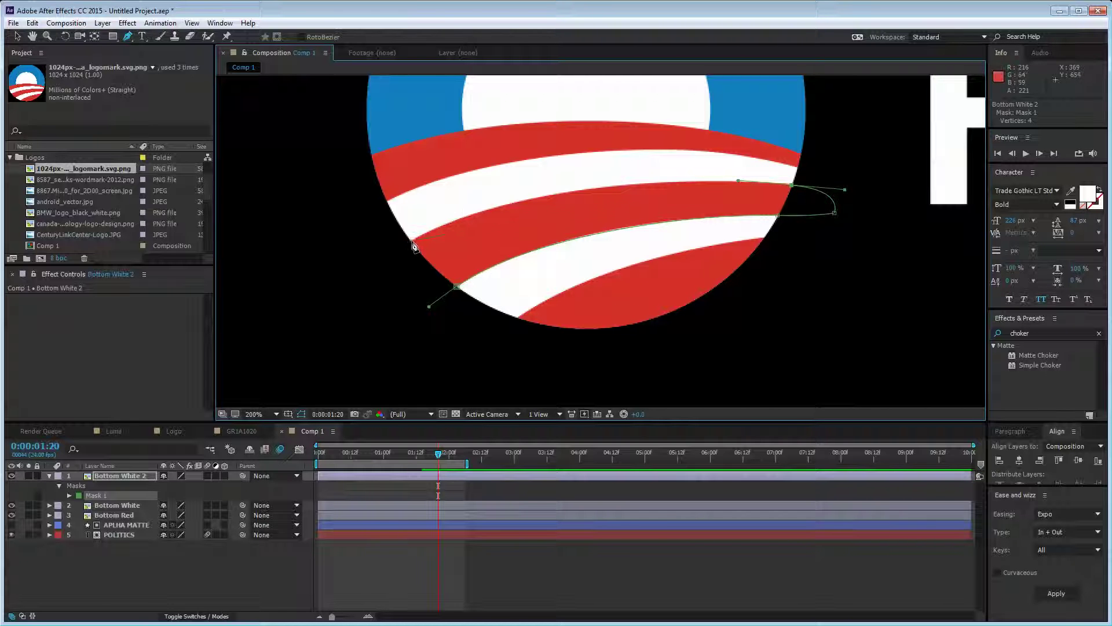
drag(411, 239, 354, 279)
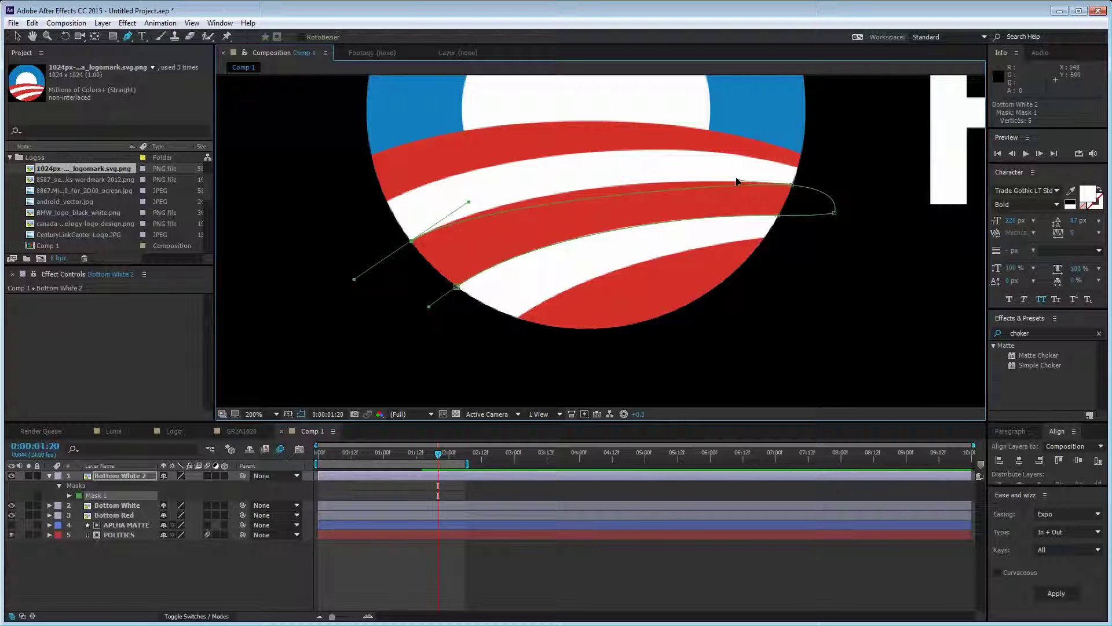
drag(737, 181, 634, 171)
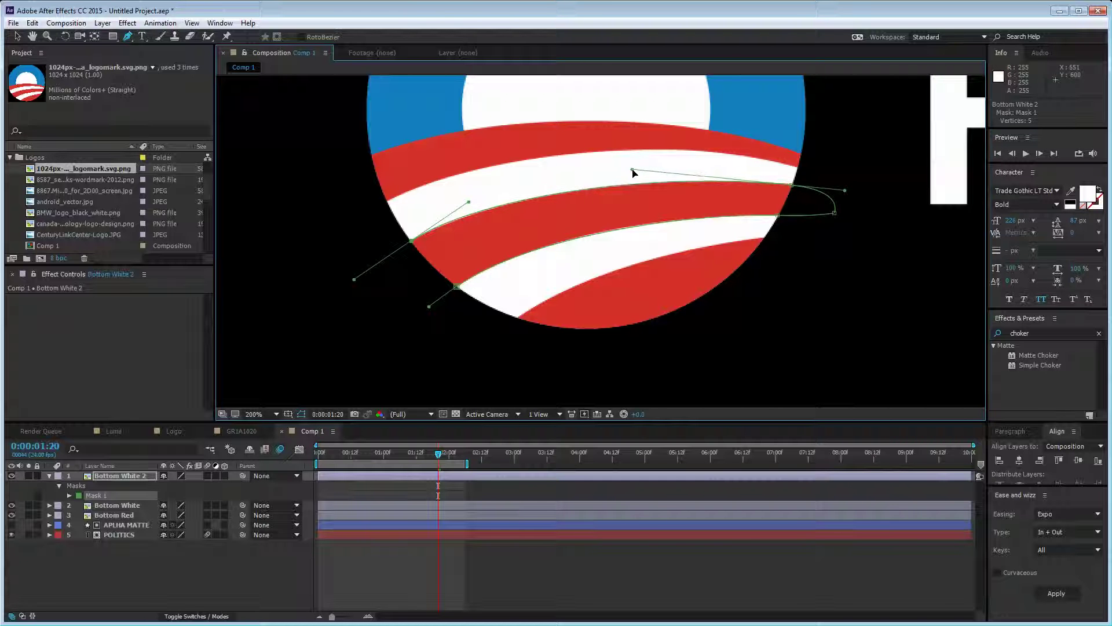
drag(457, 286, 406, 276)
Step: Rename the layer masked to the middle red stripe as Mid Red and collapse the layer properties
click(133, 492)
click(134, 475)
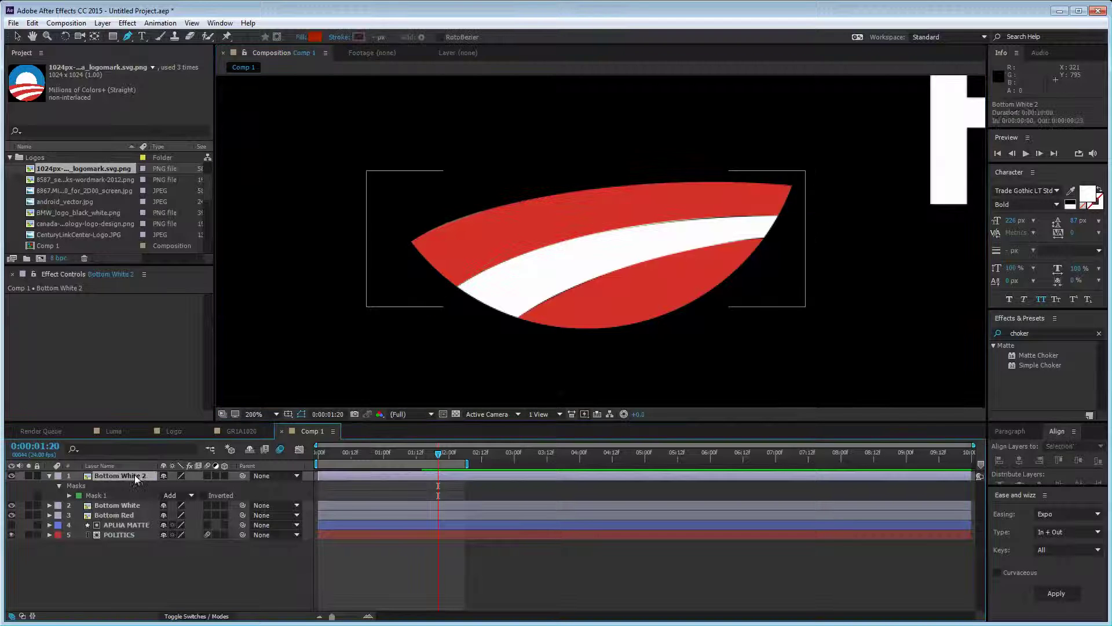
key(Return)
text(Mid W)
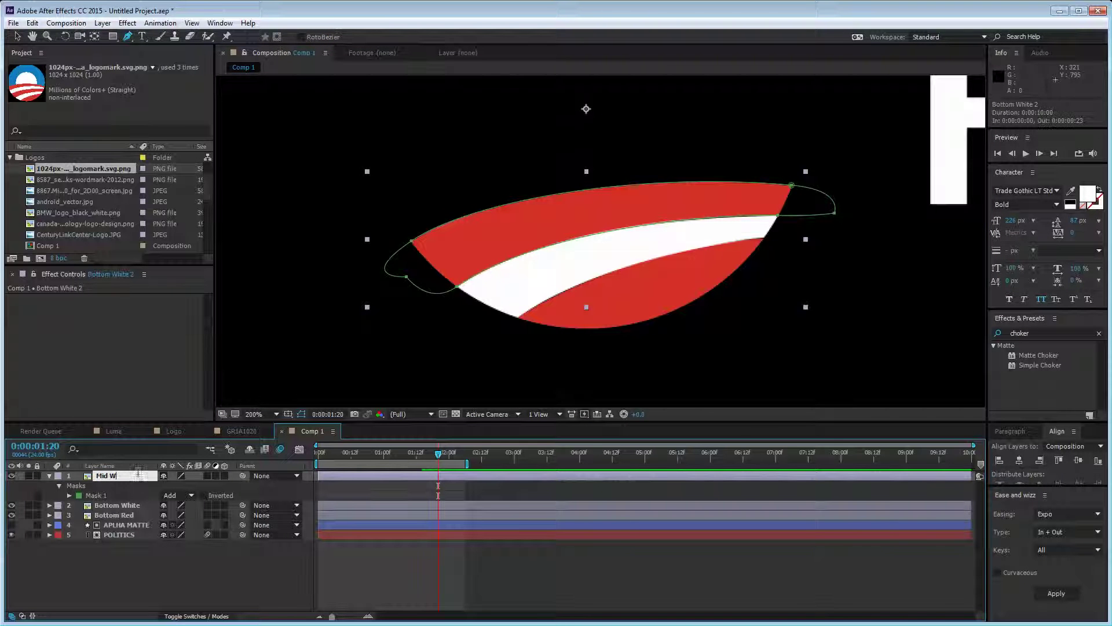
key(BackSpace)
text(Red)
key(Return)
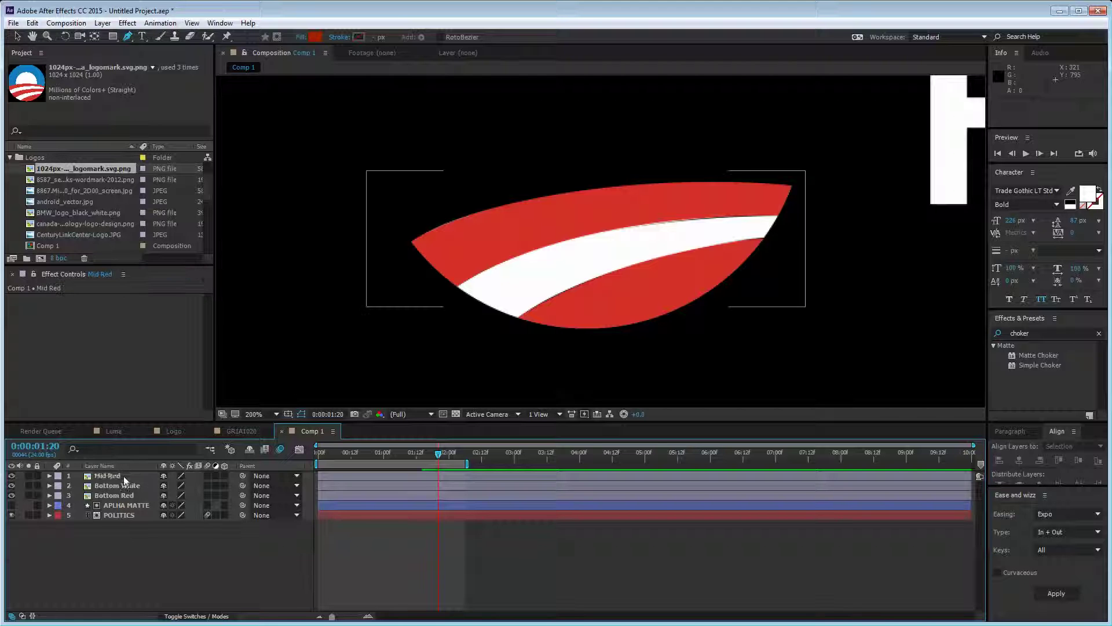
Step: Duplicate the Mid Red layer and delete the mask from the copy
click(123, 476)
key(ctrl+d)
key(m)
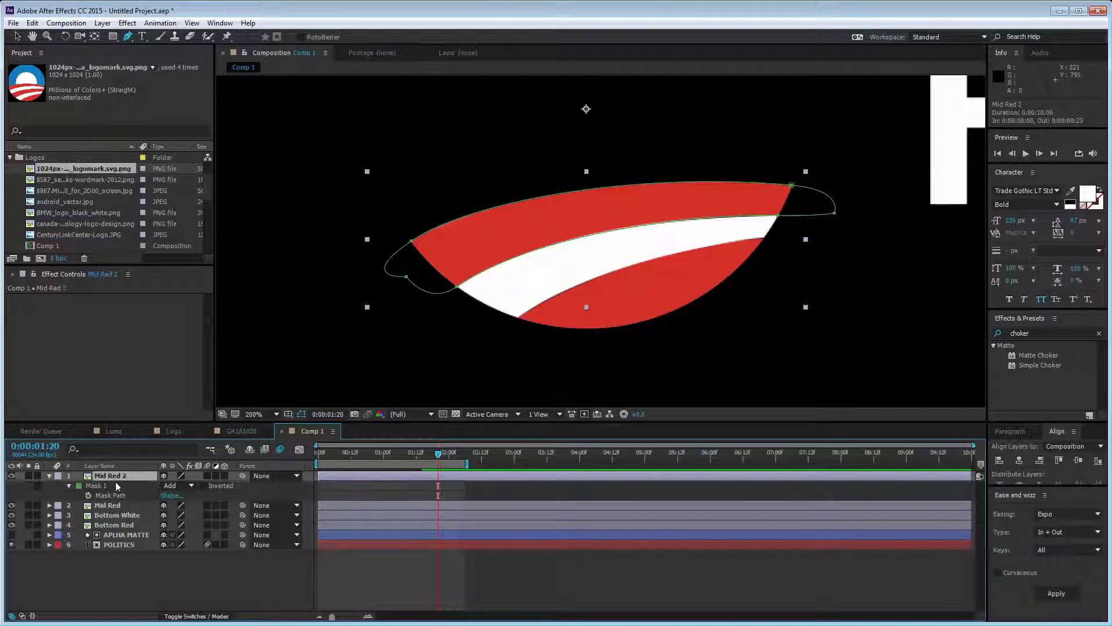
click(108, 487)
key(Delete)
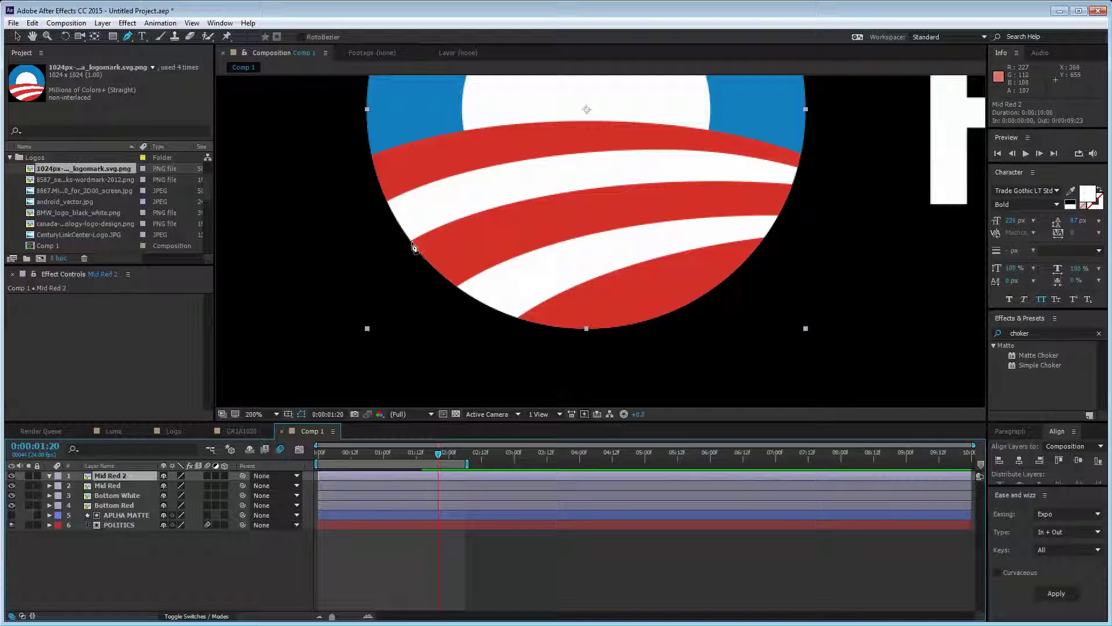
Step: Draw a closed Pen mask on the unmasked Mid Red copy around the upper white stripe, fitting both curved edges
drag(411, 242, 463, 218)
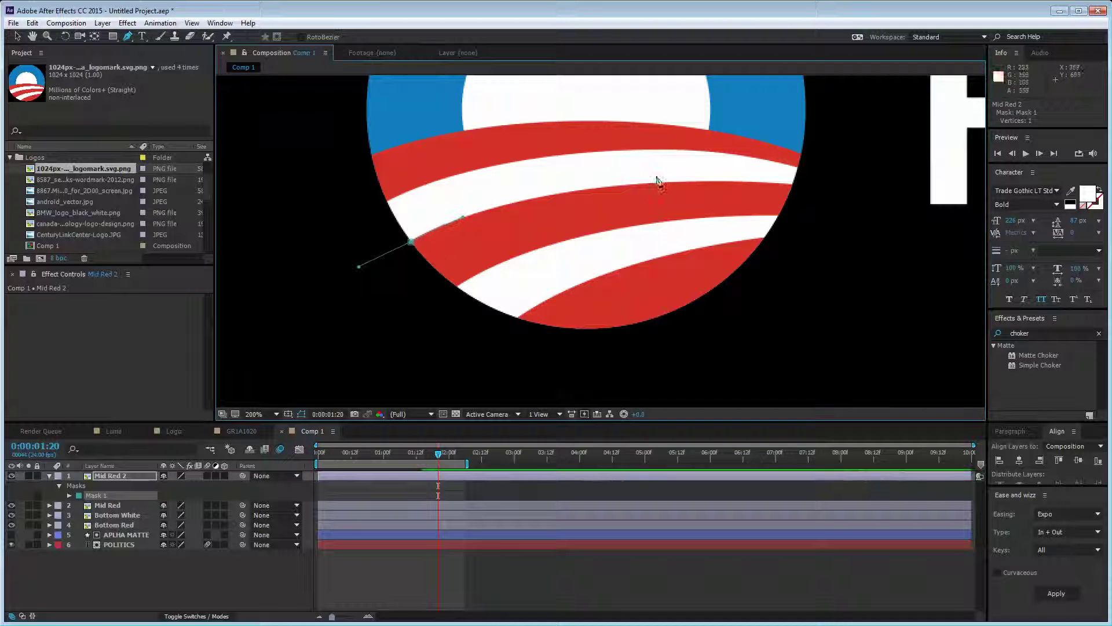
drag(791, 185, 830, 188)
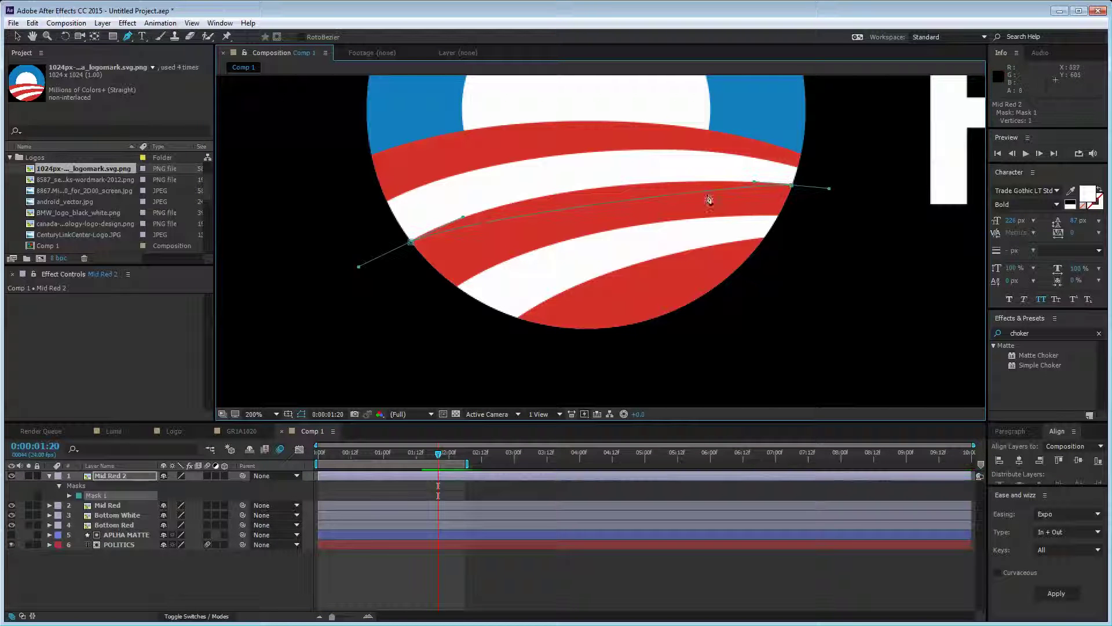
drag(463, 219, 519, 180)
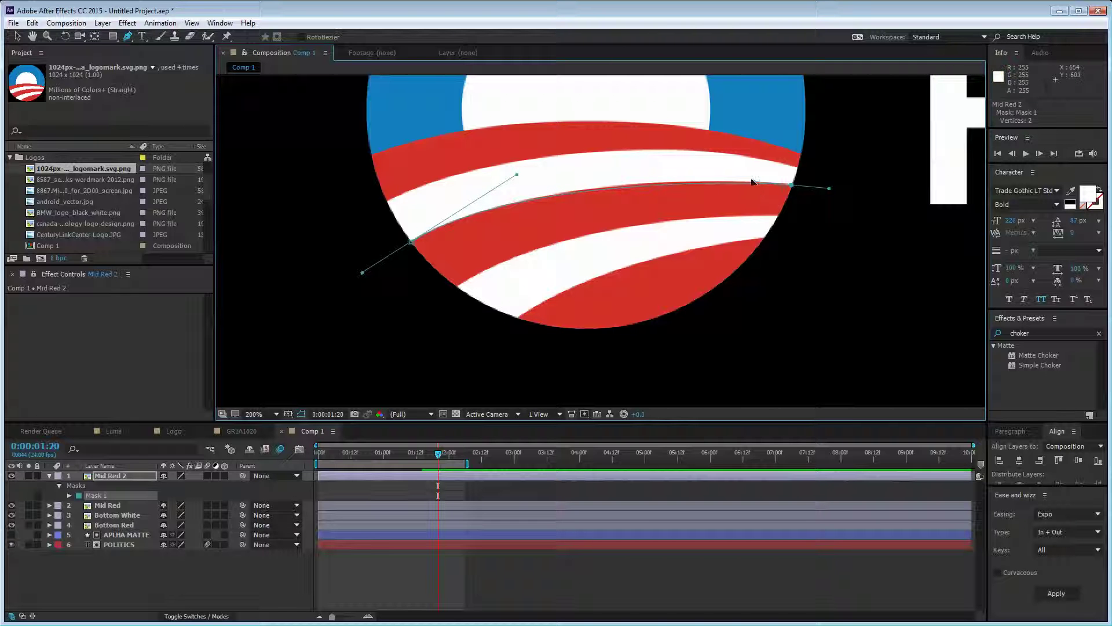
drag(754, 183, 745, 177)
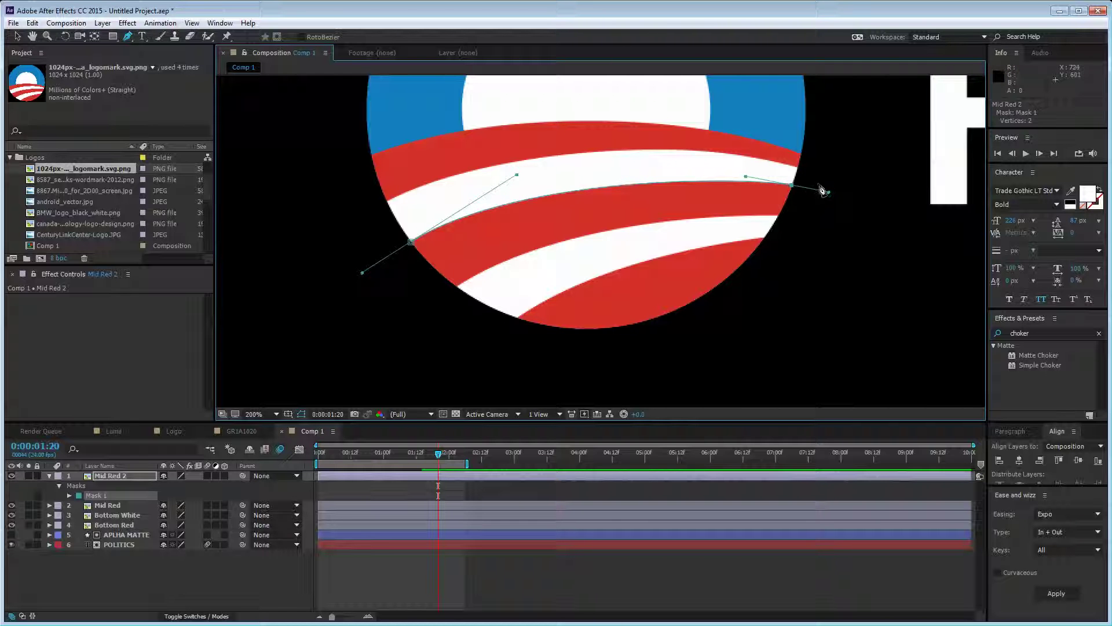
click(798, 179)
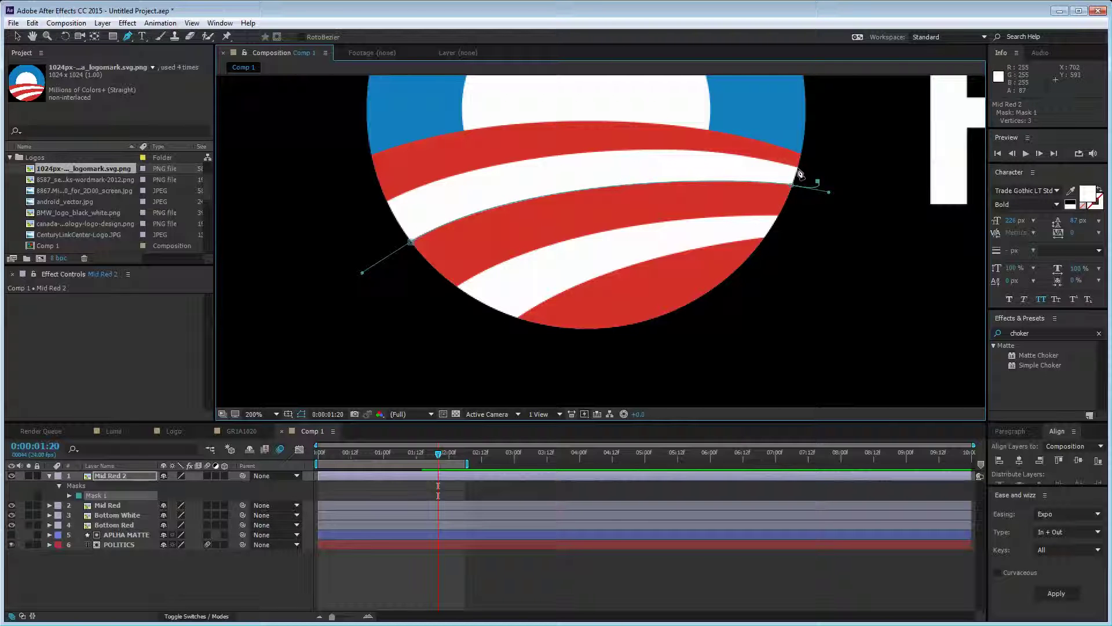
drag(799, 173, 724, 152)
drag(388, 202, 304, 248)
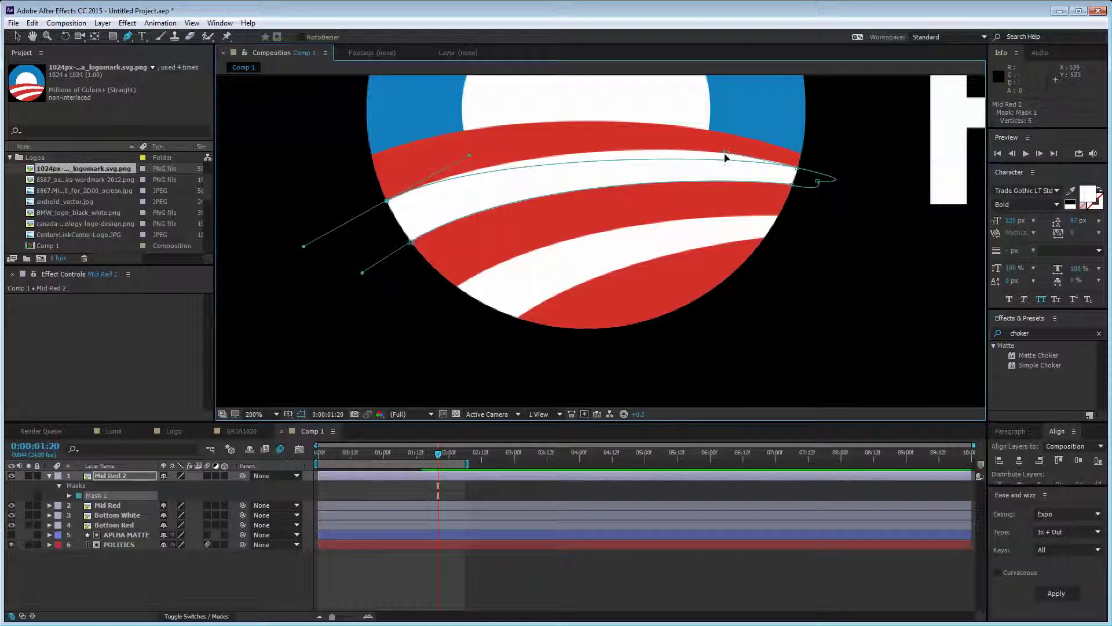
drag(725, 158, 656, 133)
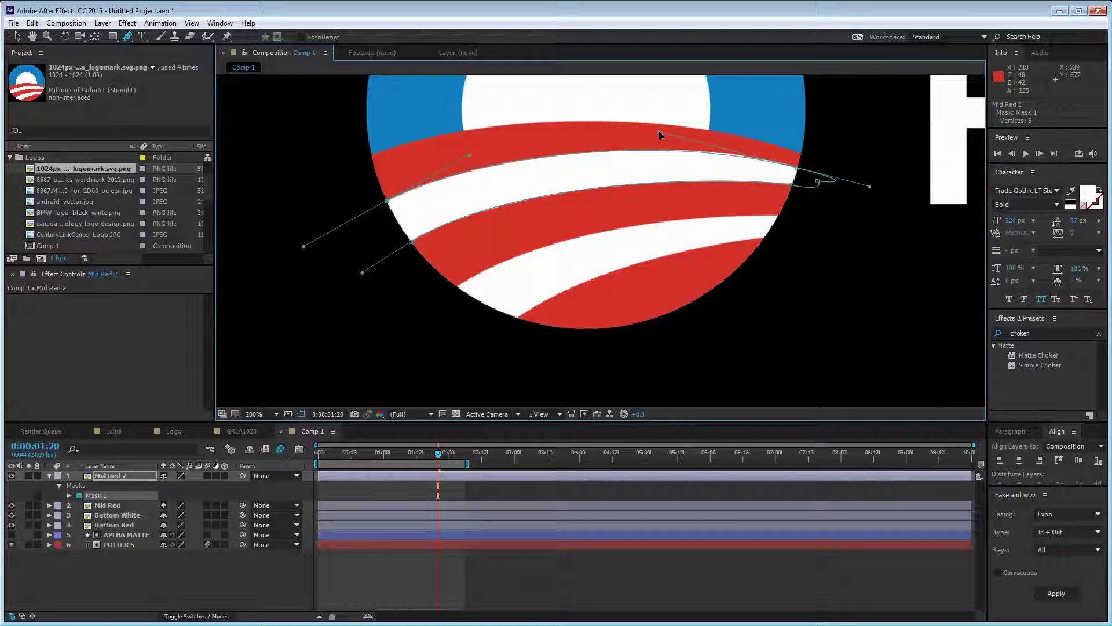
click(373, 232)
click(411, 241)
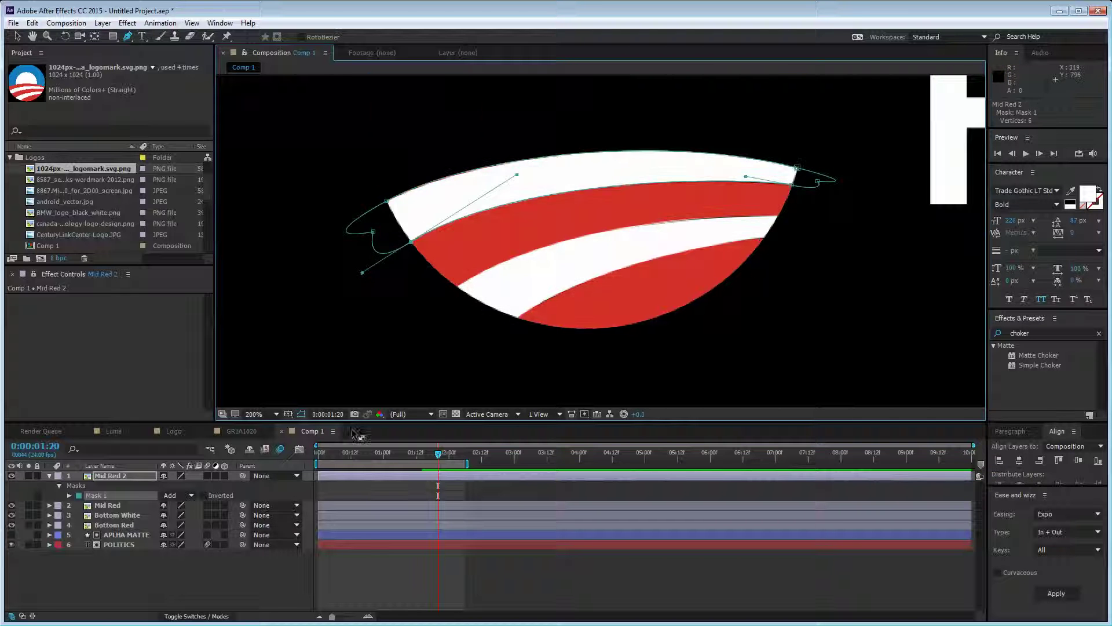
Step: Rename the layer masked to the upper white stripe as Top White and make an unmasked duplicate of it
text(Top White)
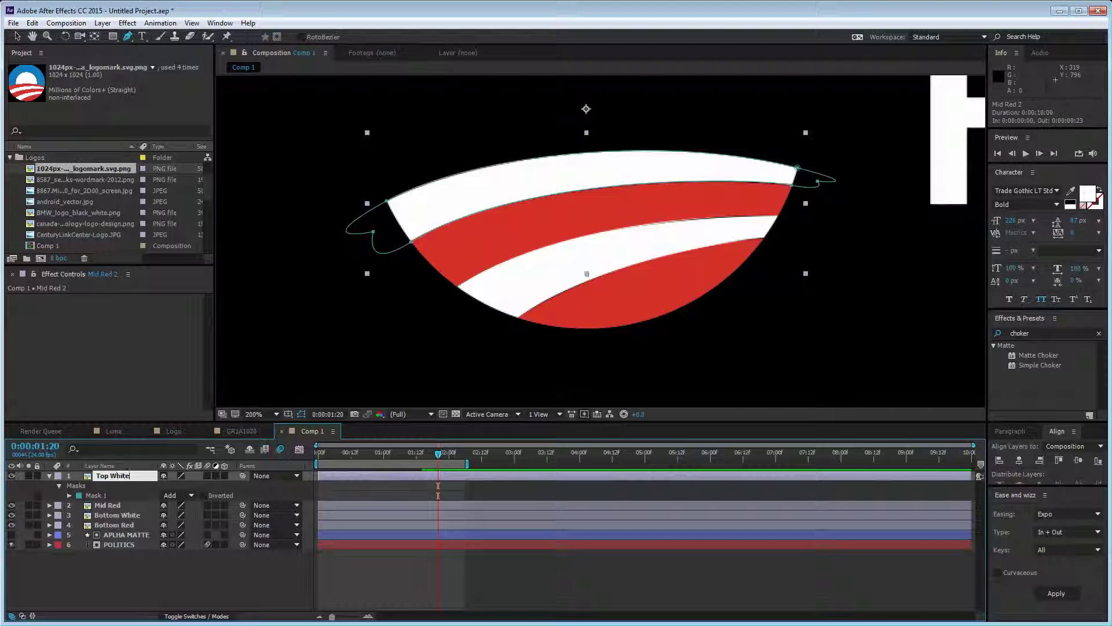
key(Return)
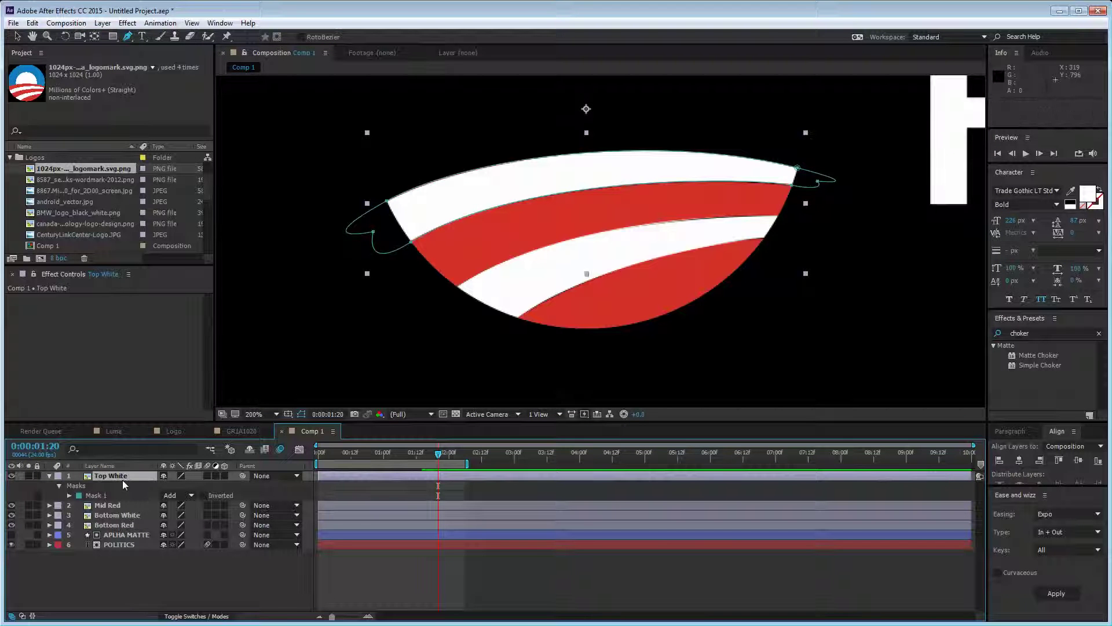
key(ctrl+d)
key(m)
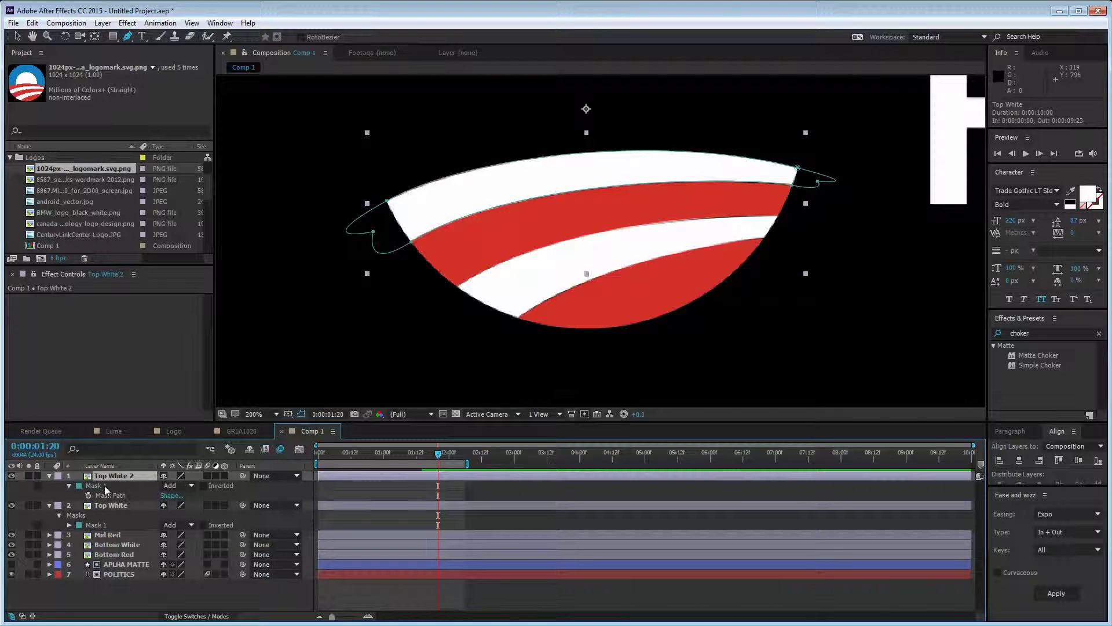
click(105, 490)
key(Delete)
Step: Draw a closed Pen mask on the unmasked Top White copy around the uppermost red stripe, matching its curved edges
drag(393, 176, 466, 211)
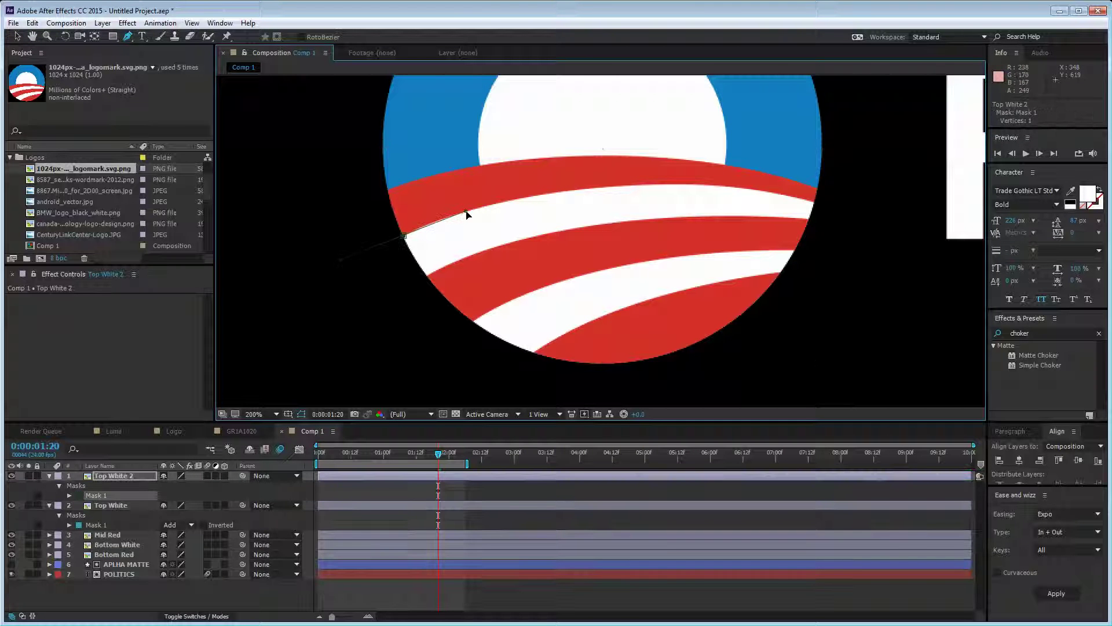
drag(814, 202, 879, 225)
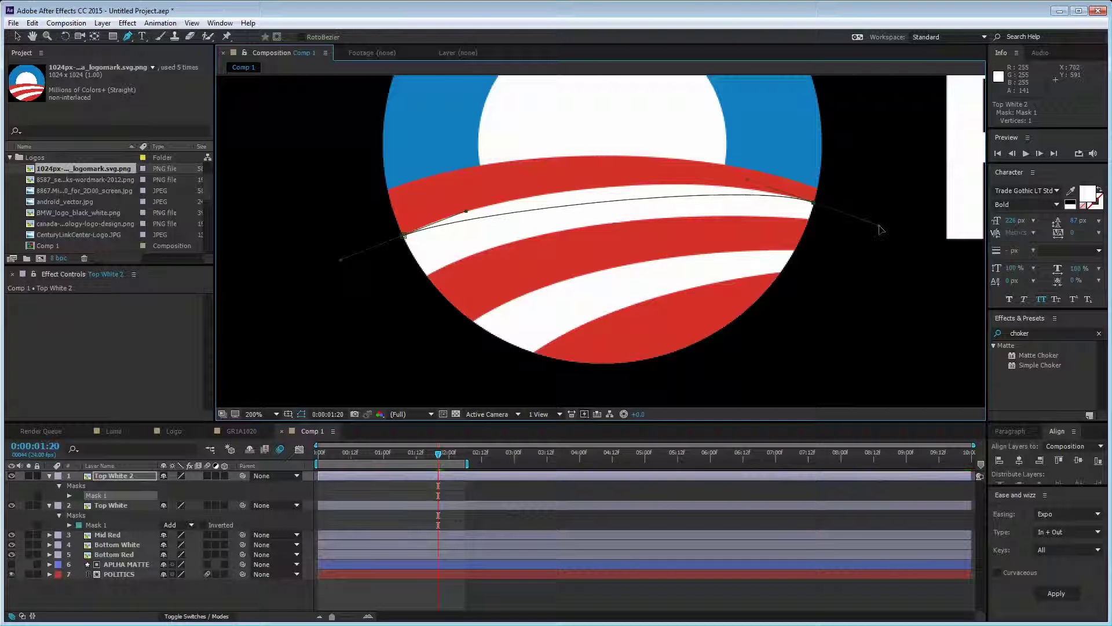
drag(466, 212, 561, 167)
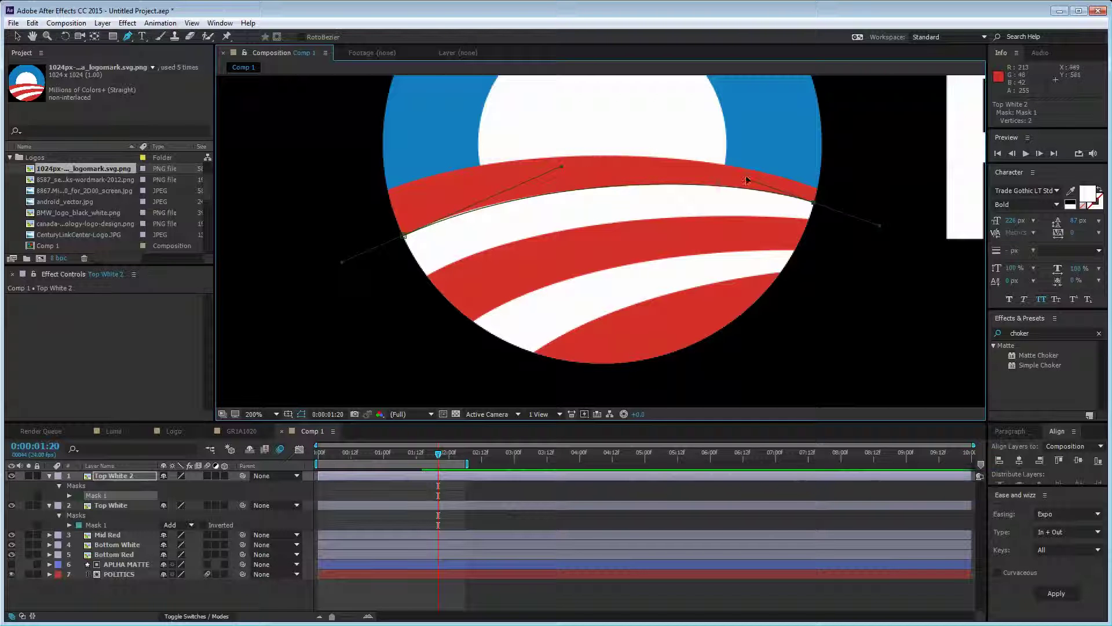
click(854, 199)
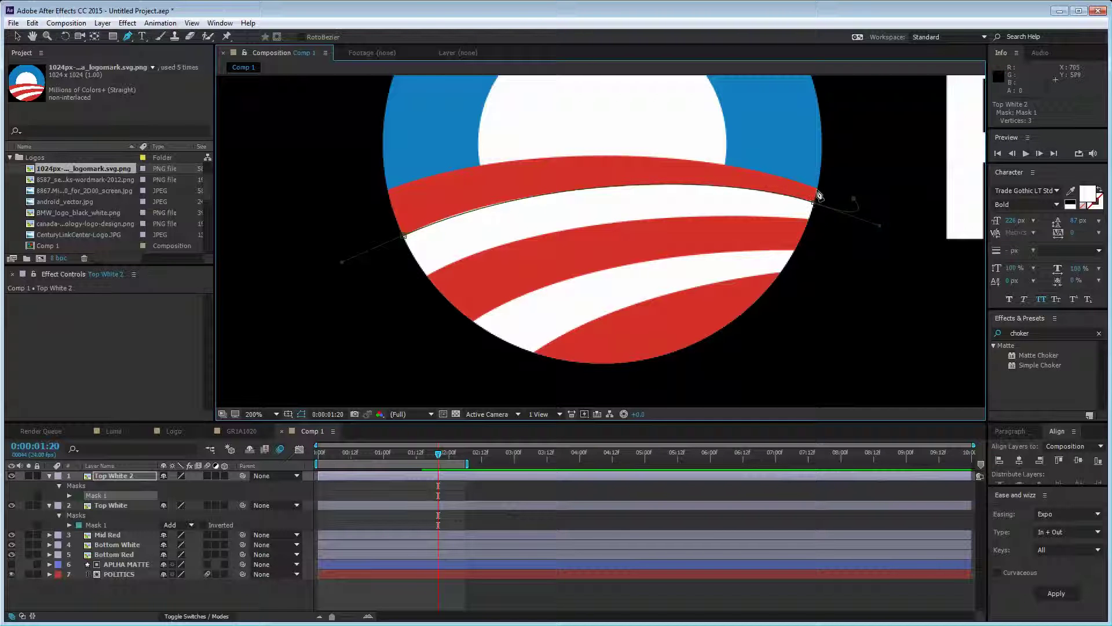
click(818, 191)
drag(389, 197, 306, 215)
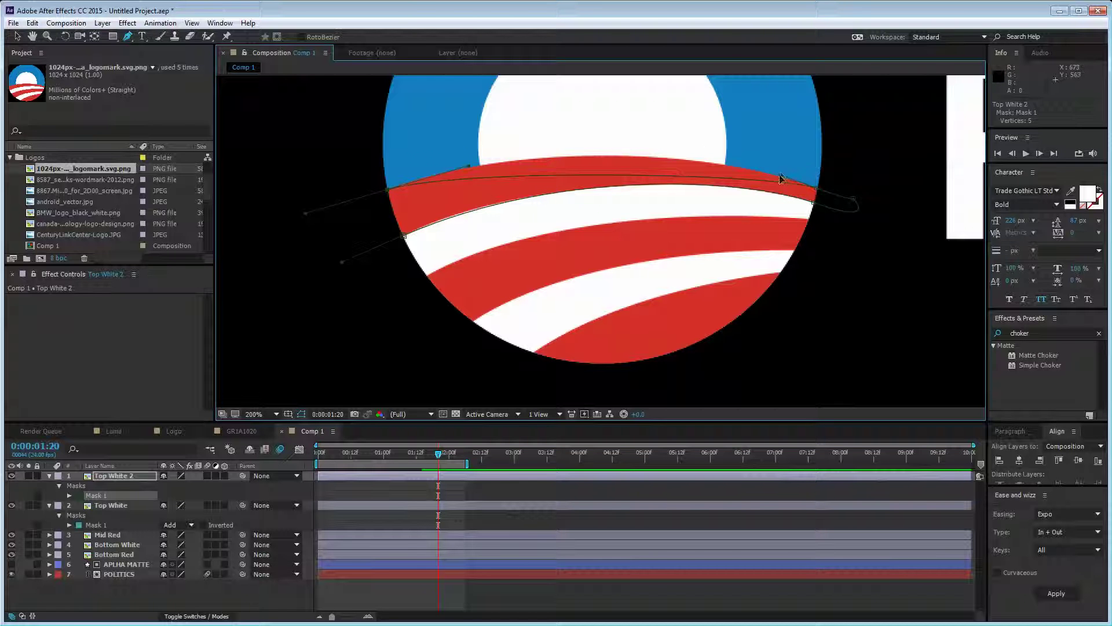
drag(781, 178, 664, 135)
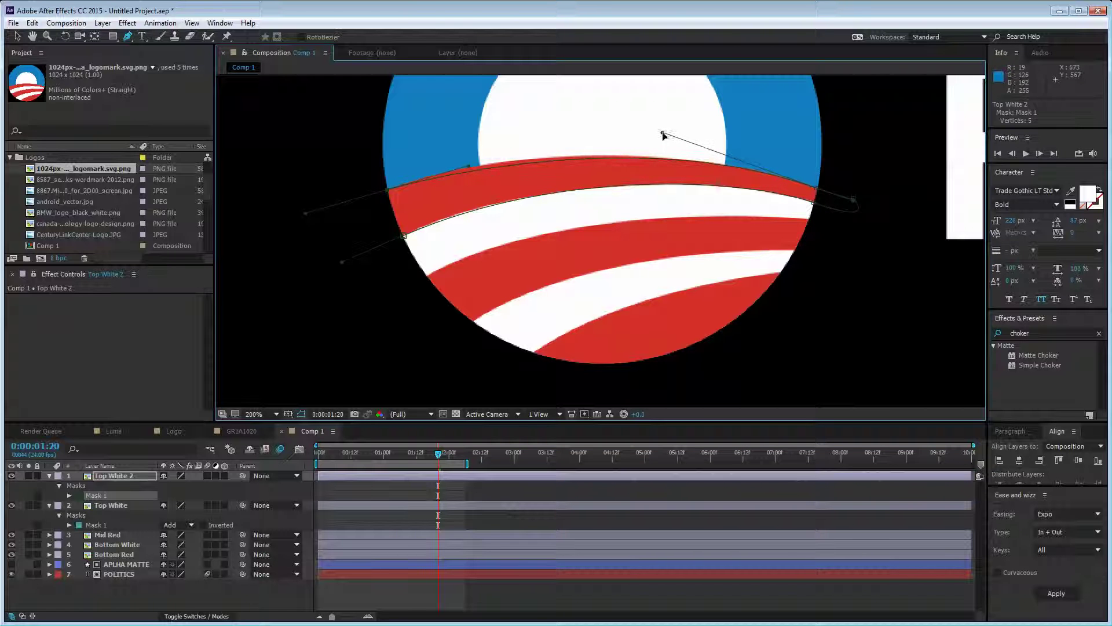
drag(469, 167, 475, 162)
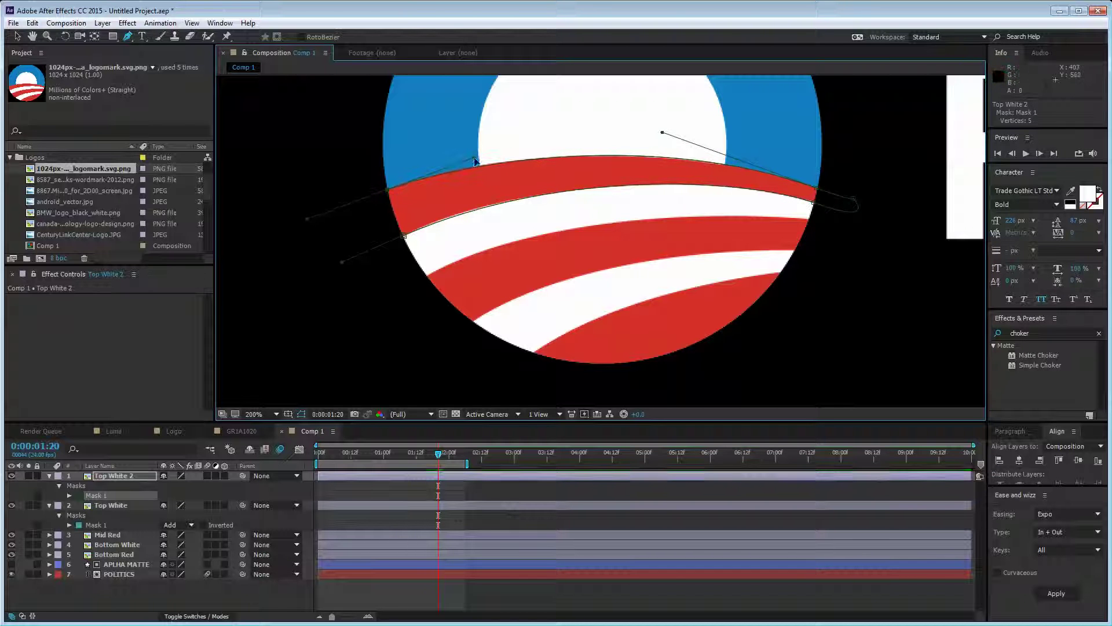
click(402, 238)
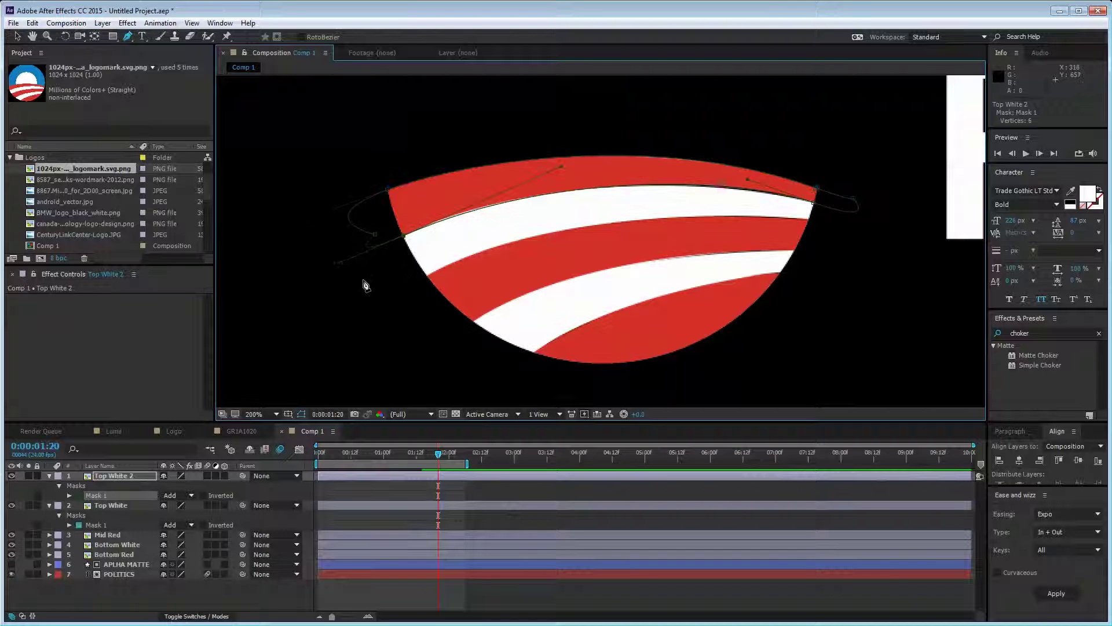
Step: Collapse the properties of all layers and duplicate the Top White 2 layer
key(ctrl+a)
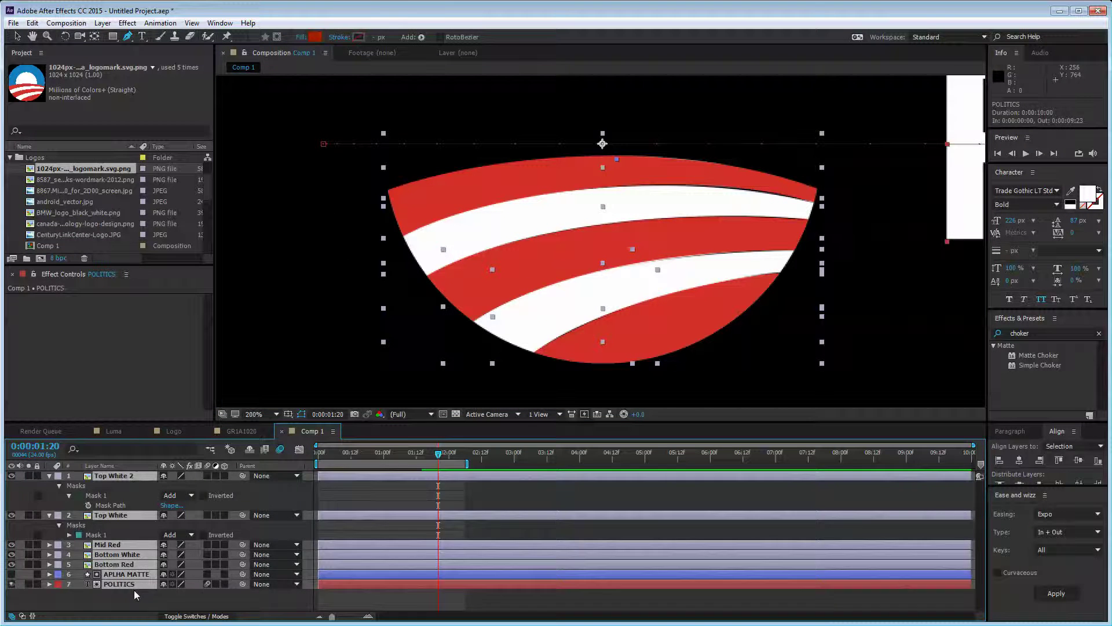
key(u)
click(133, 590)
click(127, 474)
key(ctrl+d)
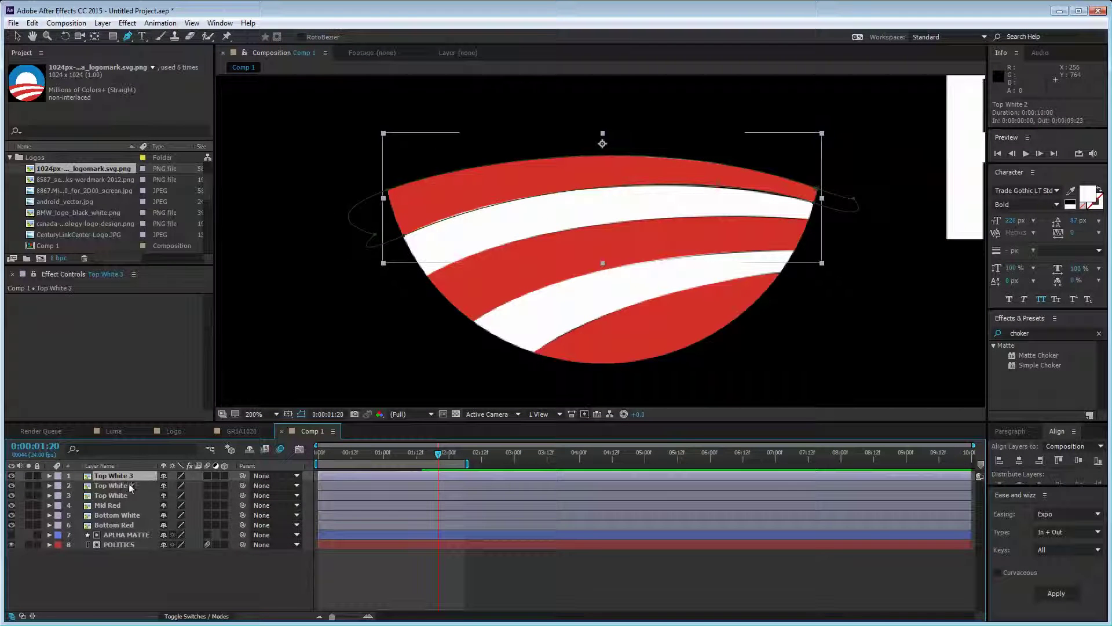
Step: Rename the Top White 2 layer, masked to the uppermost red stripe, as Top Red
click(129, 486)
key(Return)
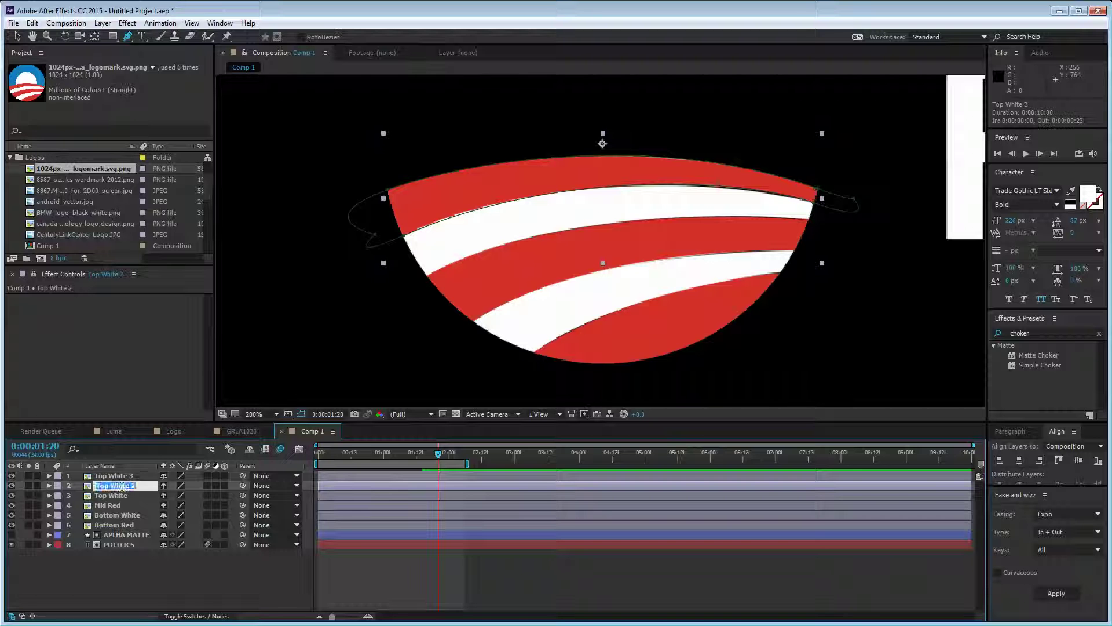
text(Top Red)
key(Return)
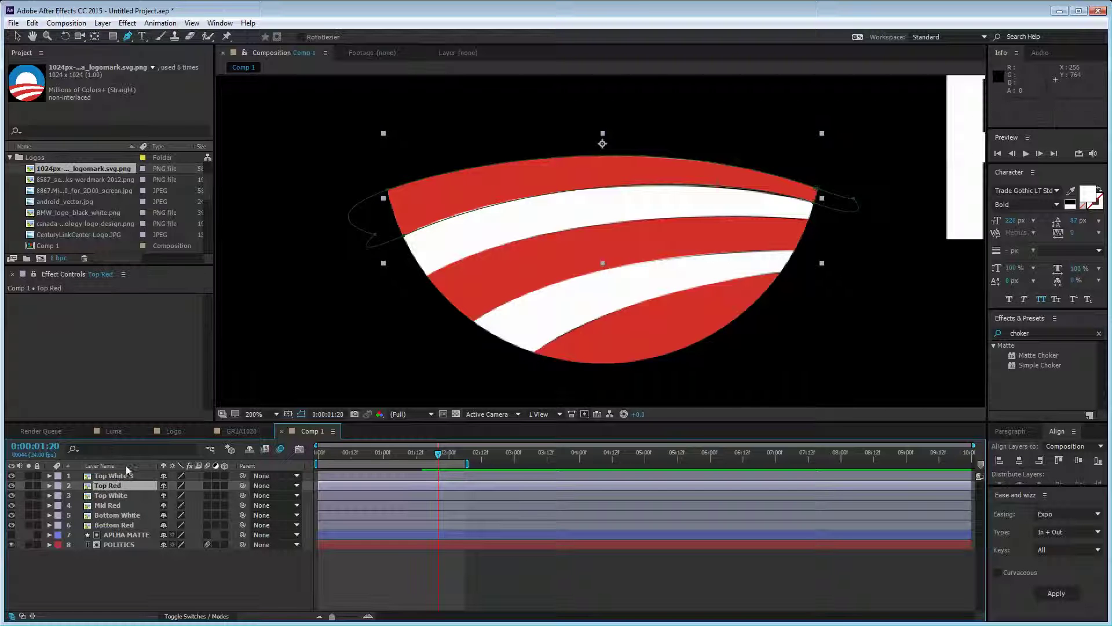
Step: Delete the mask from the Top White 3 layer to restore the complete logo
click(129, 476)
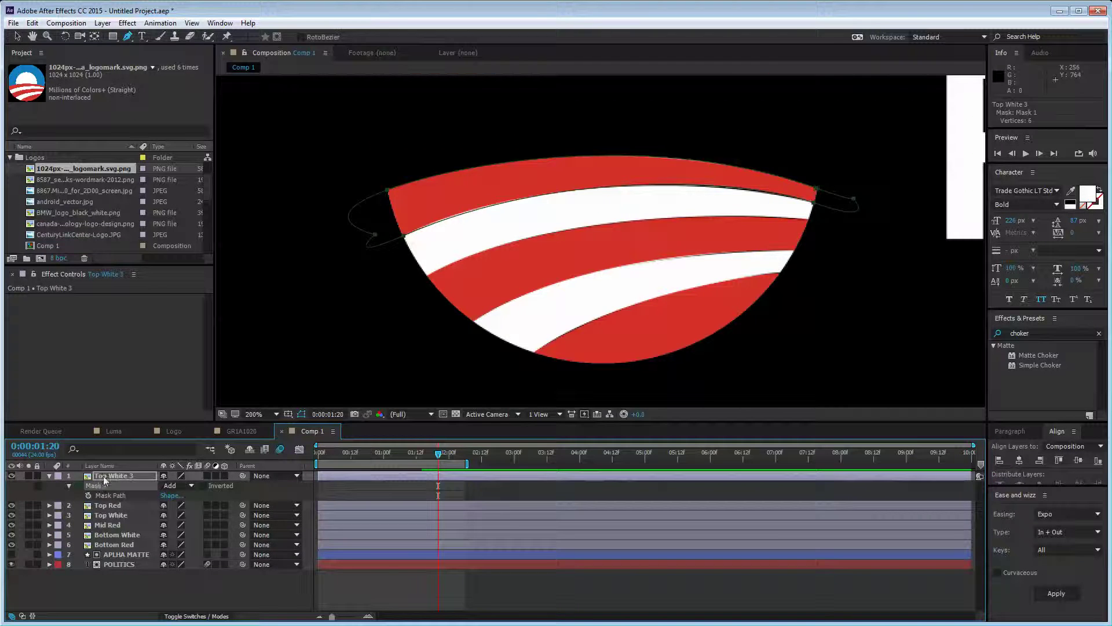
drag(404, 178, 394, 342)
scroll(396, 341, down, 1)
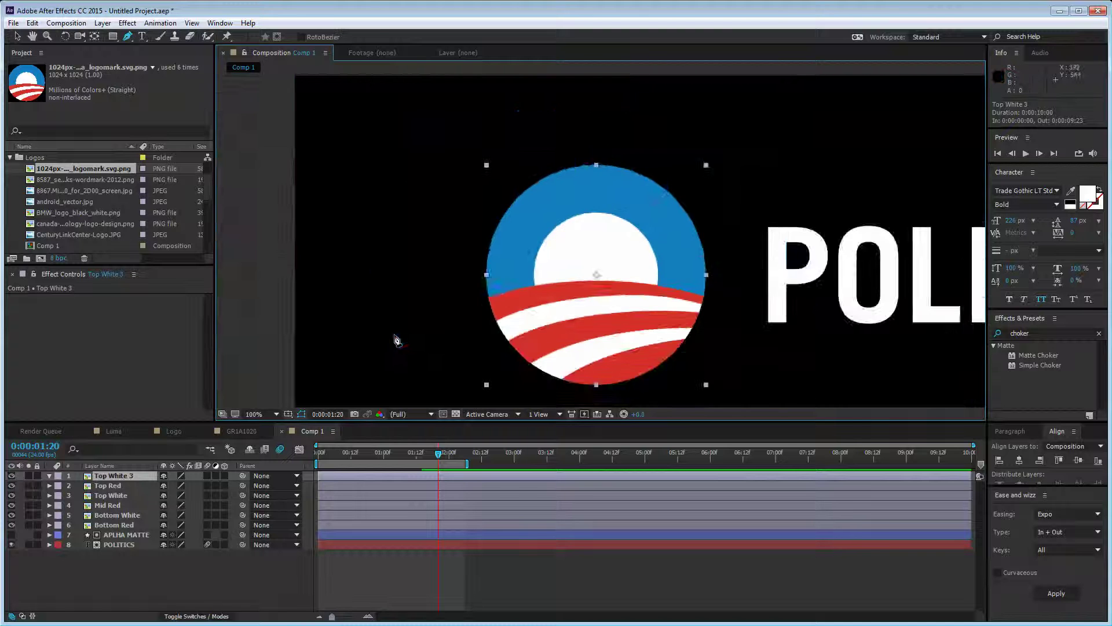
scroll(395, 340, up, 1)
scroll(430, 273, down, 1)
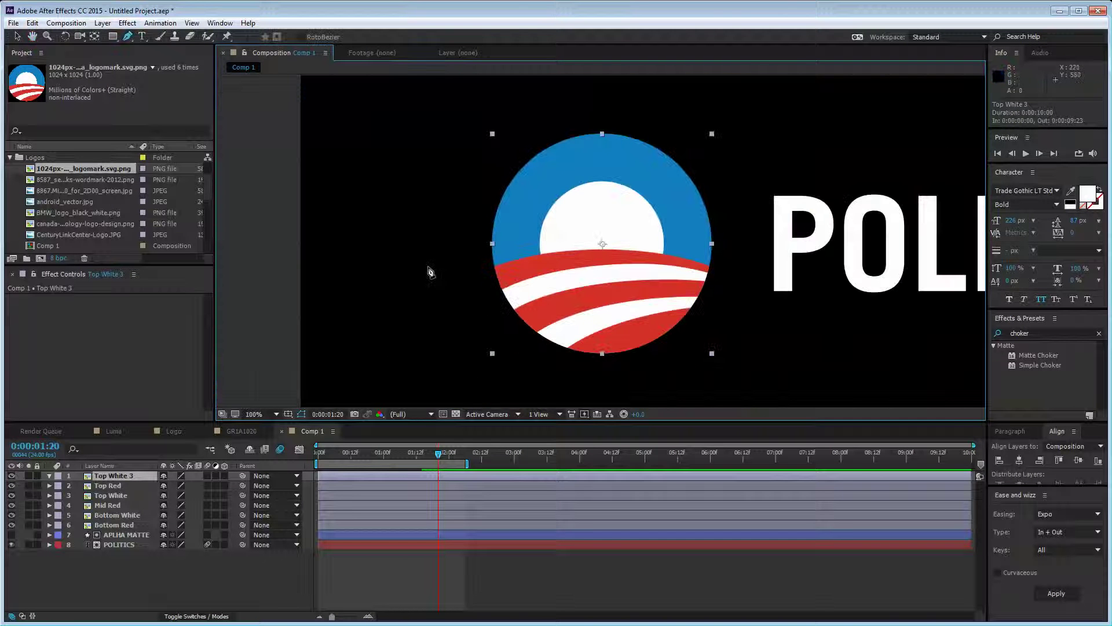
Step: Draw an ellipse shape about 380 px in diameter on a new layer, aligned with the round logo's outer edge
click(175, 590)
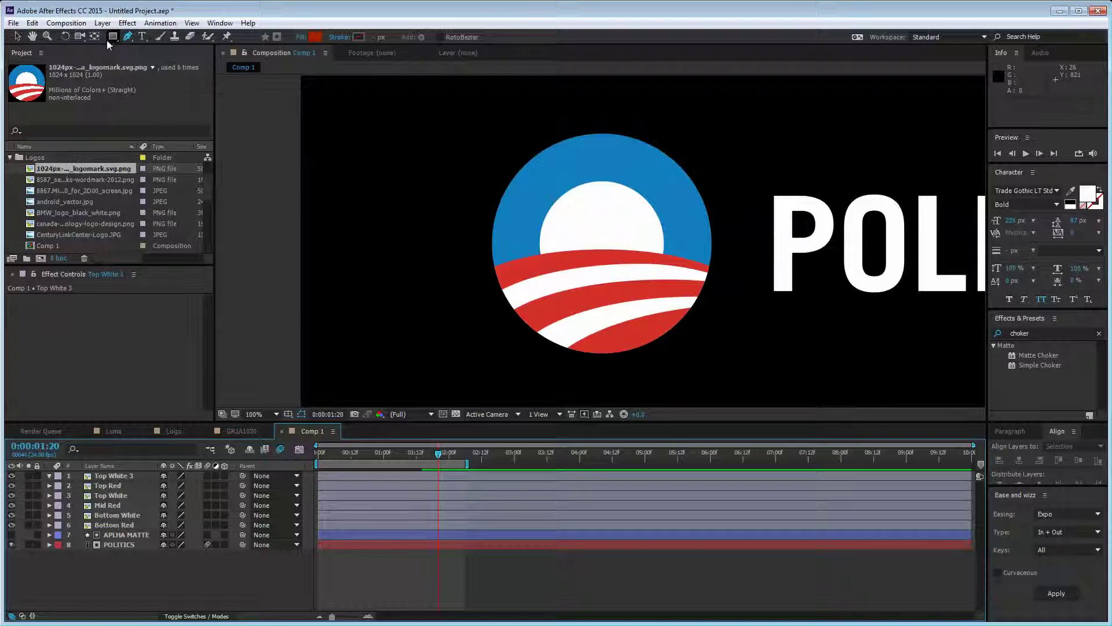
drag(113, 36, 145, 62)
drag(600, 244, 536, 175)
drag(624, 227, 682, 131)
key(v)
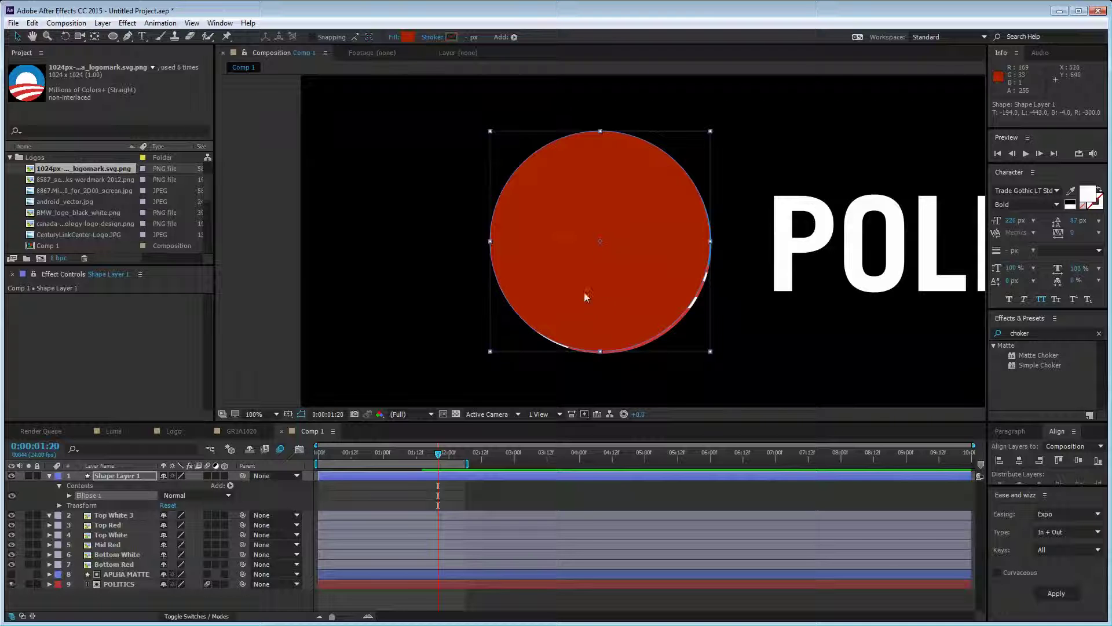
drag(604, 280, 604, 281)
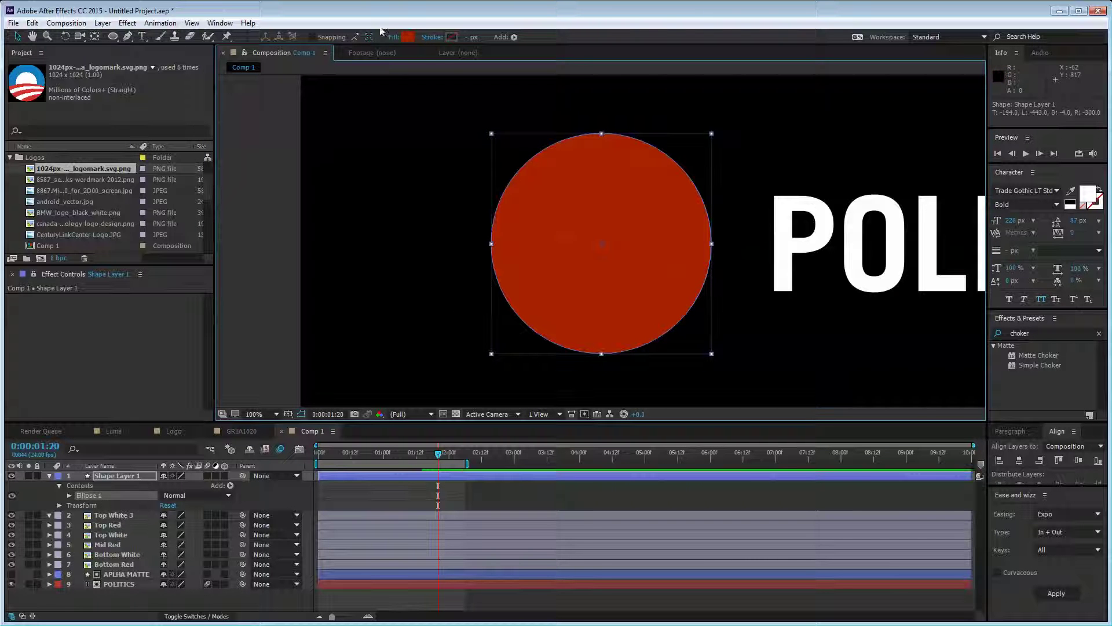
Step: Hide the circle shape layer and sample its fill color from the logo's blue ring
click(11, 476)
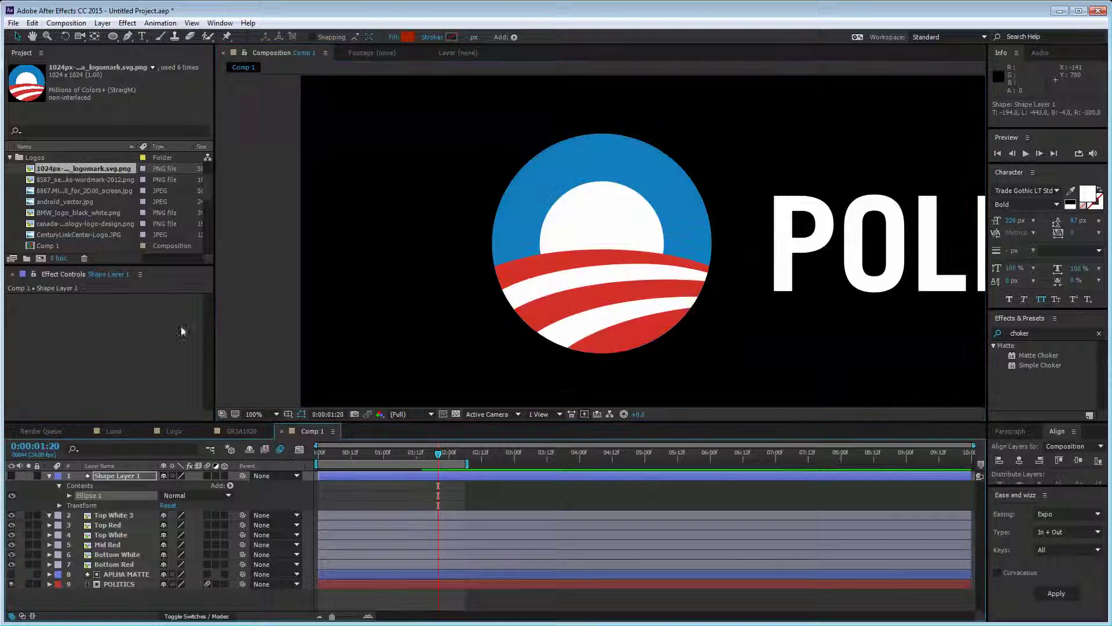
click(409, 37)
click(496, 306)
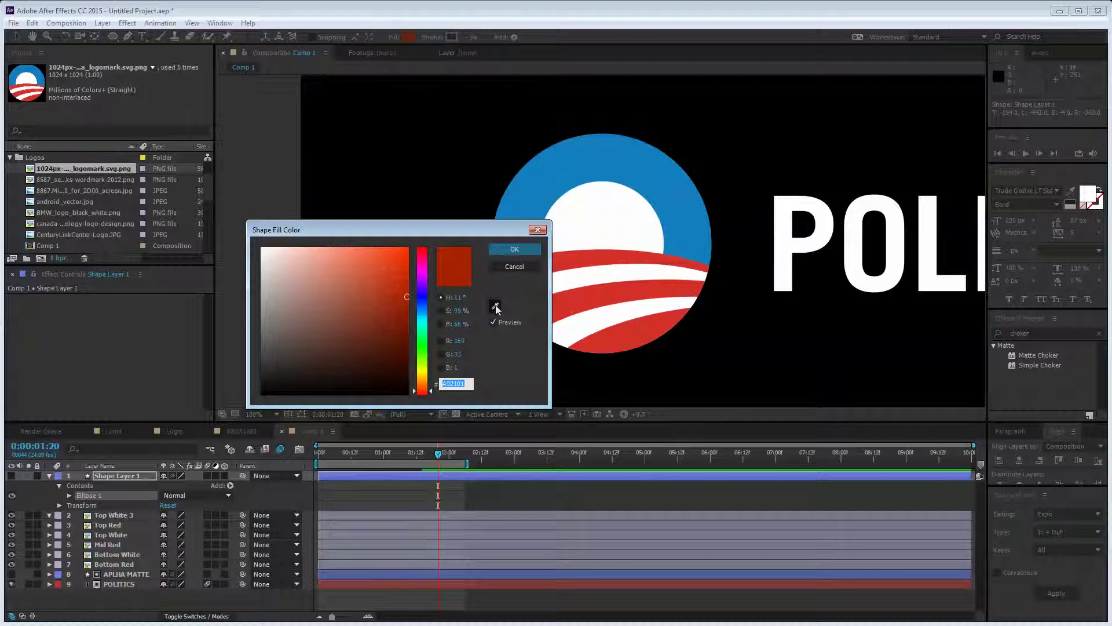
click(610, 154)
click(514, 250)
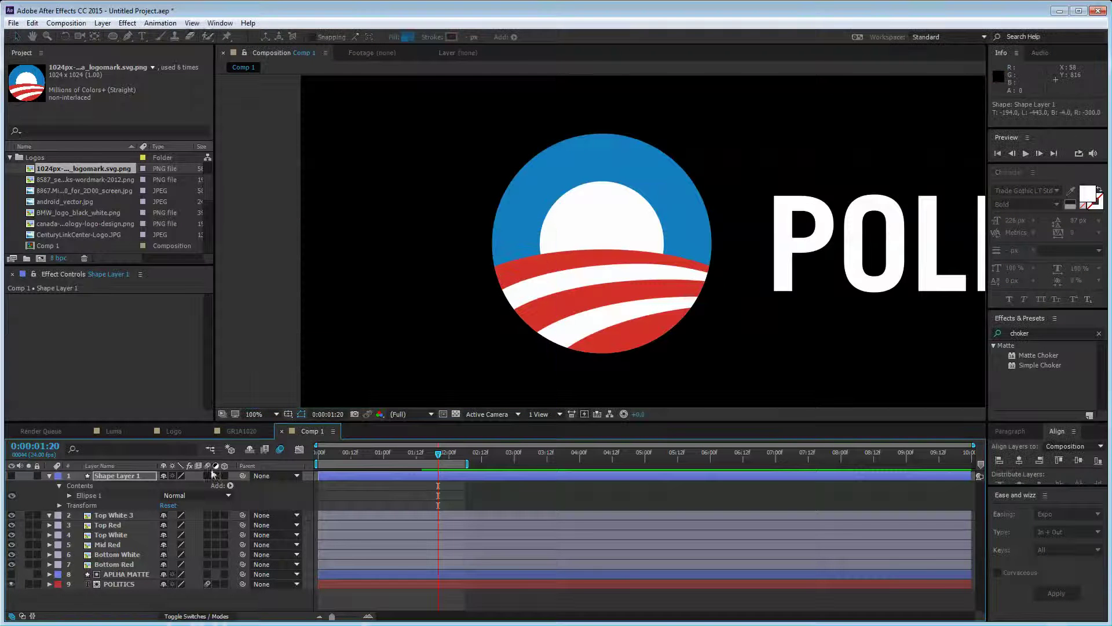
Step: Rename the circle shape layer Blue Circle
key(Return)
text(Blue )
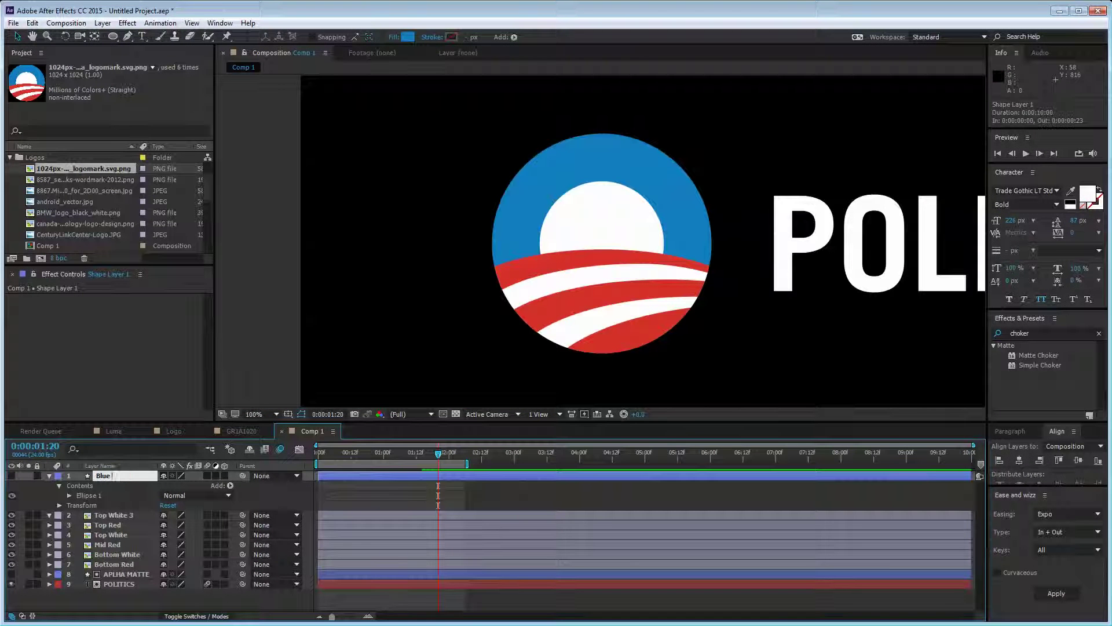
text(Circle)
key(Return)
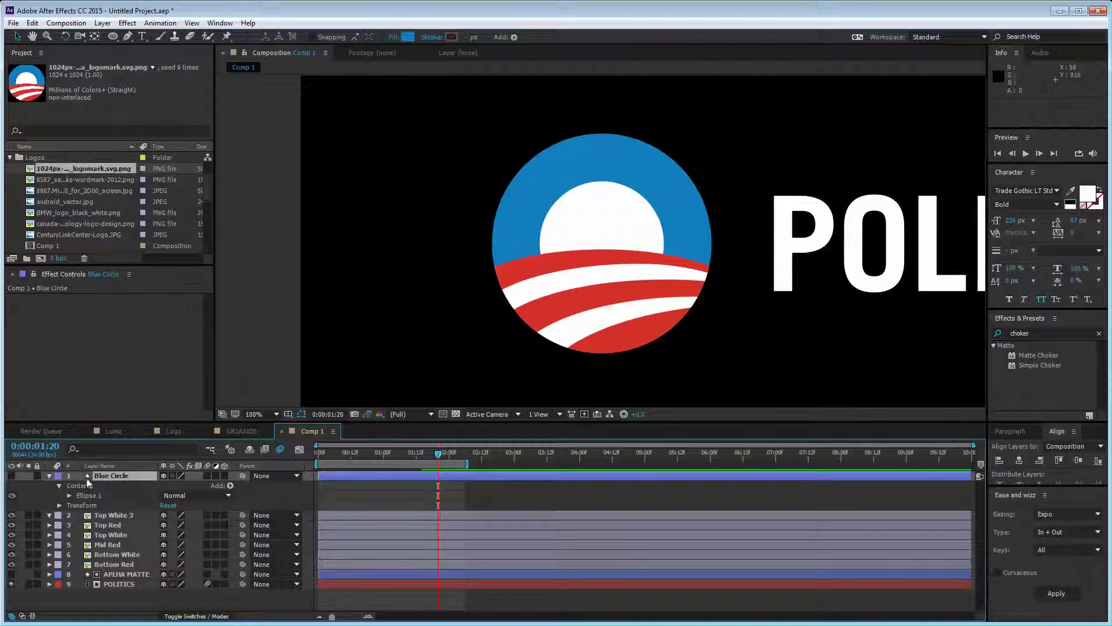
Step: Make the Blue Circle layer visible again and place it directly below Top White 3
click(11, 476)
drag(110, 476, 117, 520)
click(116, 475)
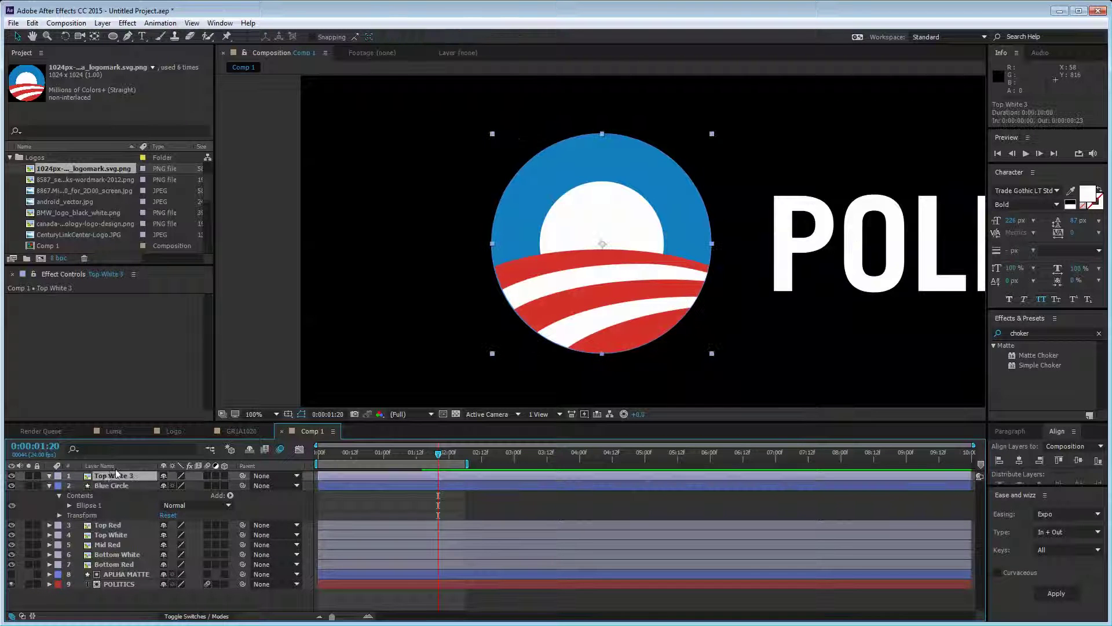
Step: Duplicate the Blue Circle layer and move the copy to the top of the layer stack
click(122, 485)
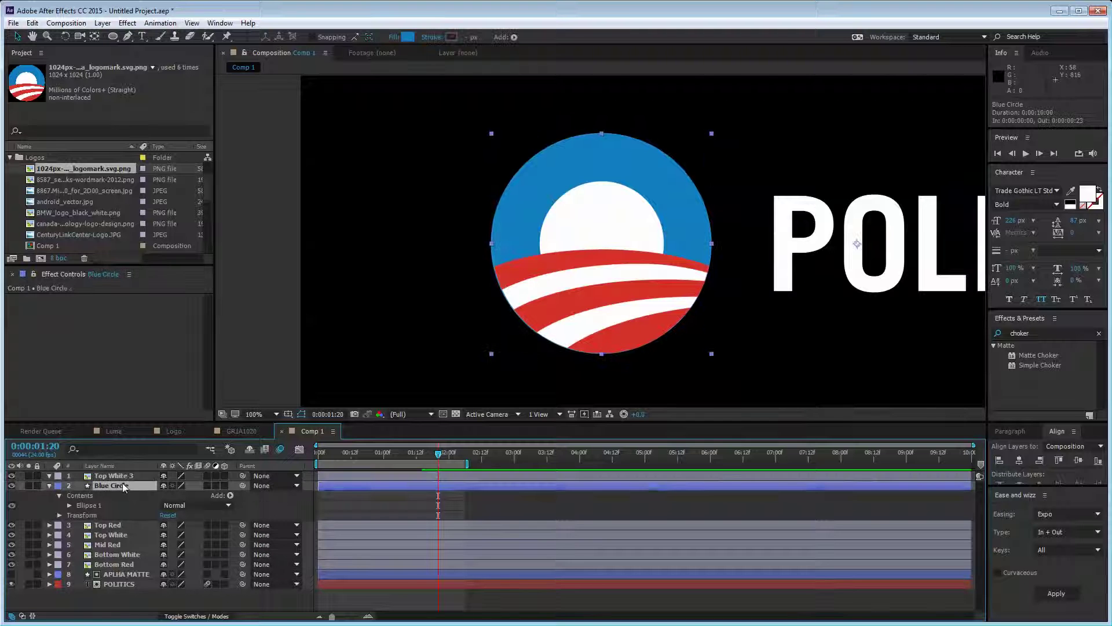
key(ctrl+d)
drag(121, 485, 120, 472)
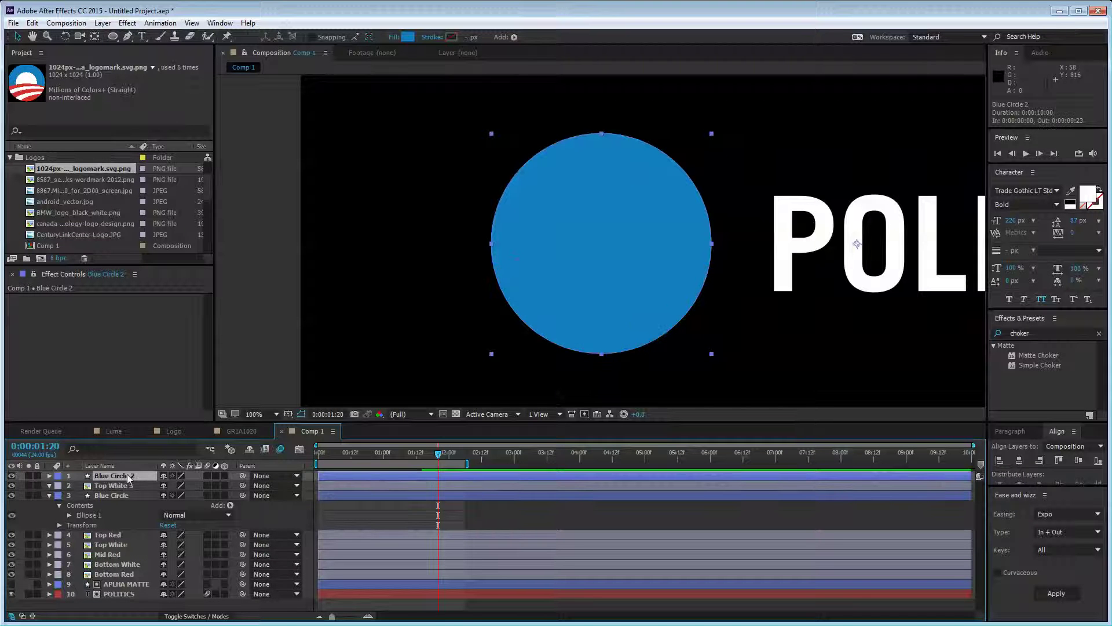
Step: Change the fill color of the Blue Circle 2 ellipse to white
key(s)
key(s)
click(49, 476)
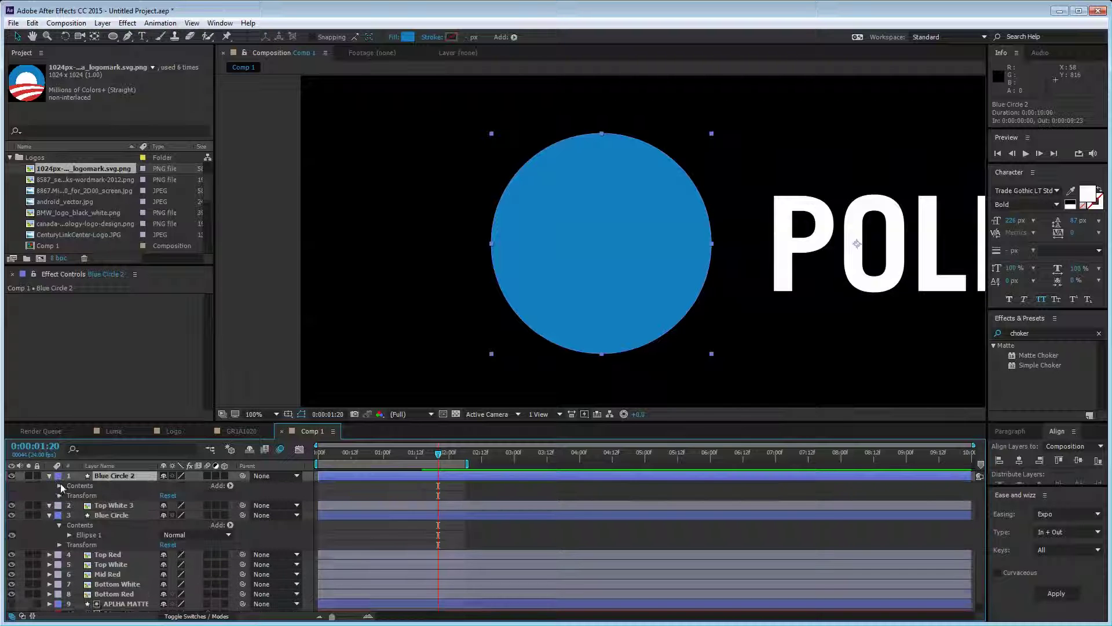
click(60, 485)
click(69, 496)
click(79, 505)
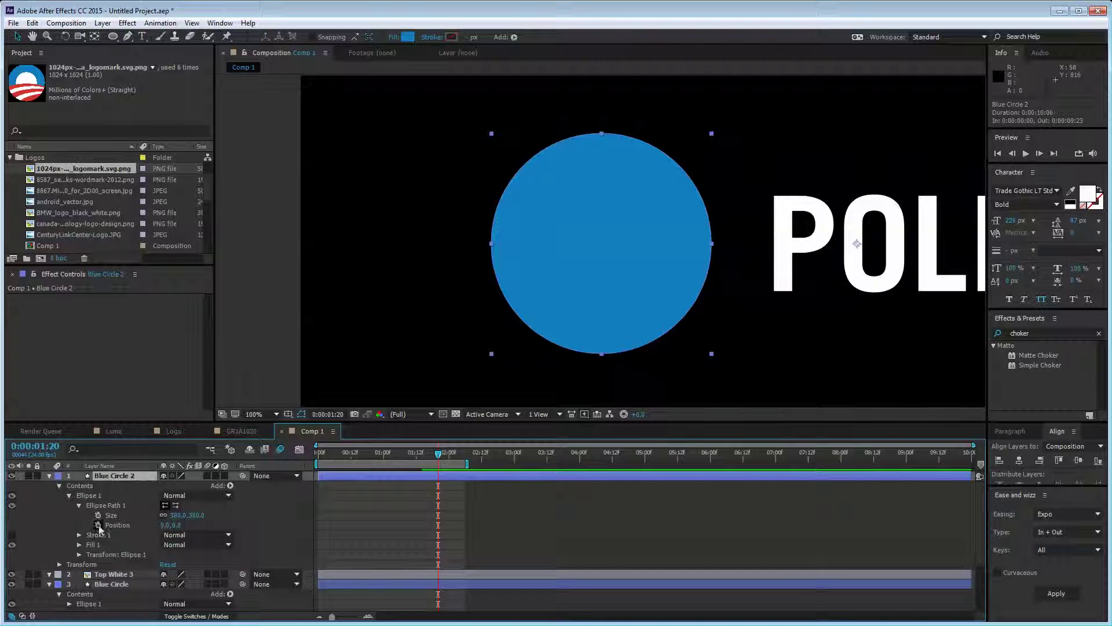
click(79, 544)
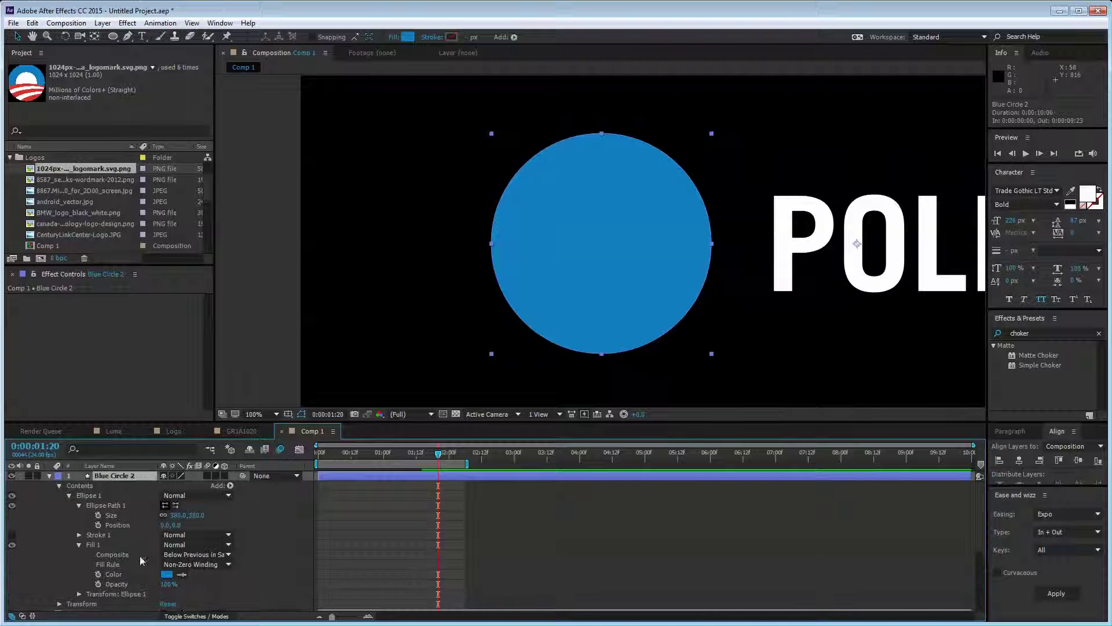
click(166, 574)
click(262, 242)
key(Return)
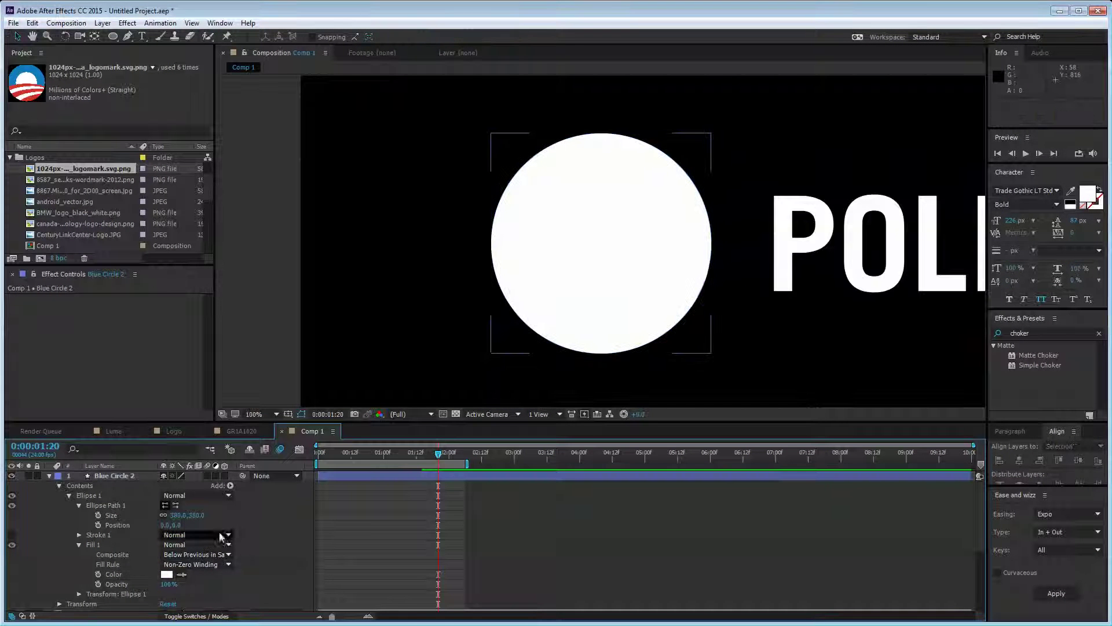
Step: Reduce the white ellipse's size to about 216 px to match the logo's inner circle, and collapse the layer's properties
drag(193, 515, 83, 496)
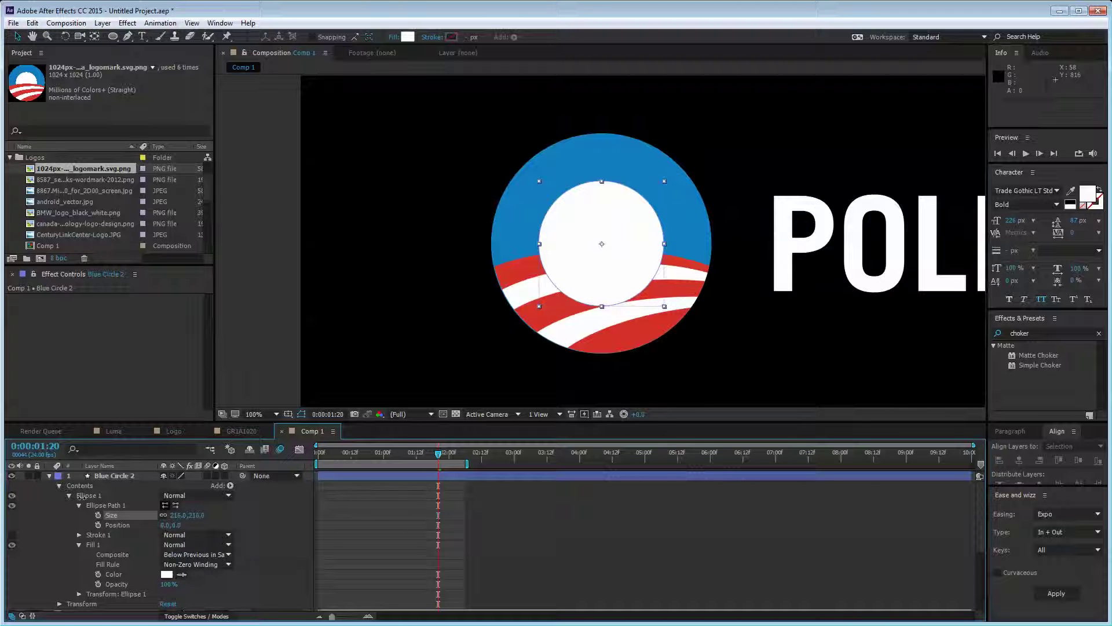
click(262, 508)
click(108, 485)
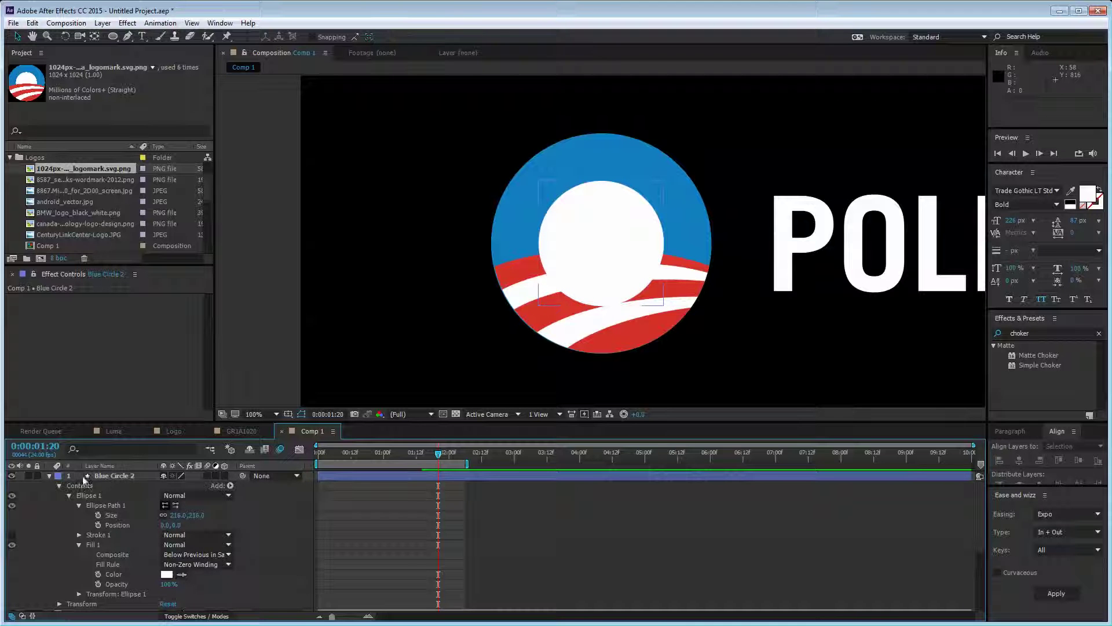
click(49, 475)
Step: Rename the Blue Circle 2 layer White
click(107, 476)
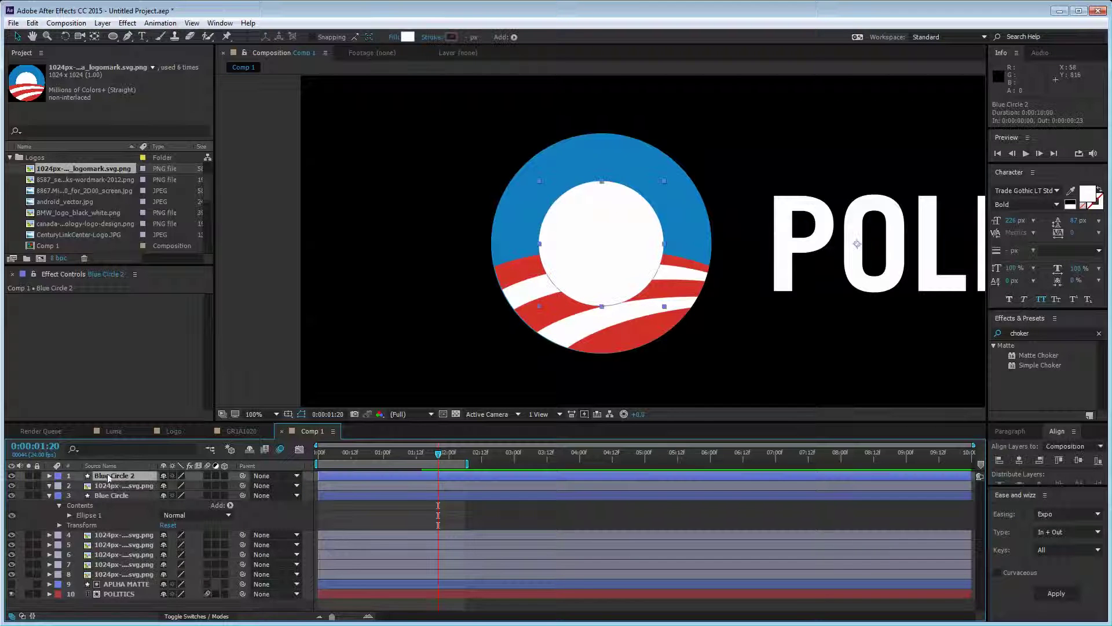
key(Return)
text(Whi)
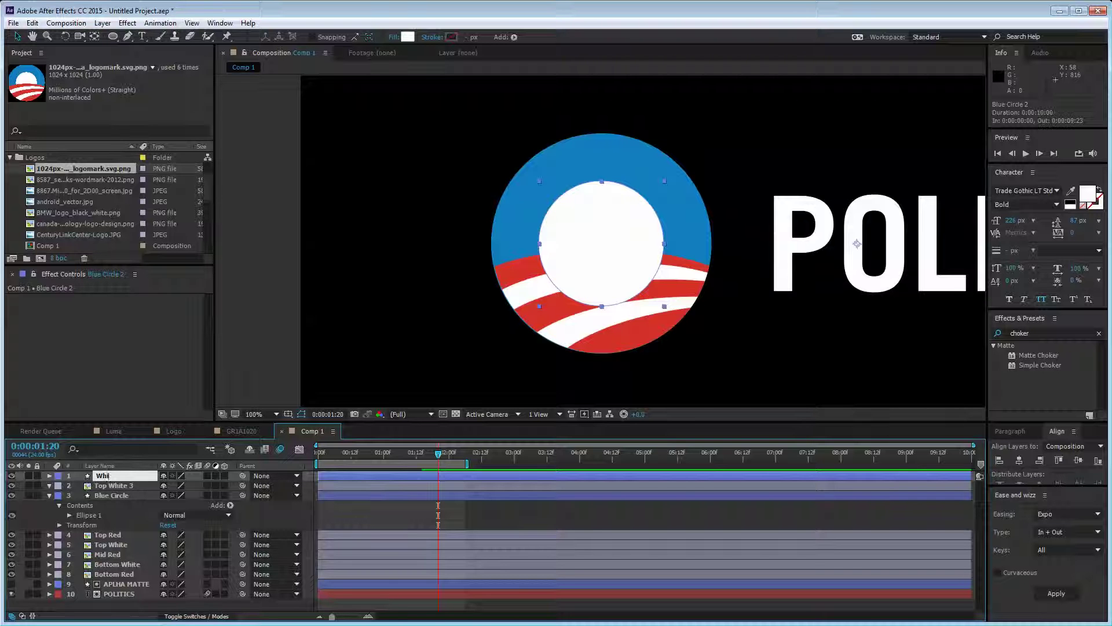
text(te)
key(Return)
click(261, 311)
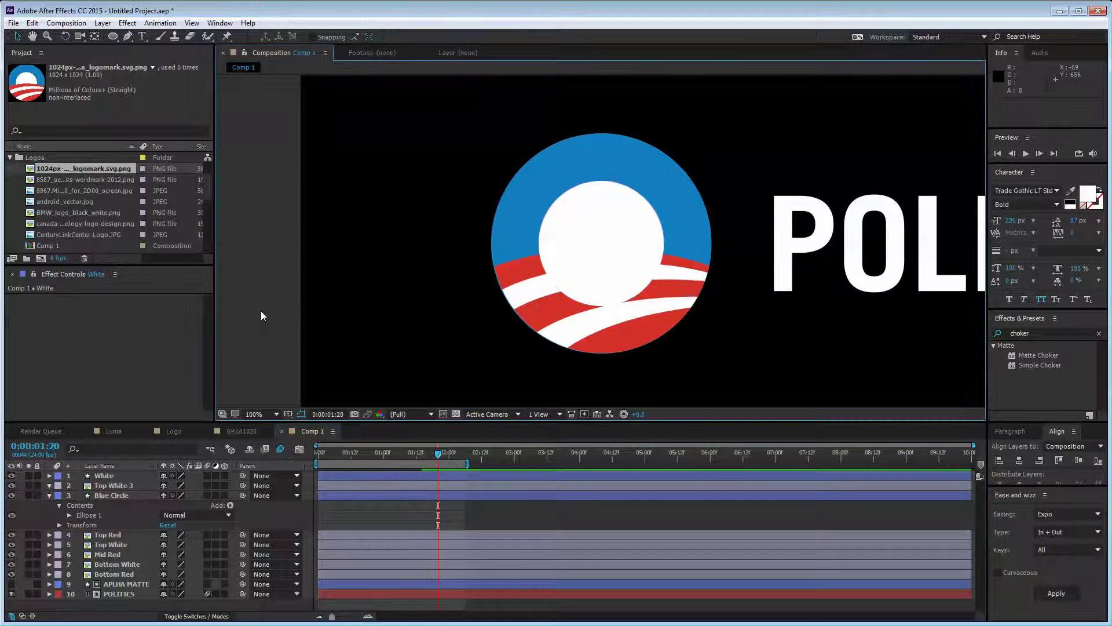
Step: Rename the unmasked Top White 3 logo layer MASTER
click(117, 485)
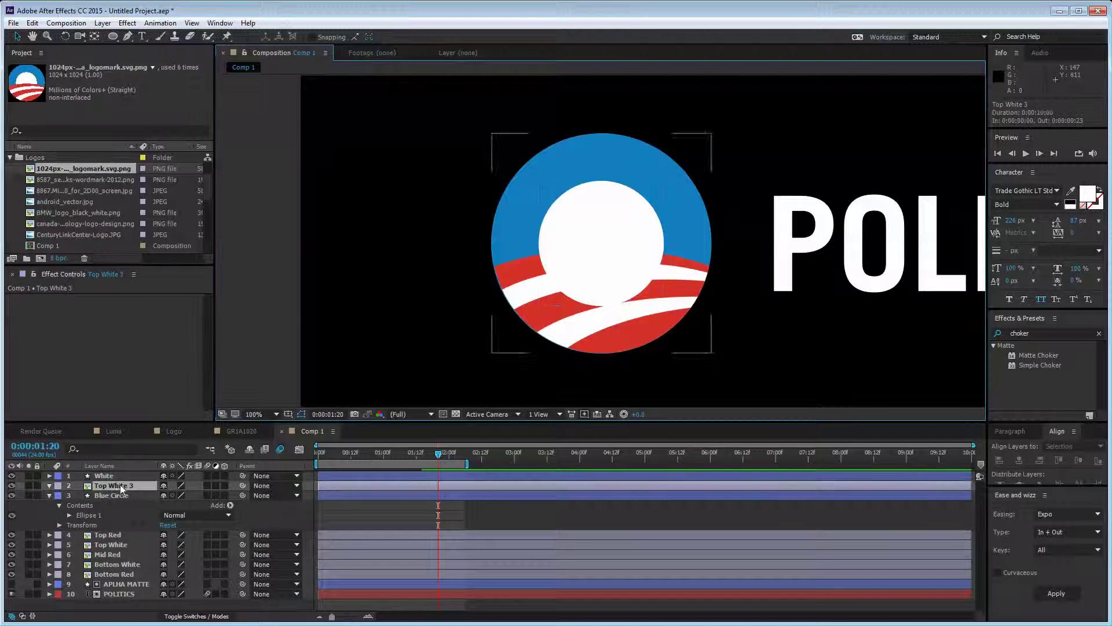
key(Return)
text(MAST)
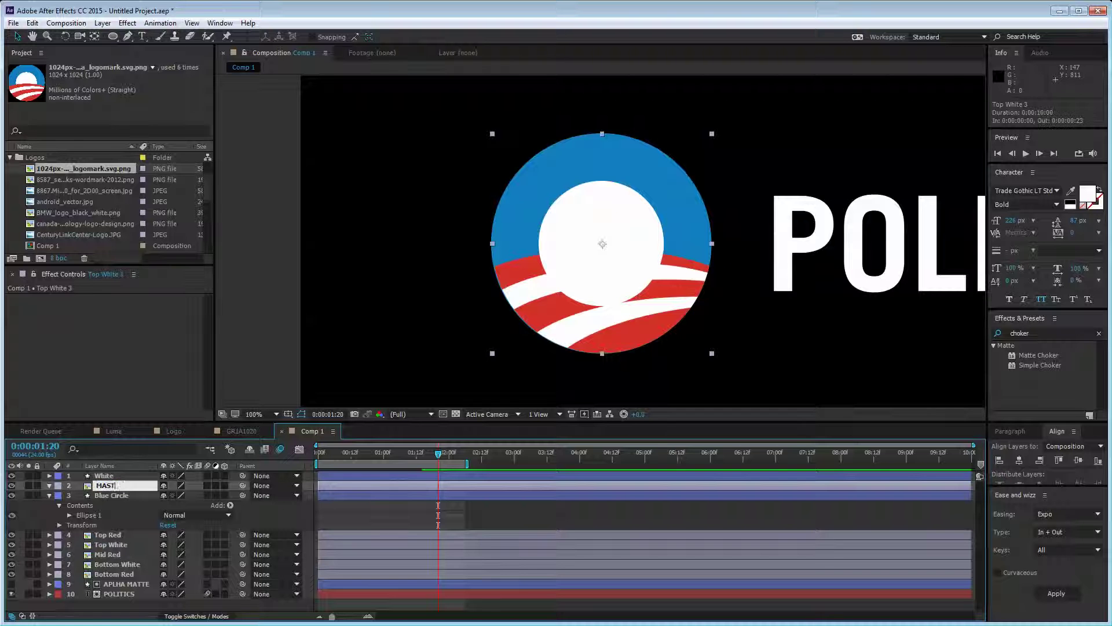
text(ER)
key(Return)
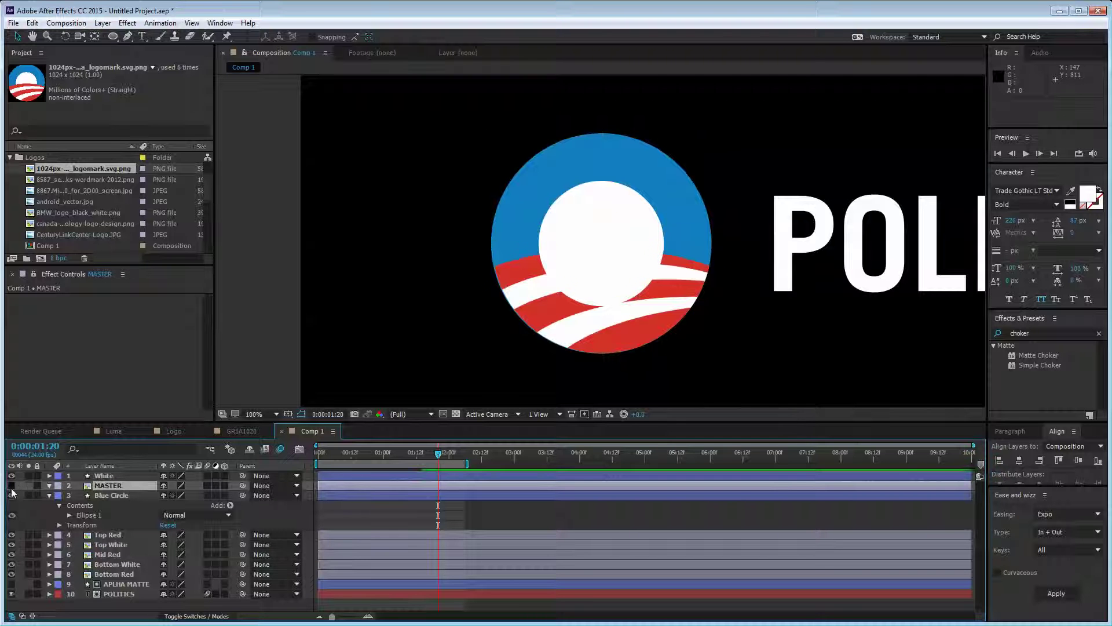
Step: Hide the MASTER layer and move it to the bottom of the layer stack
drag(110, 486, 116, 602)
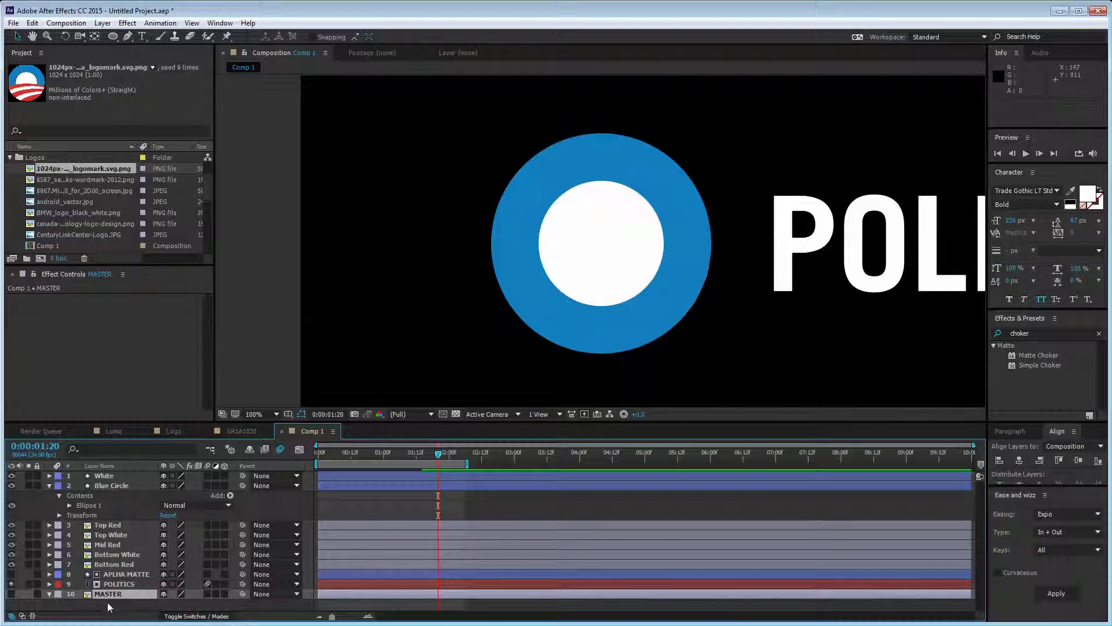
click(108, 603)
Step: Move the White and Blue Circle layers together below Bottom Red, just above APLHA MATTE
click(120, 475)
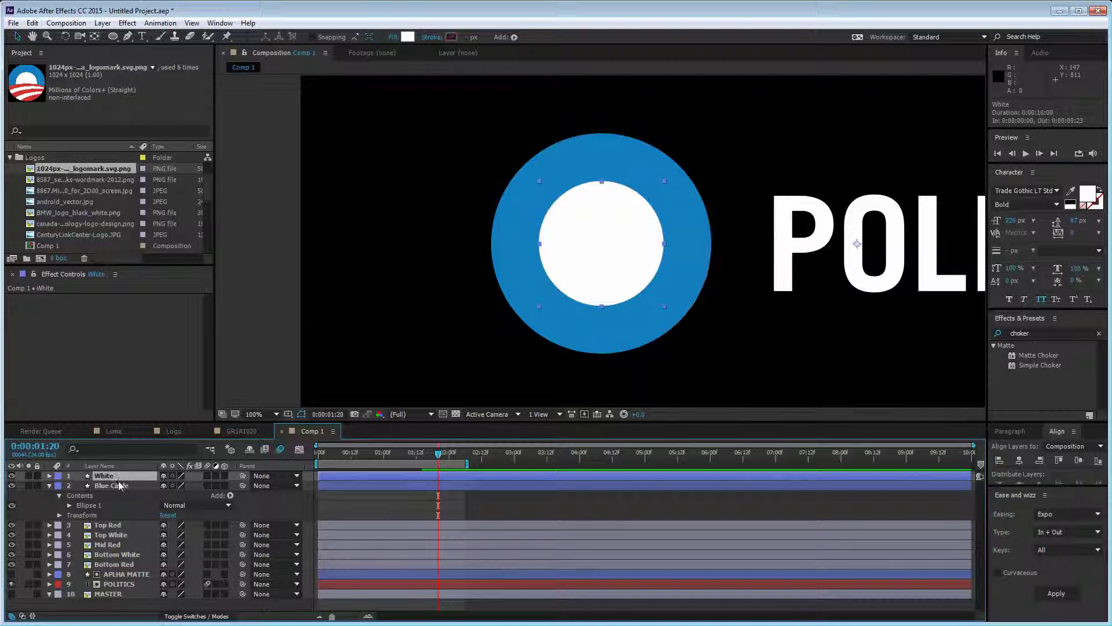
click(118, 485)
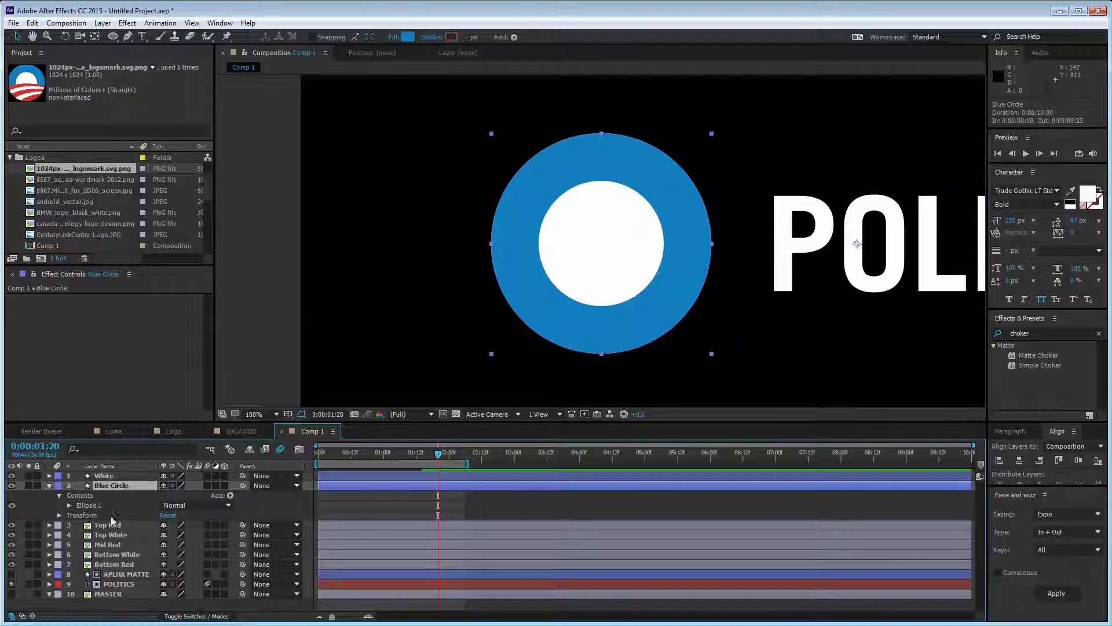
shift+click(114, 476)
drag(113, 481, 124, 569)
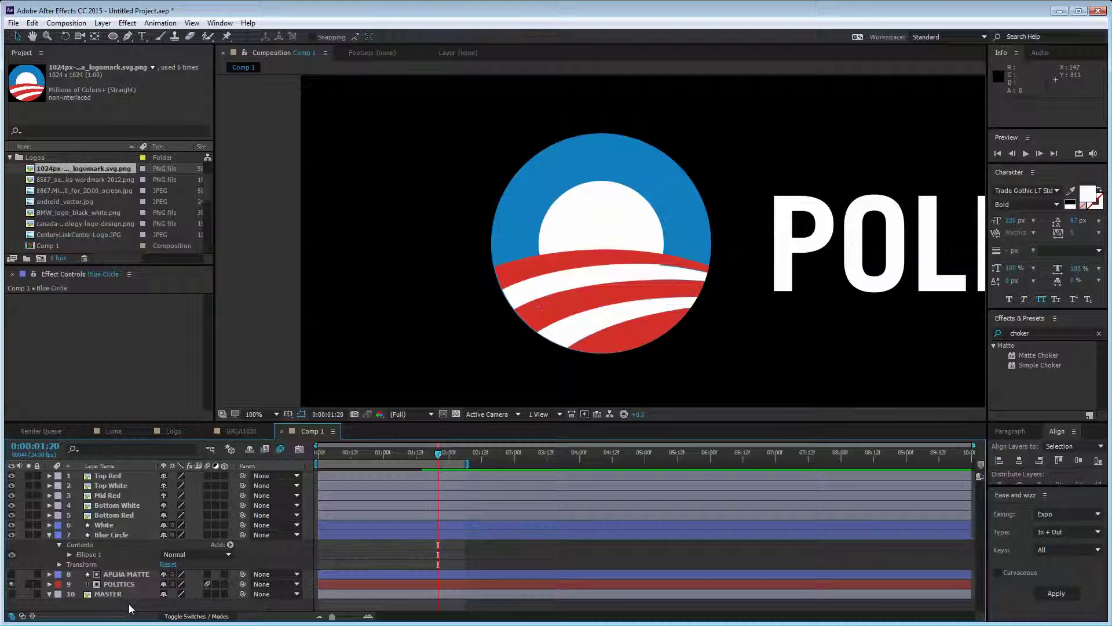
click(342, 273)
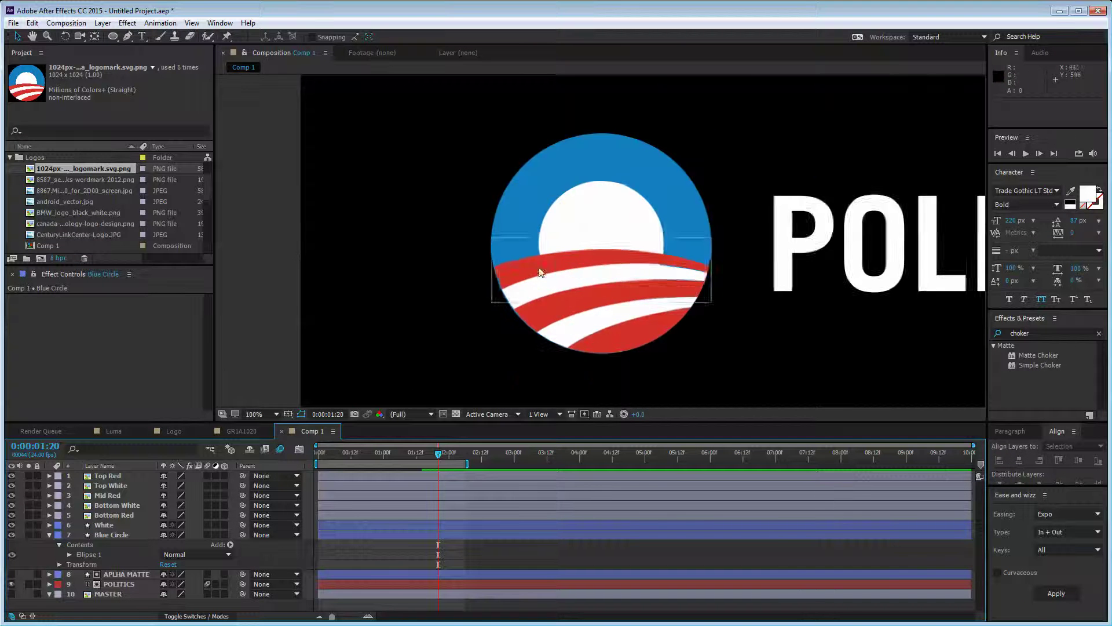
Step: Examine the rebuilt logo's lower edge closely for blue showing around the red and white stripes
scroll(534, 285, up, 4)
drag(390, 335, 691, 166)
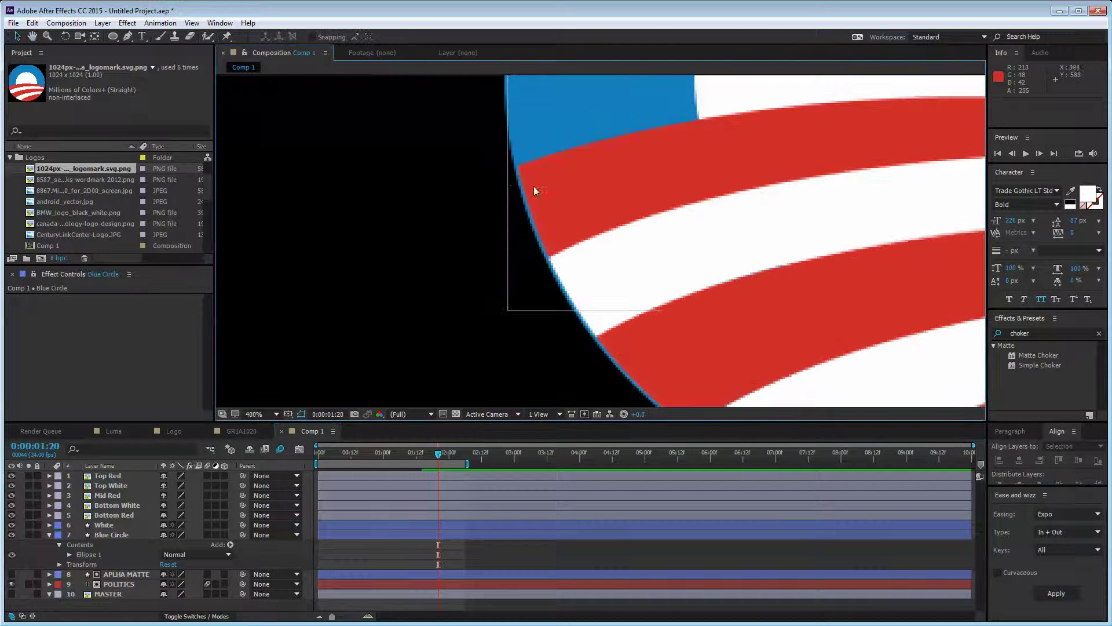
drag(722, 322, 434, 137)
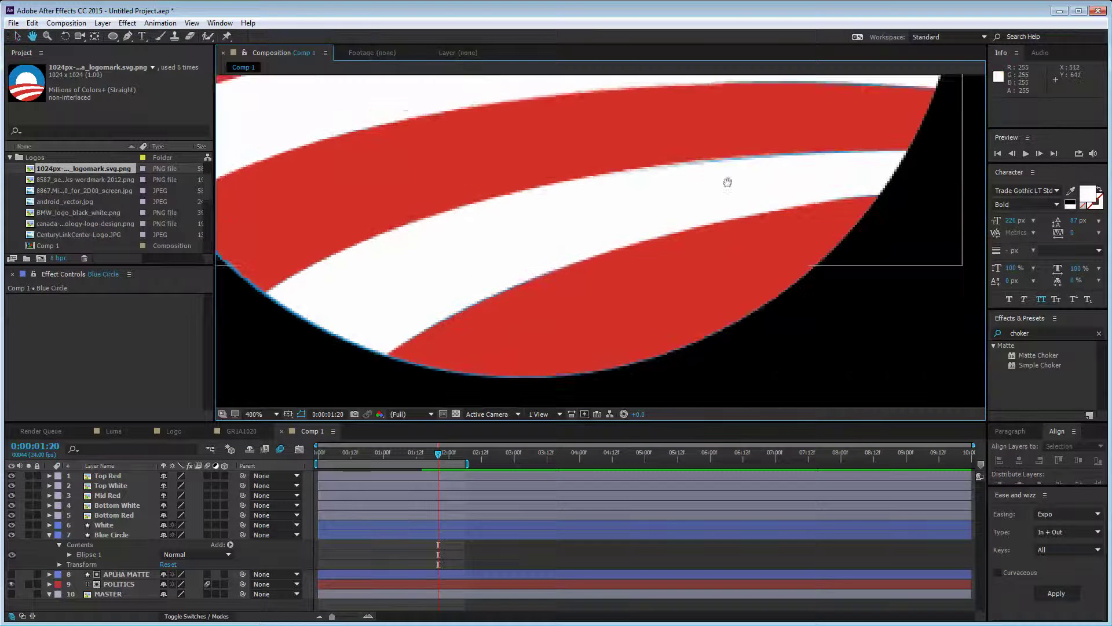
drag(727, 181, 637, 368)
scroll(546, 315, down, 2)
drag(546, 315, 614, 319)
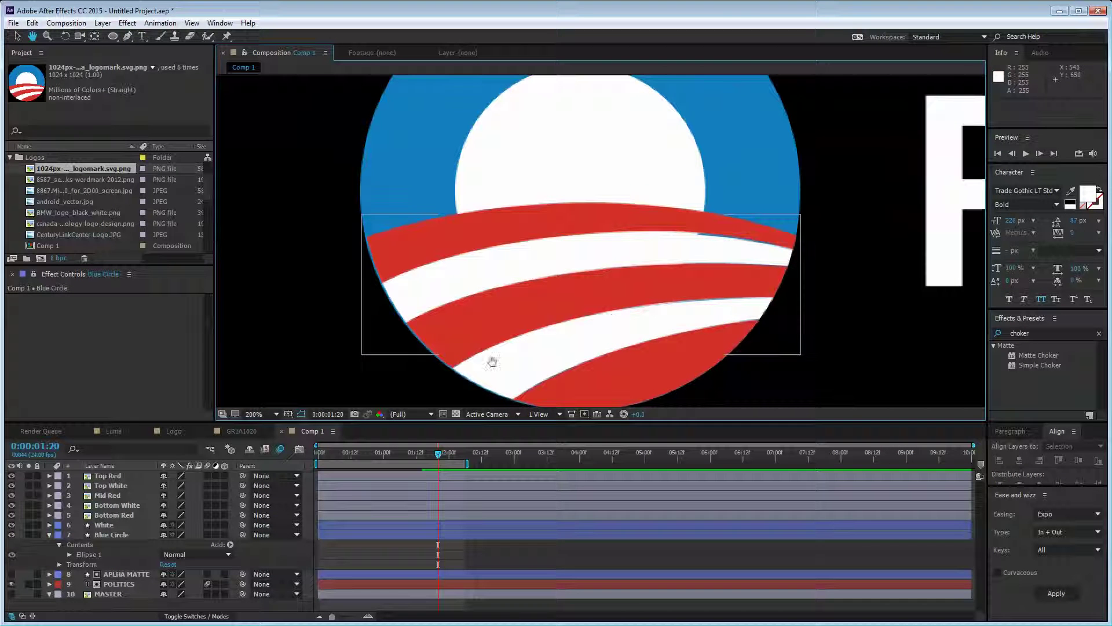
click(115, 487)
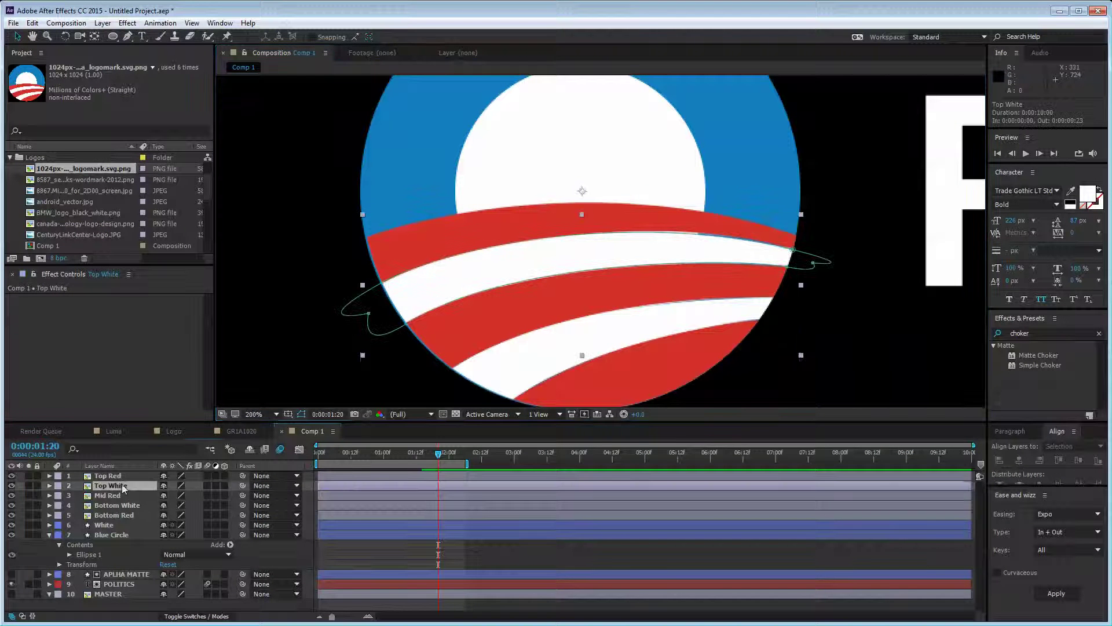
Step: Set the Blue Circle layer's ellipse size to 378 by 378
click(118, 536)
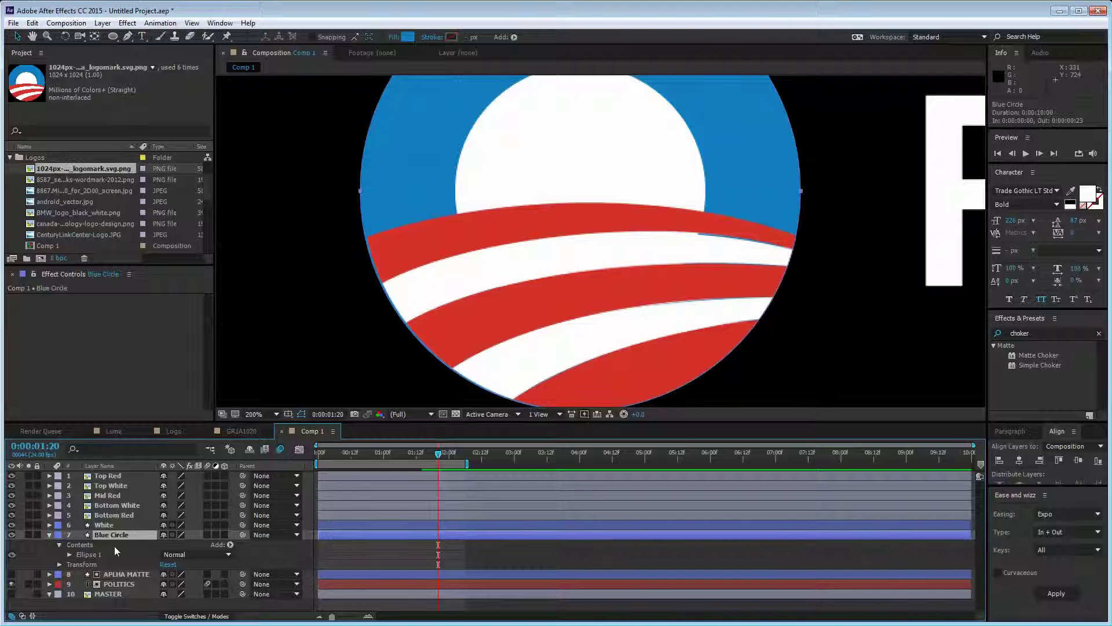
ctrl+click(70, 555)
scroll(130, 558, down, 3)
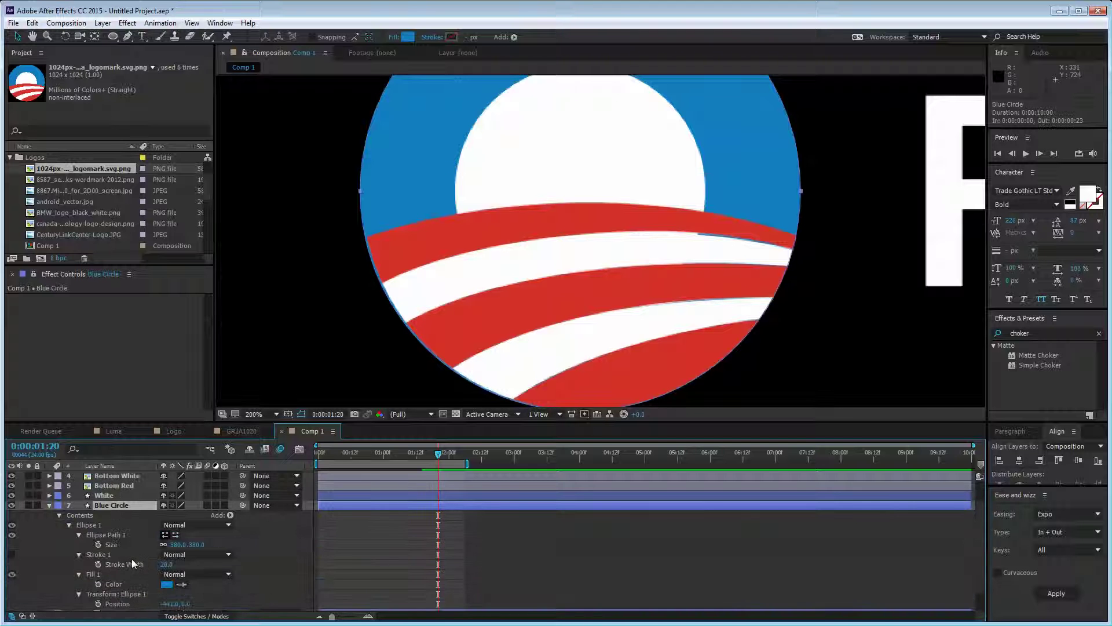
drag(181, 545, 179, 544)
click(179, 545)
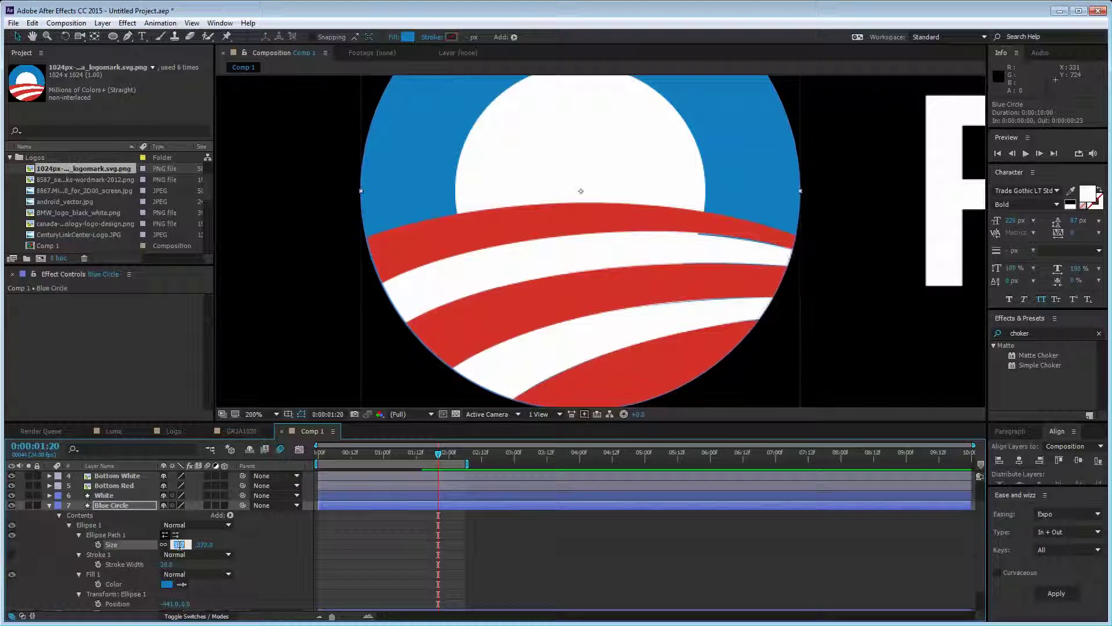
key(Up)
key(Up)
key(Down)
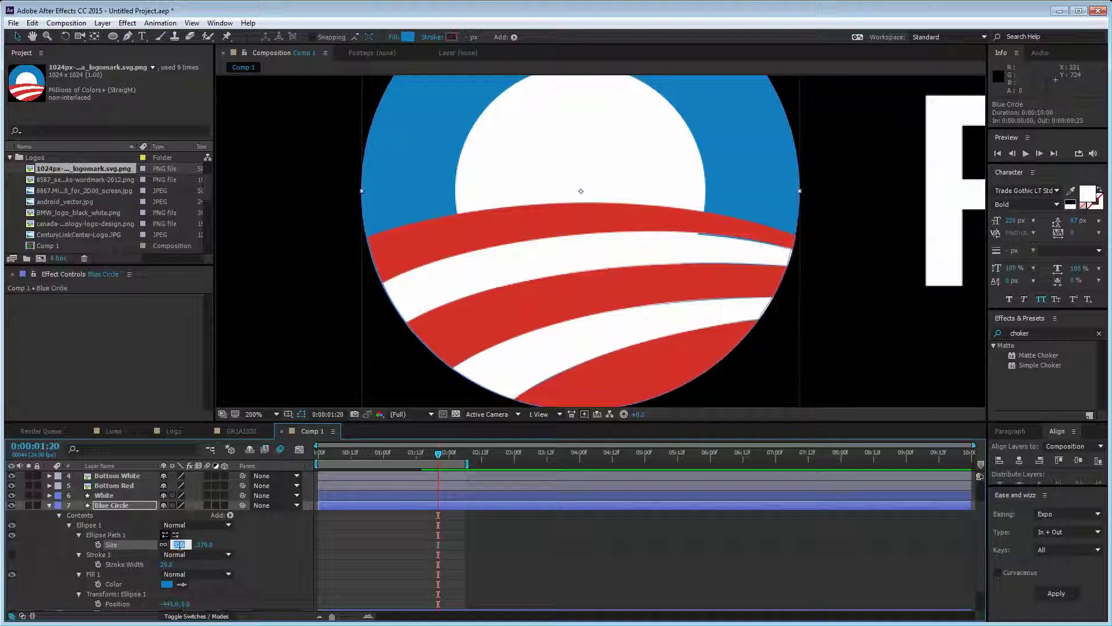
key(Down)
click(255, 552)
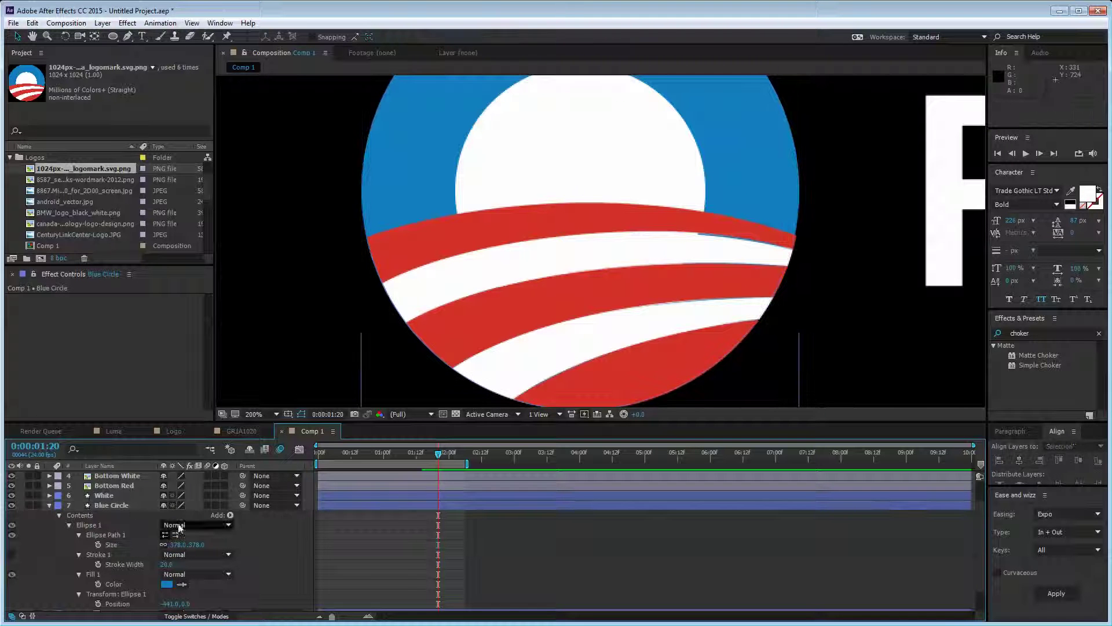
Step: Nudge the Blue Circle layer about 1 px to the right behind the stripes, and collapse its properties
click(114, 505)
key(Right)
key(Right)
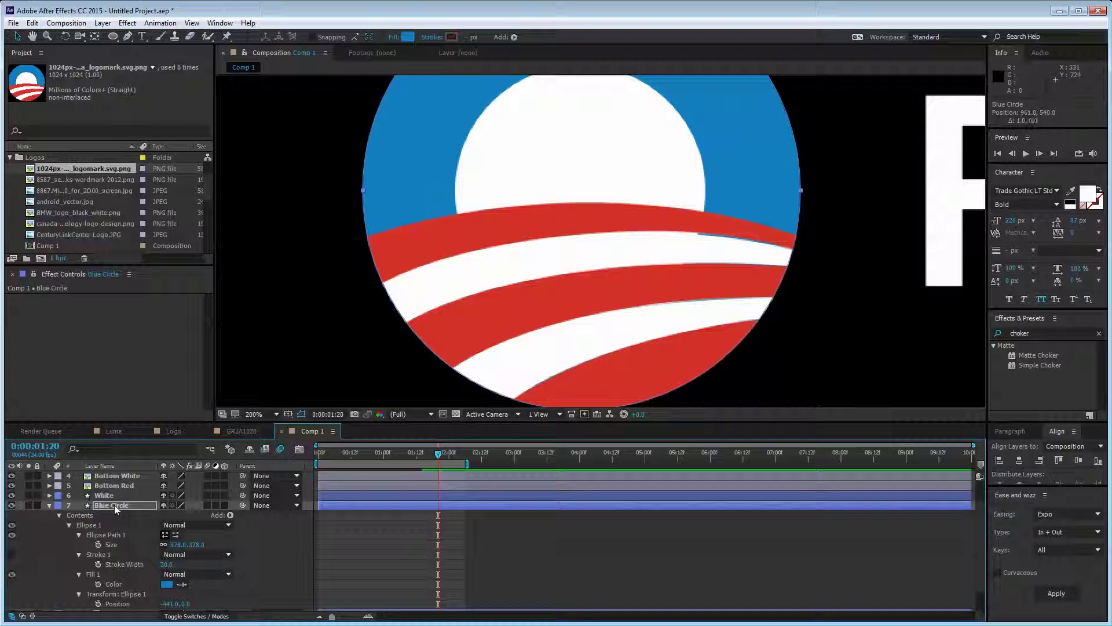
key(Right)
key(Right)
key(Right)
key(Right)
key(Down)
key(Left)
key(Right)
key(Left)
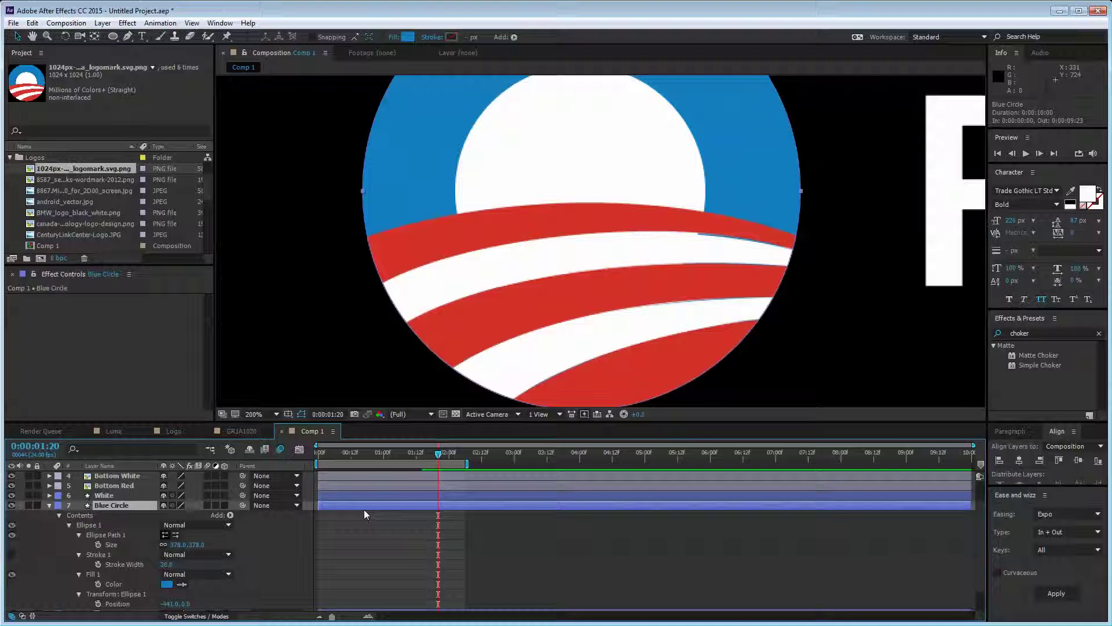
click(277, 303)
key(comma)
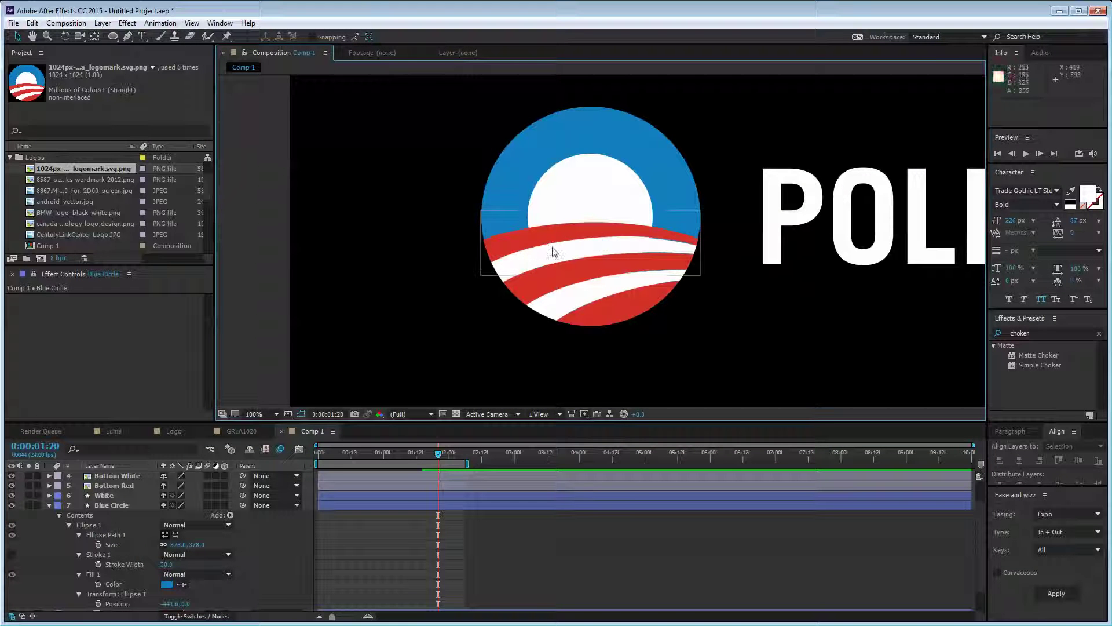
click(50, 506)
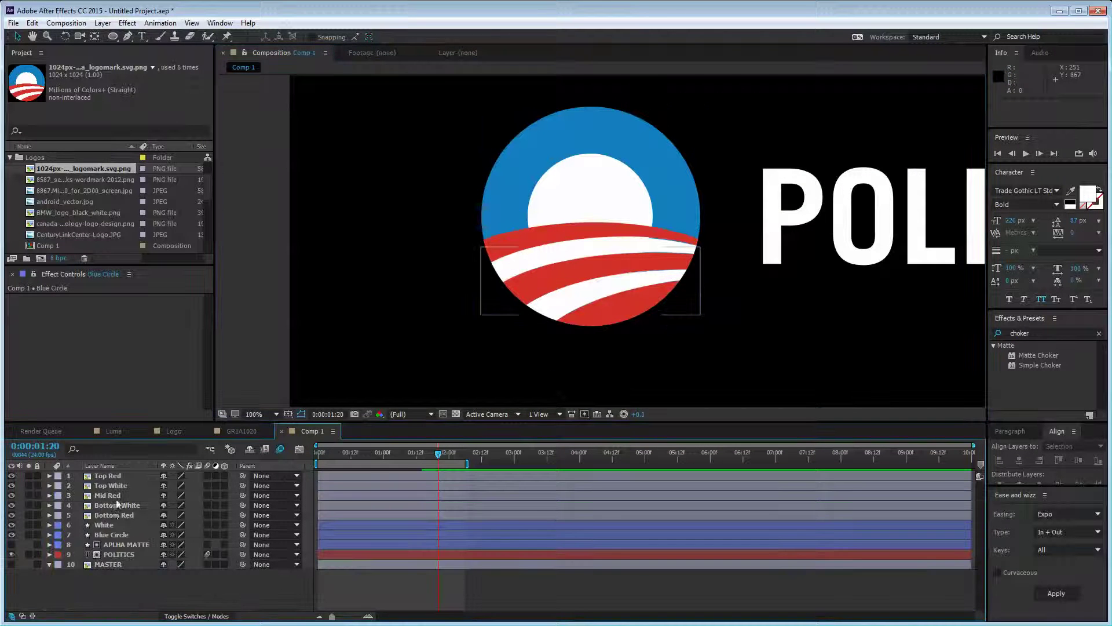
click(570, 282)
drag(571, 281, 587, 255)
key(ctrl+z)
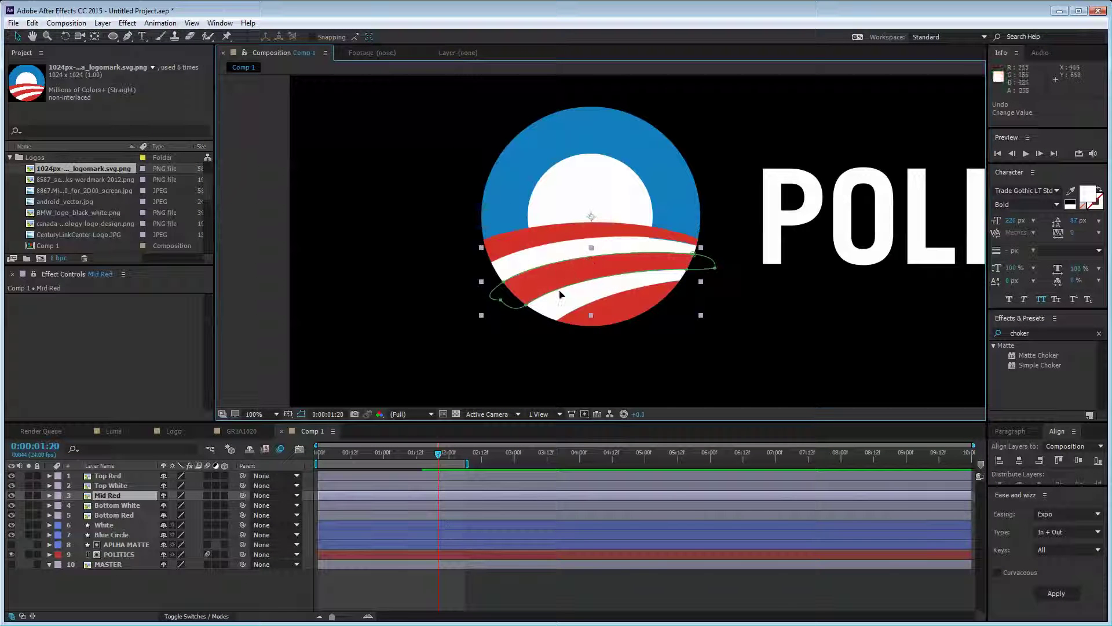
click(149, 612)
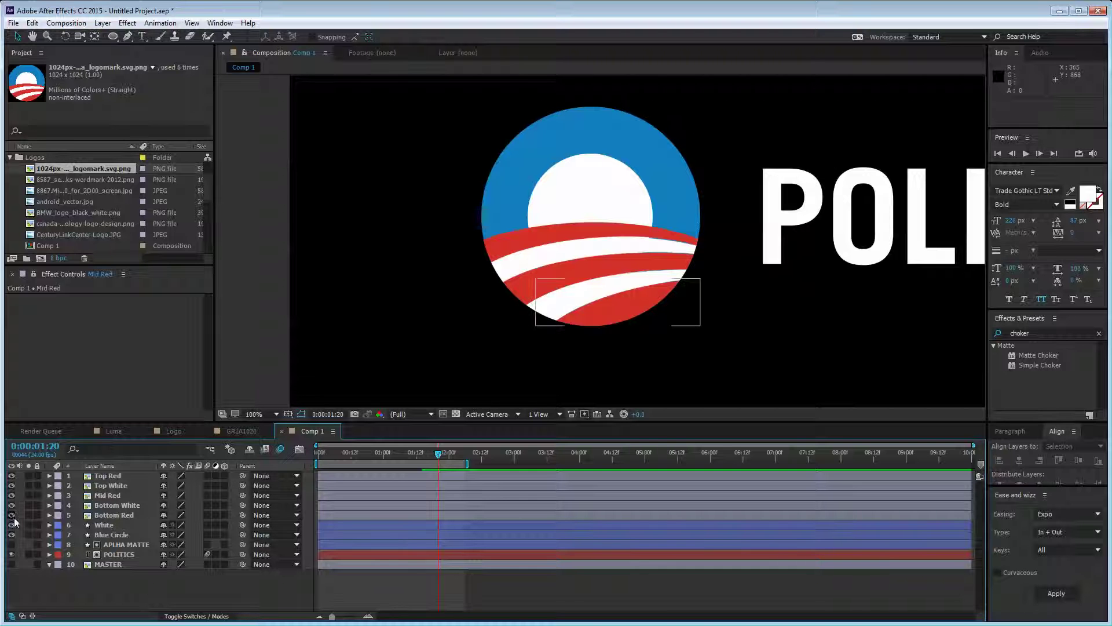
Step: Hide the five stripe layers and add Scale keyframes to White and Blue Circle at the start of the composition
drag(12, 520, 11, 476)
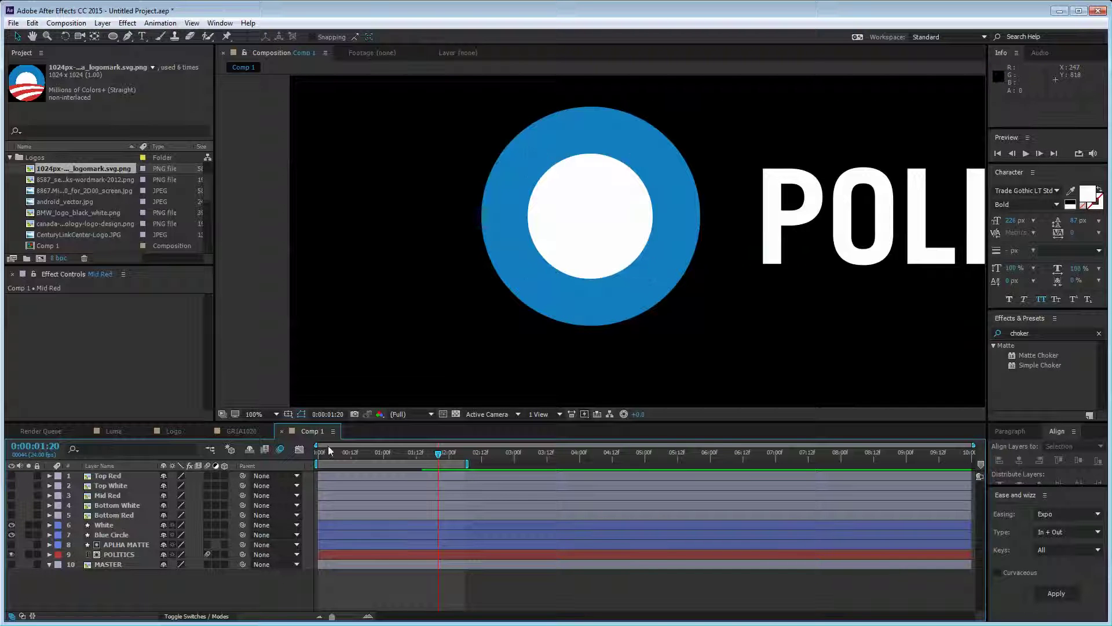
key(Home)
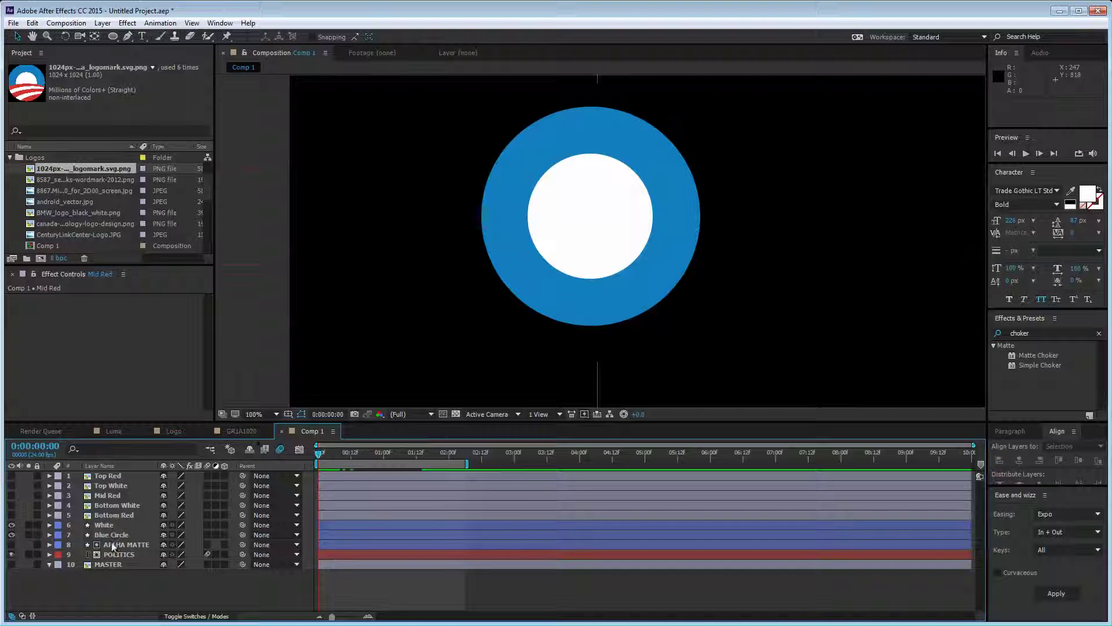
click(109, 526)
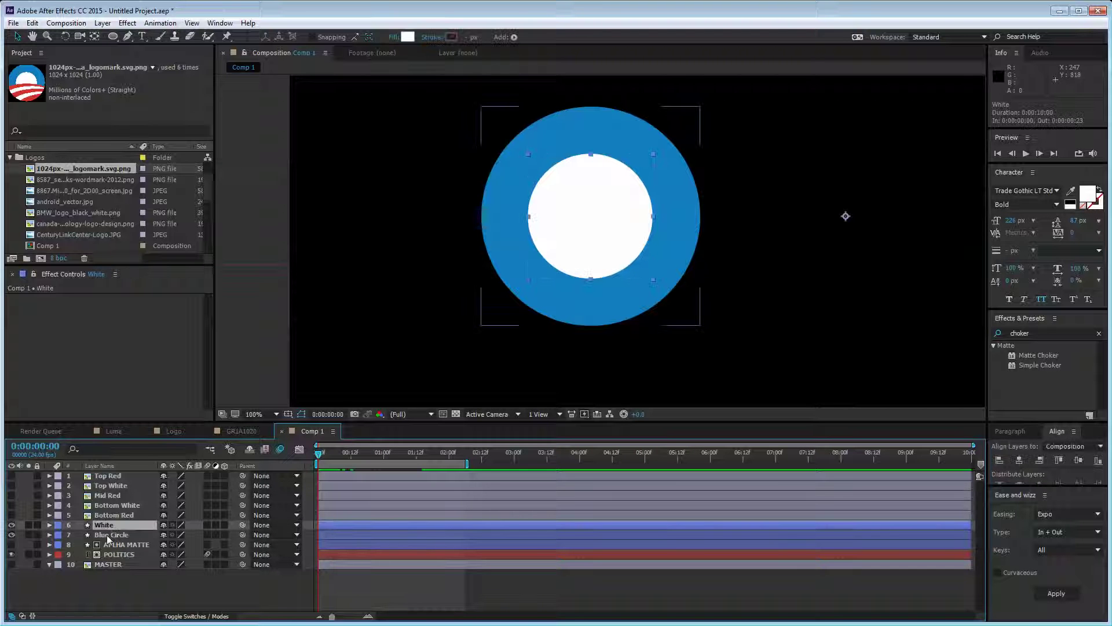
shift+click(107, 534)
key(s)
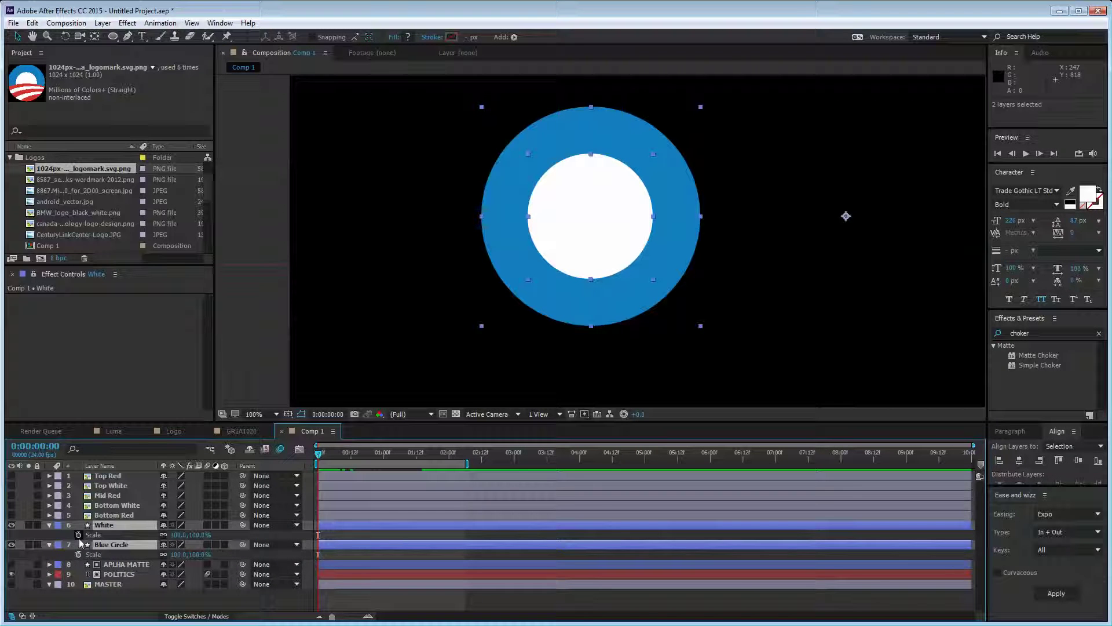
click(79, 535)
click(78, 554)
Step: Add Scale keyframes for White and Blue Circle at 0:00:01:06 and set both layers' scale to 0% at 0:00:00:00
key(space)
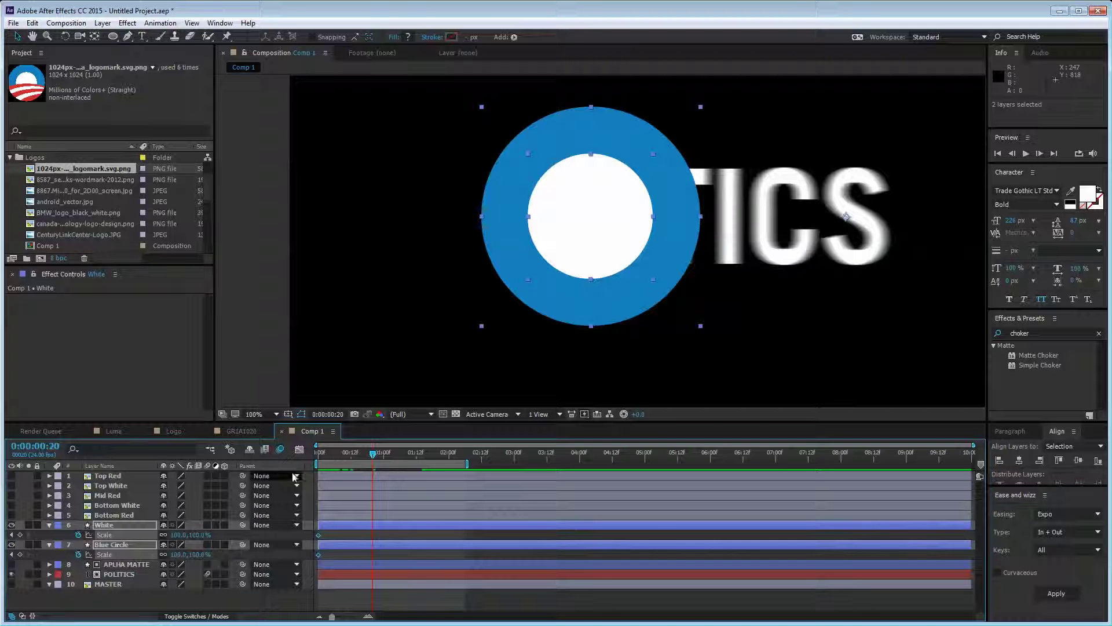
click(316, 458)
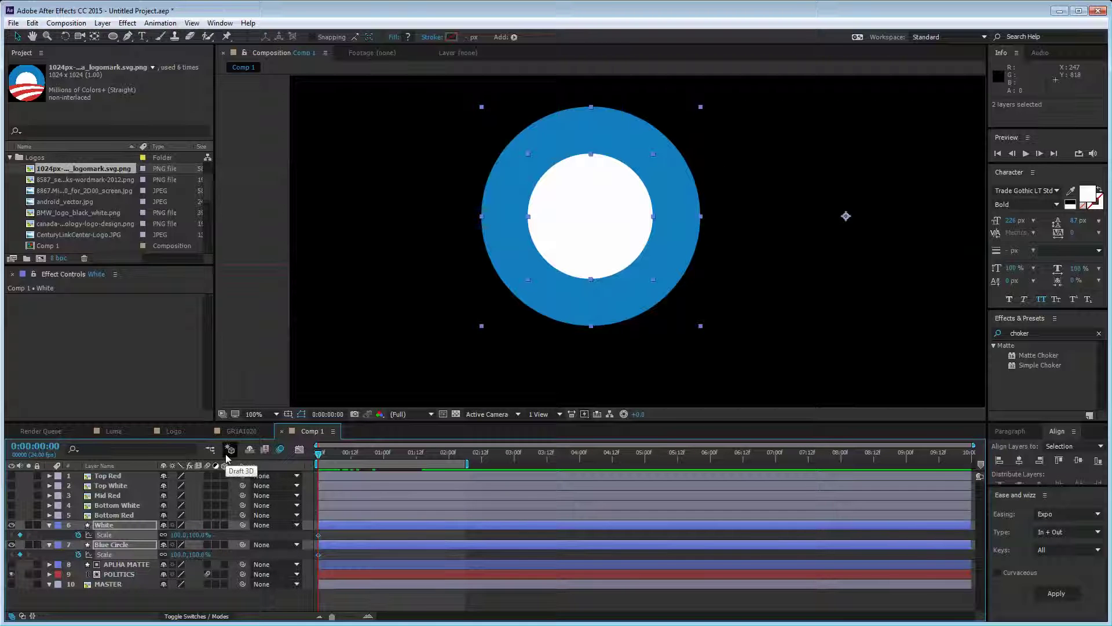
key(space)
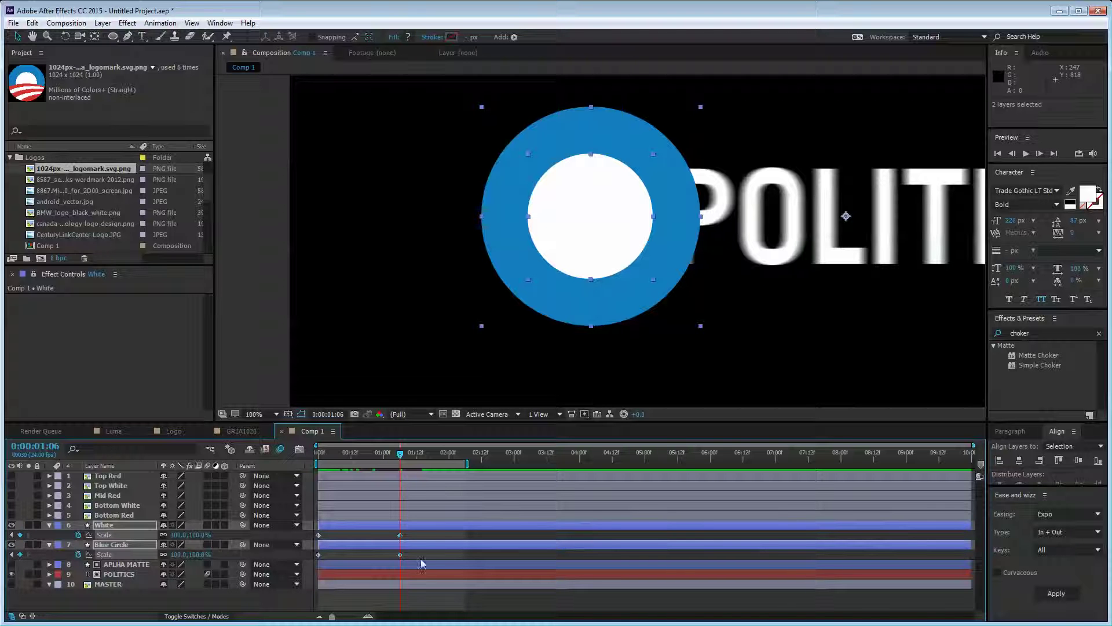
click(11, 536)
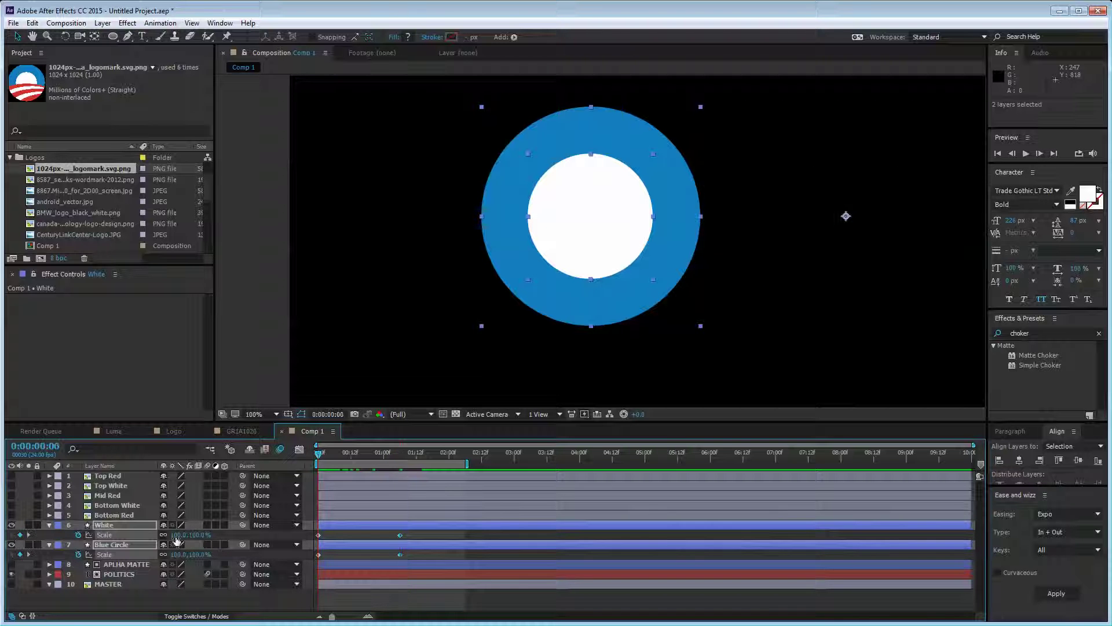
click(180, 536)
text(00)
key(Return)
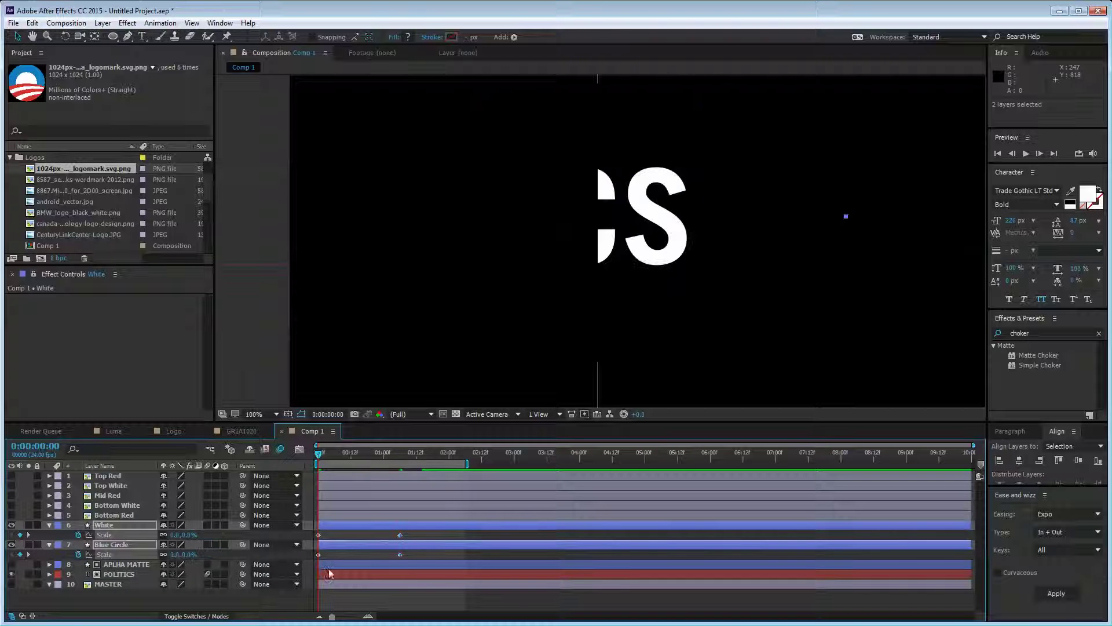
drag(407, 530, 316, 555)
key(F9)
drag(321, 453, 356, 454)
key(ctrl+z)
key(Home)
Step: Center the anchor points of the White and Blue Circle layers in their layer content at 0:00:01:06
click(399, 453)
scroll(670, 243, down, 2)
scroll(669, 243, up, 2)
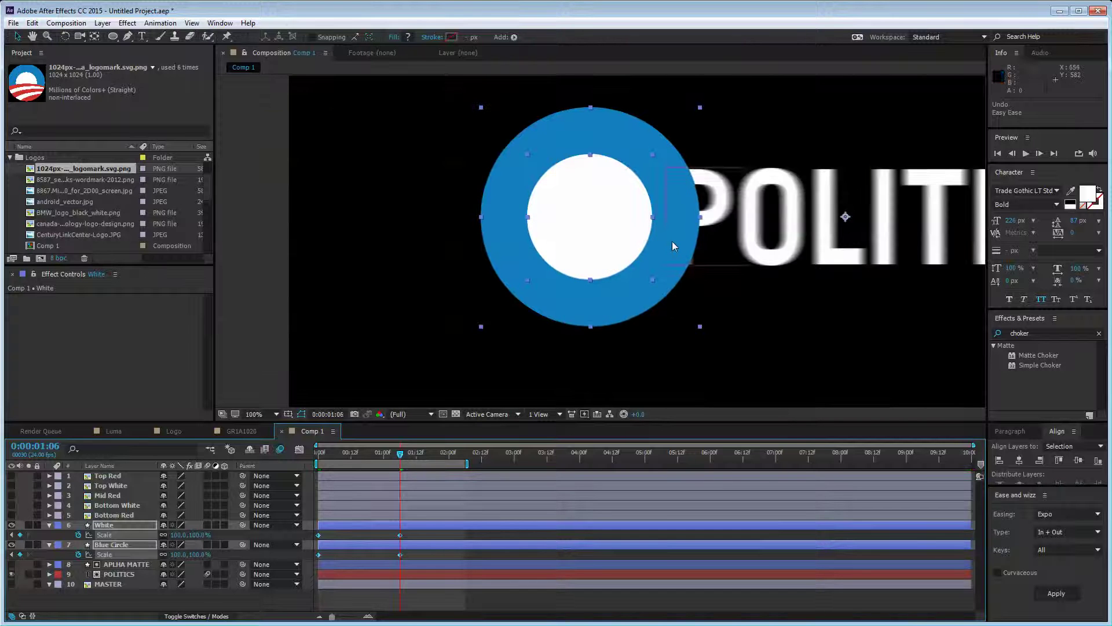
scroll(670, 243, down, 2)
right_click(119, 526)
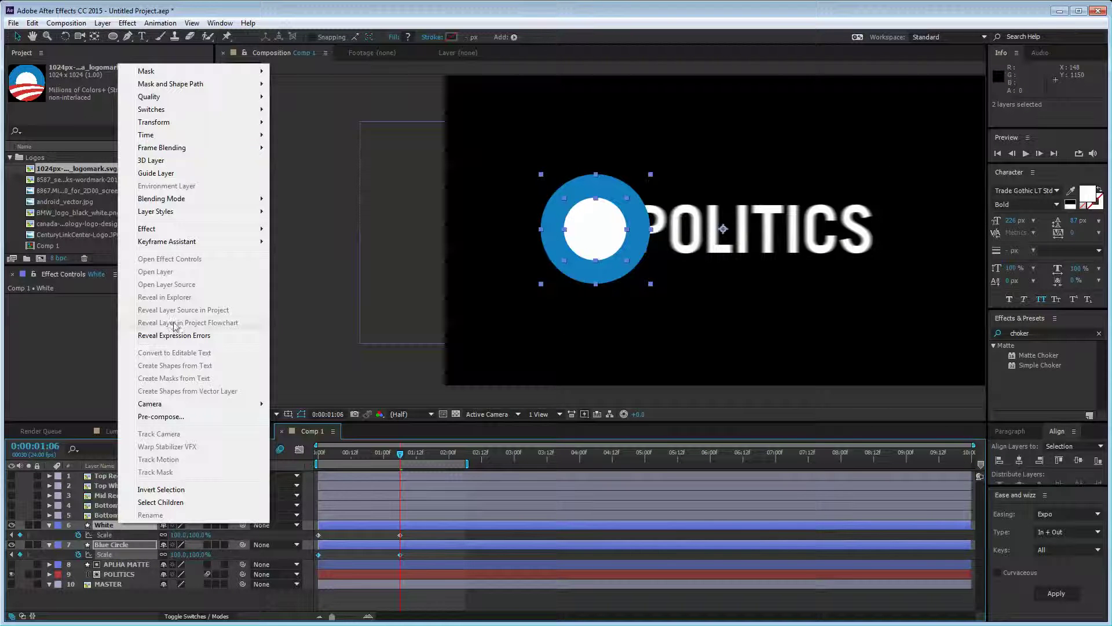
mouse_move(178, 124)
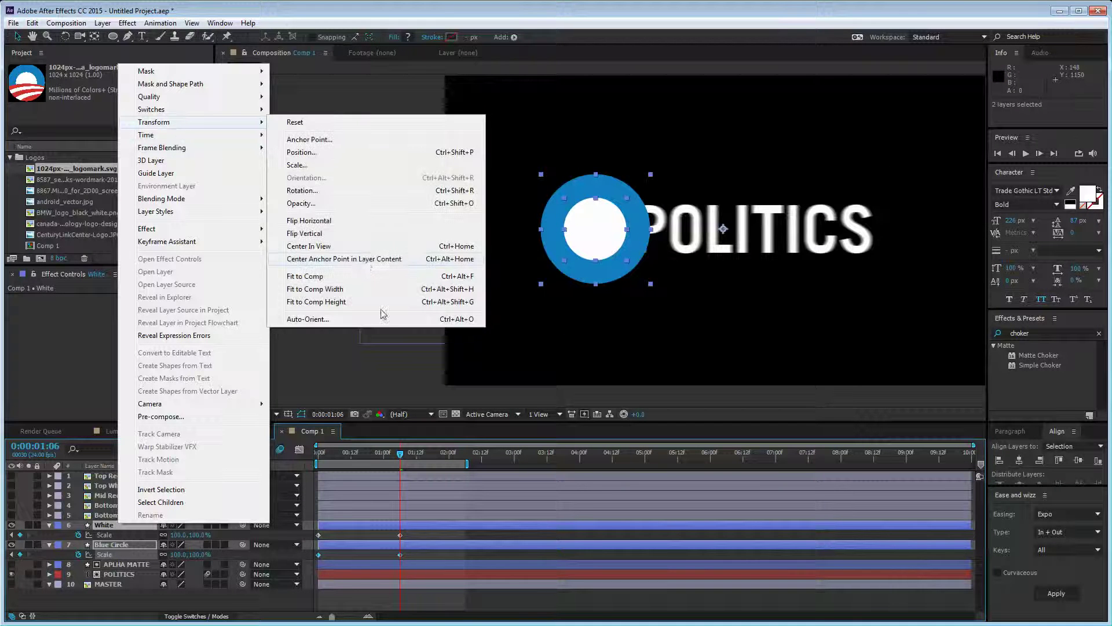
click(366, 260)
click(301, 594)
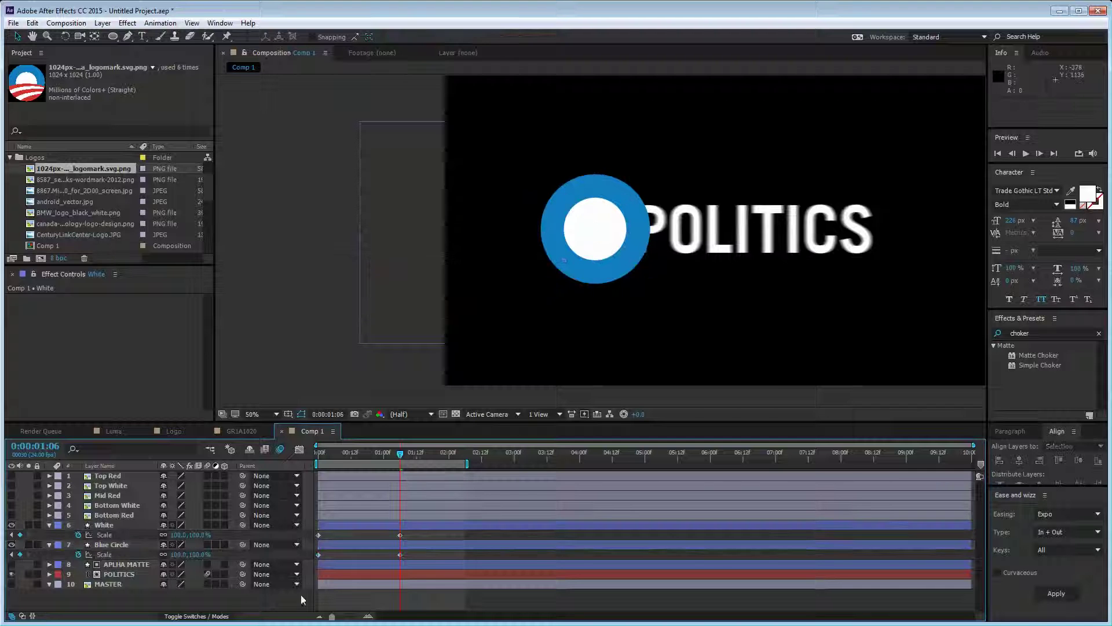
Step: Enable motion blur on the five stripe layers, White and Blue Circle
drag(408, 456, 384, 459)
click(297, 546)
drag(208, 476, 210, 557)
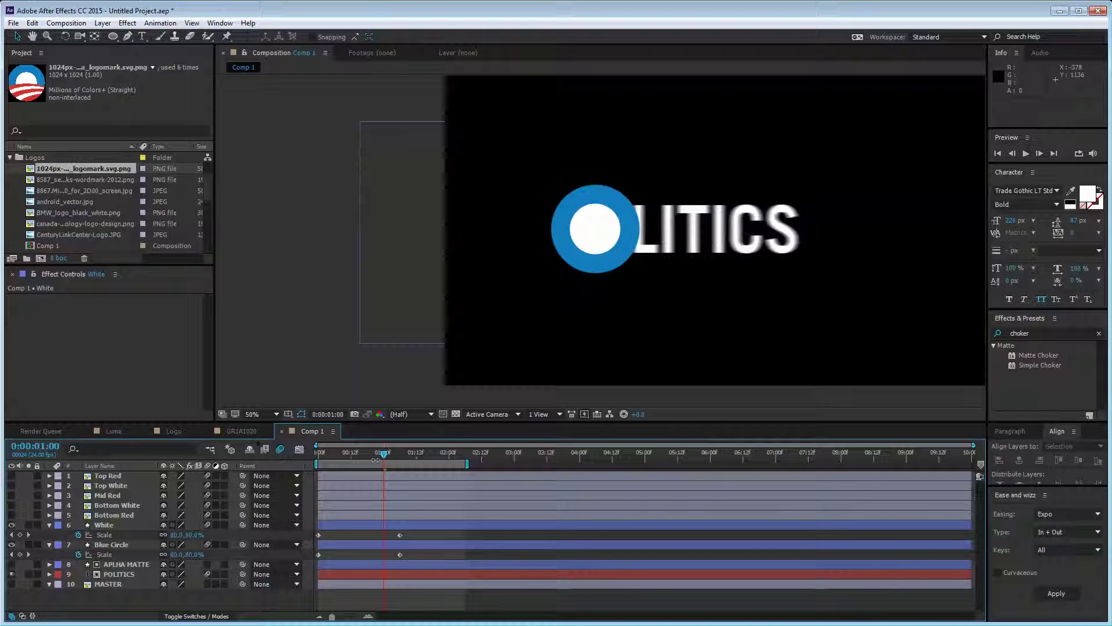
Step: Apply Easy Ease to all Scale keyframes on the White and Blue Circle layers
drag(410, 556, 300, 533)
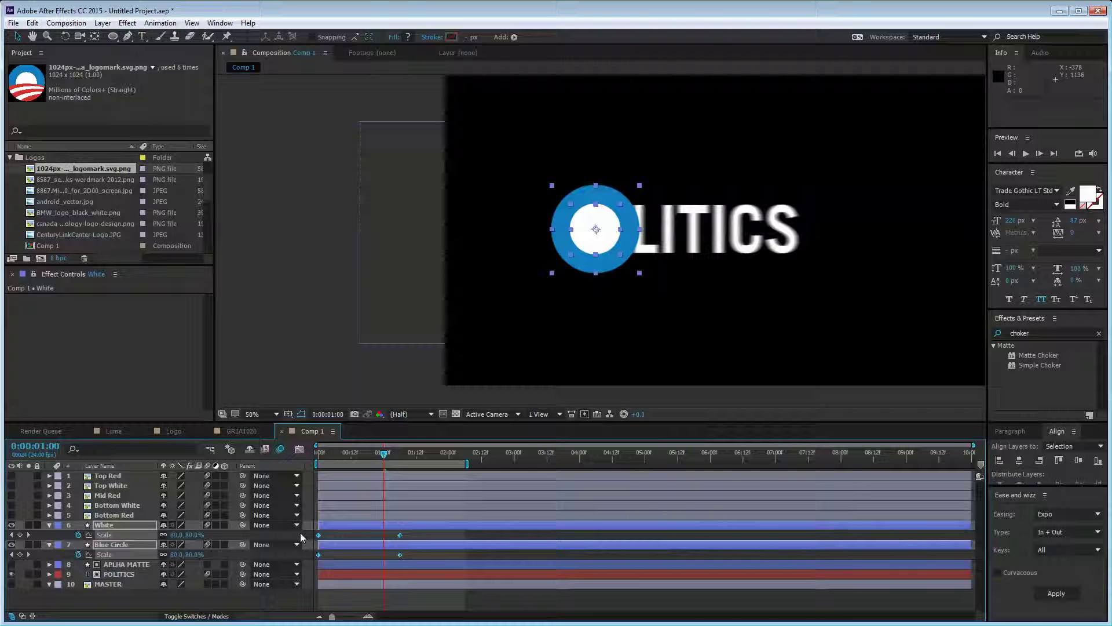
key(F9)
click(346, 471)
click(358, 455)
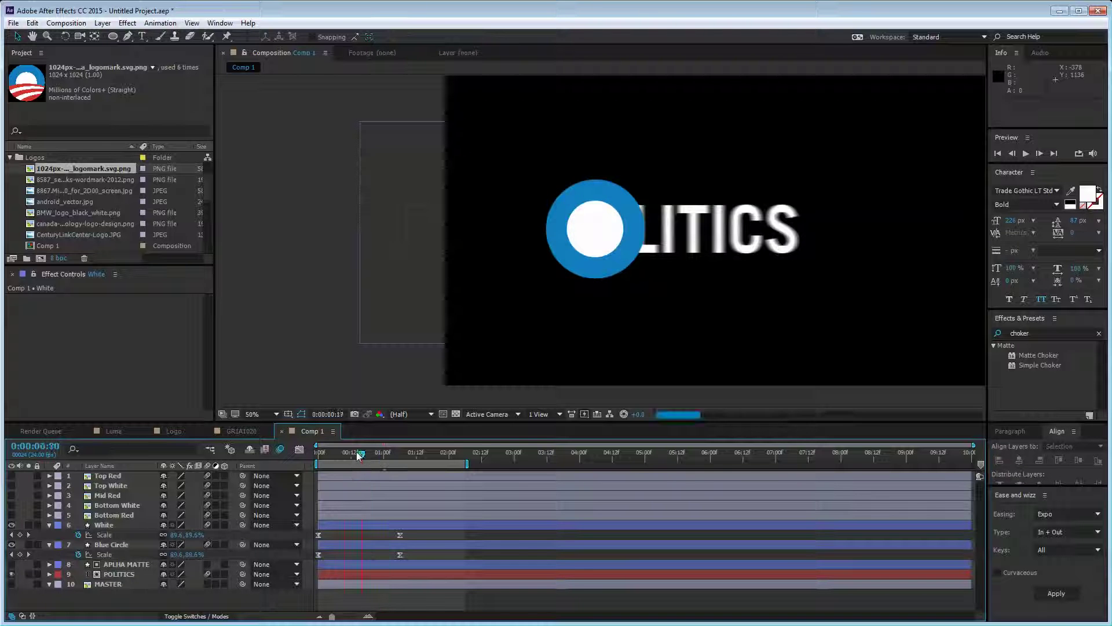
Step: Preview the animation of the circles scaling up and POLITICS sliding out, including at 100% view
key(space)
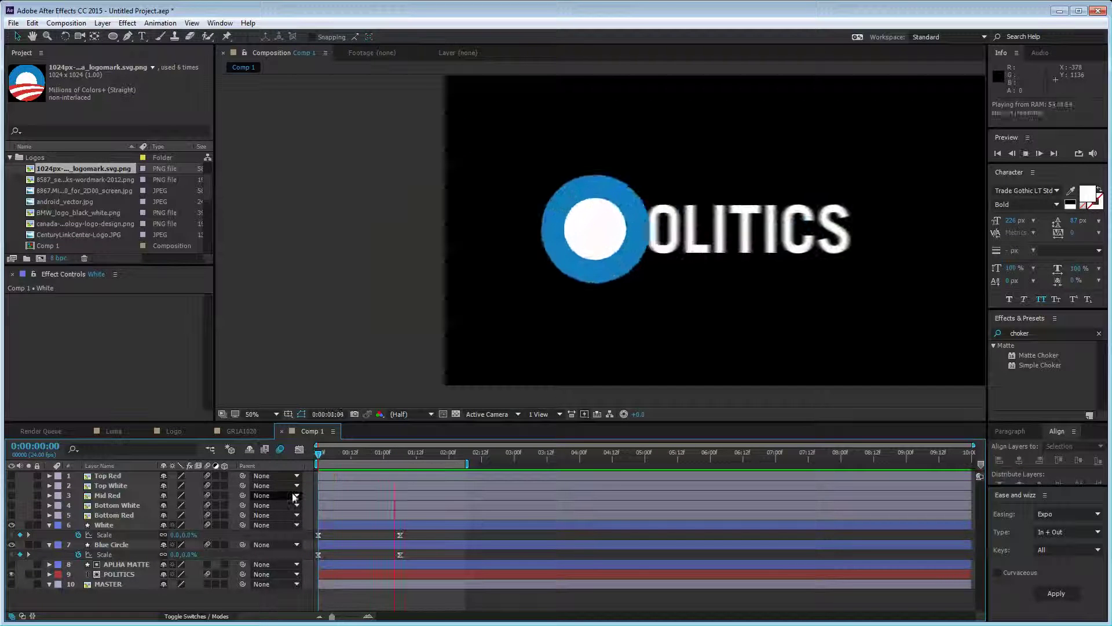
key(space)
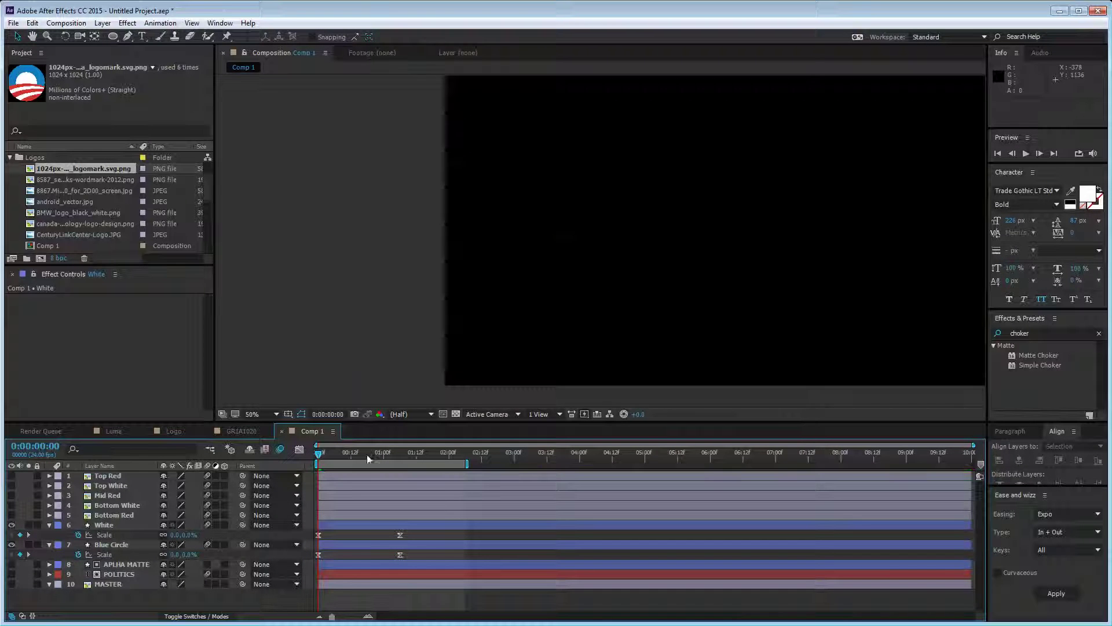
key(space)
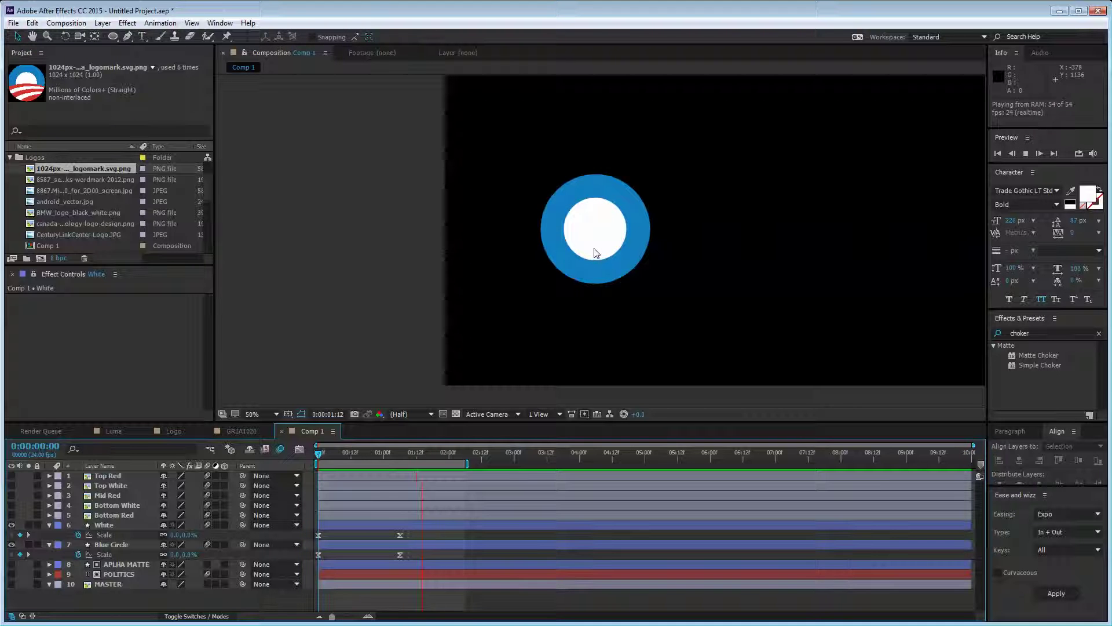
key(space)
scroll(596, 249, up, 2)
key(space)
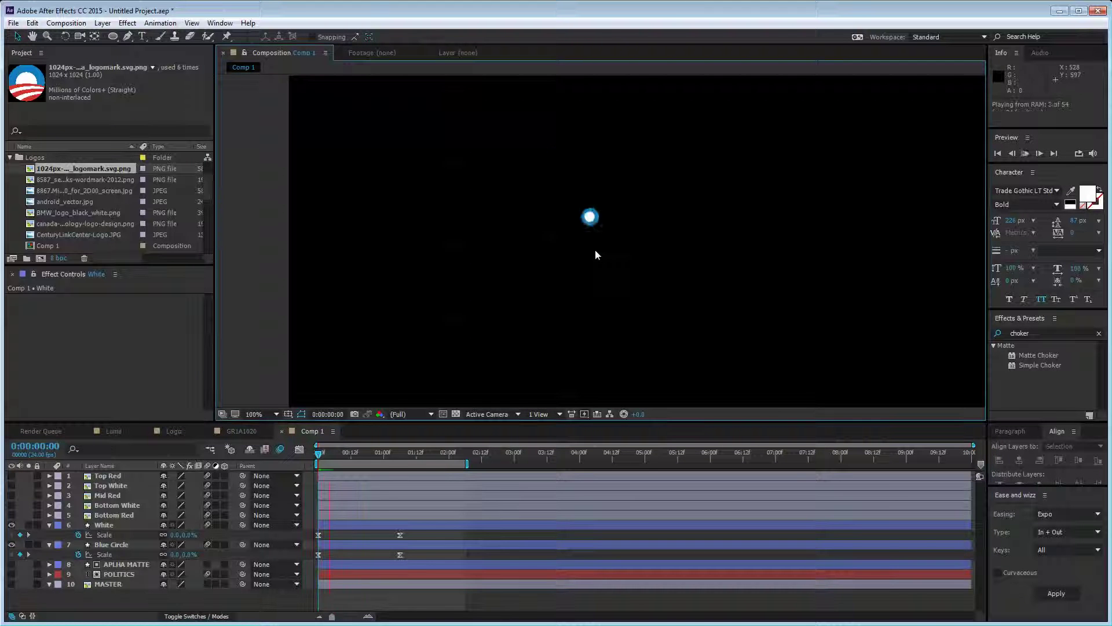
Step: Try delaying the White layer's start by a few frames against Blue Circle and preview the staggered scaling
key(space)
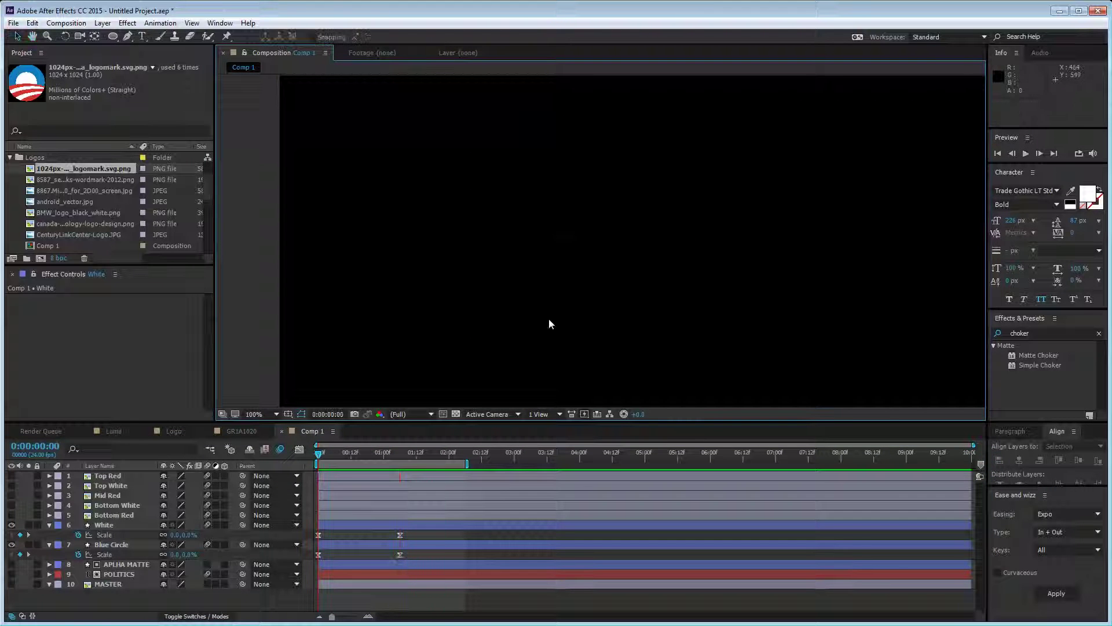
key(space)
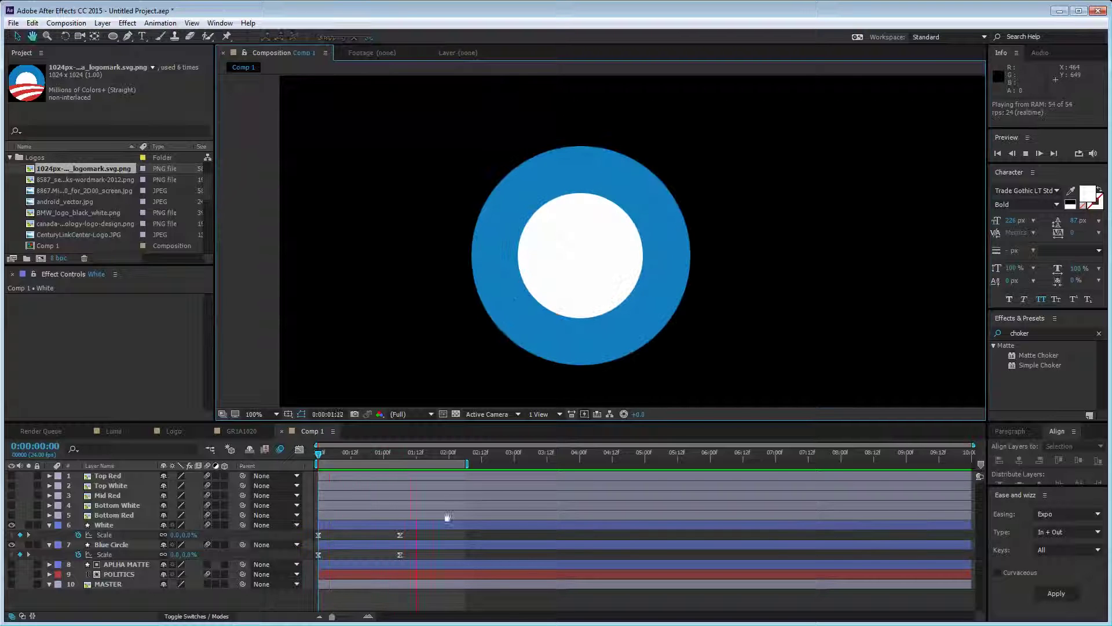
key(space)
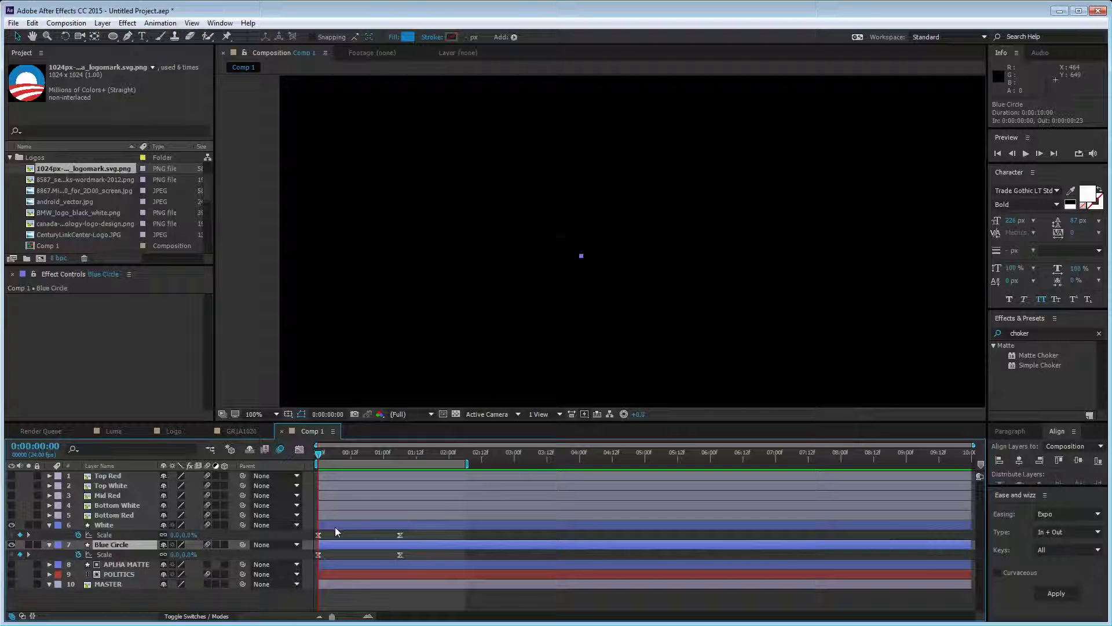
drag(335, 527, 339, 527)
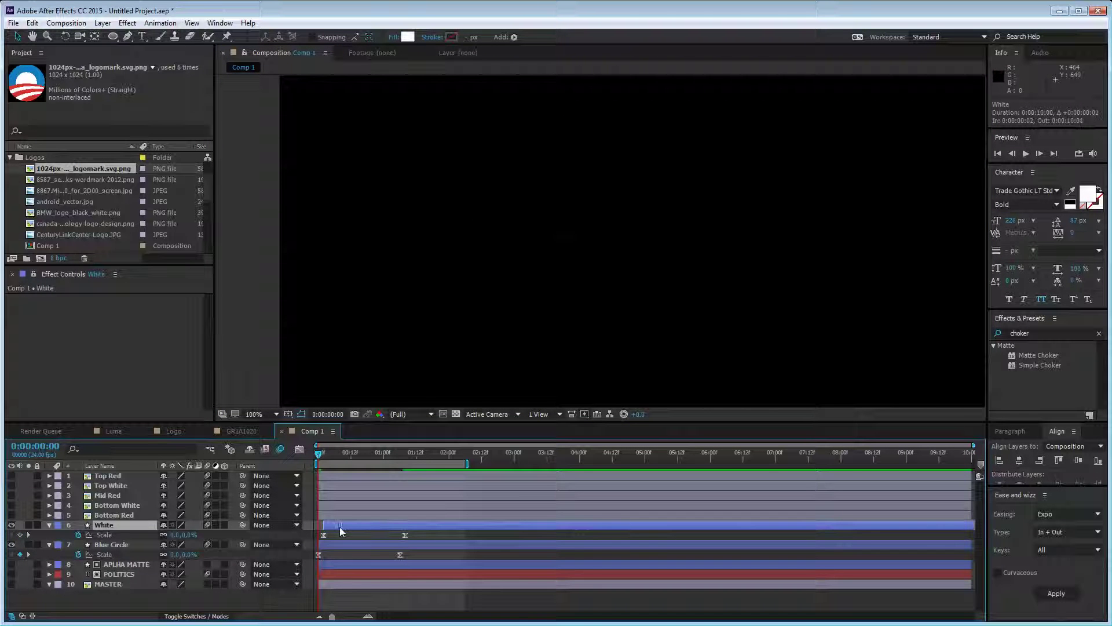
key(space)
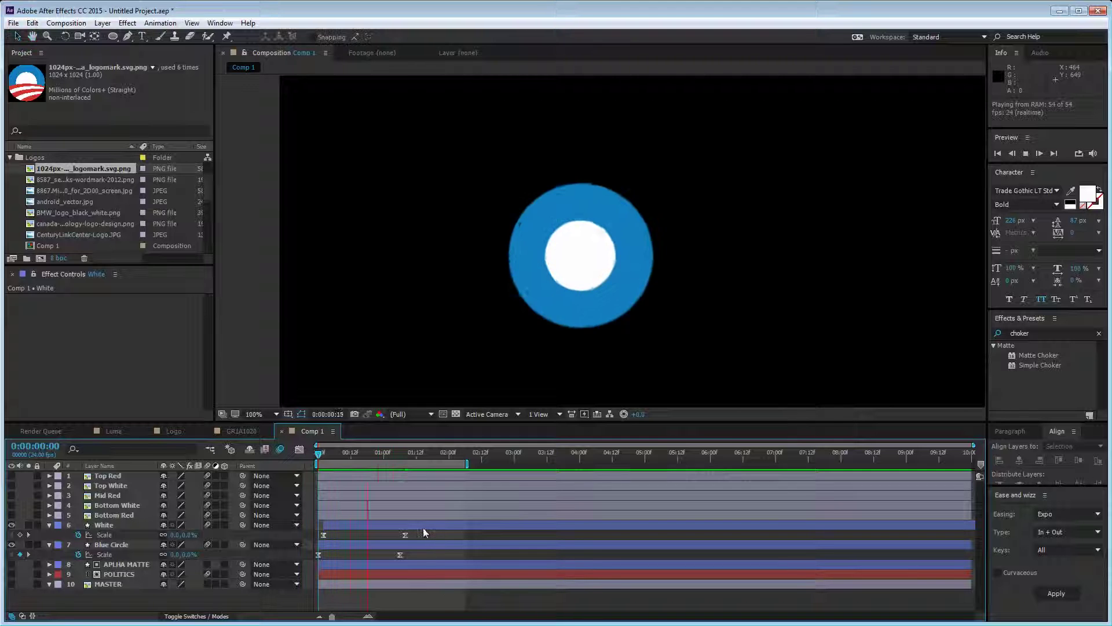
drag(346, 525, 350, 524)
click(458, 534)
key(space)
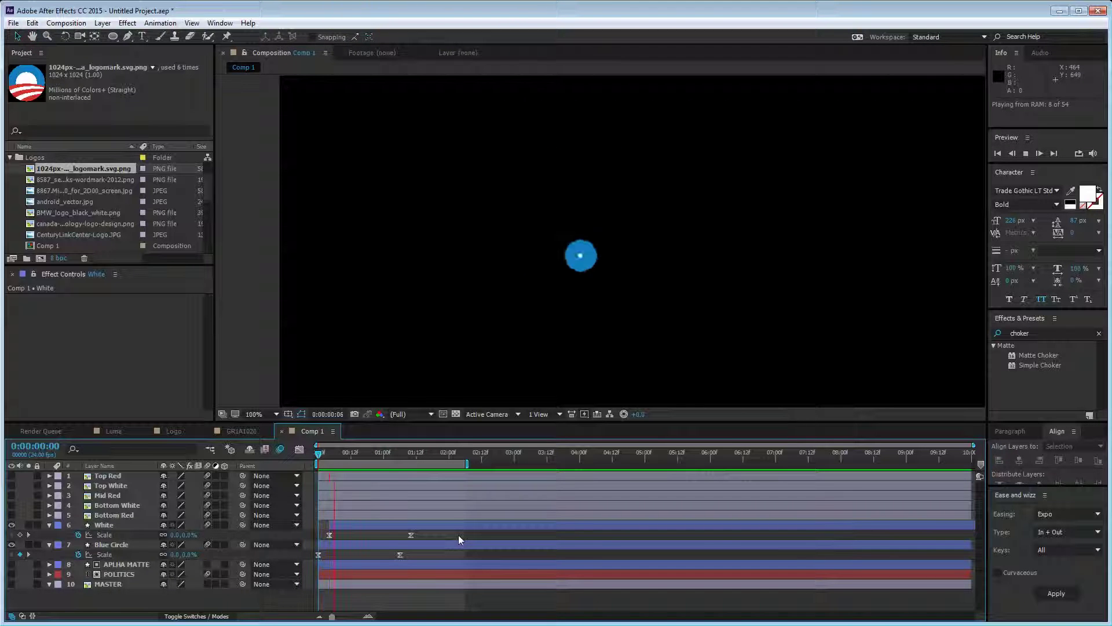
Step: Try starting White about 8 frames in with its final Scale keyframe at 0:00:01:06, and preview the timing
drag(369, 525, 380, 526)
click(438, 531)
key(space)
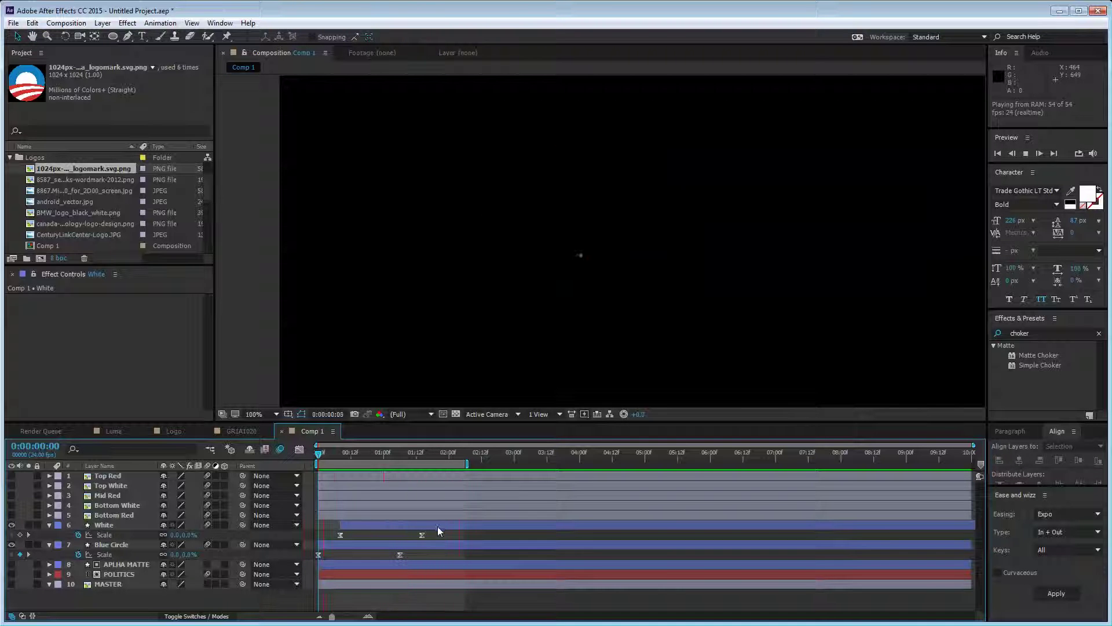
key(space)
drag(422, 535, 407, 537)
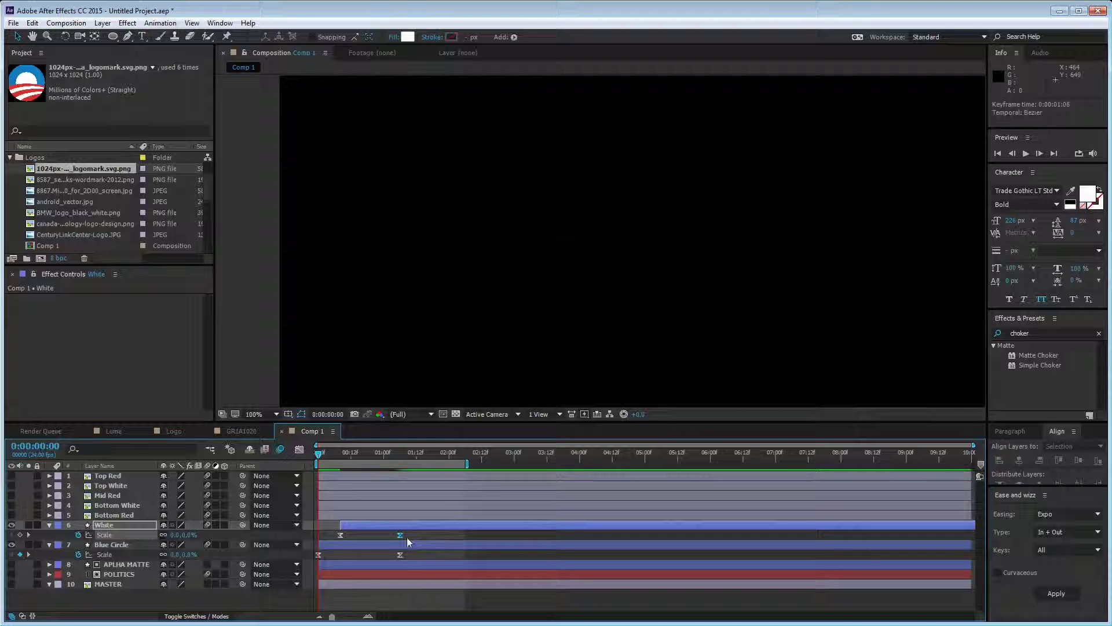
click(417, 534)
key(space)
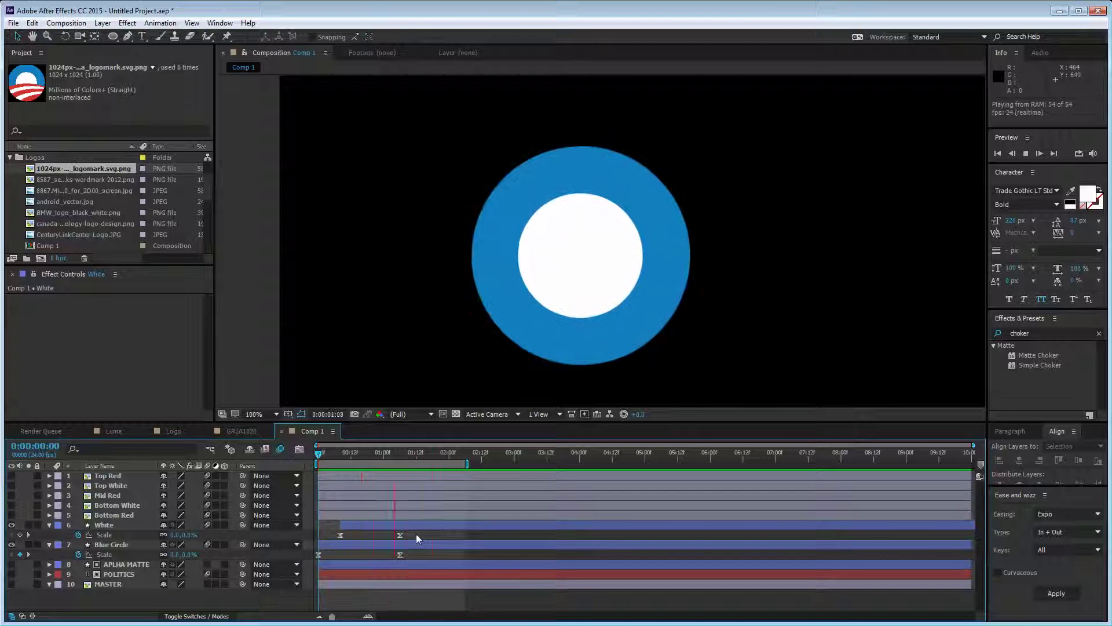
key(space)
Step: Try starting the White layer about 16 frames in while its final Scale keyframe stays at 0:00:01:06, and preview
drag(355, 528, 411, 537)
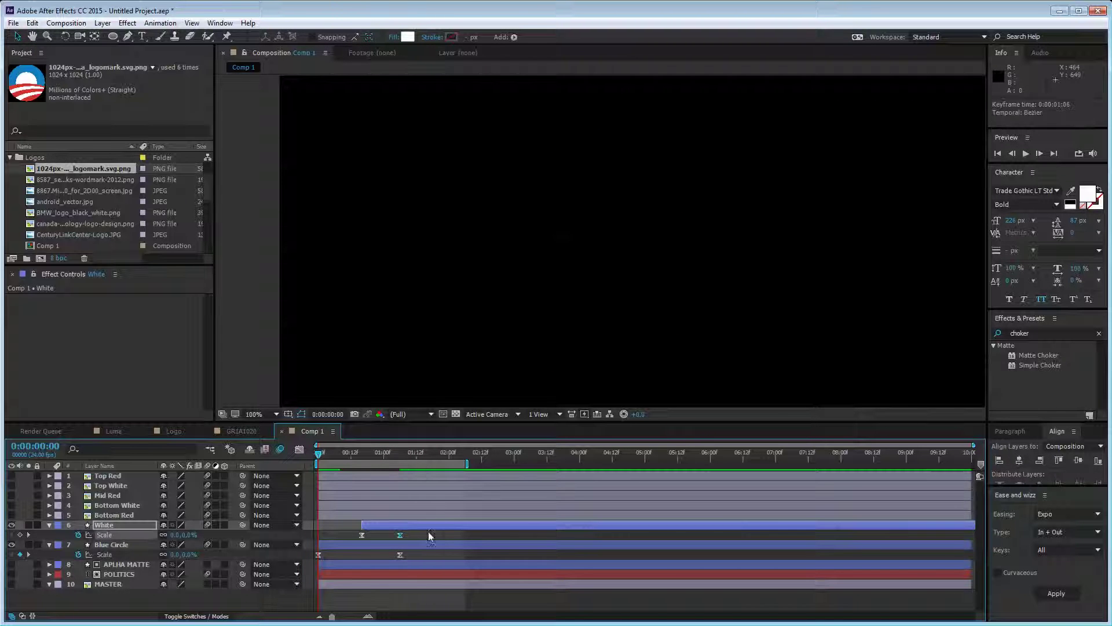
click(428, 531)
key(space)
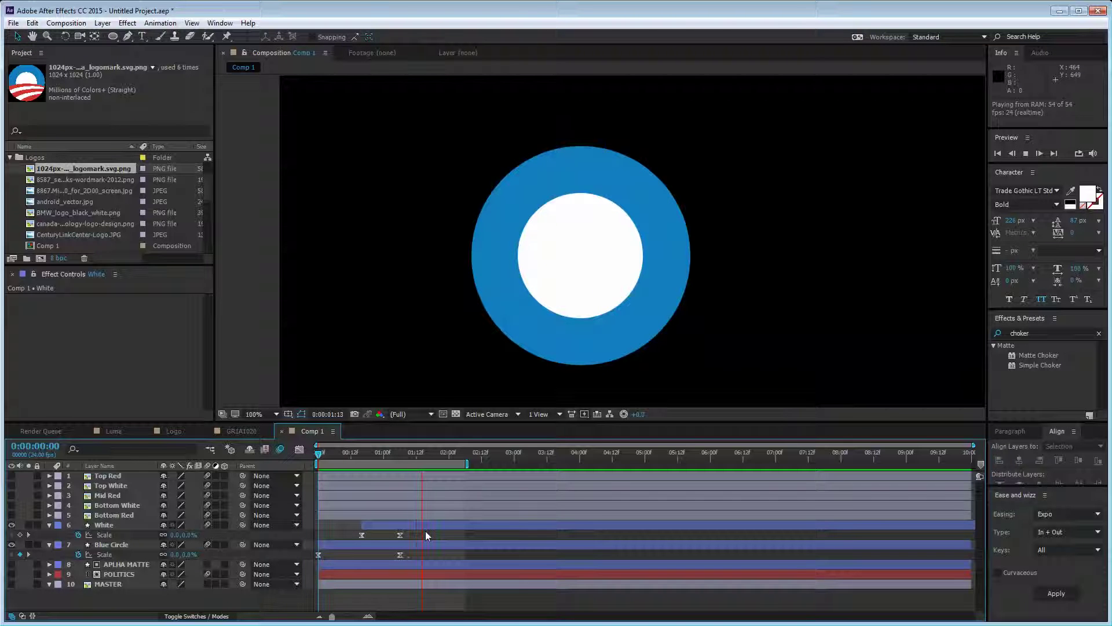
key(space)
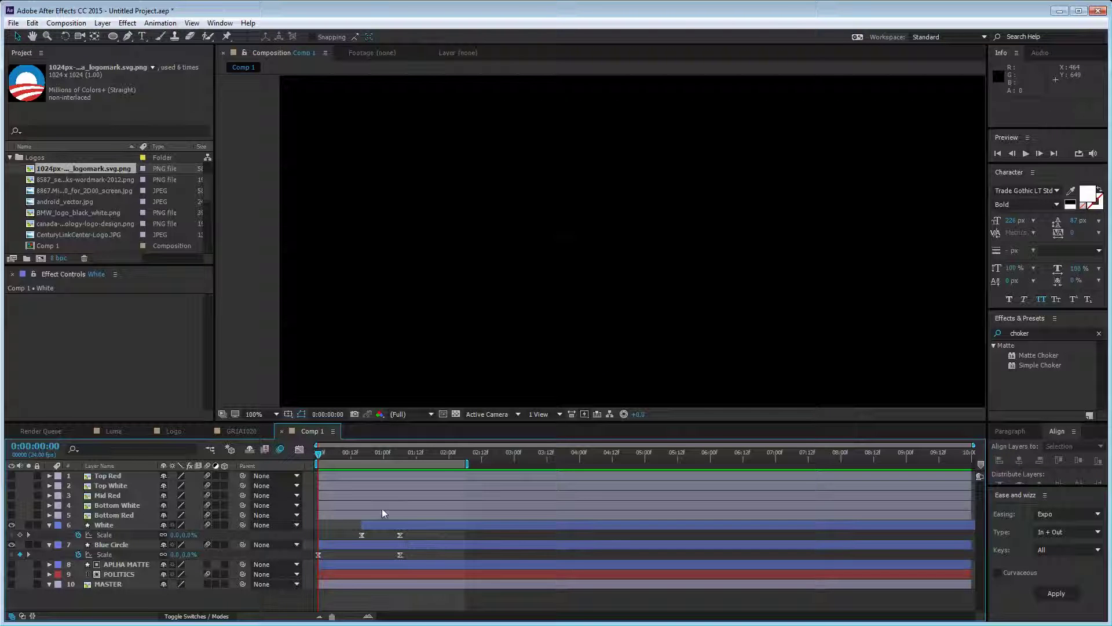
Step: Undo the White layer's timing changes until it starts at 0:00:00:00 again
key(ctrl+z)
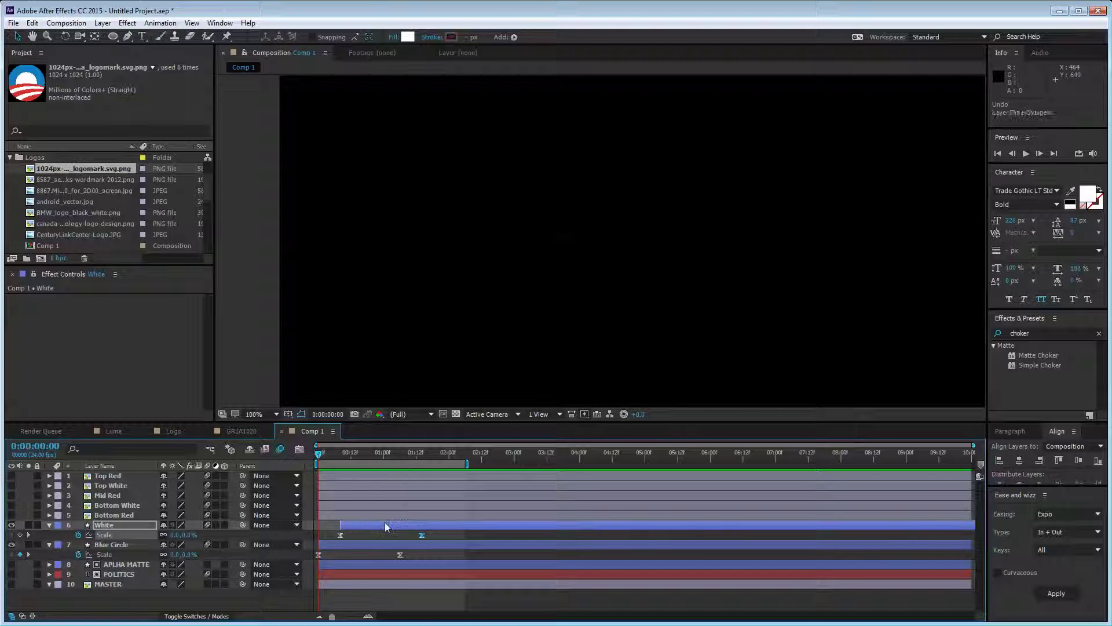
key(bracketleft)
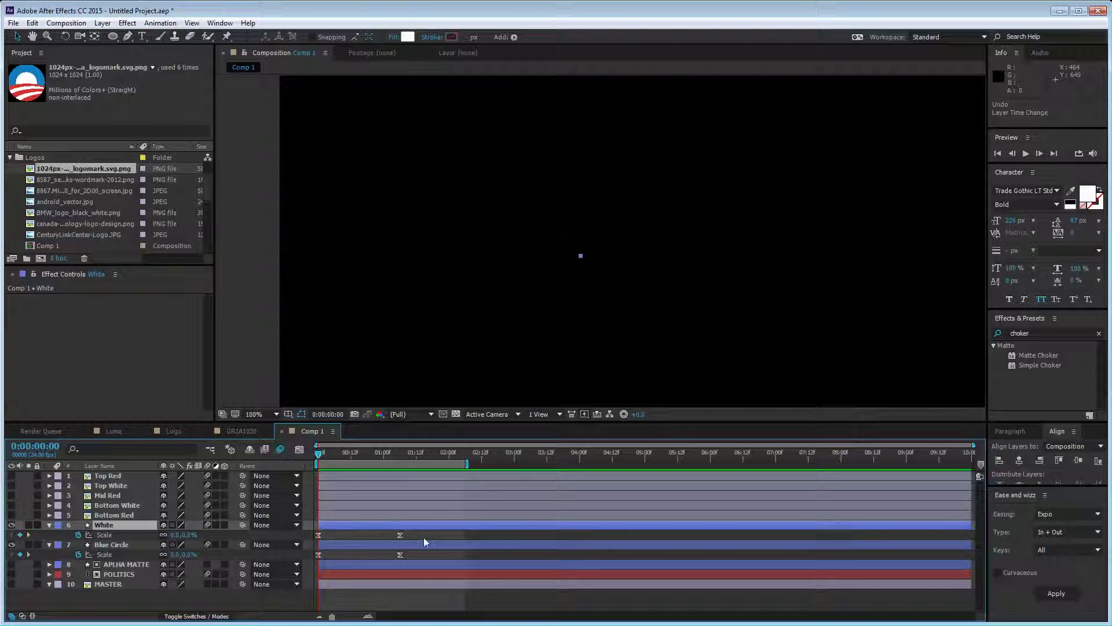
click(423, 539)
Step: Set the Scale of the White and Blue Circle layers to 115% at 0:00:01:06
click(401, 453)
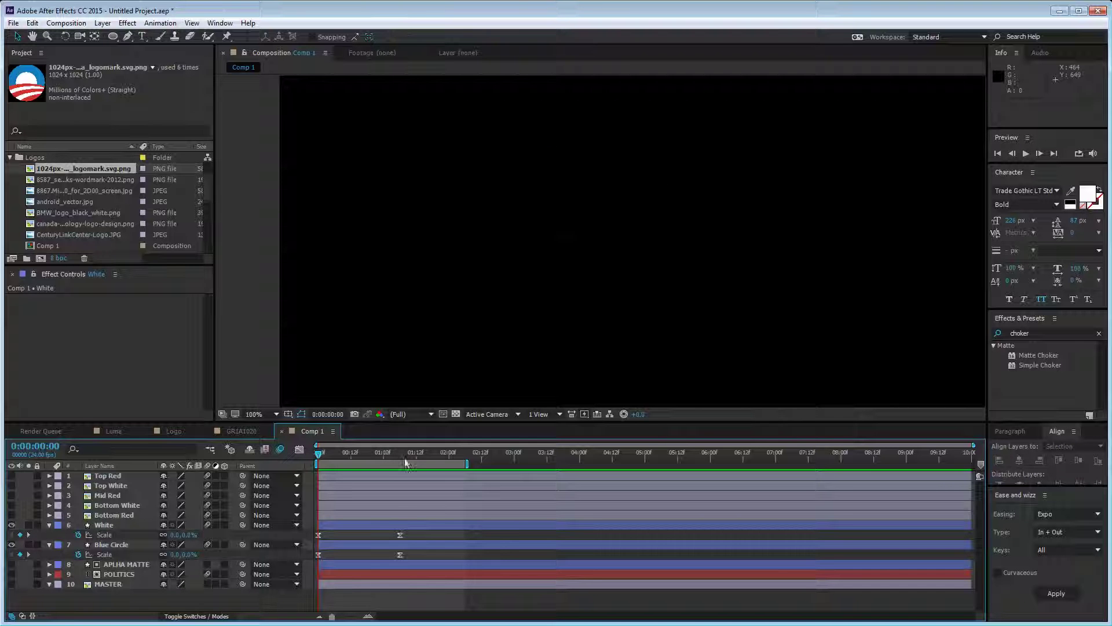
click(181, 534)
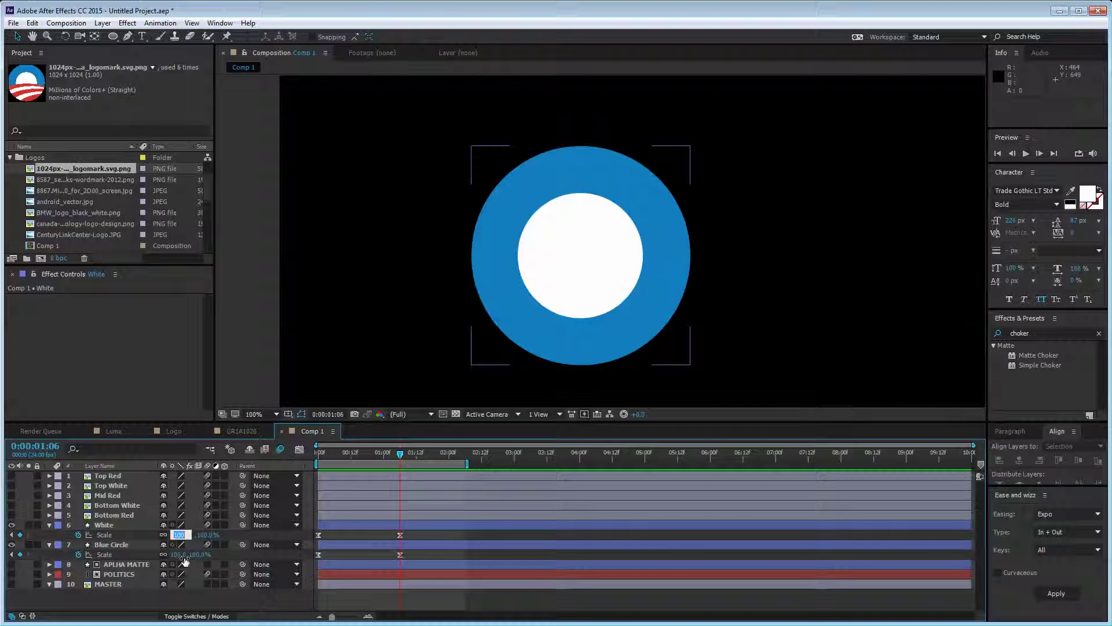
text(15)
click(175, 555)
text(115)
key(Return)
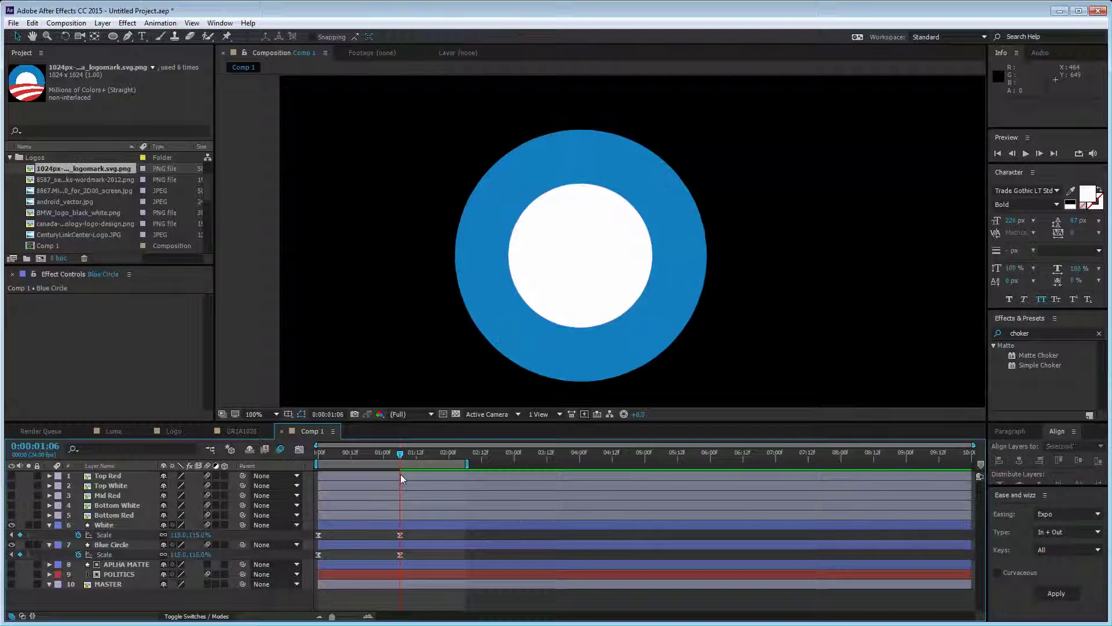
Step: Add Scale keyframes of 100% to the White and Blue Circle layers at 0:00:02:02
key(shift+Page_Down)
text(100)
click(178, 554)
text(100)
key(Return)
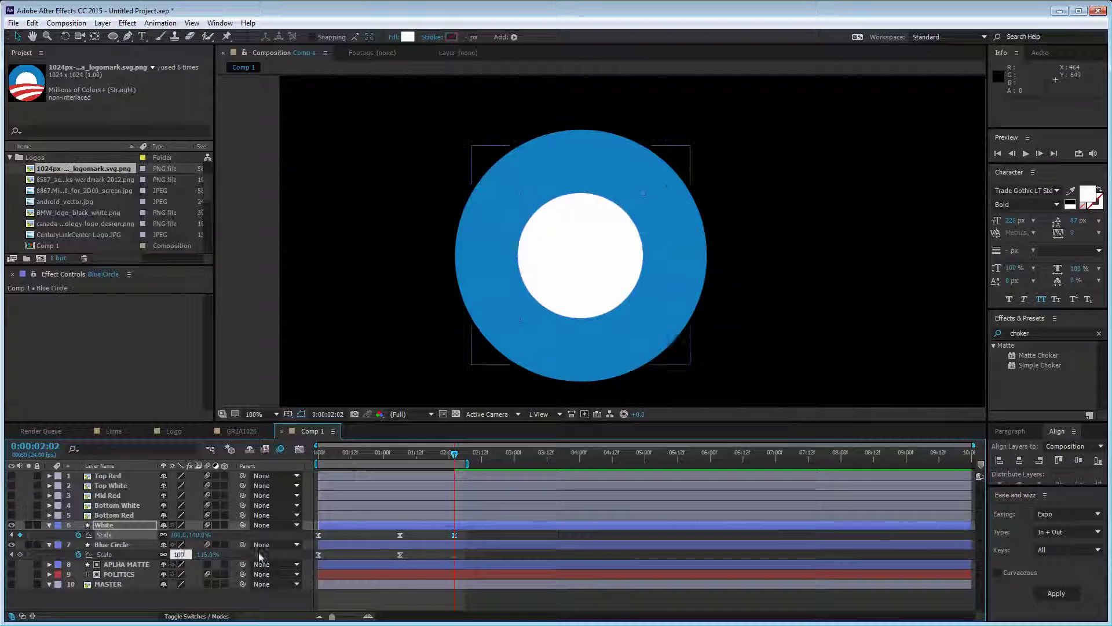
Step: Move the final Scale keyframes of White and Blue Circle earlier to about 0:00:01:17 and preview the overshoot
click(330, 456)
drag(330, 457, 484, 489)
drag(447, 528, 428, 556)
click(433, 595)
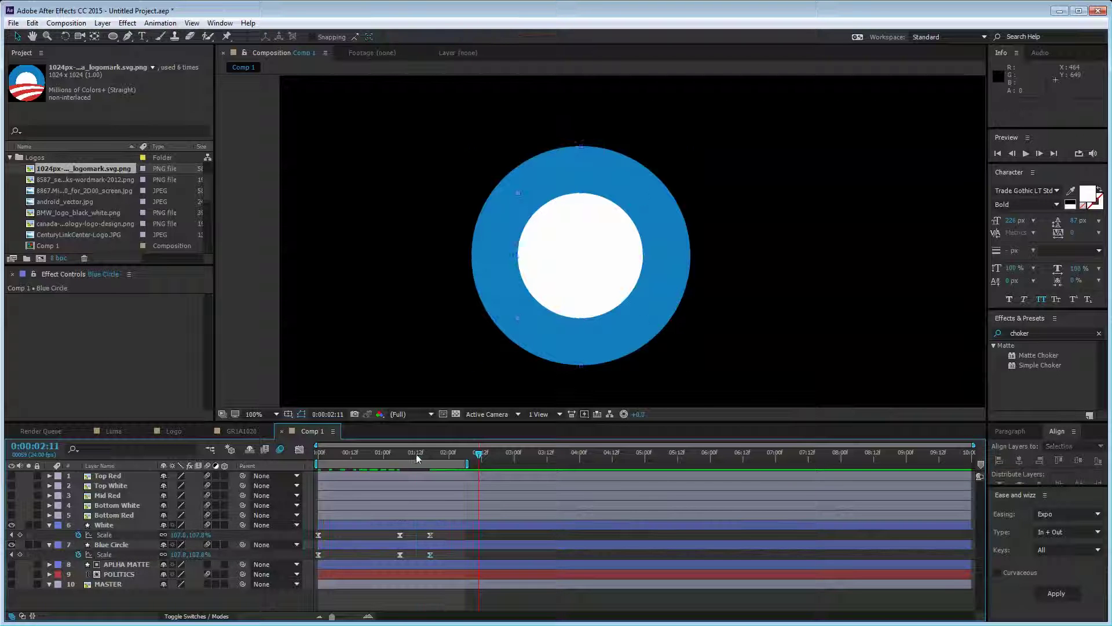
click(416, 454)
key(space)
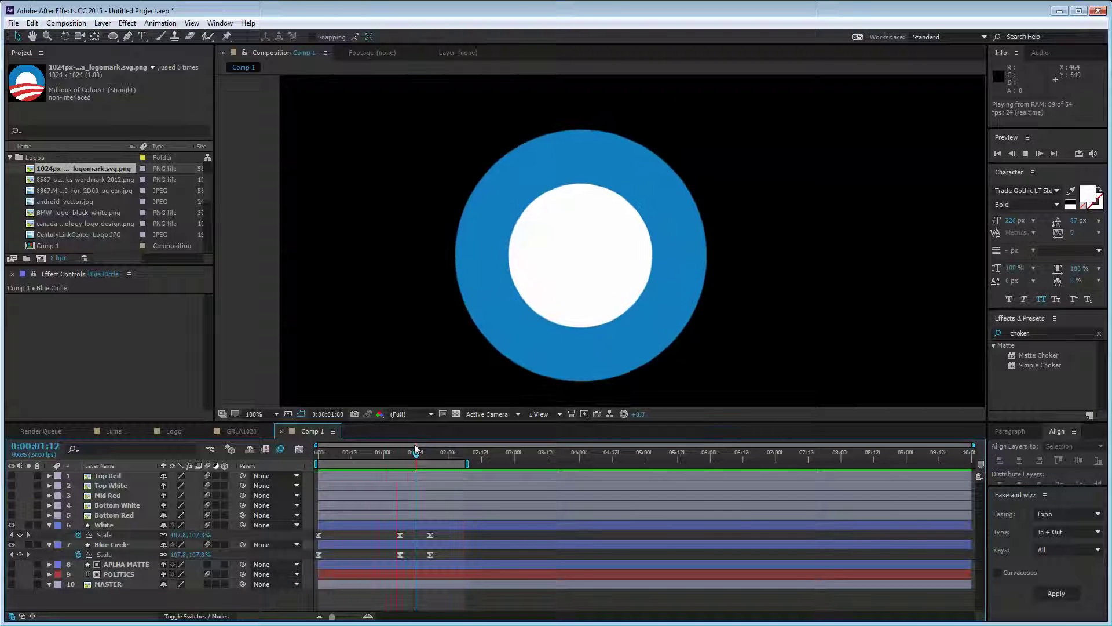
key(space)
Step: Shift the last two Scale keyframes of both circles earlier so the 115% keyframes sit at 0:00:00:23, and preview
drag(444, 564, 381, 540)
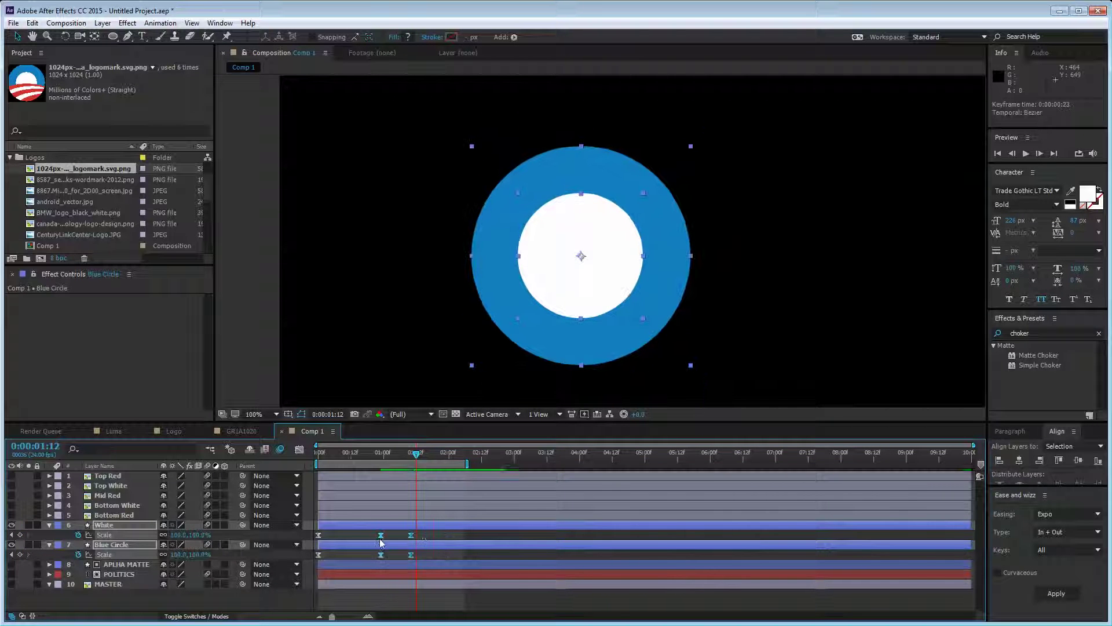
click(429, 530)
key(space)
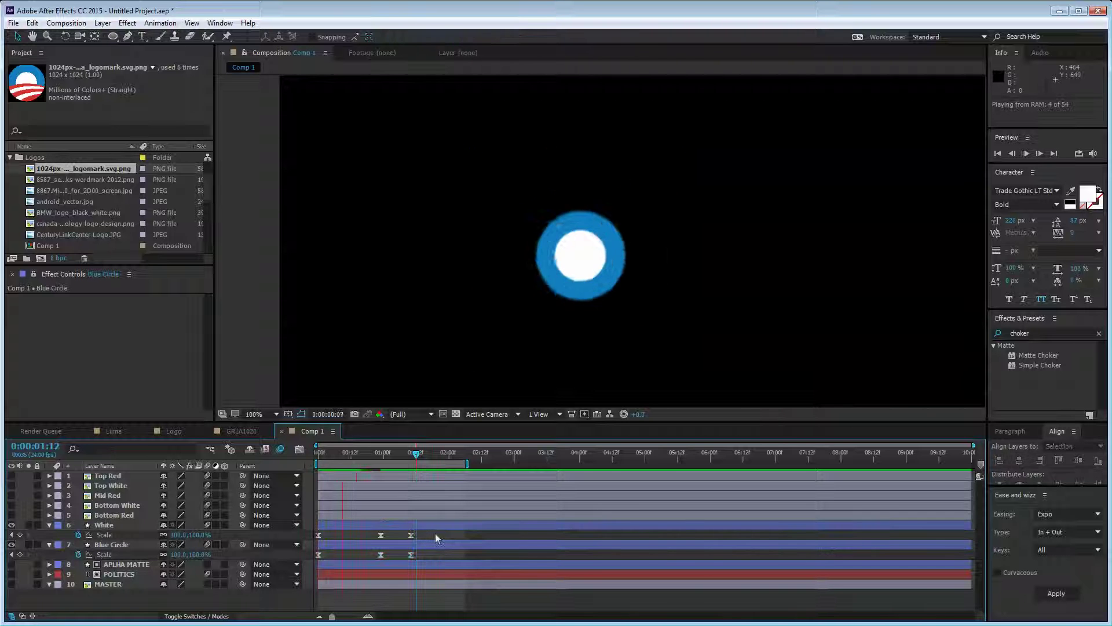
key(space)
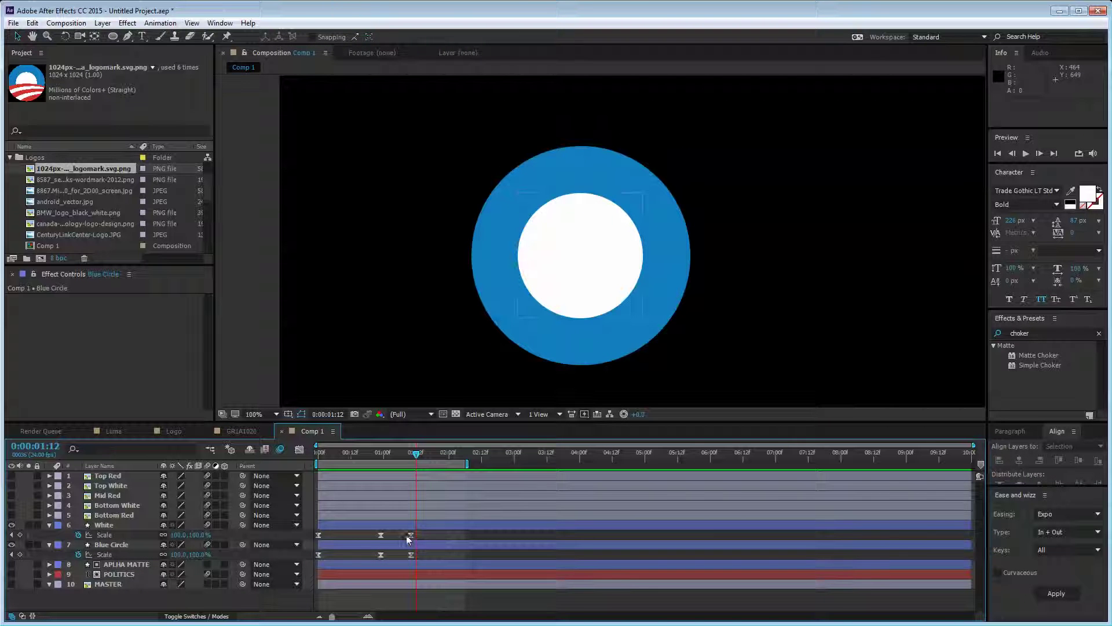
Step: Move the final Scale keyframes of White and Blue Circle a few frames later, to about 0:00:01:14, and preview
click(411, 534)
shift+click(411, 554)
drag(411, 555, 422, 554)
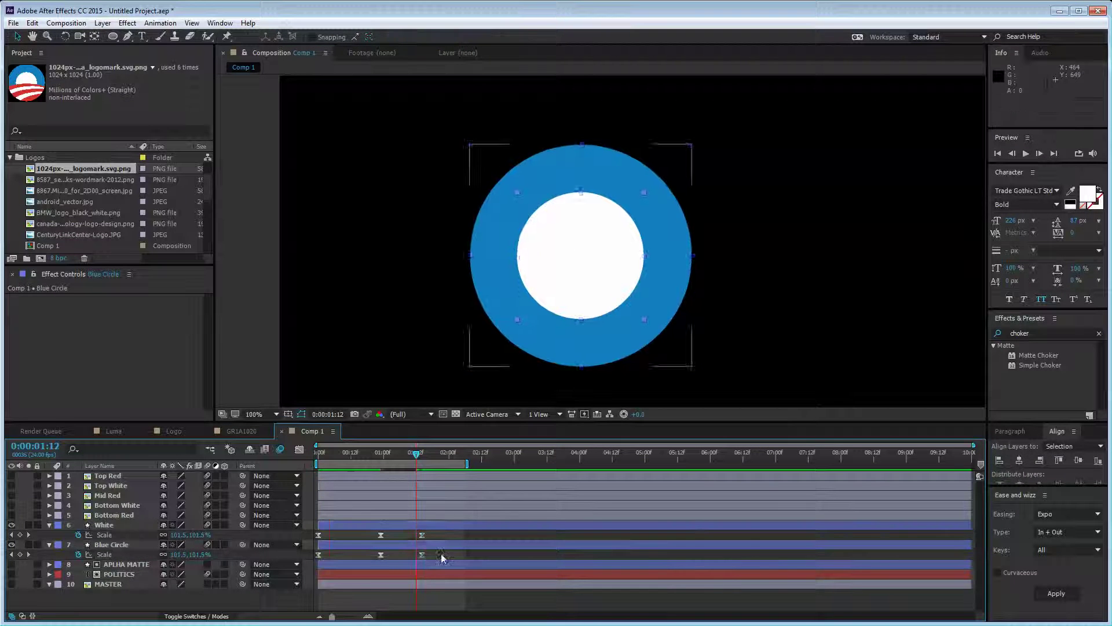
key(space)
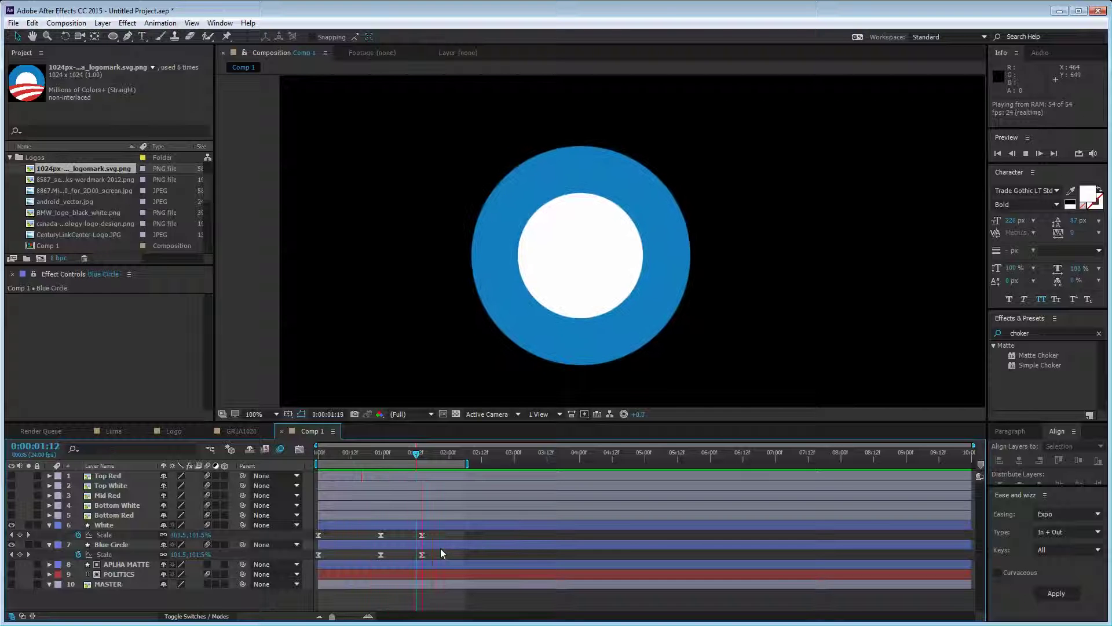
key(space)
click(441, 537)
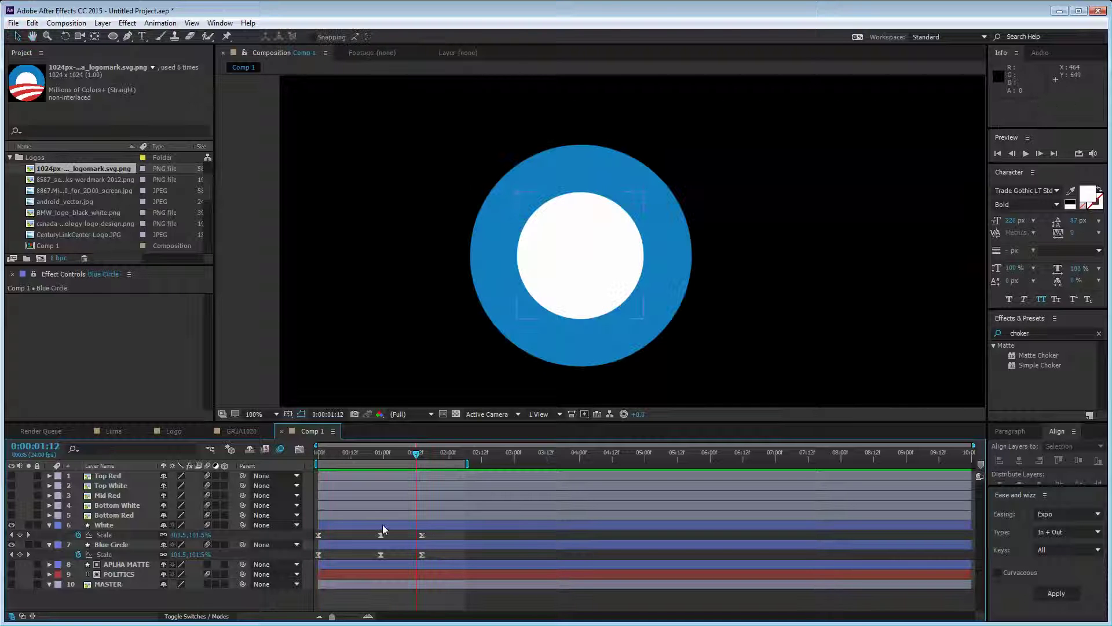
Step: Delay the White layer's start by about 6 frames and preview the staggered circles
drag(383, 529, 399, 529)
key(space)
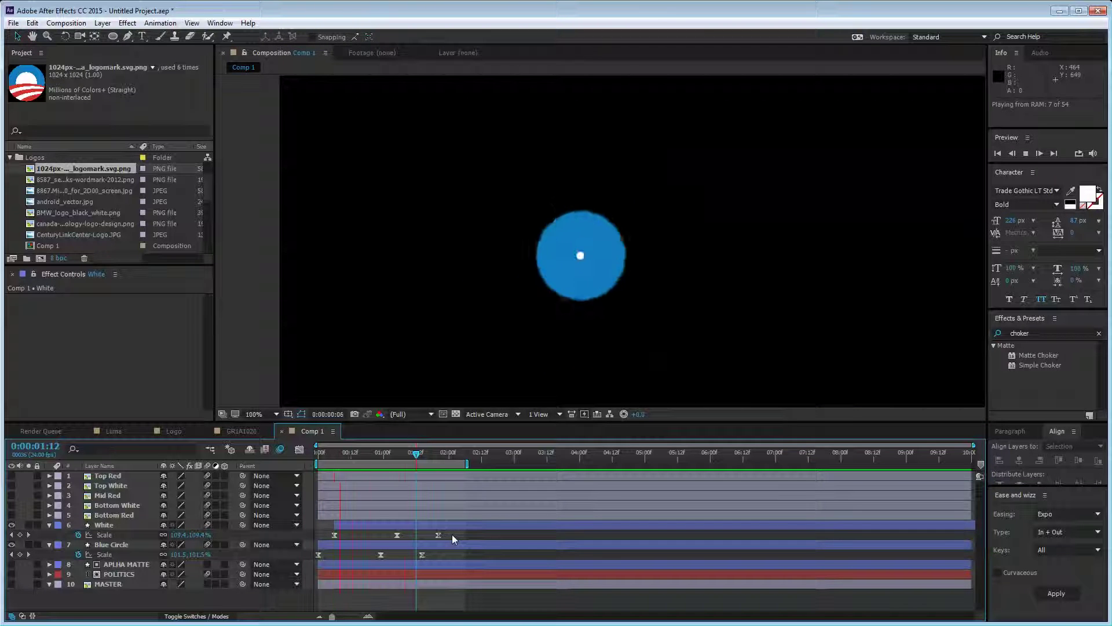
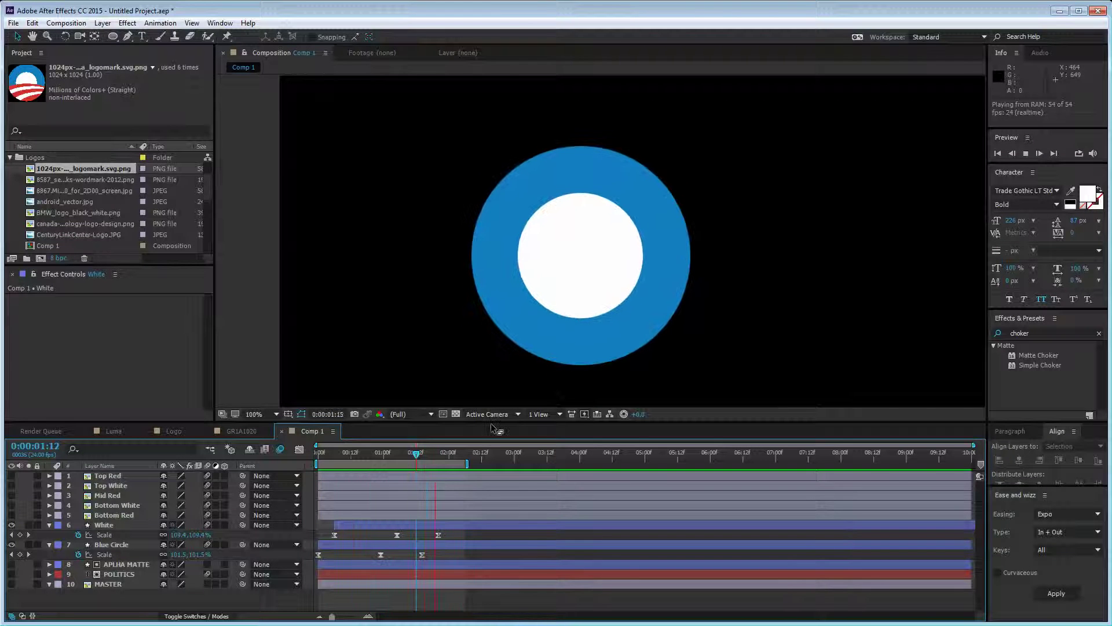
key(space)
Step: Go to 0:00:02:00 and collapse the keyframed properties of all layers
drag(375, 457, 453, 467)
key(ctrl+a)
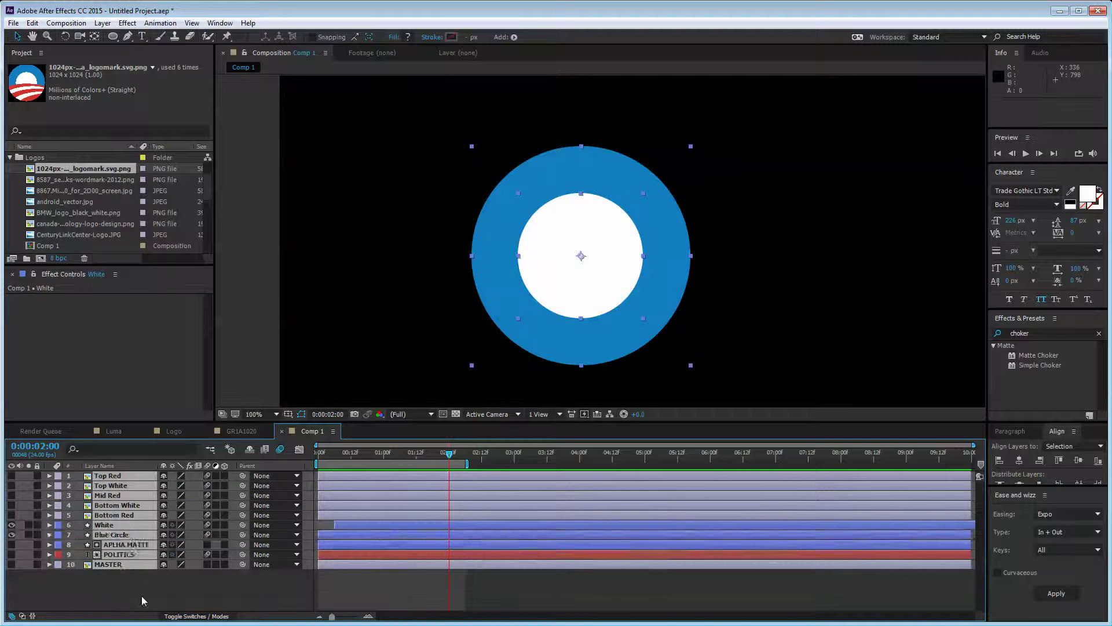
key(u)
Step: Make the Bottom Red stripe visible, leaving the other four stripe layers hidden
click(118, 515)
shift+click(113, 477)
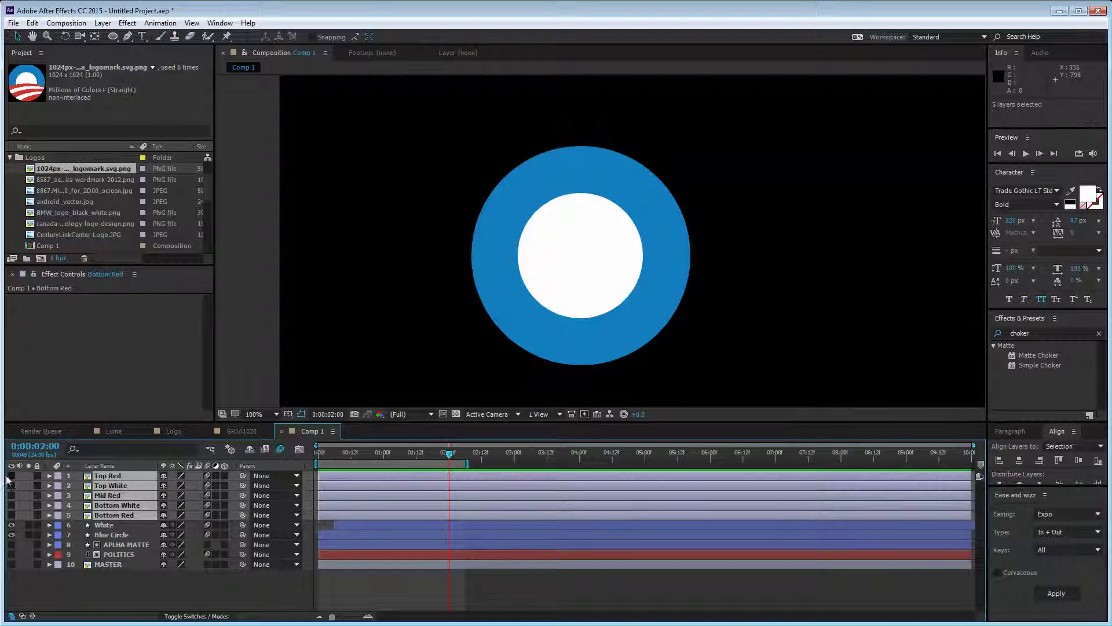
mouse_move(11, 479)
mouse_down()
mouse_move(11, 515)
mouse_move(12, 476)
mouse_up()
click(79, 589)
click(117, 516)
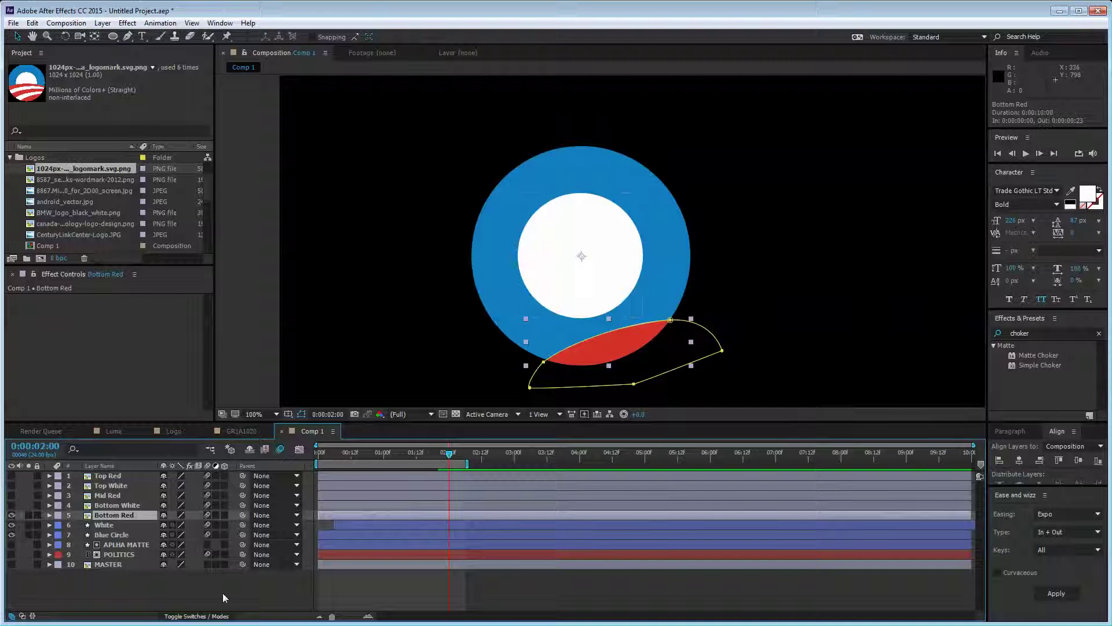
click(191, 601)
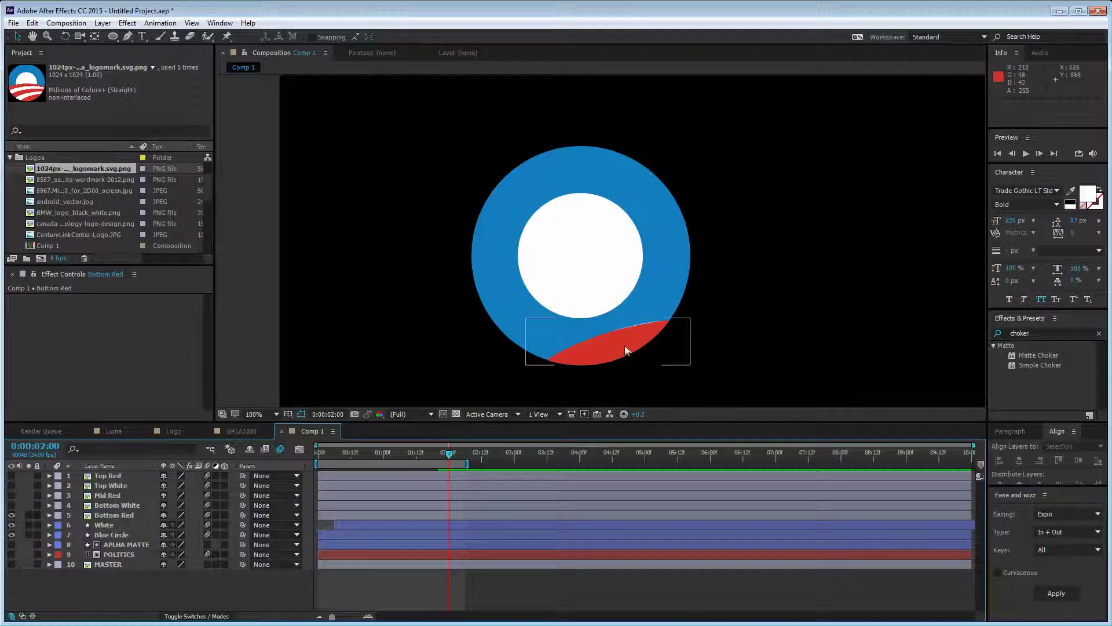
Step: Try moving the Bottom Red stripe off the circle, undo the move, and inspect the stripe at 200%
drag(625, 350, 694, 384)
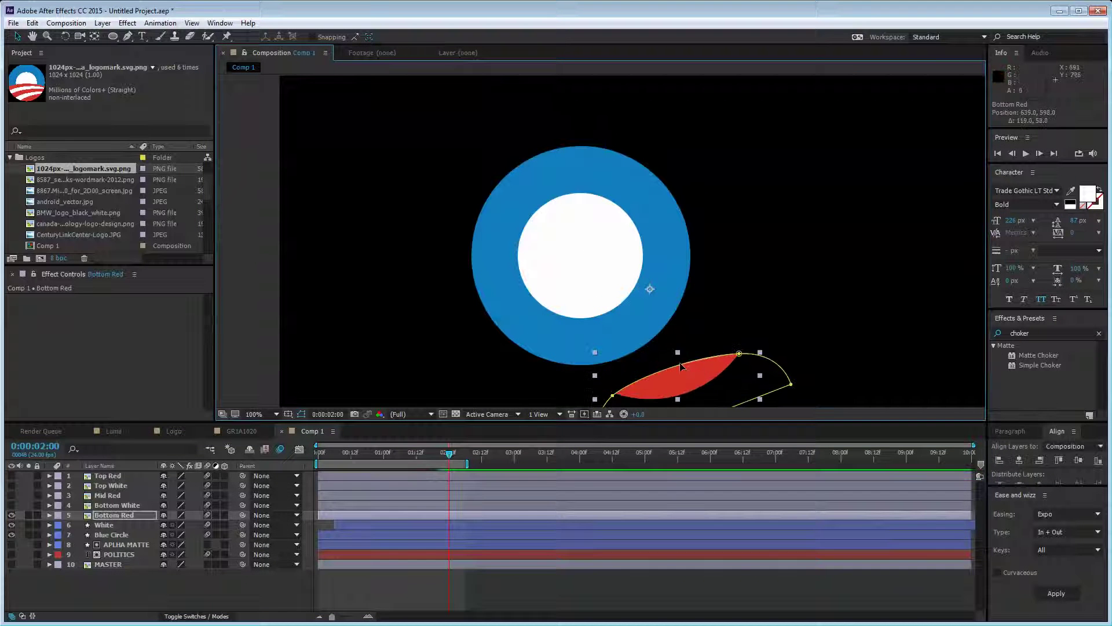
key(ctrl+z)
scroll(695, 325, up, 2)
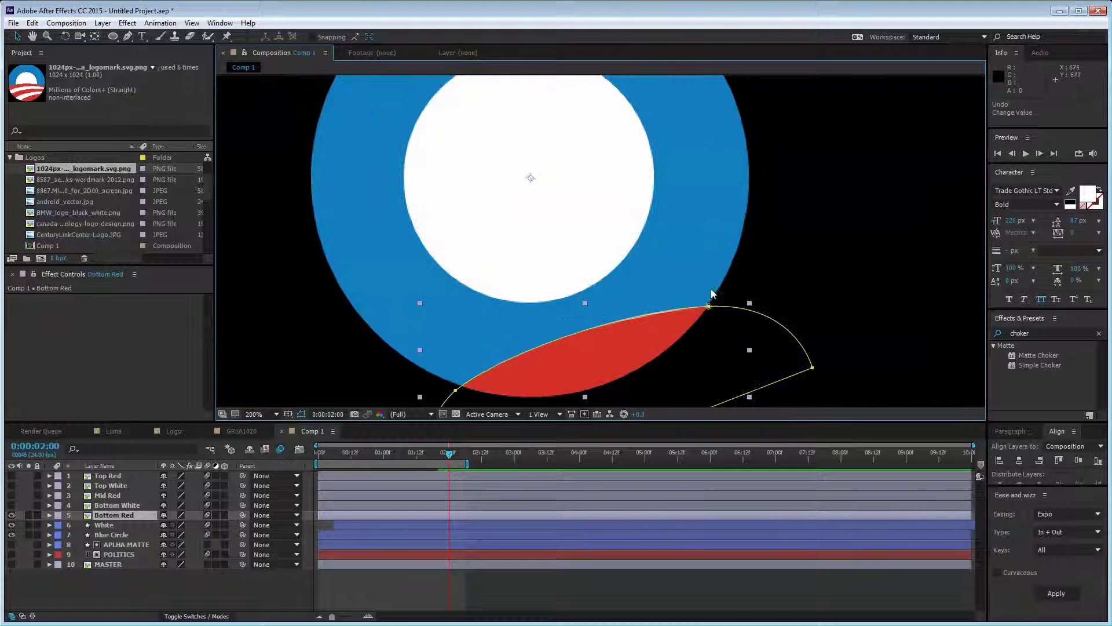
scroll(712, 293, down, 3)
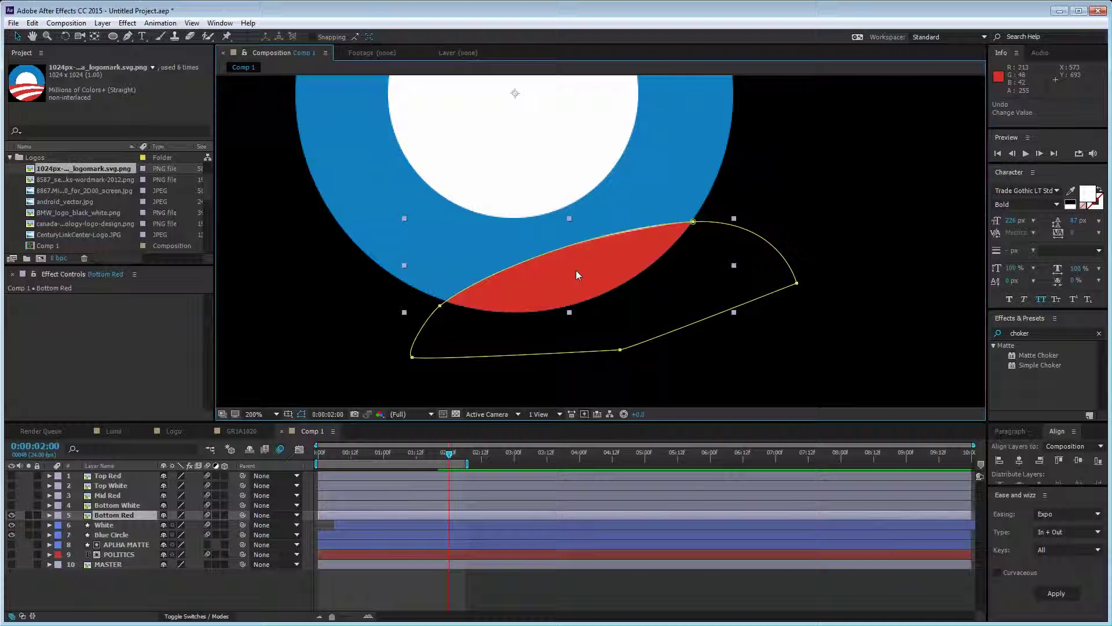
Step: Try moving the Bottom Red stripe down past the circle's lower edge, and undo the move
drag(576, 270, 634, 311)
key(ctrl+z)
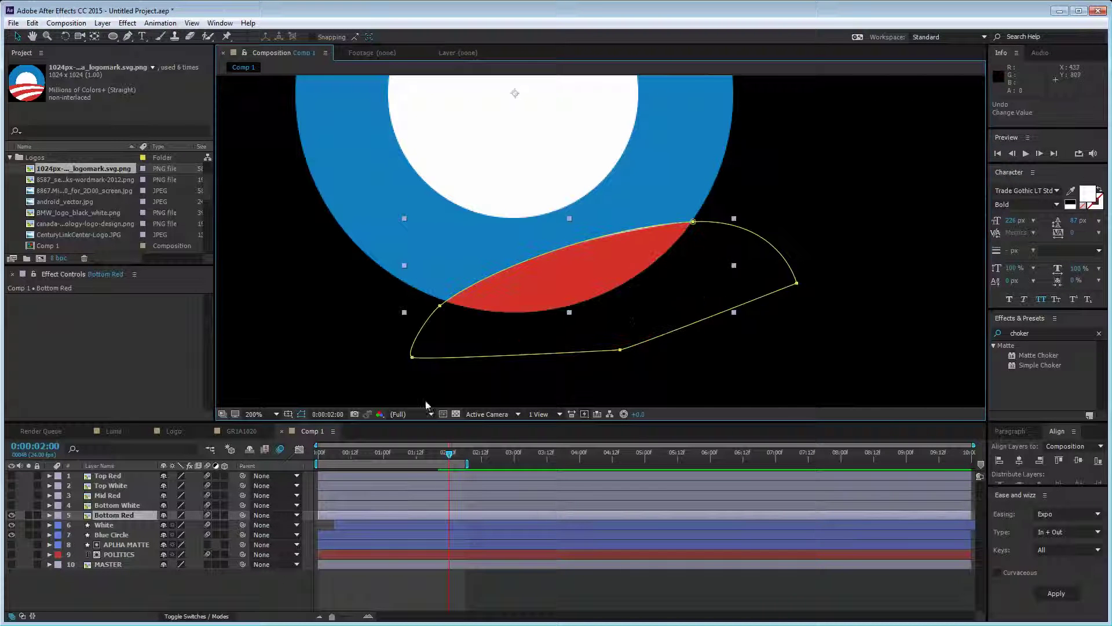
click(124, 588)
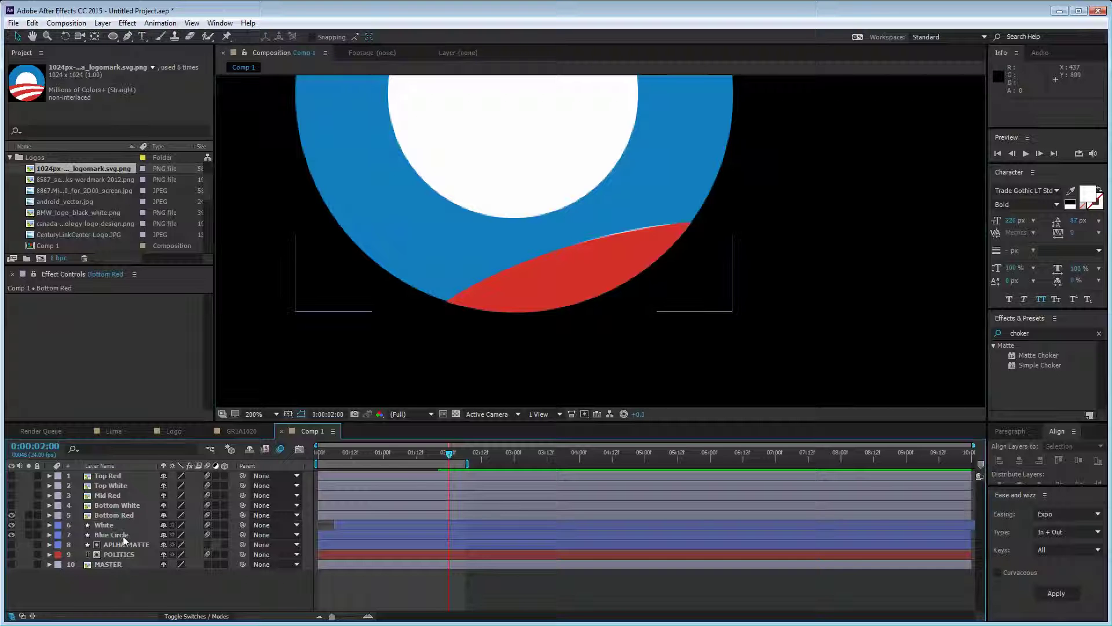
Step: Duplicate the Blue Circle layer, place the copy directly above Bottom Red, and show the layers' track matte settings
click(123, 537)
key(slash)
drag(482, 259, 486, 319)
click(112, 536)
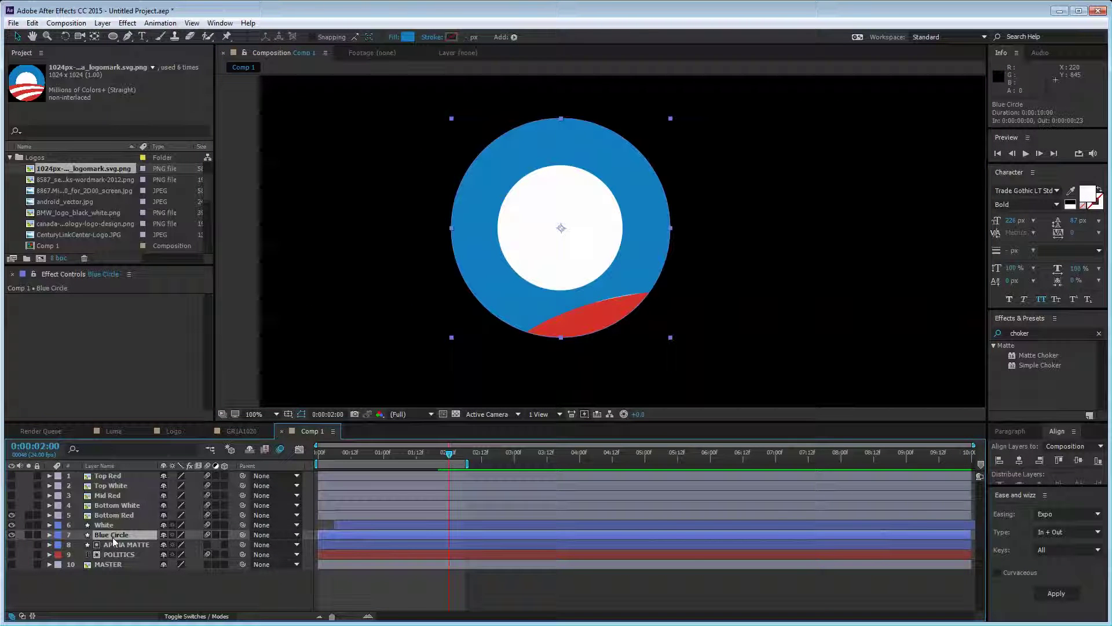
key(ctrl+d)
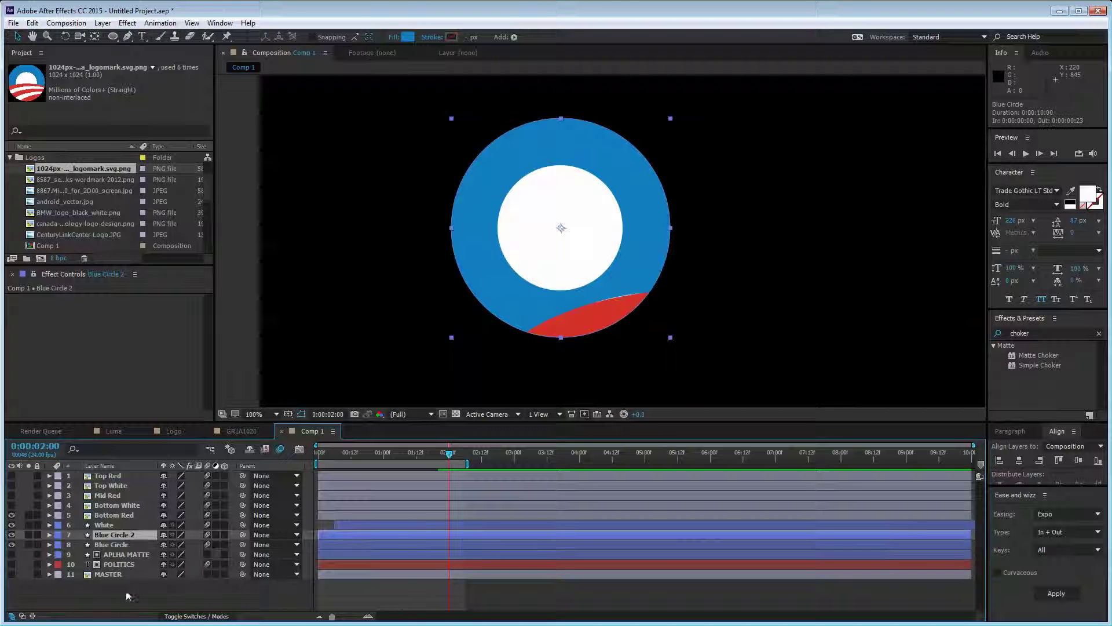
drag(123, 536, 114, 516)
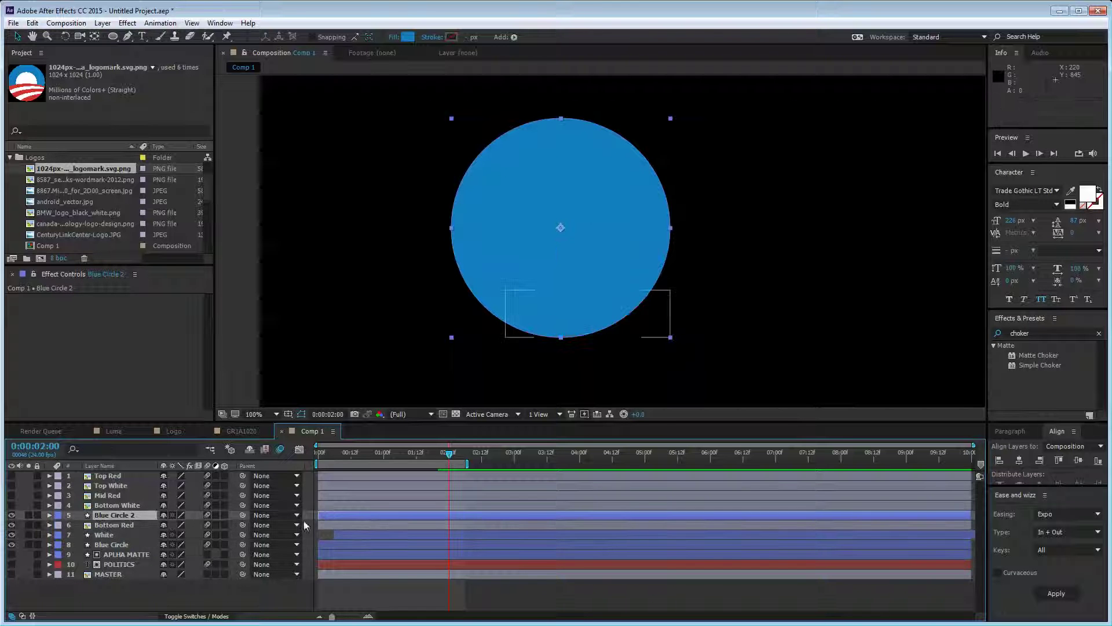
click(120, 524)
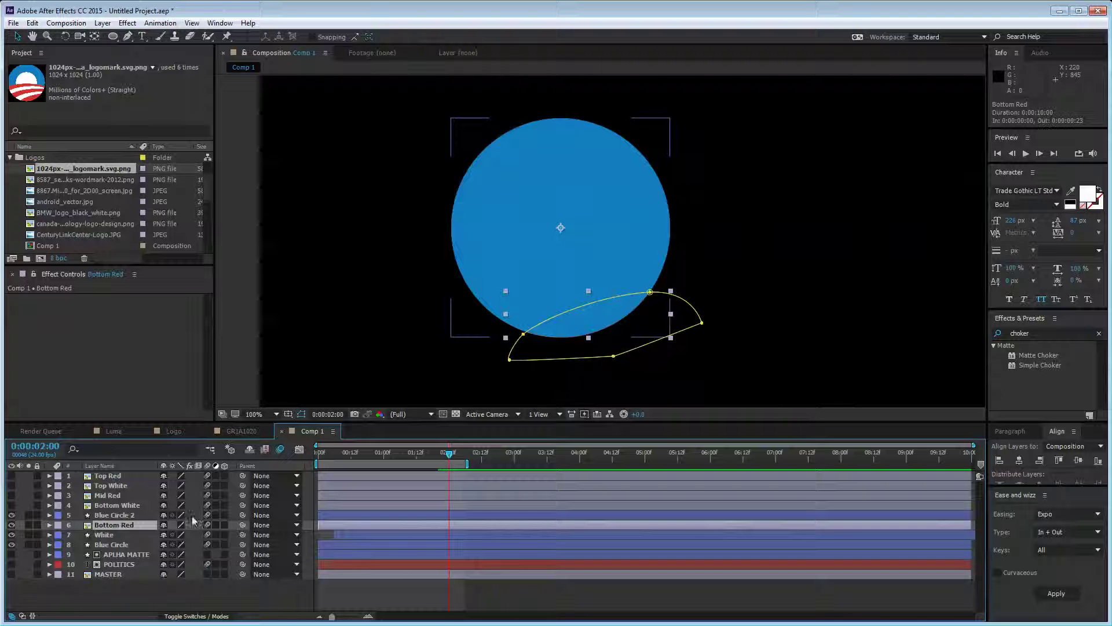
click(200, 617)
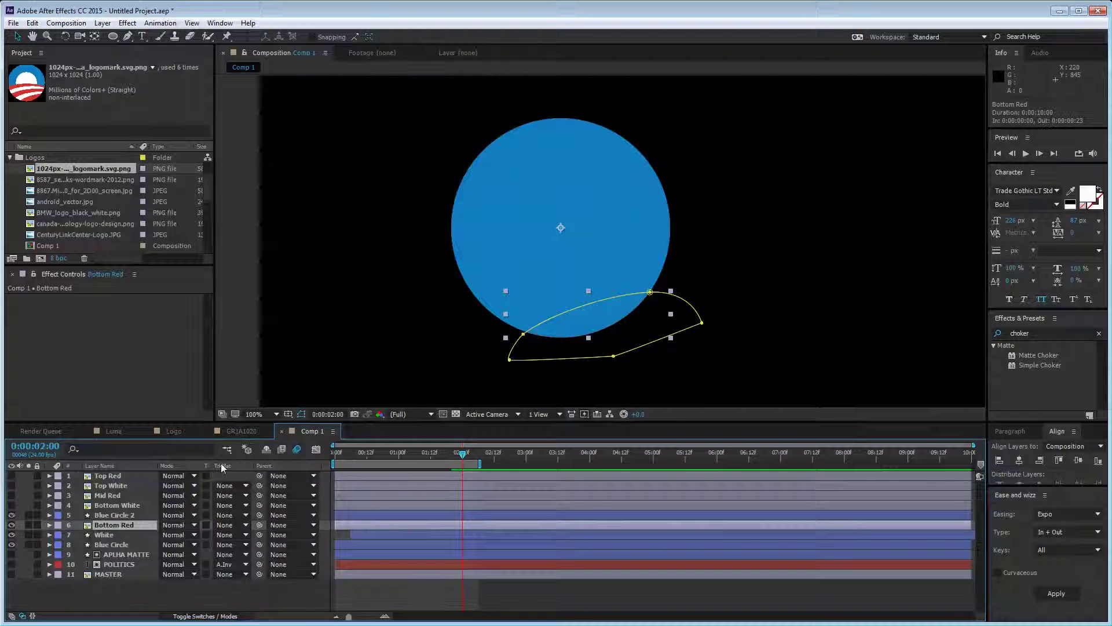
Step: Try Alpha Inverted Matte "Blue Circle 2" as Bottom Red's track matte and check it at the first frame
click(231, 525)
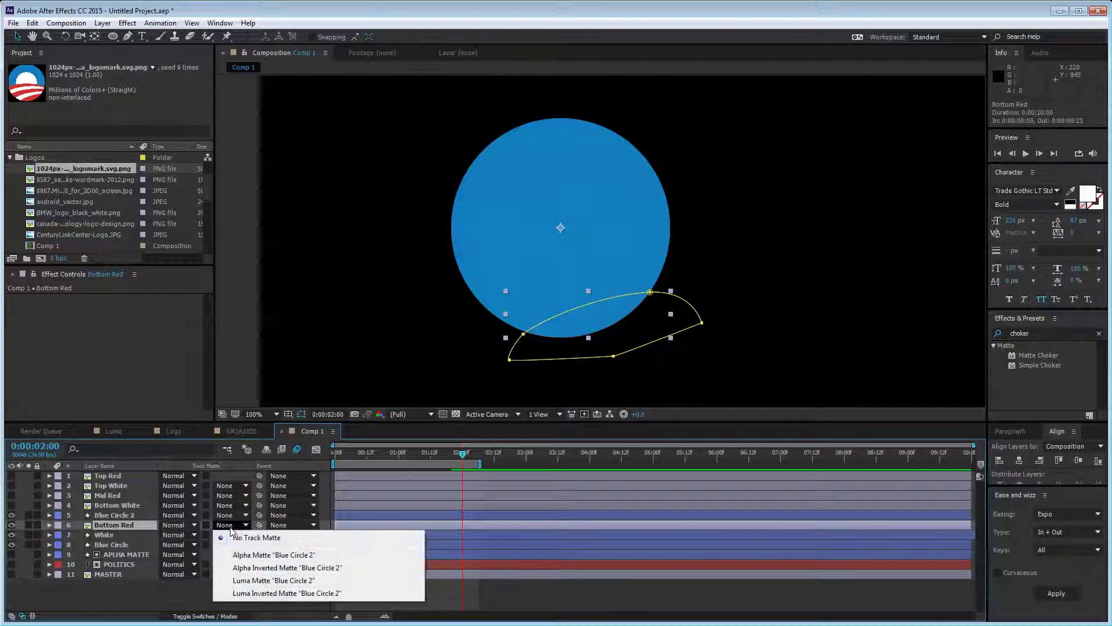
click(241, 569)
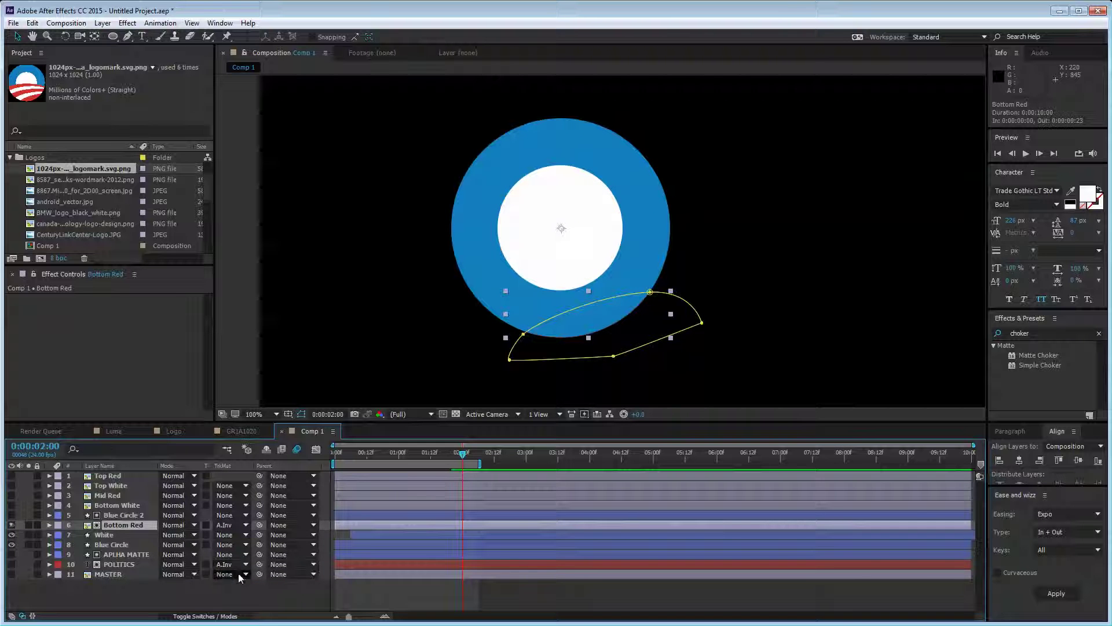
click(214, 607)
click(335, 457)
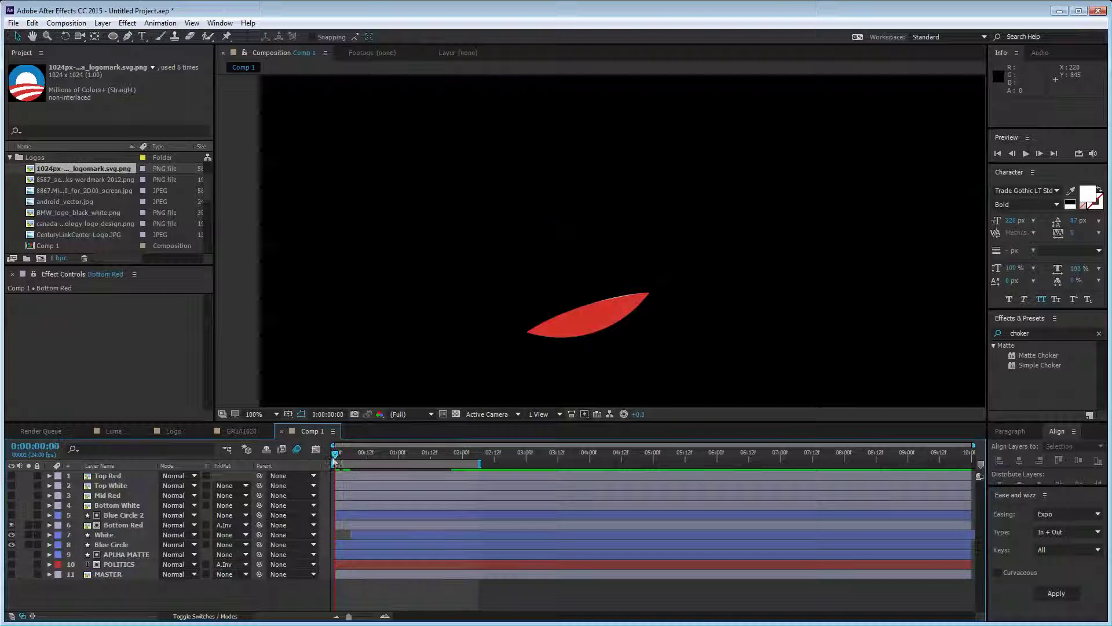
Step: Set Bottom Red's track matte to Alpha Matte "Blue Circle 2" and scrub the animation to 0:00:01:17
click(223, 526)
click(233, 524)
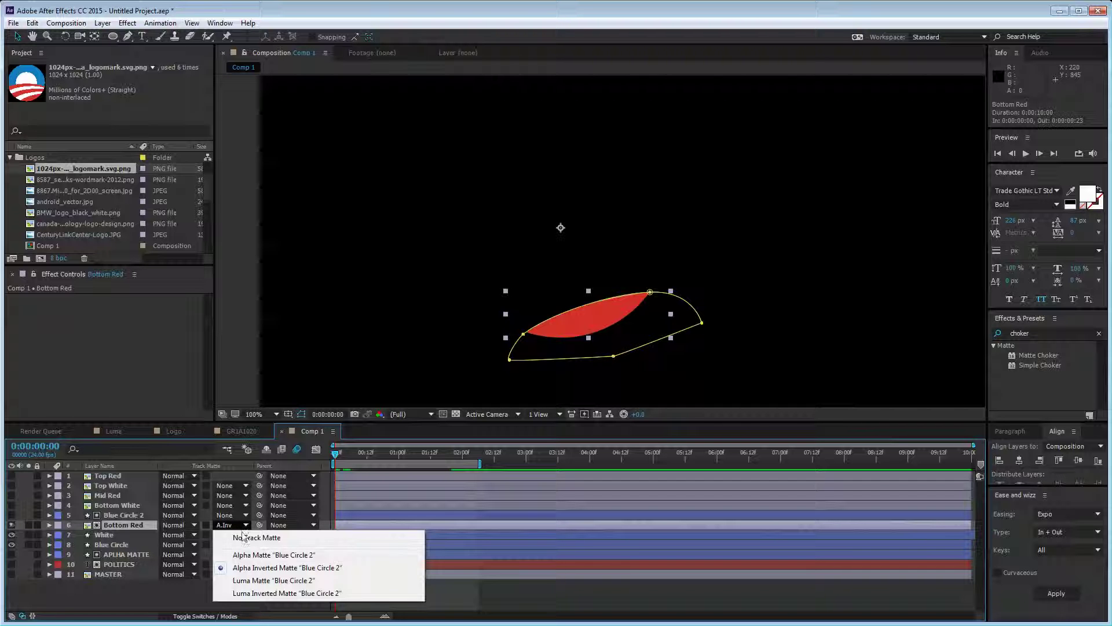
click(253, 555)
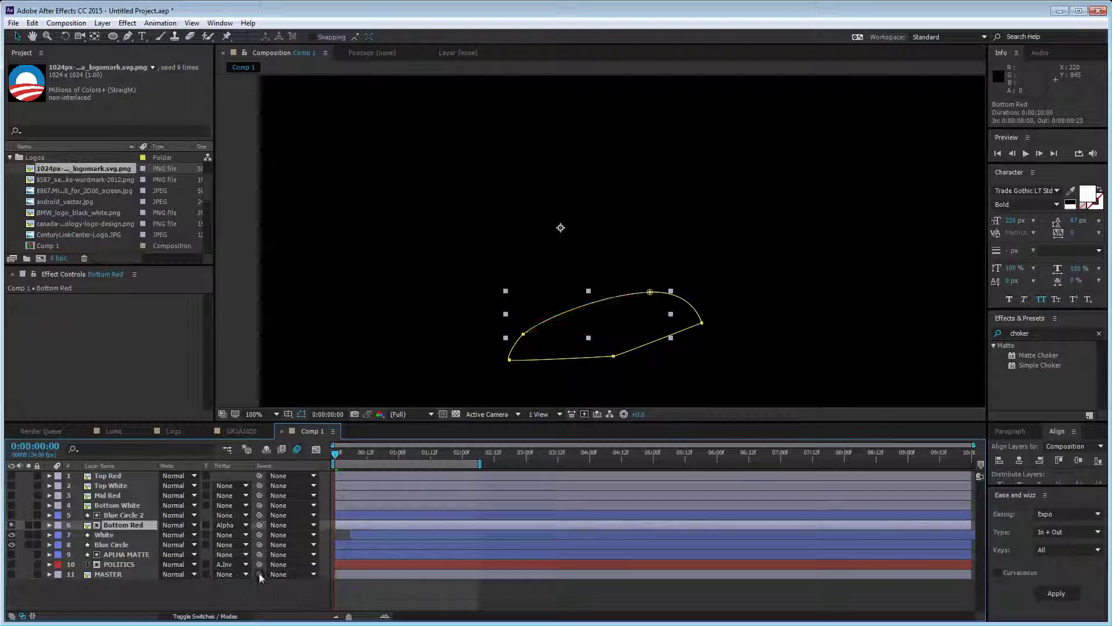
drag(343, 458, 444, 494)
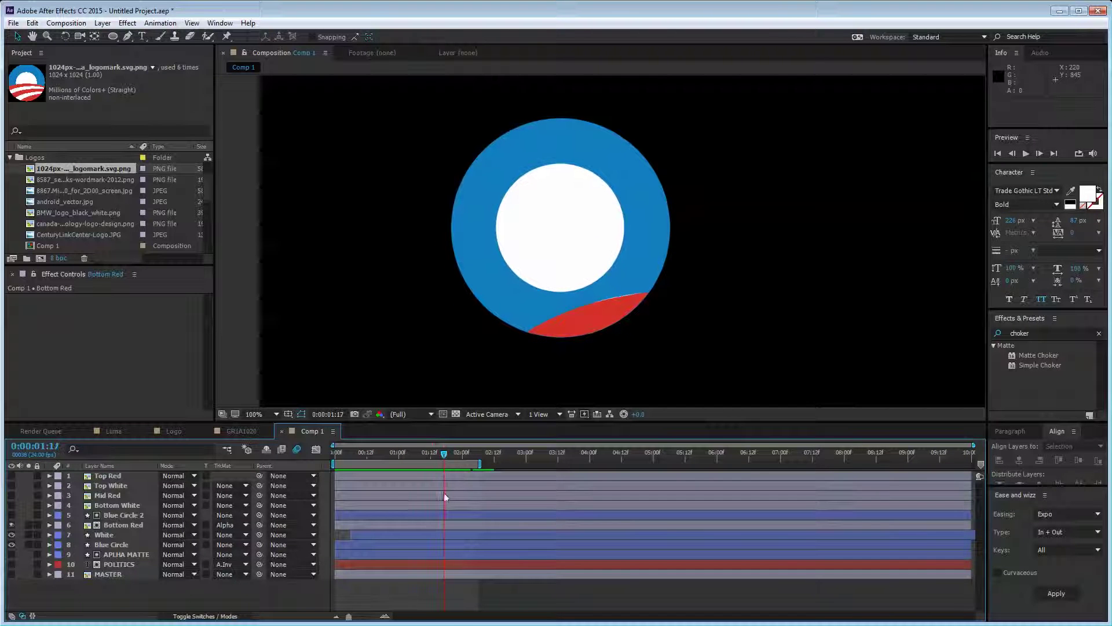
click(120, 505)
click(133, 523)
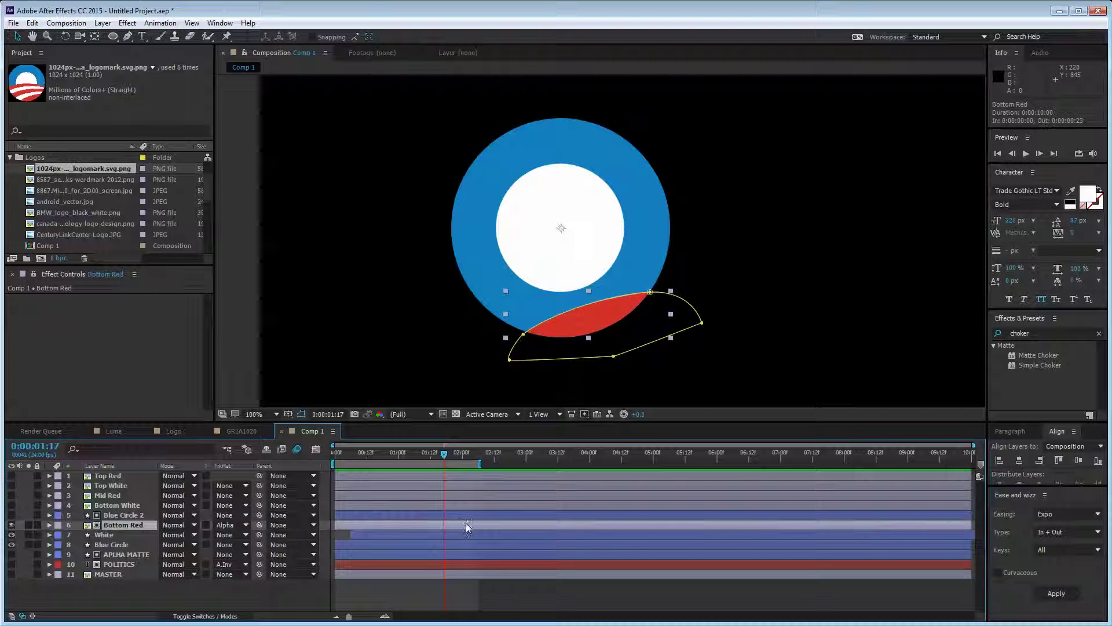
click(134, 515)
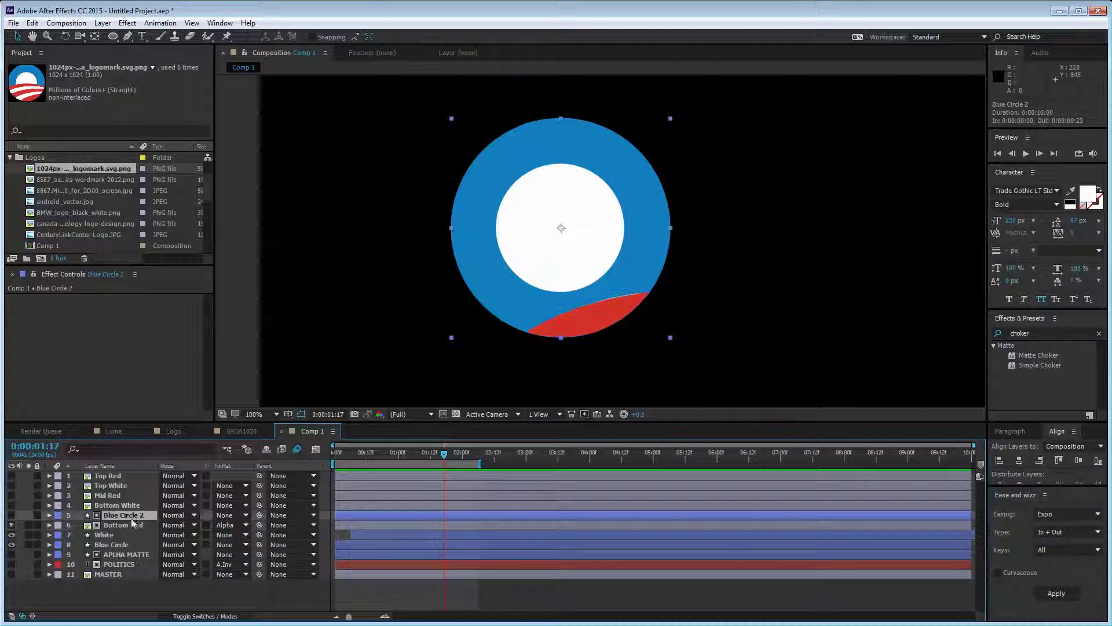
click(131, 525)
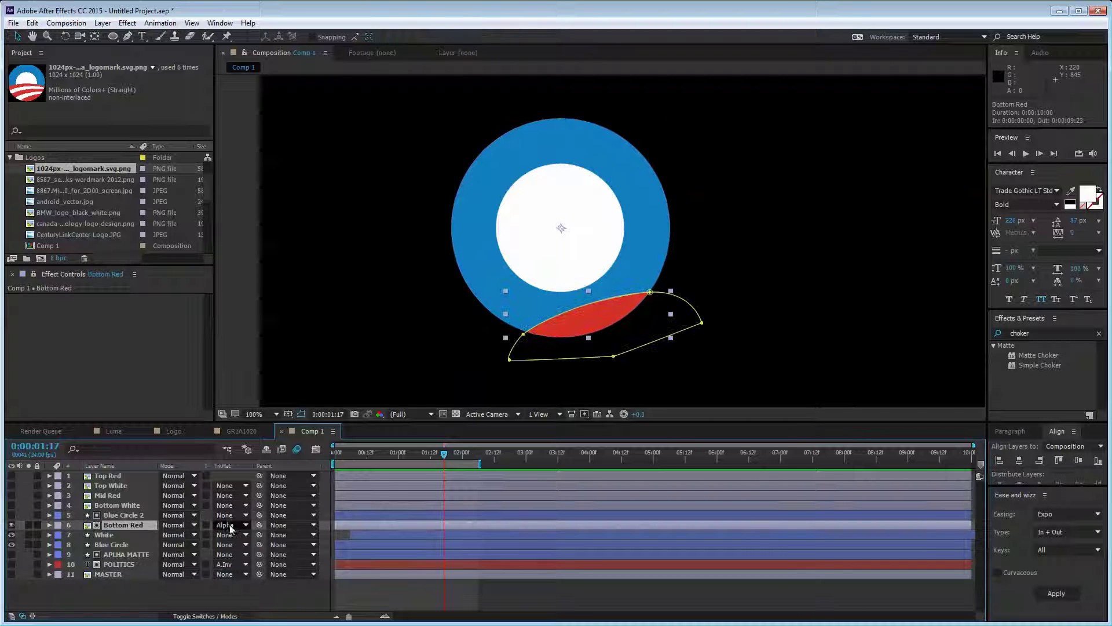
Step: Duplicate Blue Circle 2, place the copy above Bottom White, and set Bottom White's track matte to Alpha Matte "Blue Circle 3"
click(121, 518)
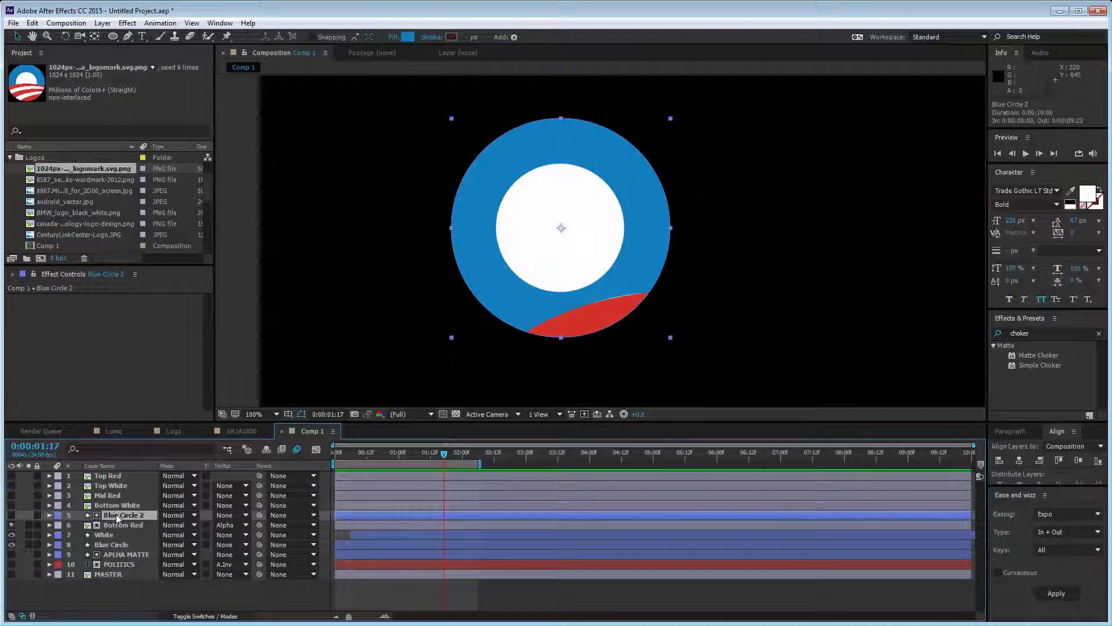
key(ctrl+d)
drag(112, 517, 114, 501)
click(116, 514)
click(227, 515)
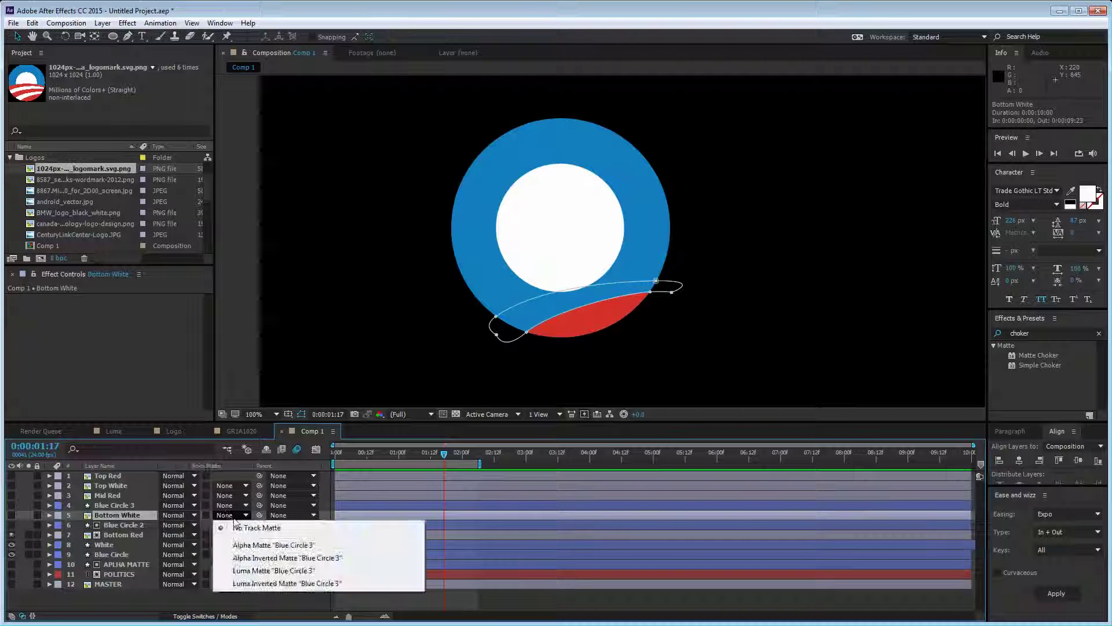
click(251, 545)
Step: Duplicate Blue Circle 3, place the copy above Mid Red, and use it as Mid Red's alpha matte
click(119, 506)
key(ctrl+d)
drag(119, 507, 114, 497)
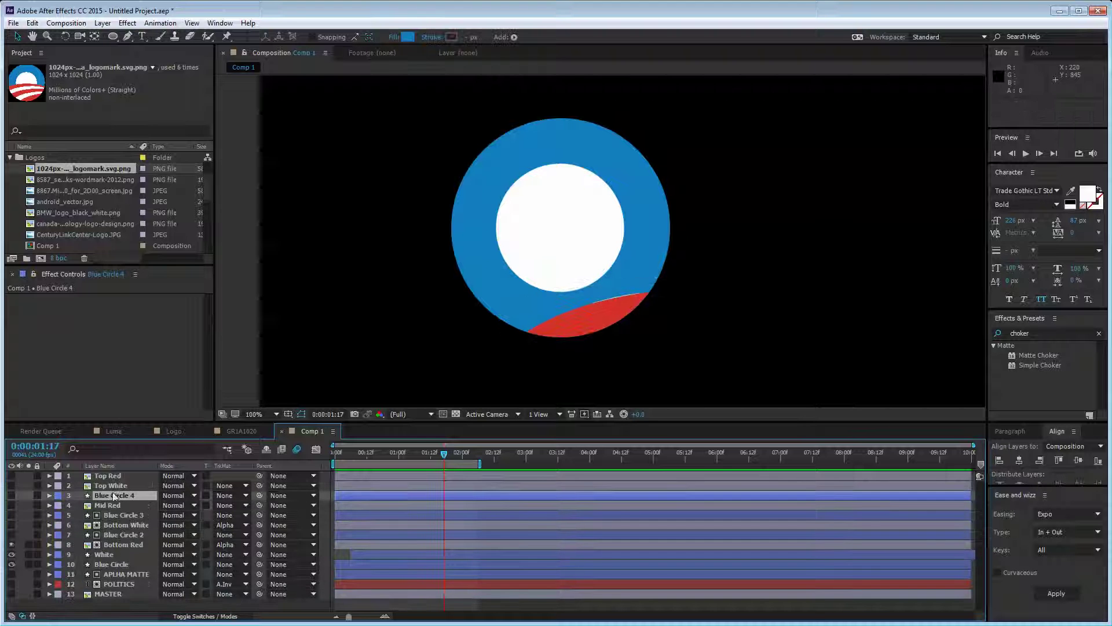
click(232, 505)
click(246, 531)
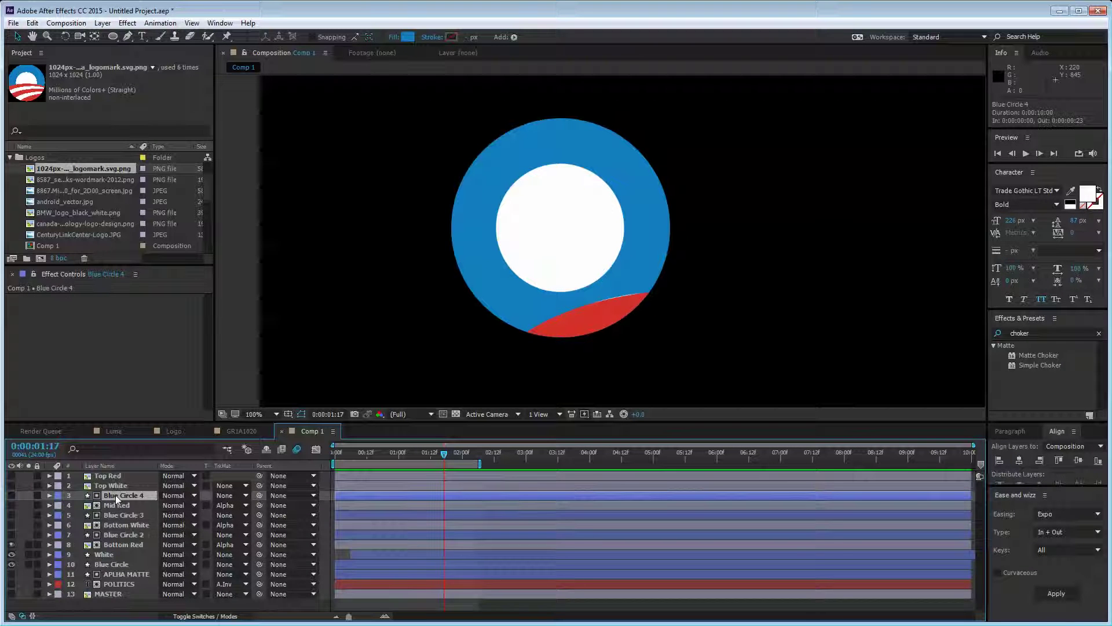
Step: Duplicate Blue Circle 4, place the copy above Top White, and use it as Top White's alpha matte
key(ctrl+d)
drag(116, 495, 123, 486)
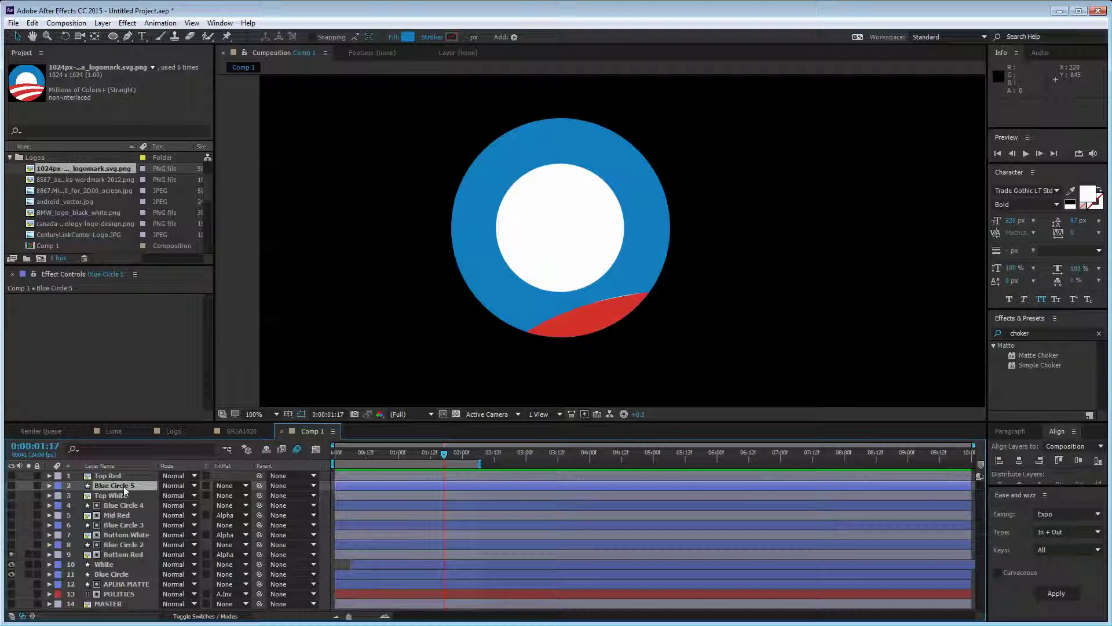
click(227, 497)
click(254, 523)
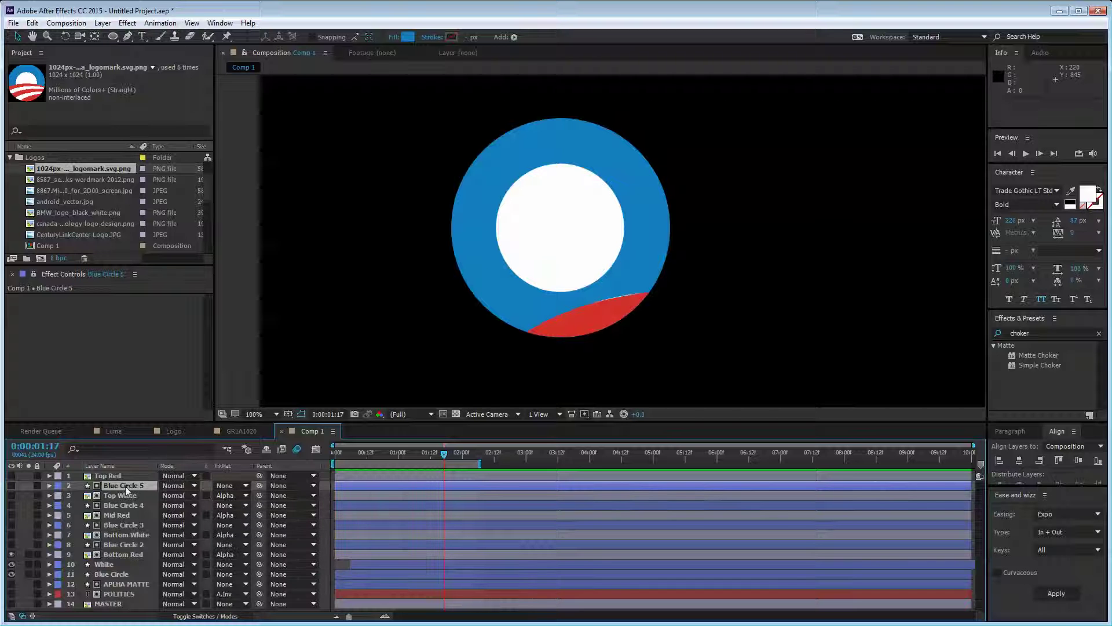
Step: Duplicate Blue Circle 5, place the copy above Top Red, and set Top Red's track matte to Alpha Matte "Blue Circle 6"
key(ctrl+d)
drag(126, 486, 121, 473)
click(227, 486)
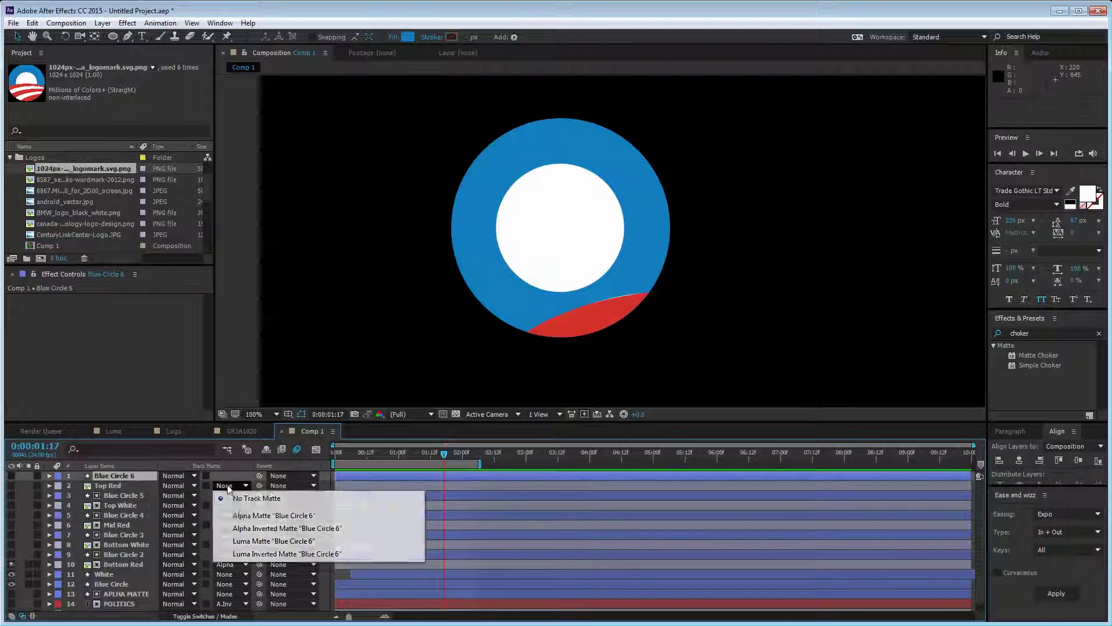
click(238, 515)
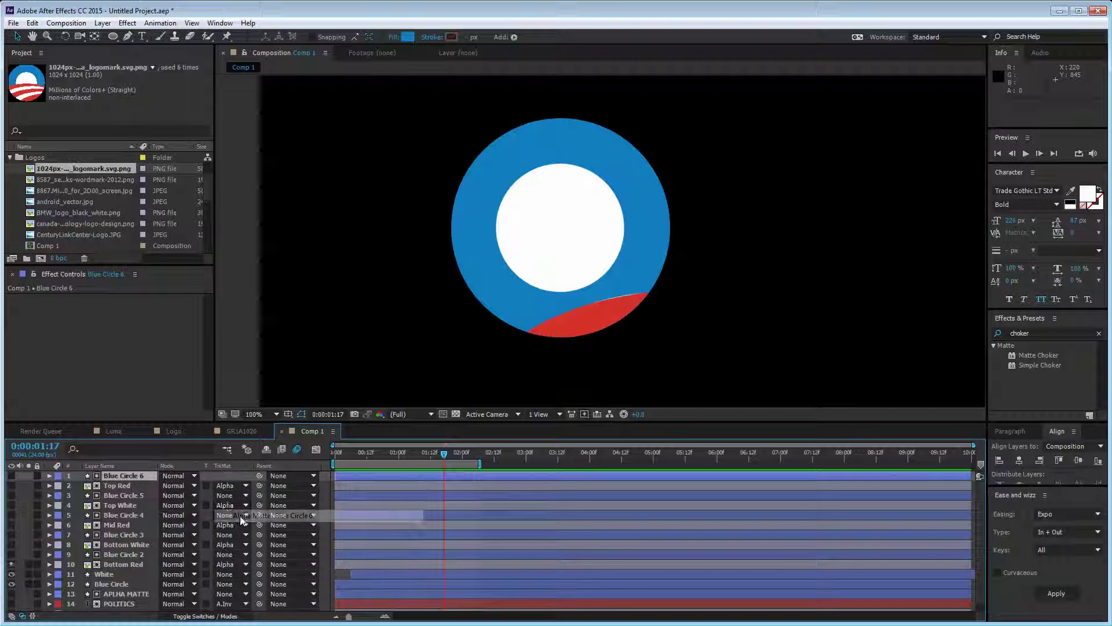
Step: Make the Bottom White, Mid Red, Top White and Top Red stripe layers visible
click(118, 544)
ctrl+click(118, 525)
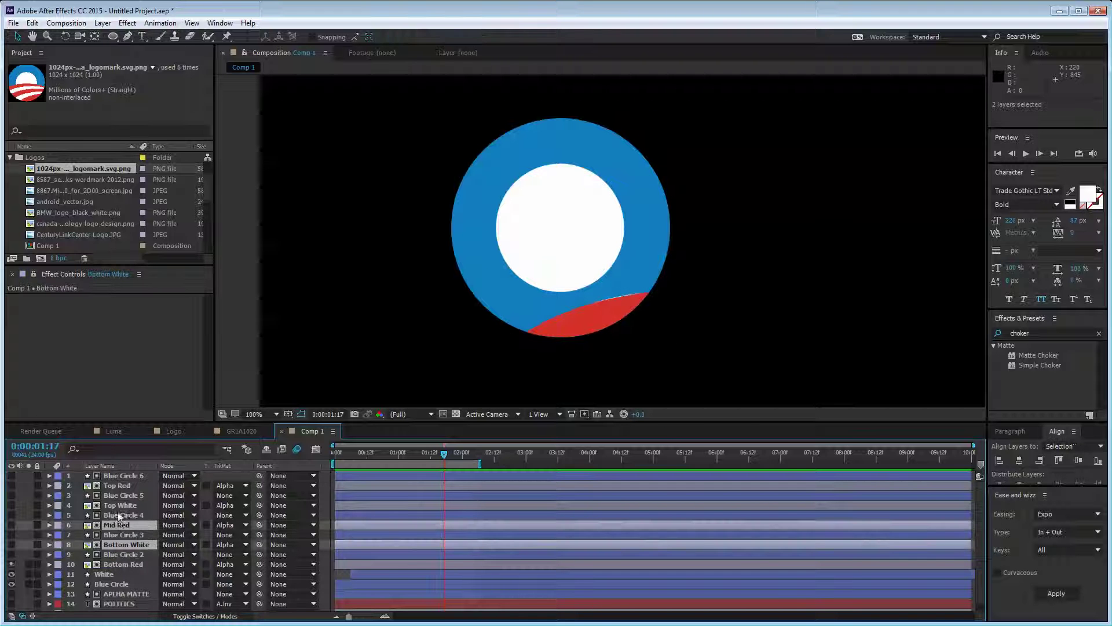
ctrl+click(120, 505)
ctrl+click(119, 486)
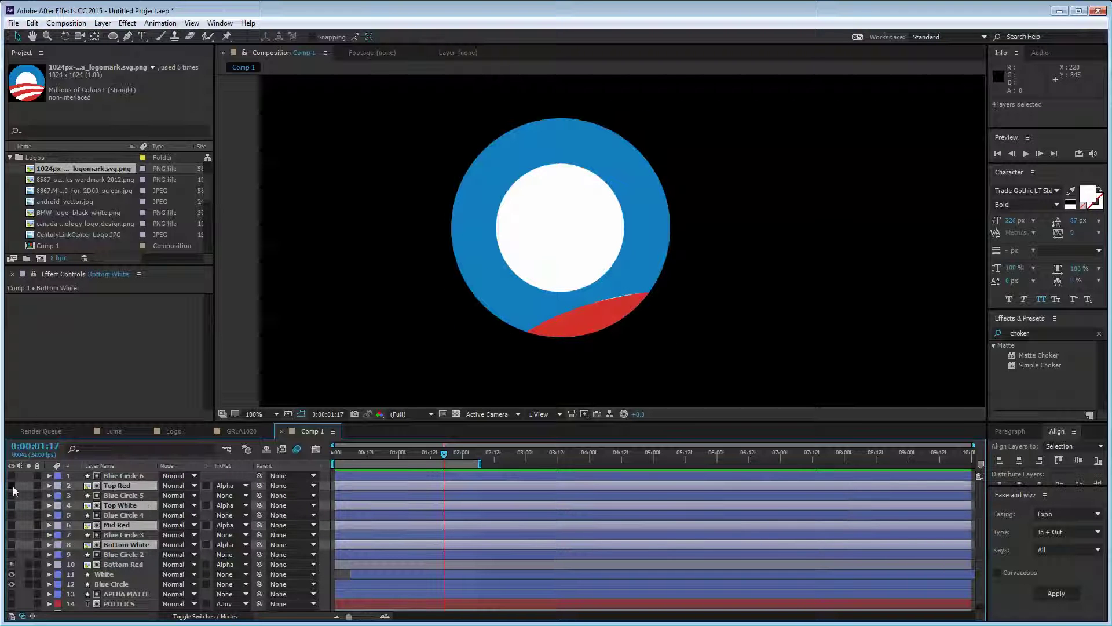
click(12, 487)
click(820, 277)
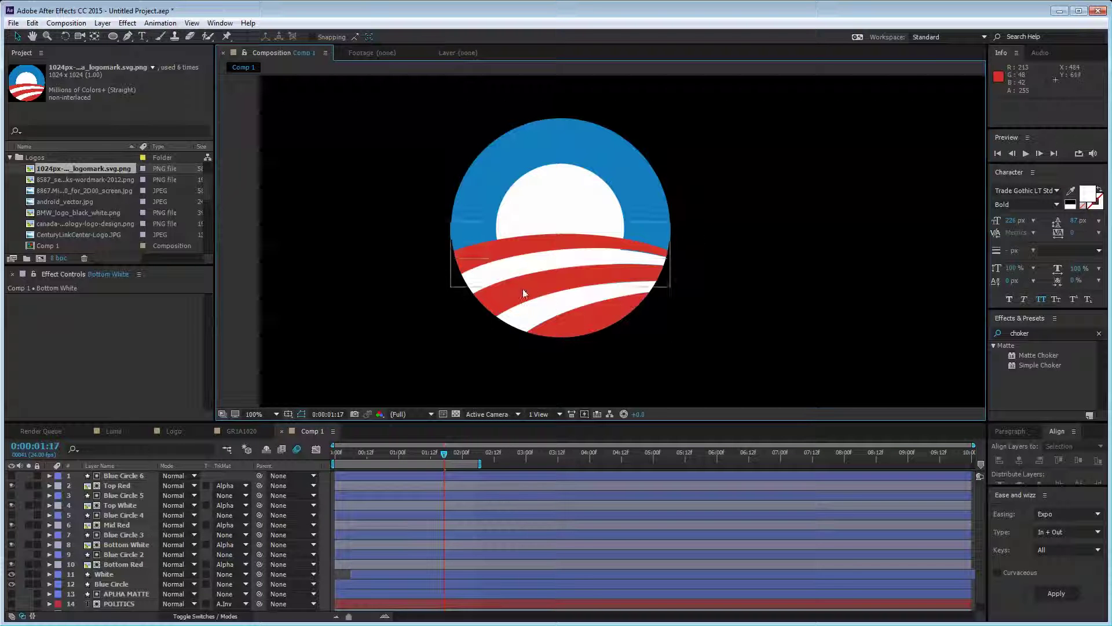
Step: Try moving stripes away from their places to test the circle mattes, and put them back
drag(522, 289, 745, 180)
drag(669, 206, 564, 224)
click(832, 185)
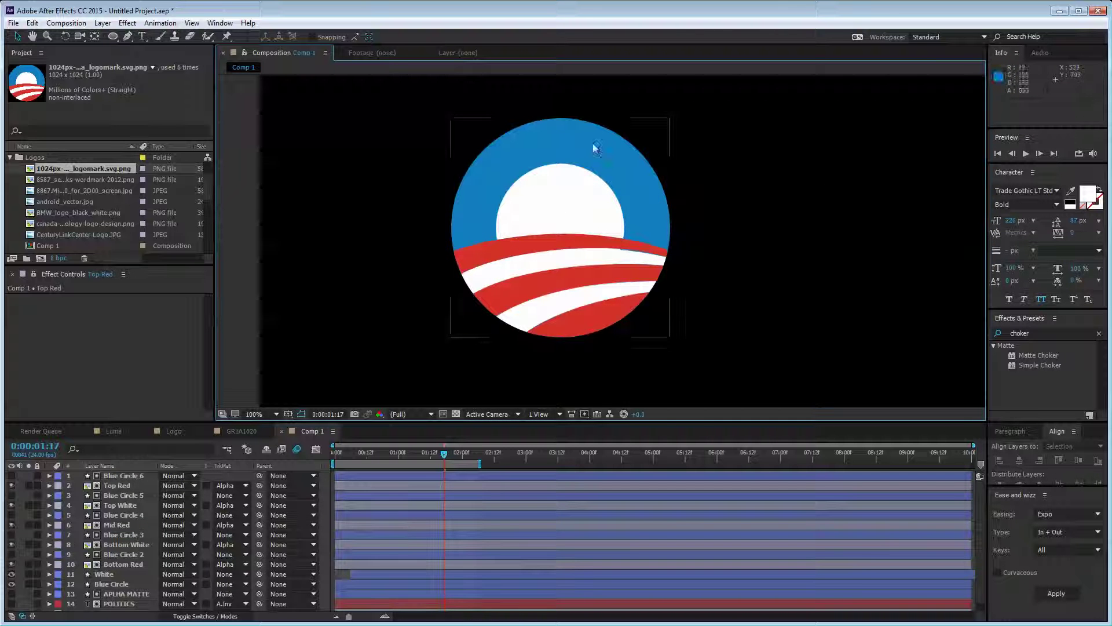
Step: Go to Blue Circle's last Scale keyframe at 0:00:01:14 and collapse the layer's keyframed properties
drag(406, 454, 436, 453)
click(128, 583)
key(u)
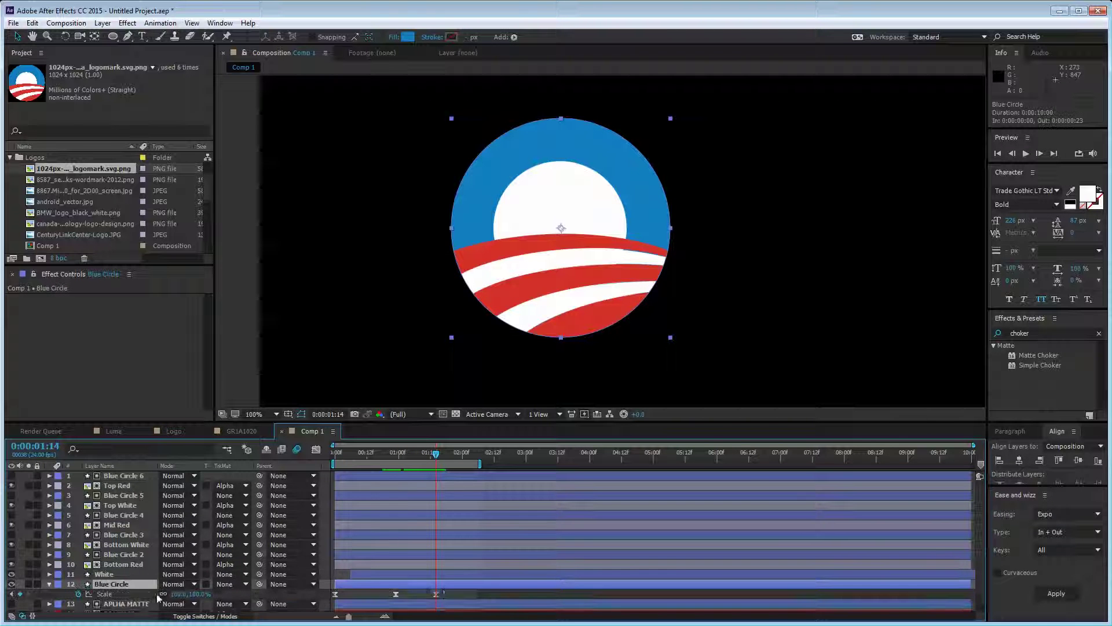
click(443, 571)
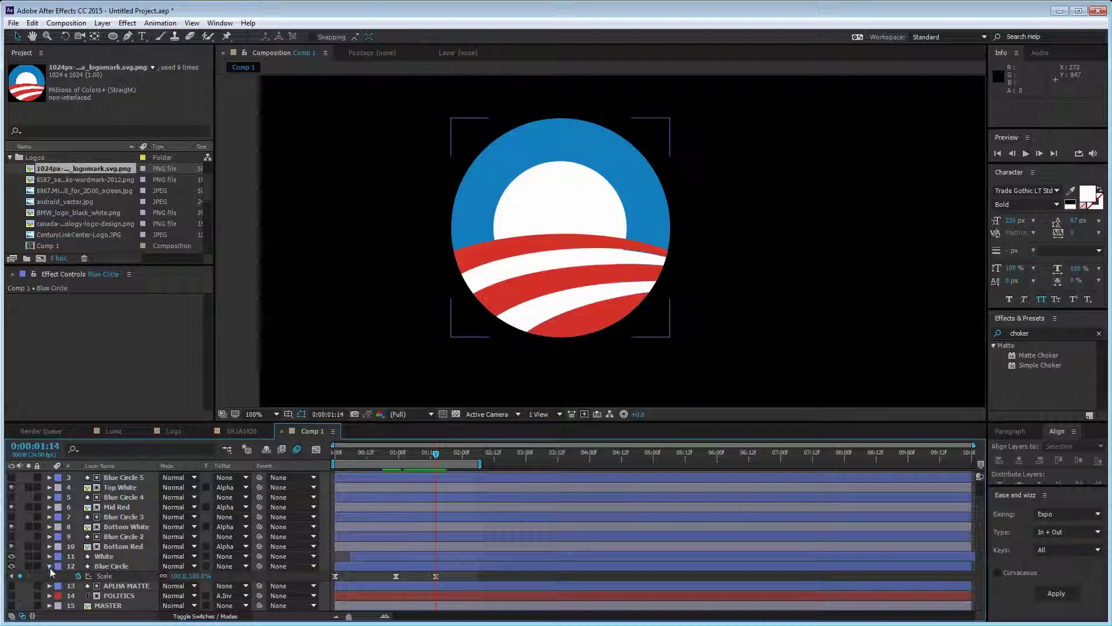
click(50, 567)
Step: Make all stripe layers and their circle mattes, Bottom Red through Blue Circle 6, start at 0:00:01:14
click(345, 555)
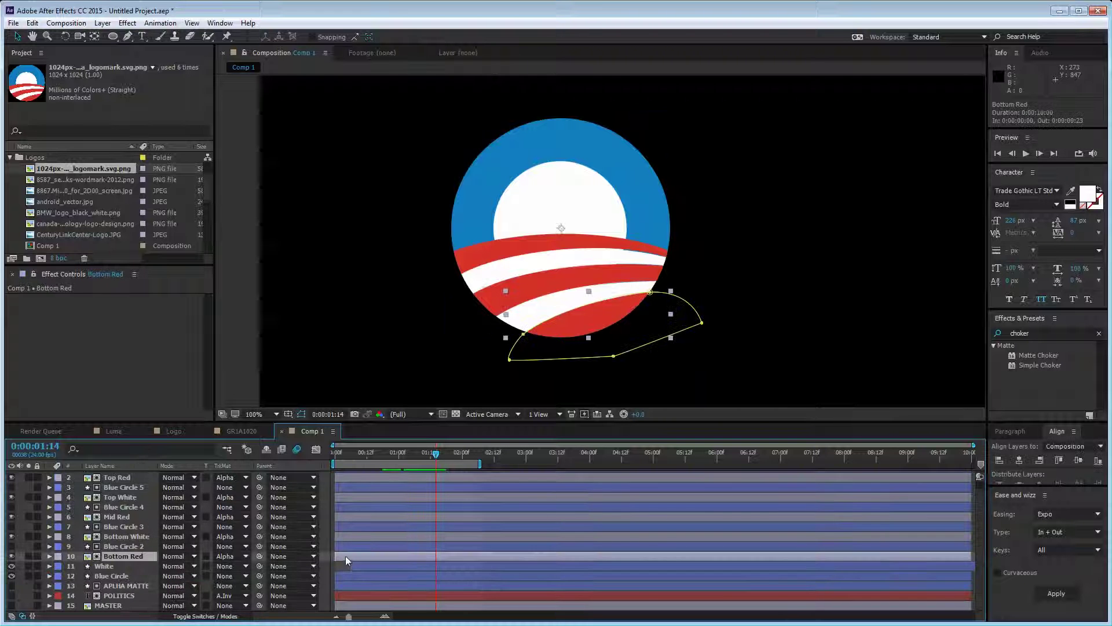
scroll(354, 481, up, 1)
shift+click(355, 478)
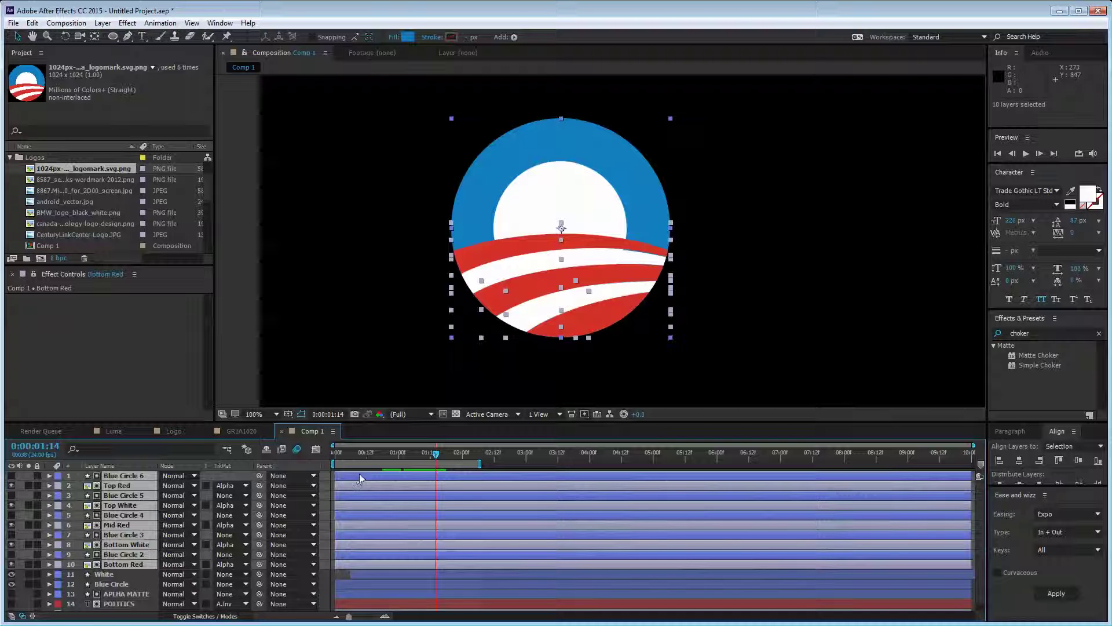
key(bracketleft)
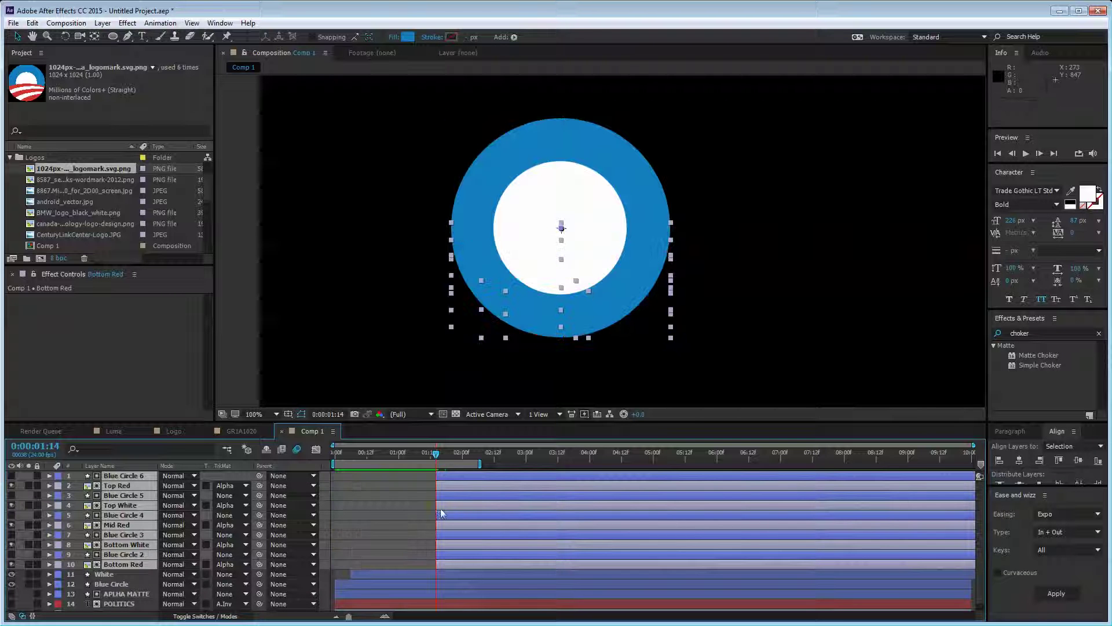
click(400, 512)
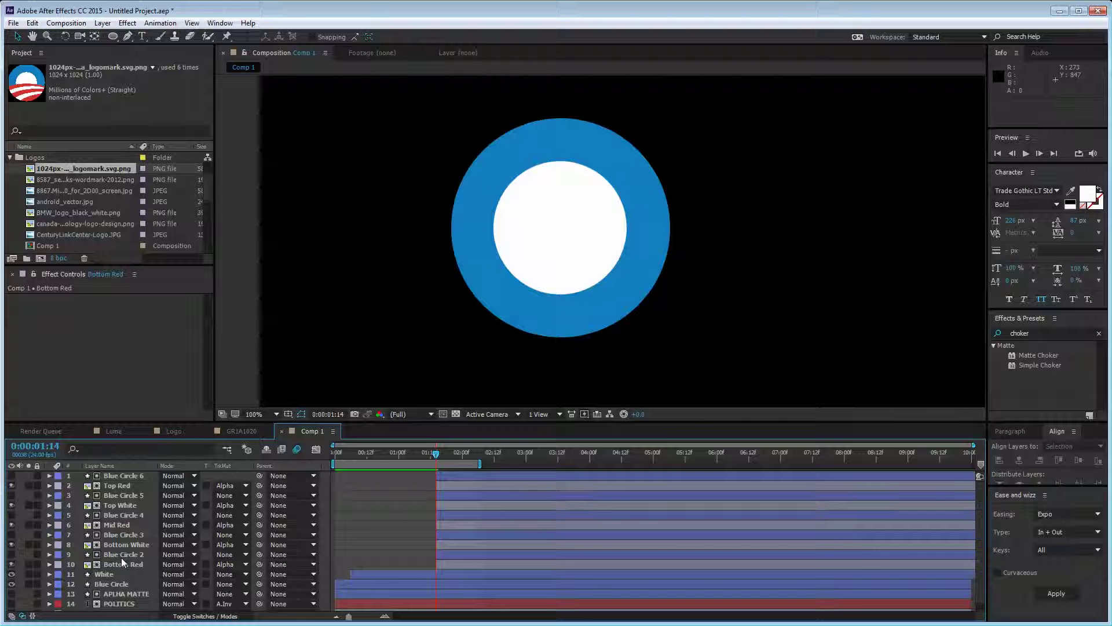
Step: Remove the Scale keyframes from matte layers Blue Circle 2 through Blue Circle 6 and set their Scale to 100%
mouse_move(444, 453)
mouse_down()
mouse_move(481, 458)
mouse_move(436, 447)
mouse_up()
click(123, 554)
ctrl+click(124, 535)
ctrl+click(129, 515)
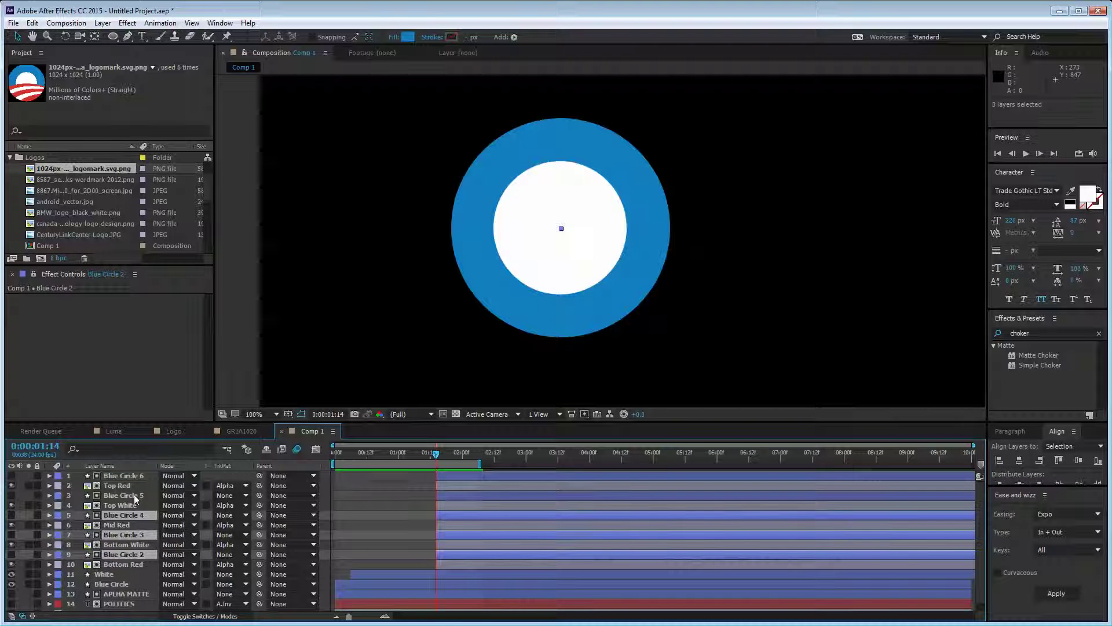
ctrl+click(135, 496)
ctrl+click(139, 477)
key(s)
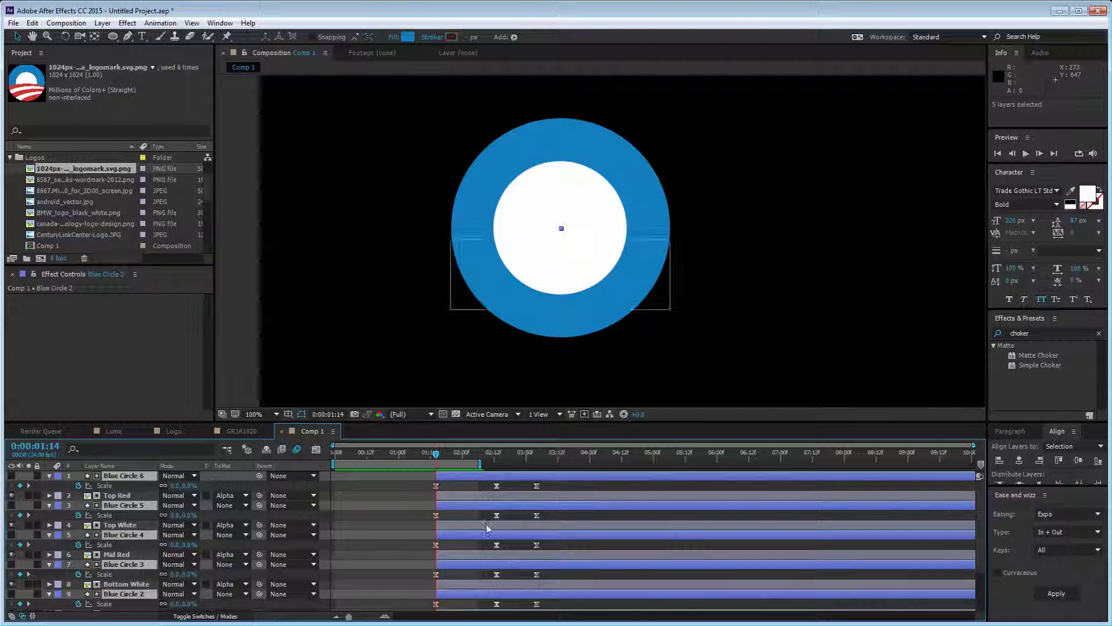
click(78, 487)
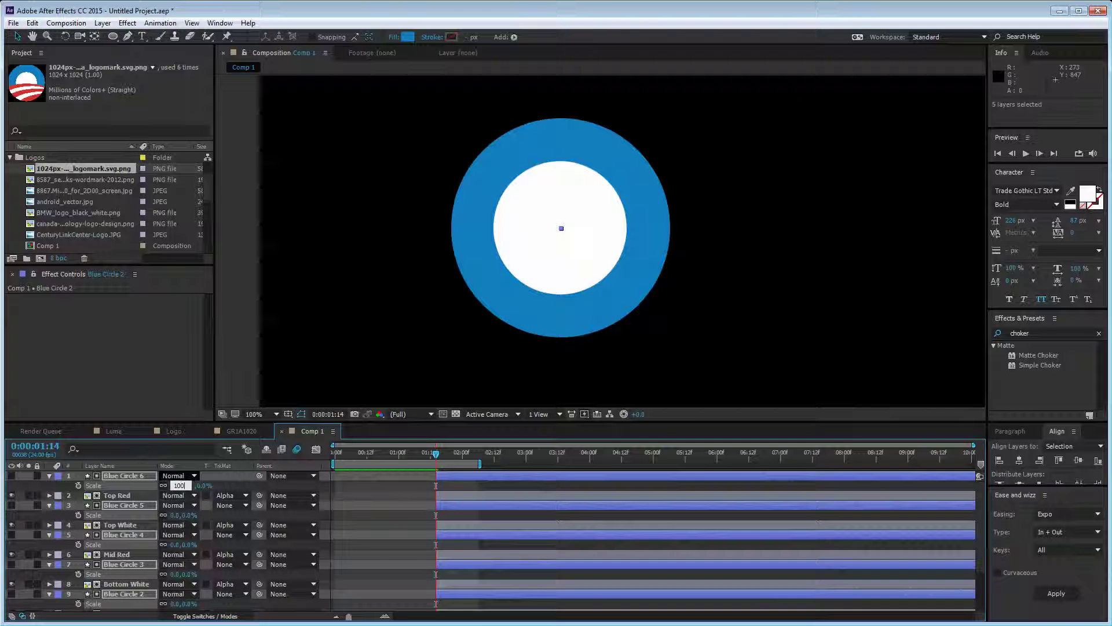
text(100)
click(439, 456)
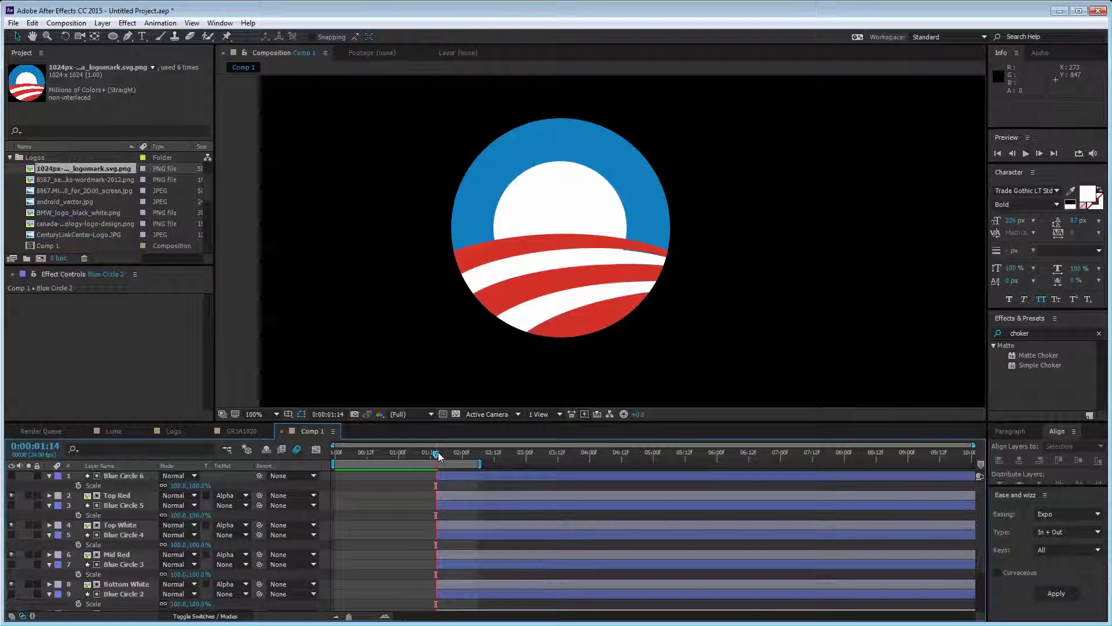
mouse_move(456, 452)
mouse_down()
mouse_move(427, 453)
mouse_move(437, 452)
mouse_up()
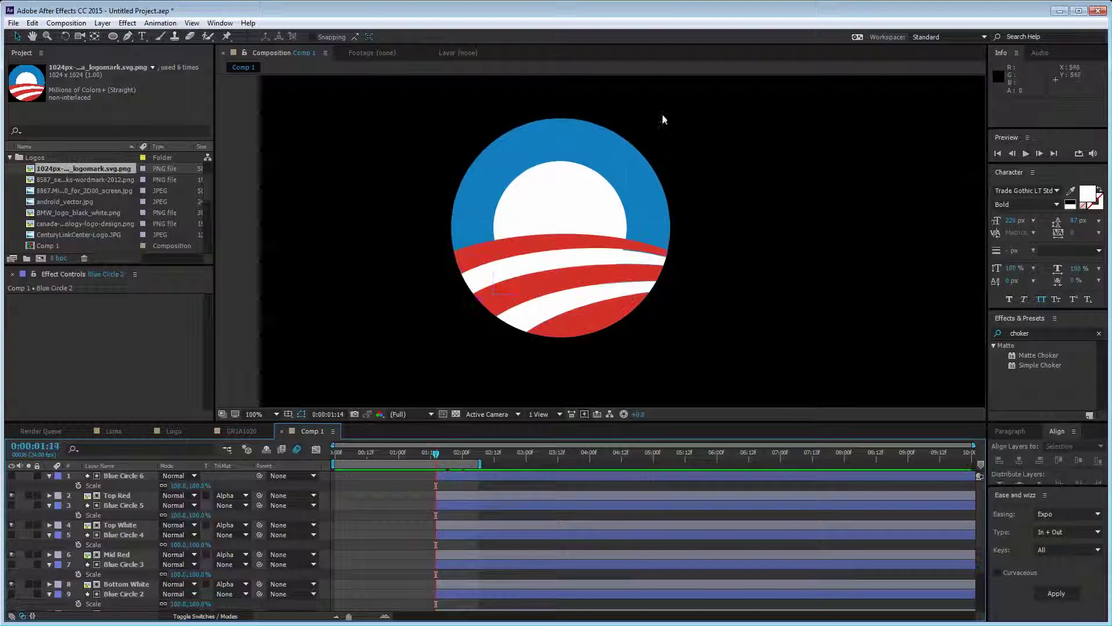
Step: Collapse the open properties of all layers and clear the layer selection
key(ctrl+a)
key(u)
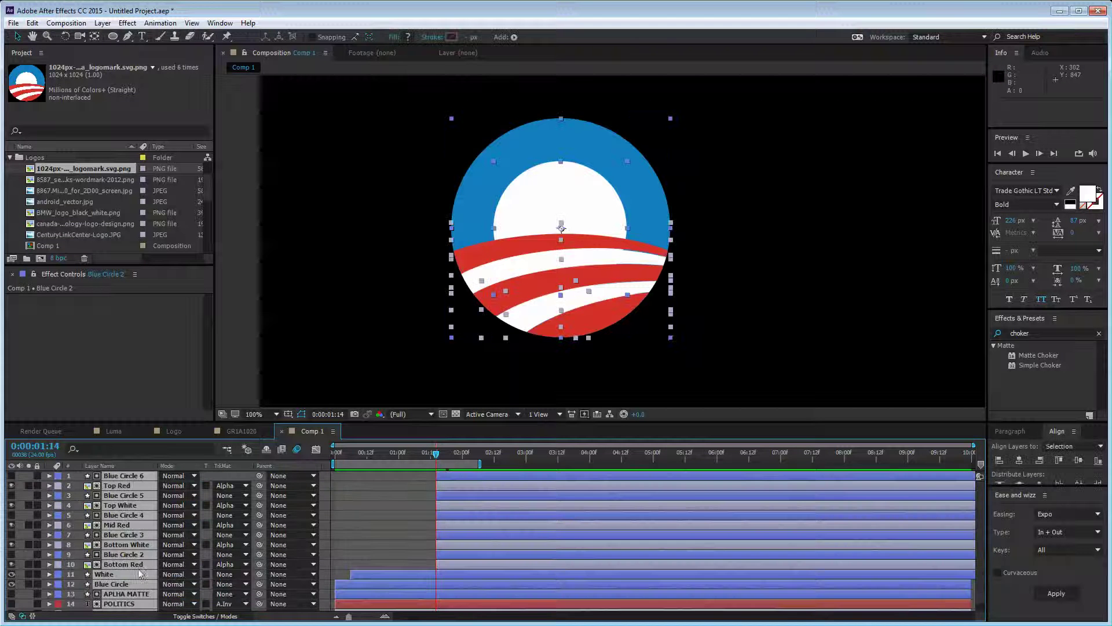
click(334, 528)
click(133, 515)
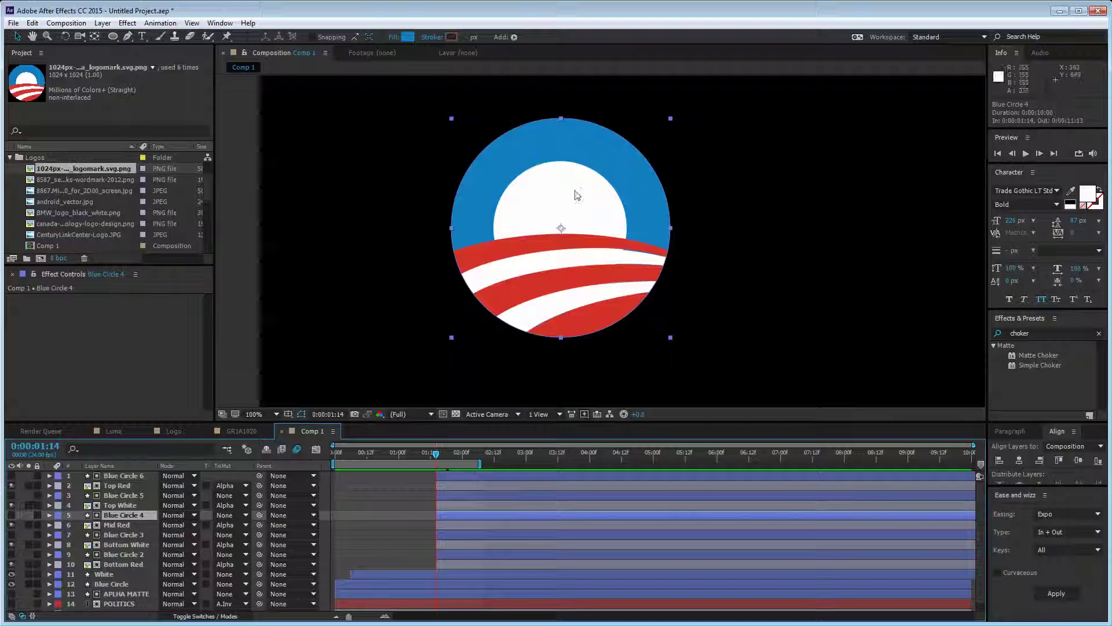
click(343, 313)
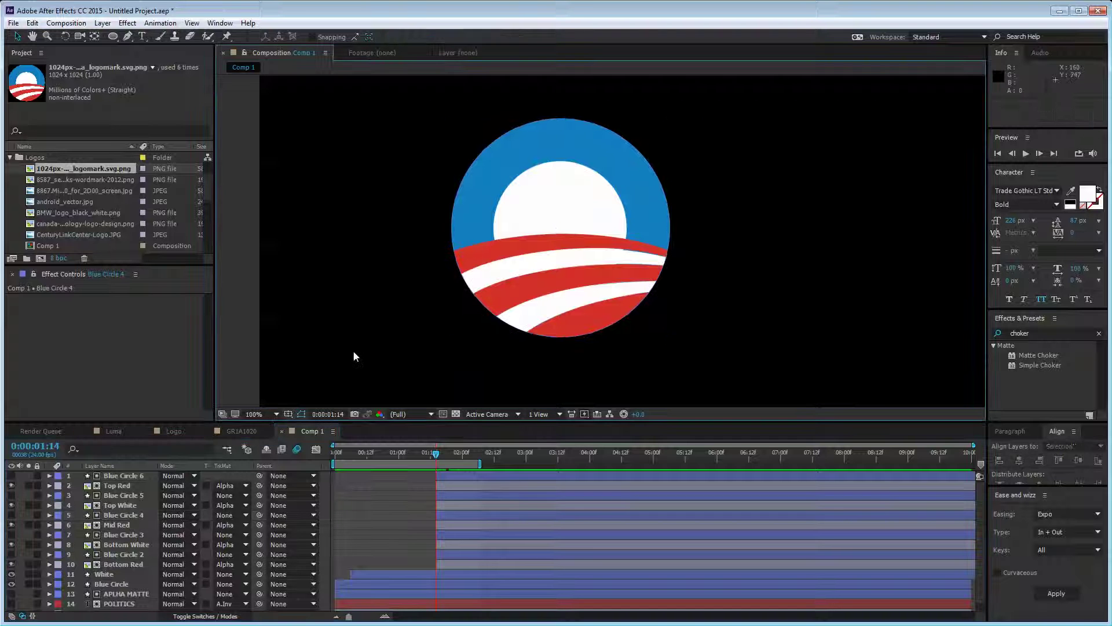
click(438, 458)
mouse_move(437, 458)
mouse_down()
mouse_move(469, 462)
mouse_move(436, 456)
mouse_up()
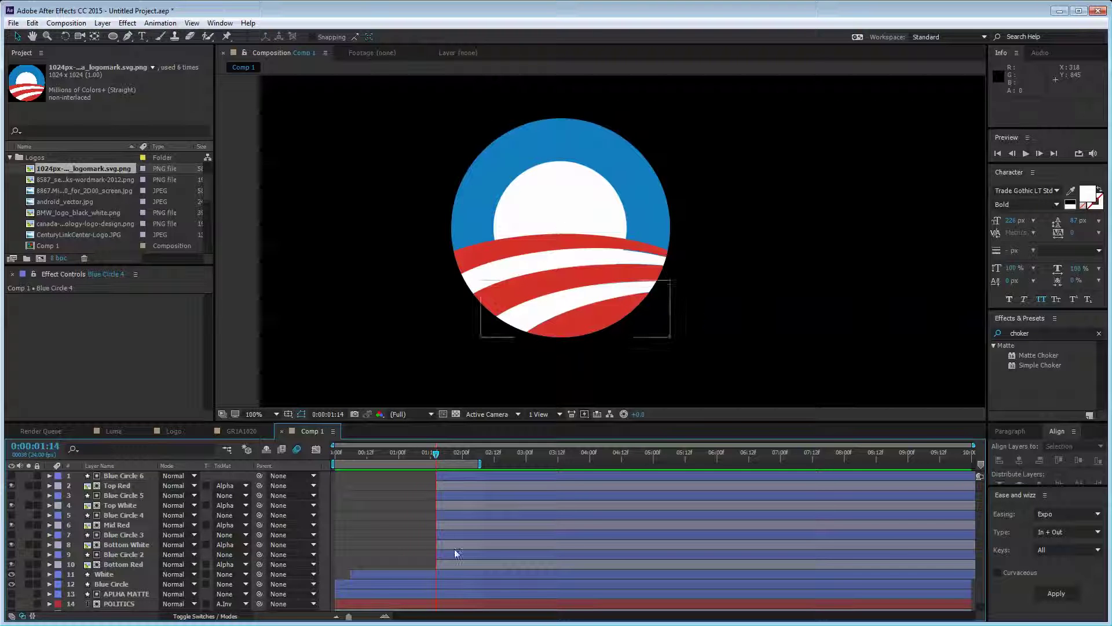
Step: Solo the Bottom Red layer to examine its matted shape
click(458, 565)
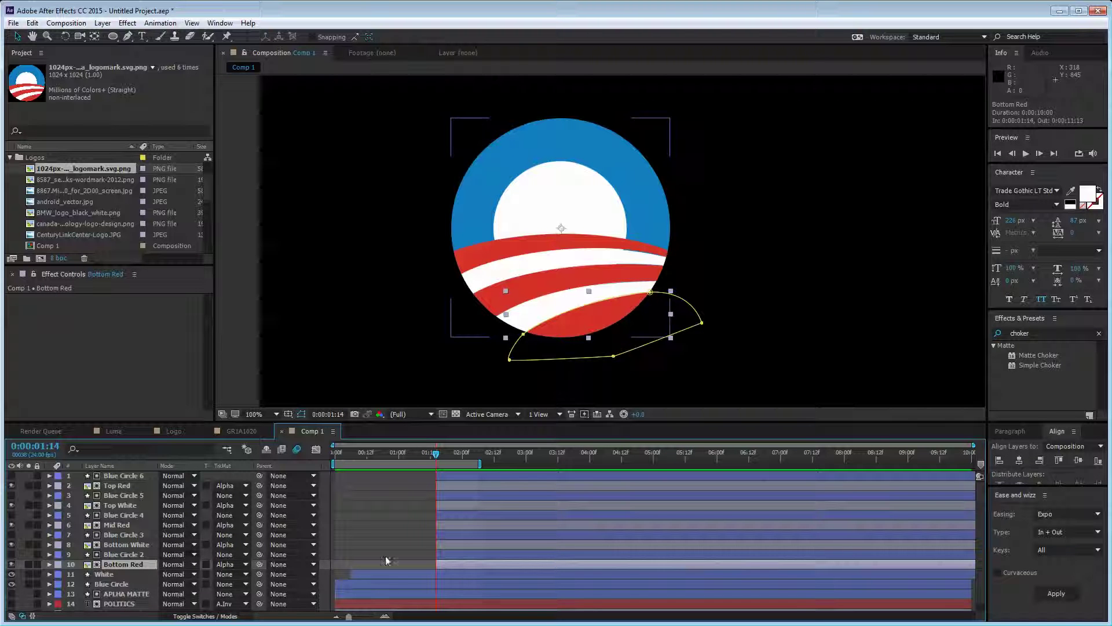
click(29, 564)
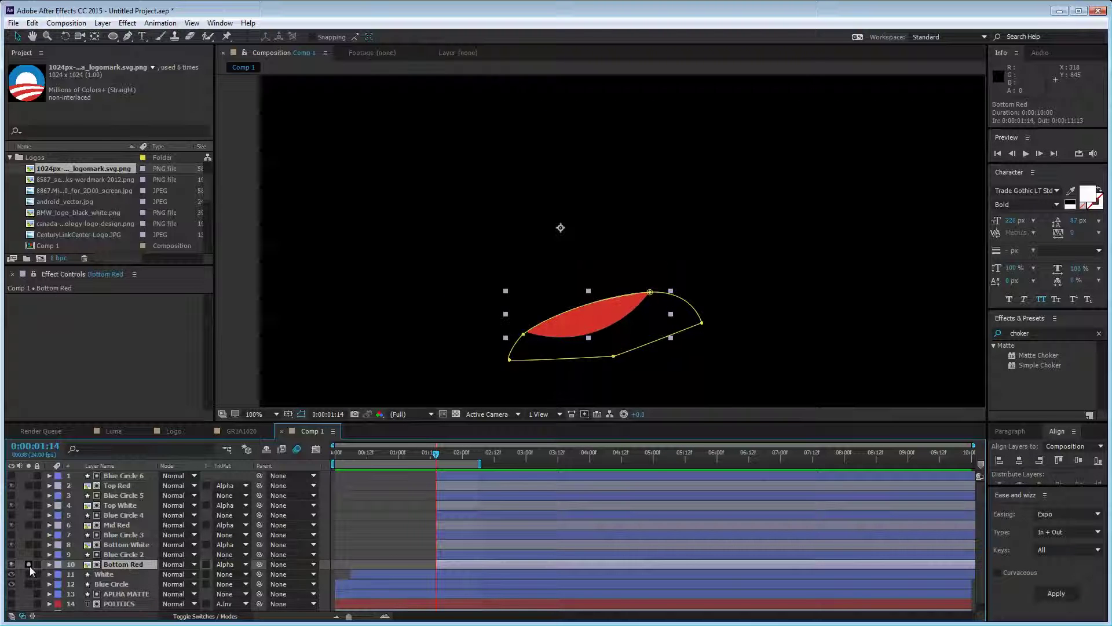
click(757, 311)
click(566, 322)
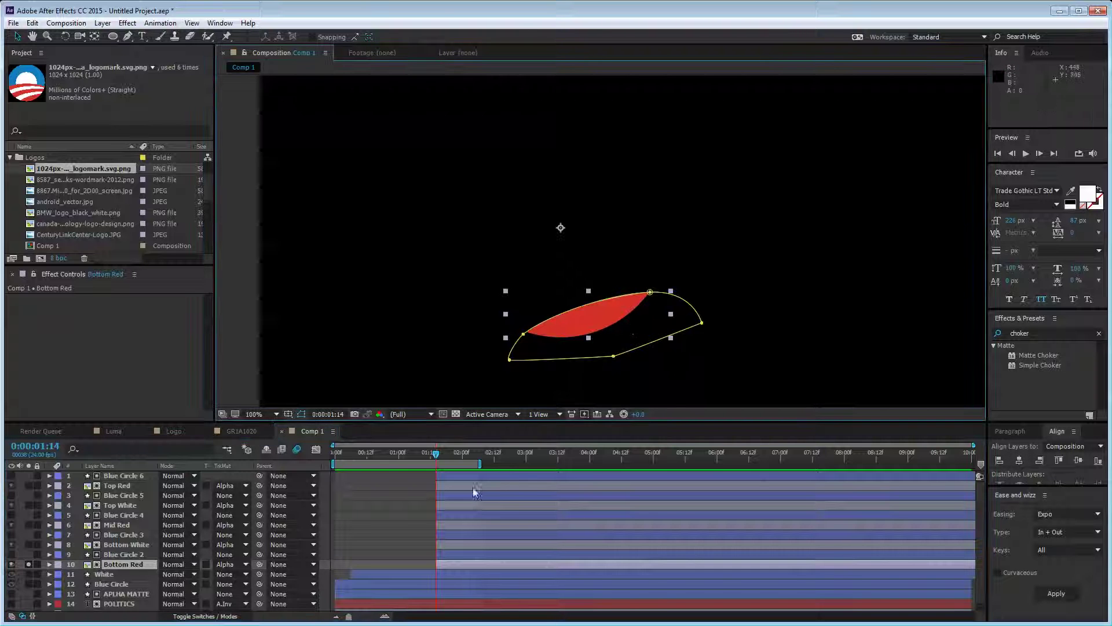
Step: Try trimming the start of Blue Circle 2 to 0:00:02:20, restore it to 0:00:01:14, and turn off Bottom Red's solo
click(457, 558)
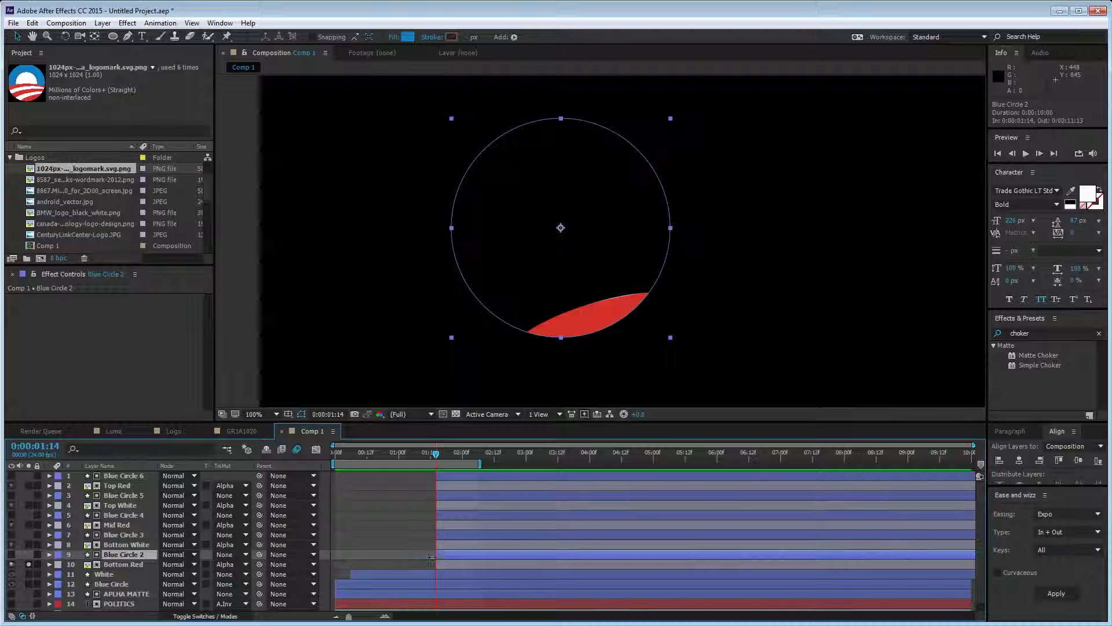
mouse_move(430, 558)
mouse_down()
mouse_move(365, 556)
mouse_move(435, 555)
mouse_up()
drag(437, 555, 522, 554)
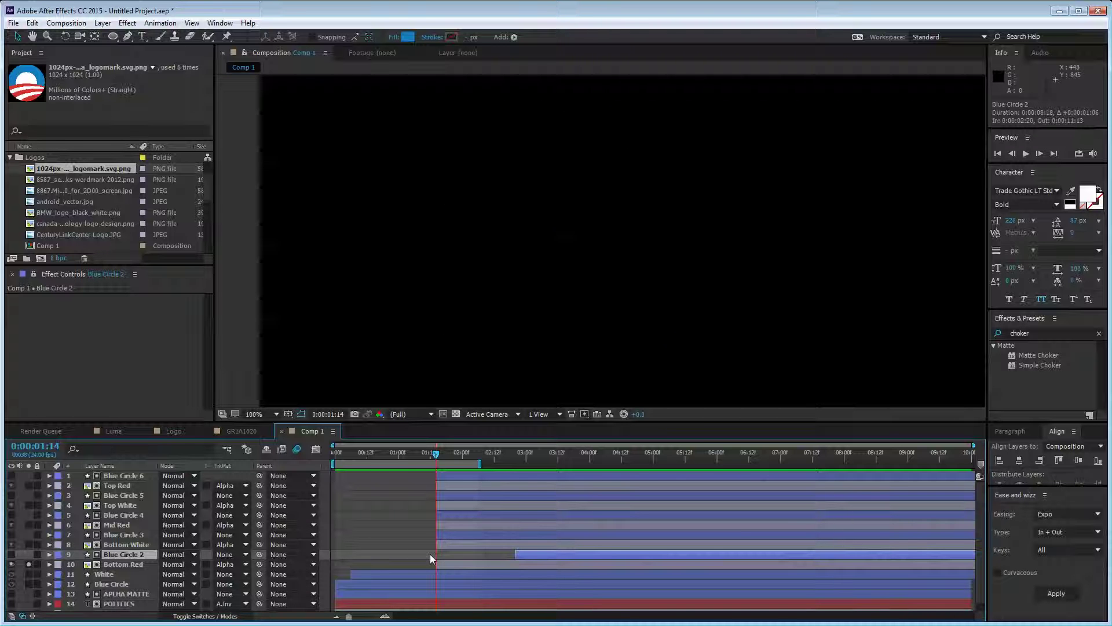
key(alt+[)
click(391, 550)
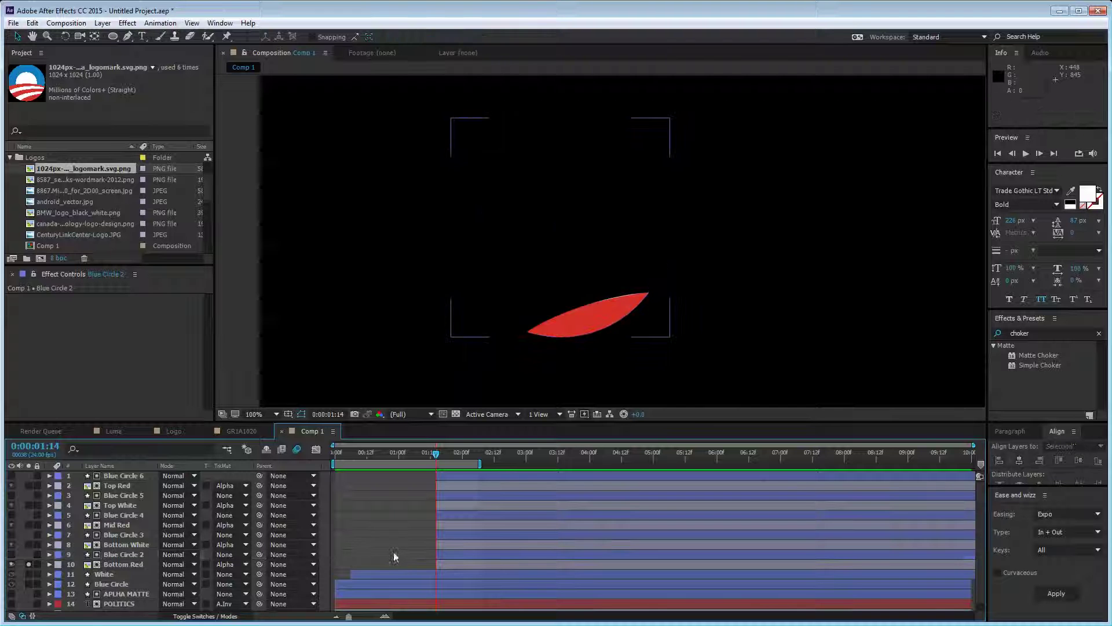
click(29, 563)
click(463, 564)
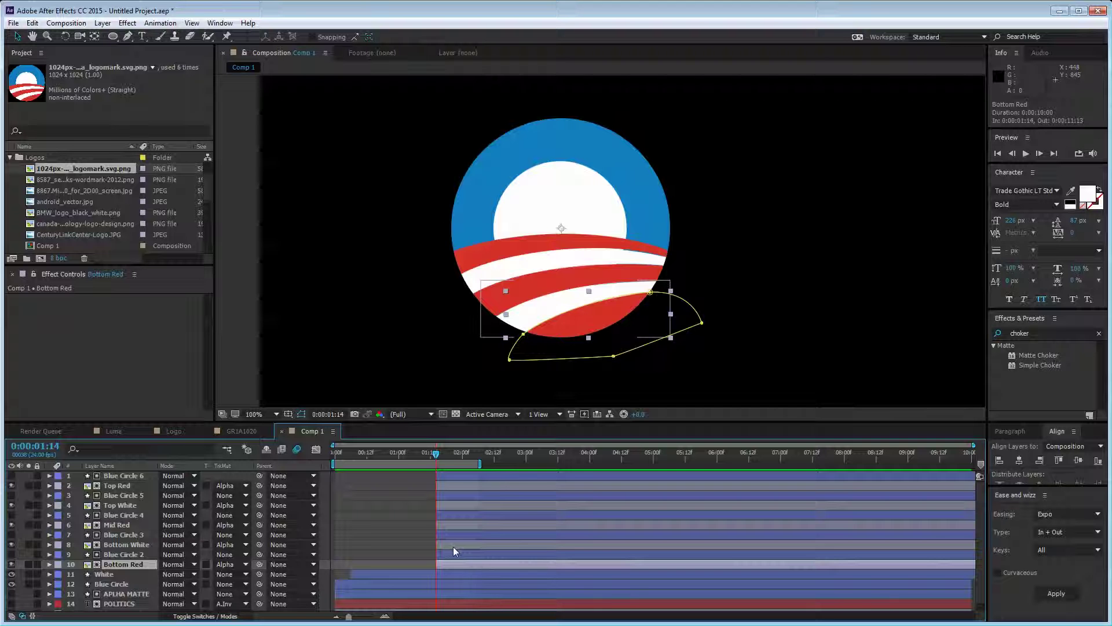
ctrl+click(454, 545)
ctrl+click(447, 516)
ctrl+click(447, 516)
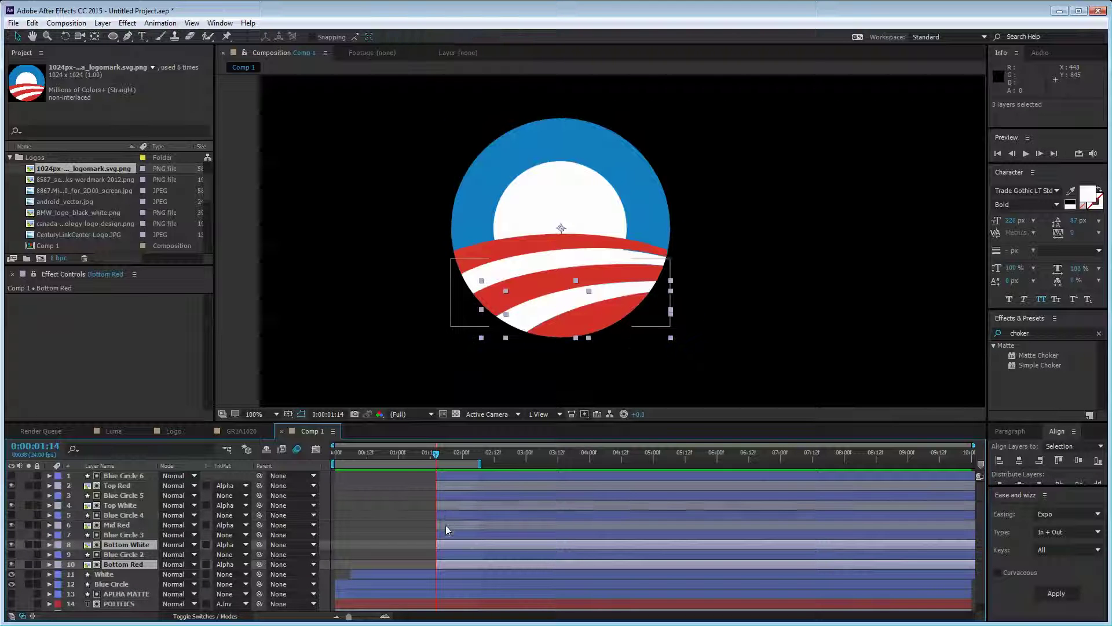
ctrl+click(446, 525)
ctrl+click(443, 505)
ctrl+click(446, 486)
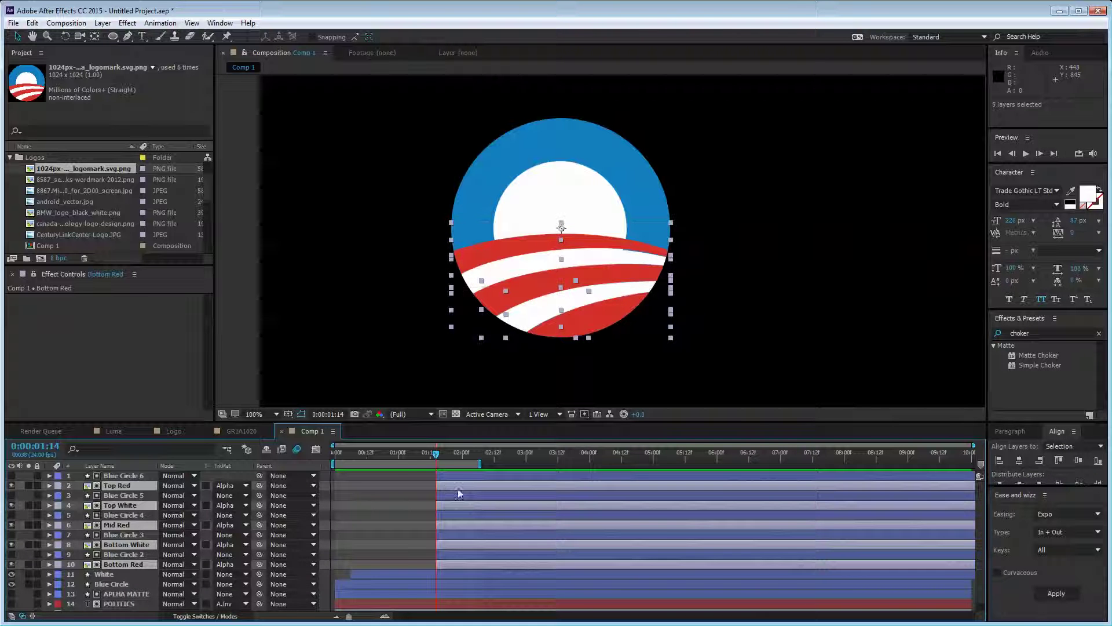
key(p)
click(75, 487)
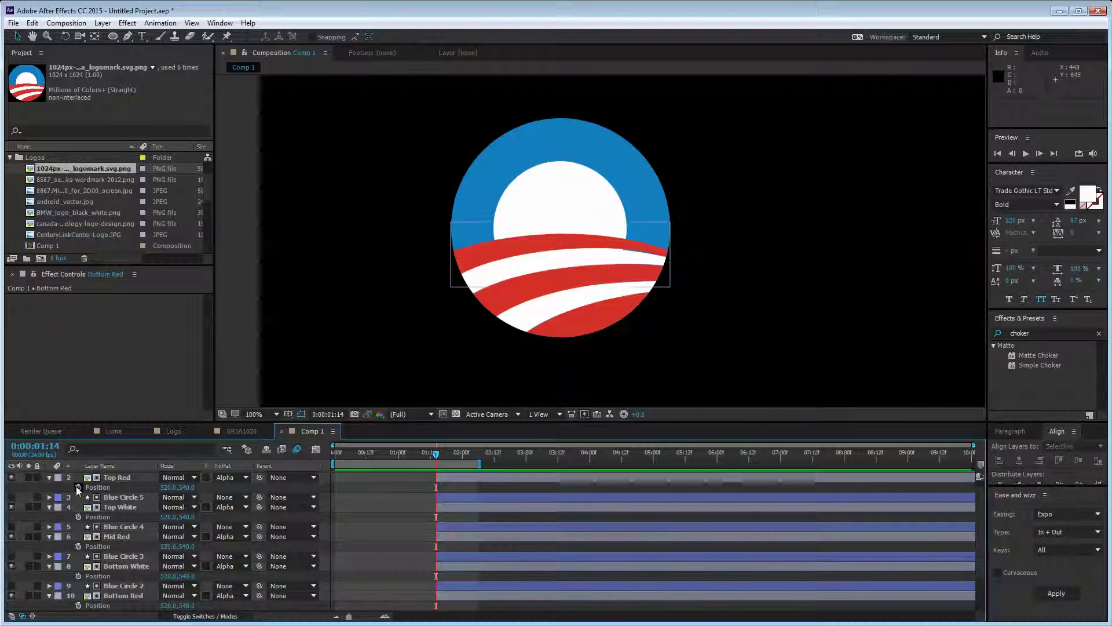
click(78, 488)
key(ctrl+z)
key(ctrl+z)
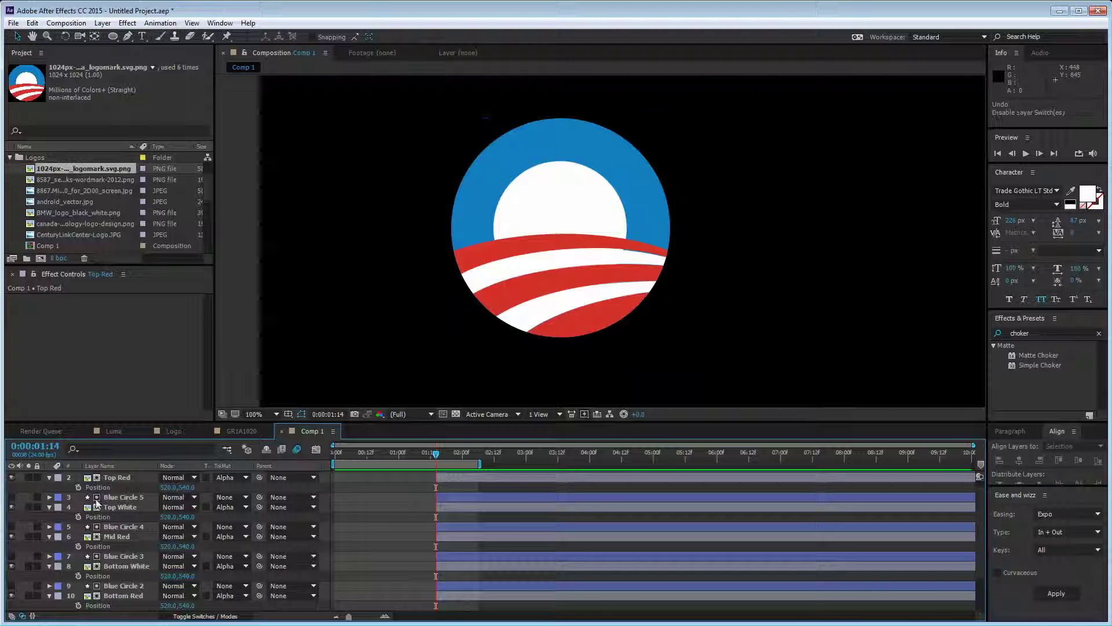
click(70, 596)
click(28, 596)
shift+click(110, 566)
drag(113, 546, 117, 478)
key(u)
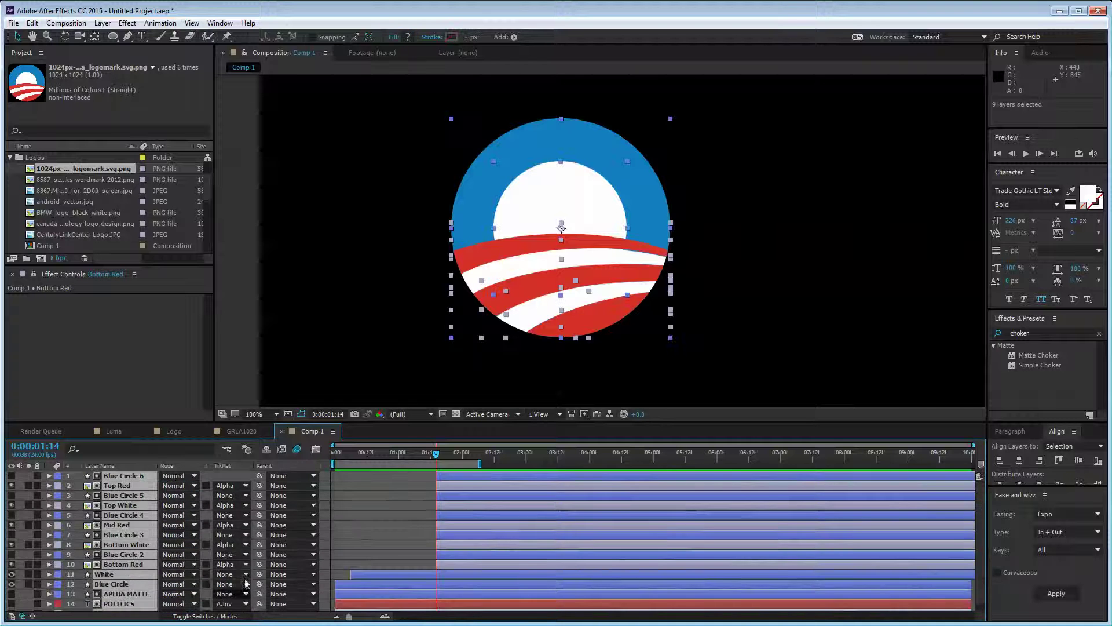
Step: Add Position keyframes at 0:00:01:14 and 0:00:02:10 to Bottom Red, Bottom White, Mid Red, Top White and Top Red
click(461, 564)
ctrl+click(455, 544)
ctrl+click(451, 525)
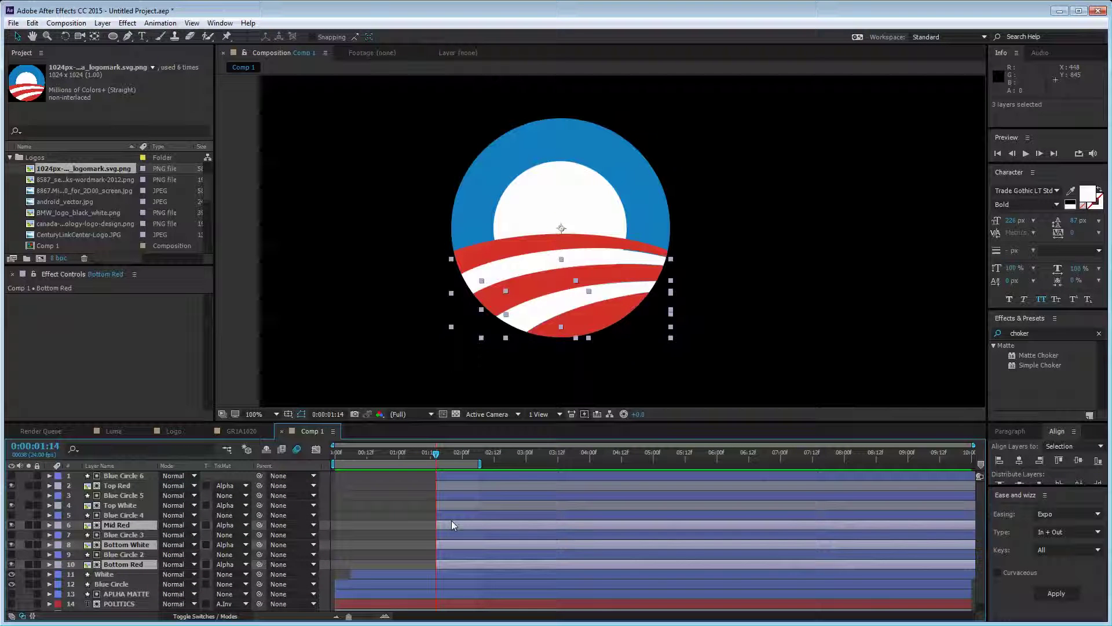
ctrl+click(457, 504)
ctrl+click(457, 482)
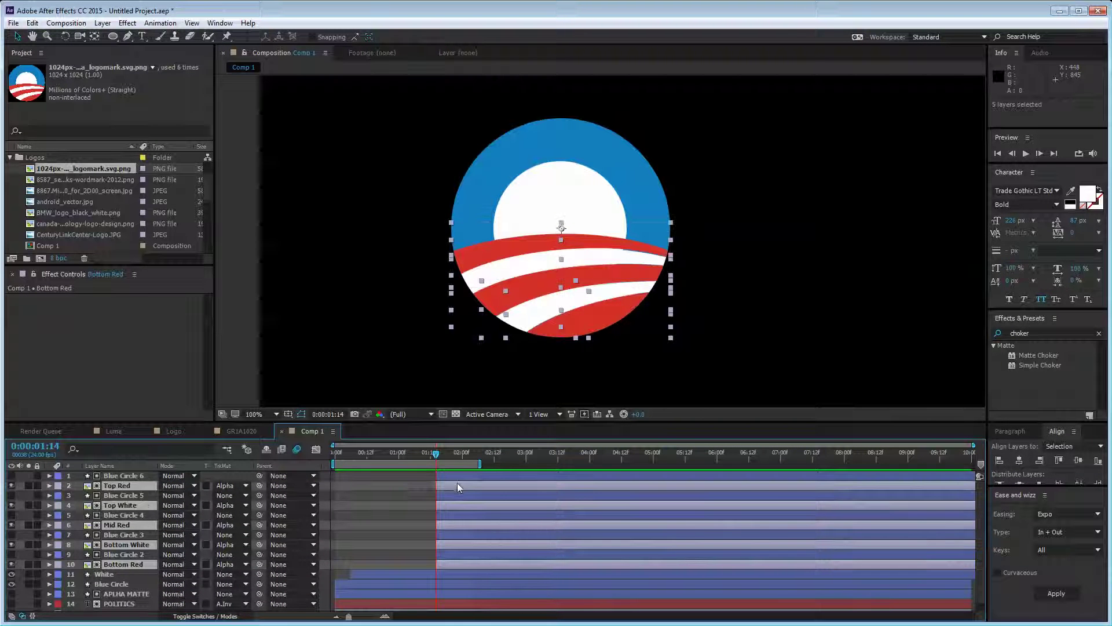
key(p)
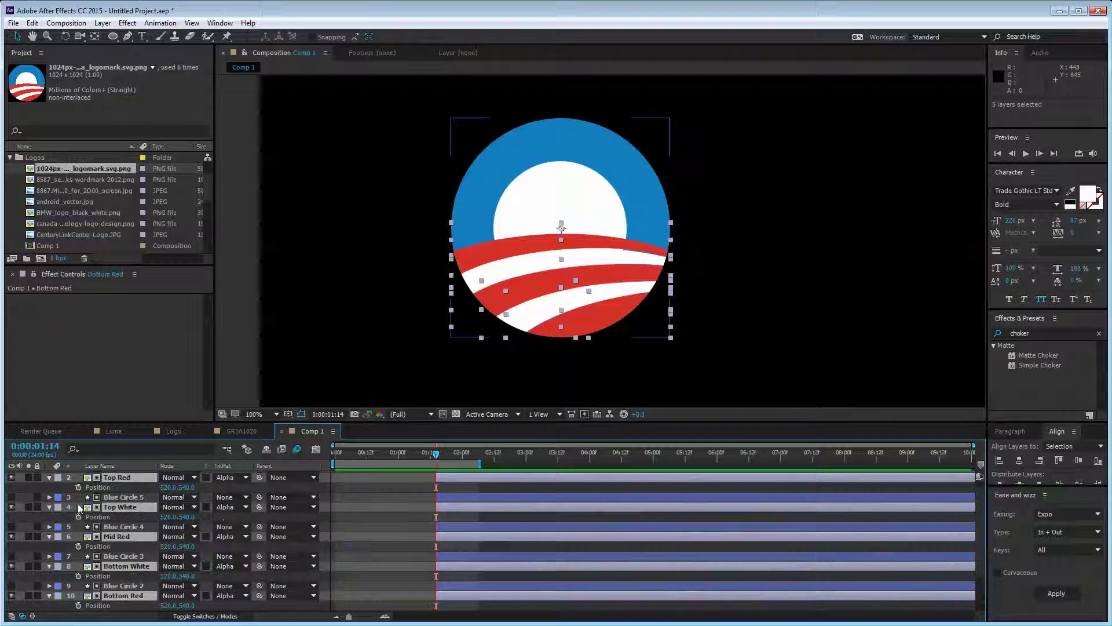
click(78, 517)
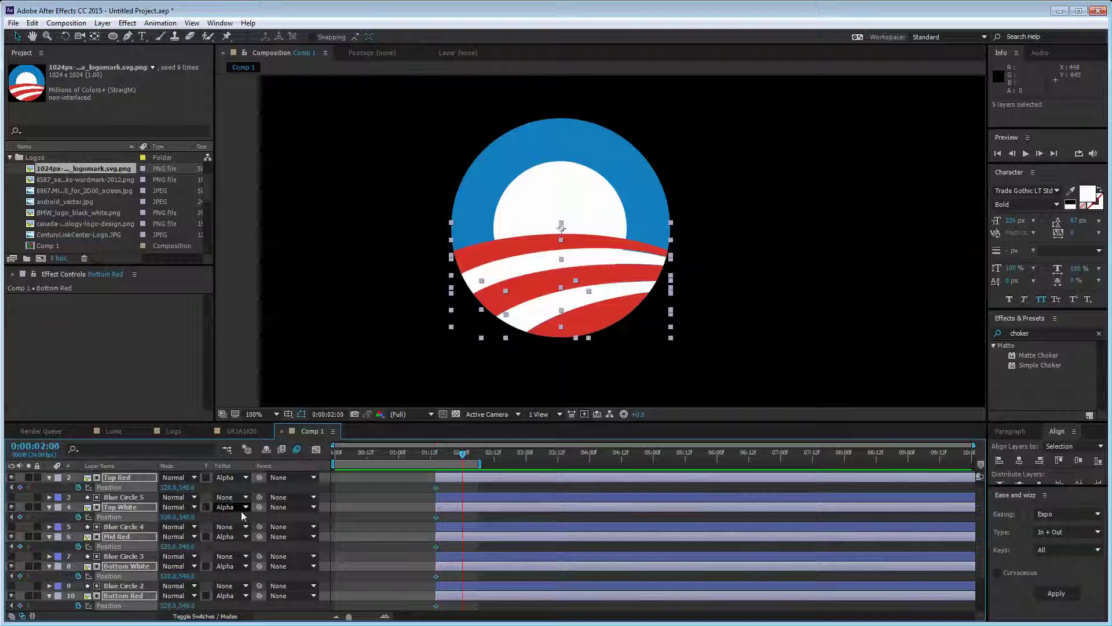
key(shift+Page_Down)
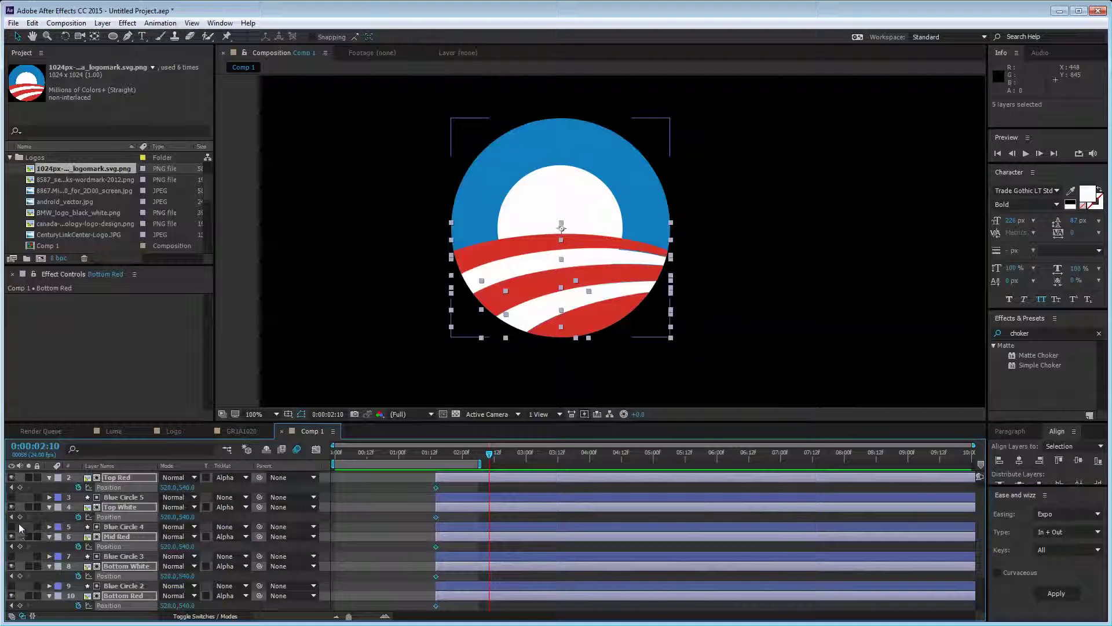
click(20, 516)
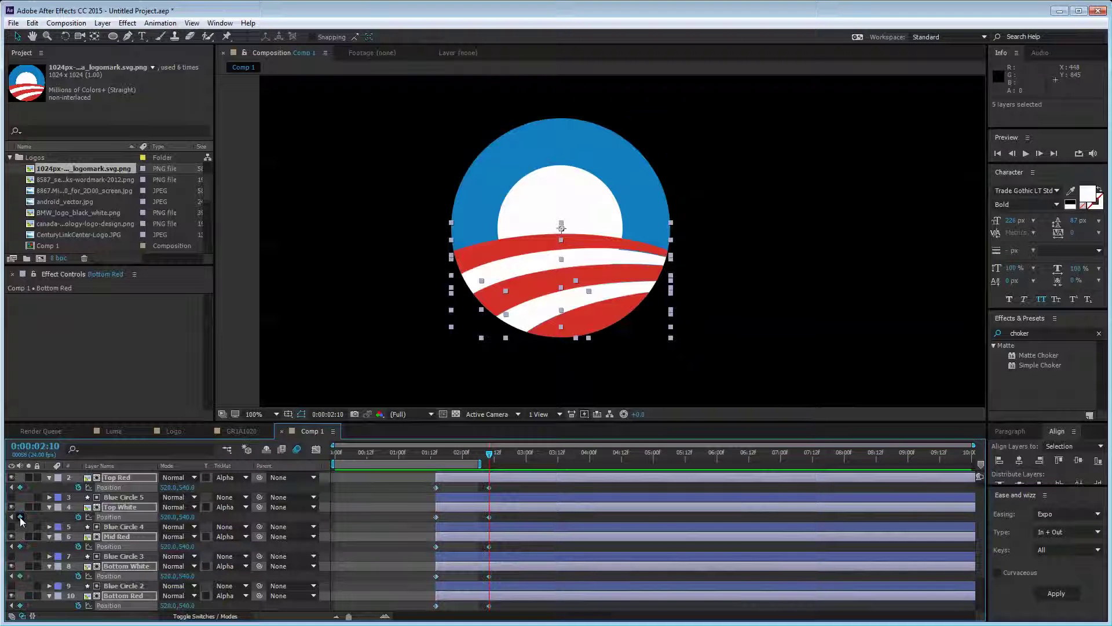
Step: At 0:00:01:14, move all five stripes diagonally down out of the blue circle, with Mid Red at 601, 656 and Bottom White at 573, 620
click(11, 488)
click(821, 349)
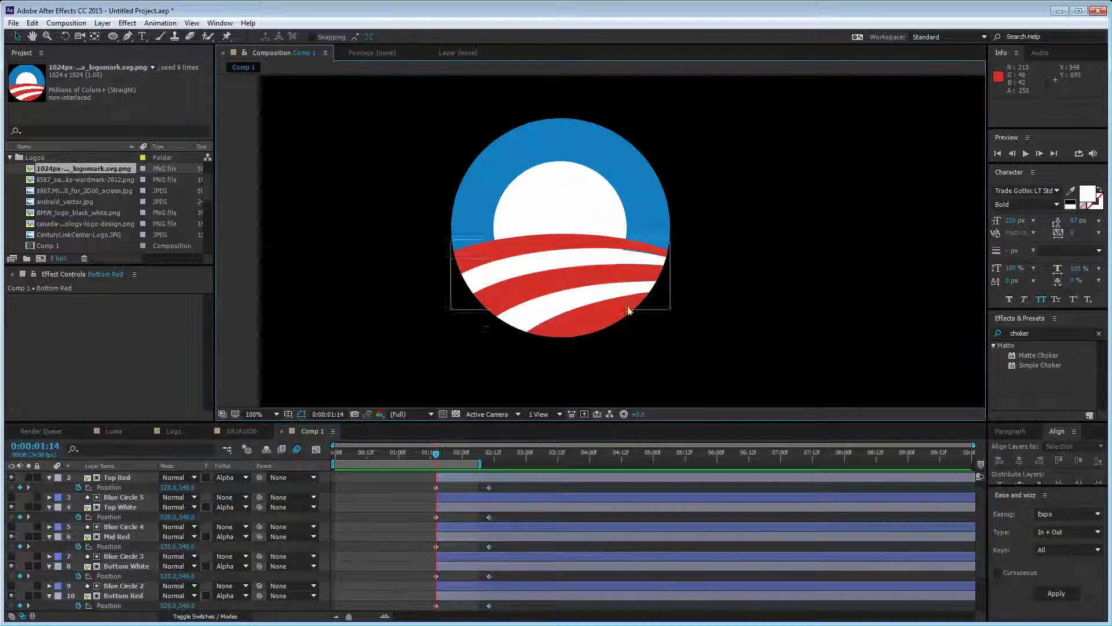
drag(583, 325, 634, 395)
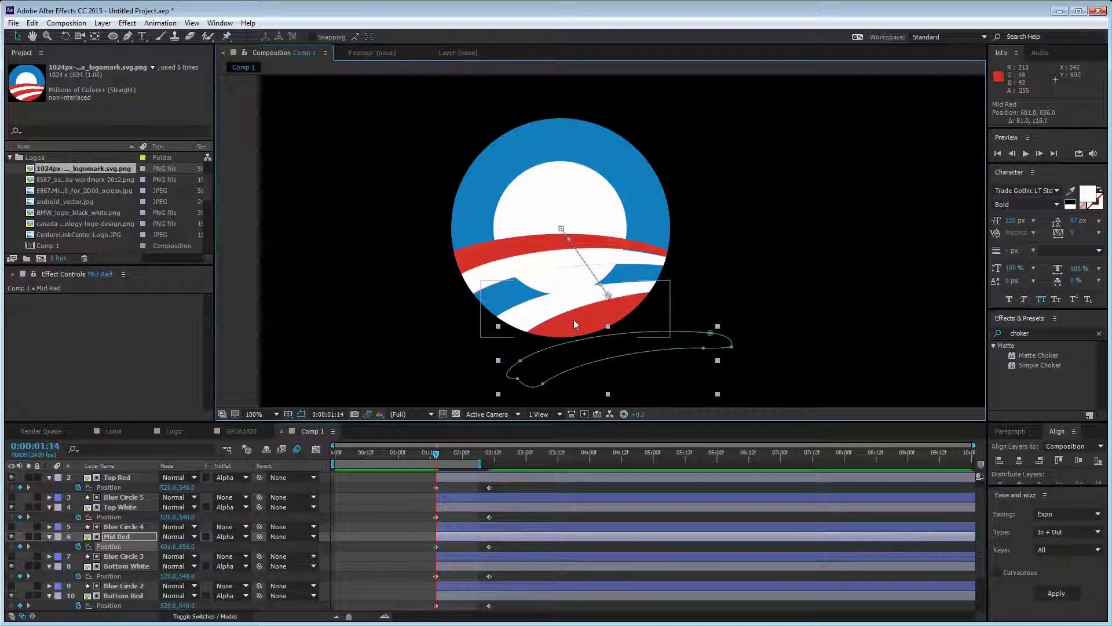
drag(574, 325, 605, 371)
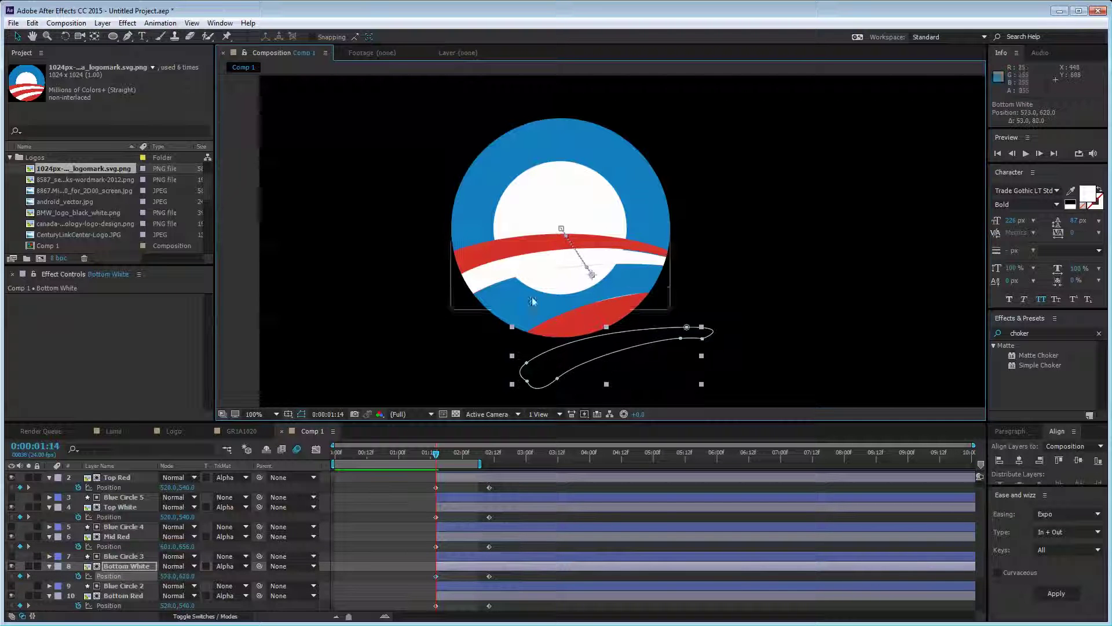
drag(514, 270, 595, 352)
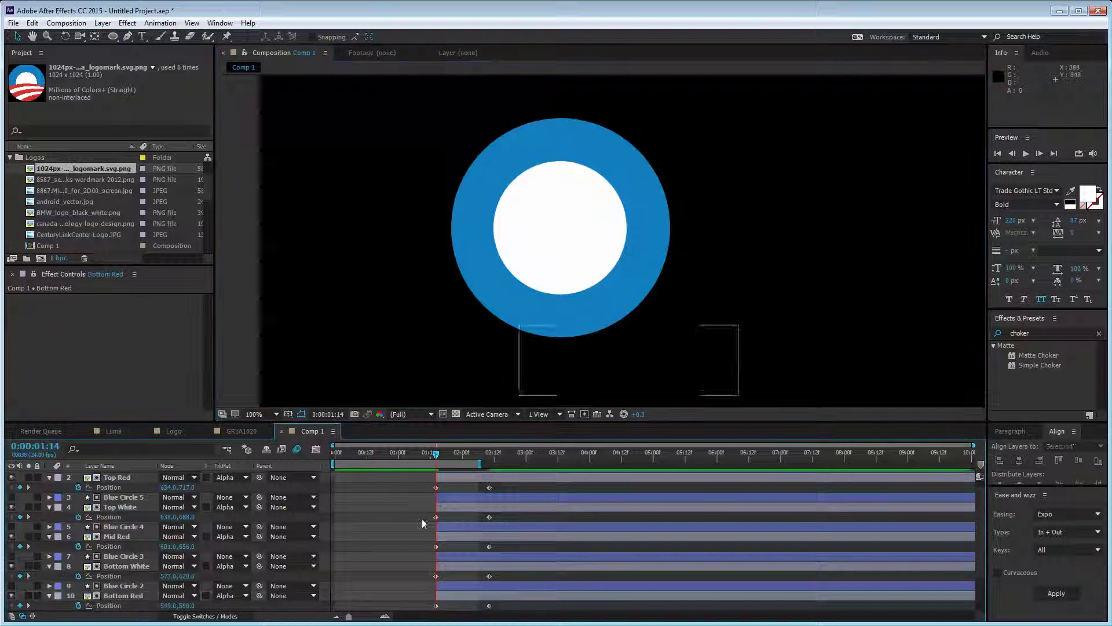
Step: Apply Easy Ease to all the stripes' Position keyframes and scrub to 0:00:01:21 to preview the movement
scroll(423, 524, down, 1)
click(495, 557)
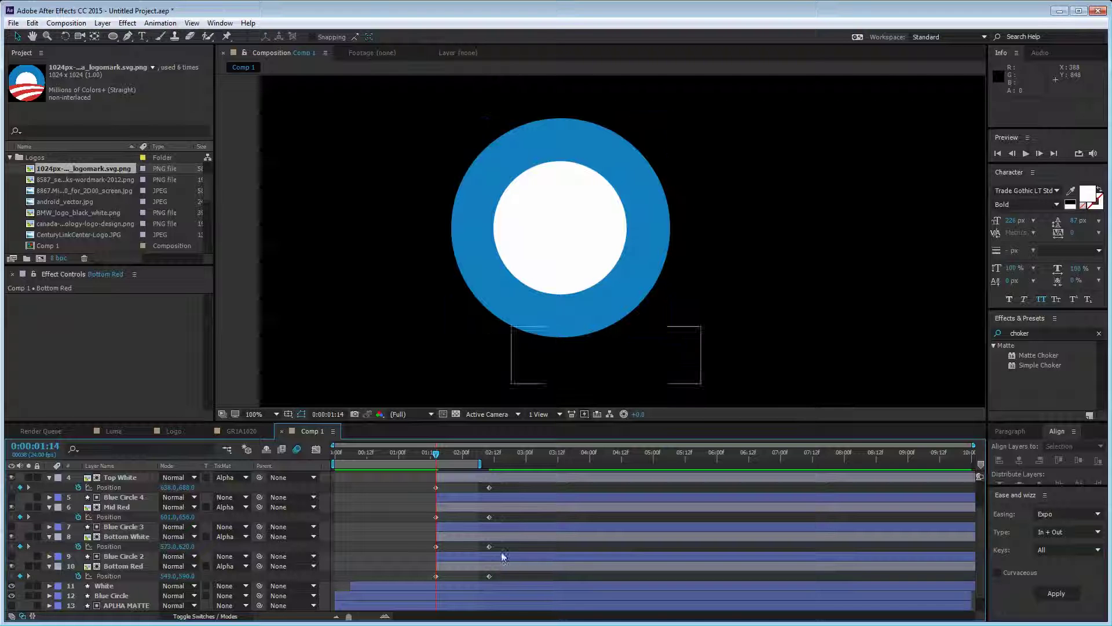
key(ctrl+a)
scroll(429, 464, up, 1)
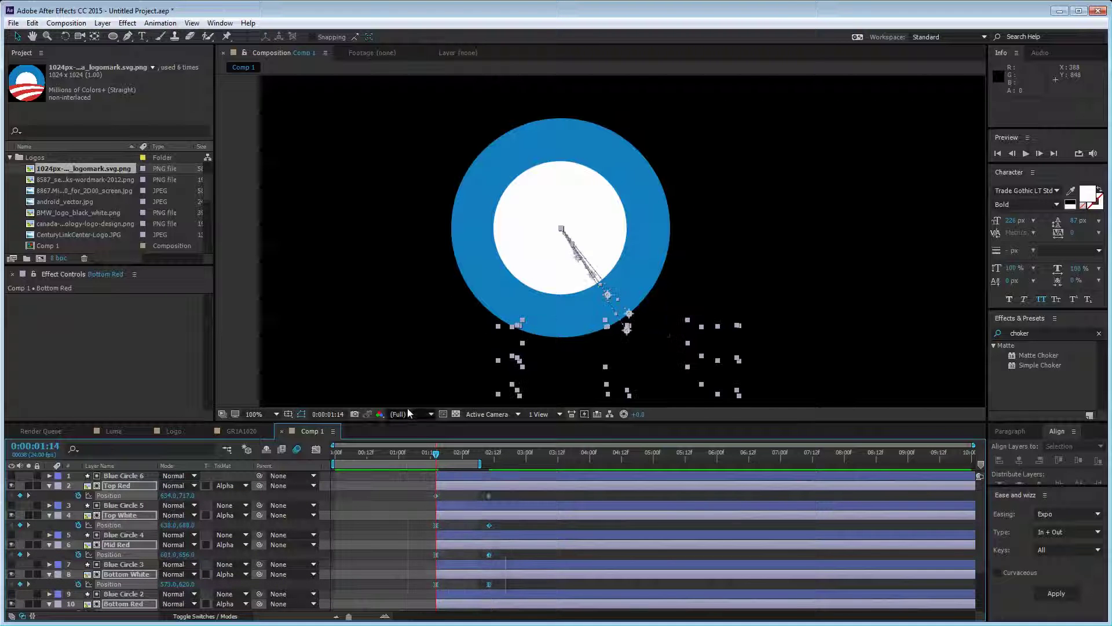
key(F9)
click(505, 497)
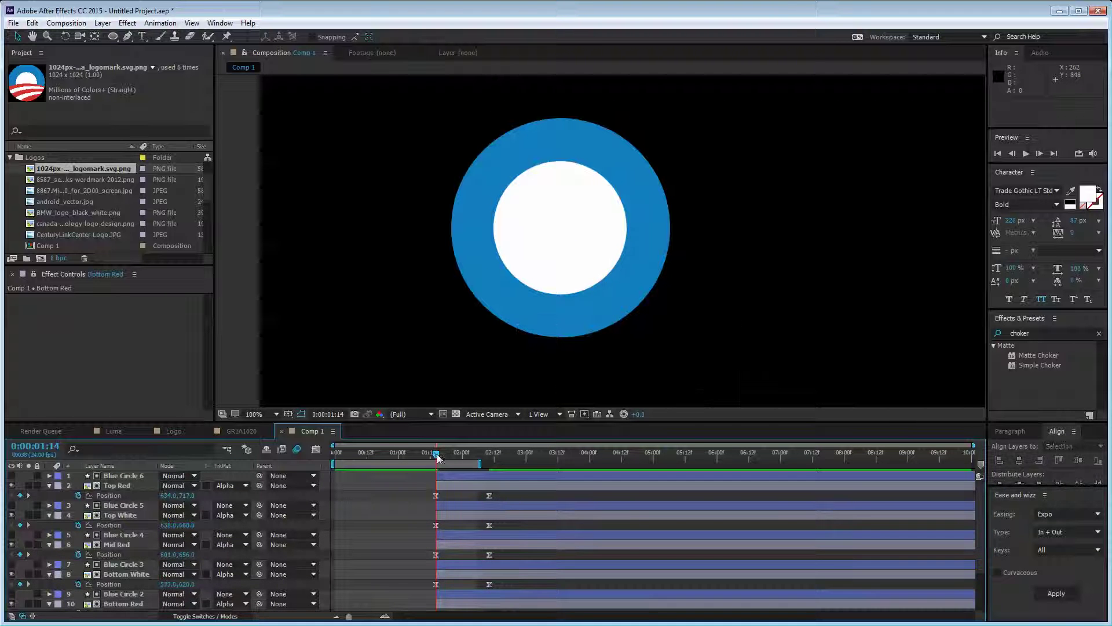
mouse_move(438, 458)
mouse_down()
mouse_move(492, 456)
mouse_move(437, 456)
mouse_move(492, 464)
mouse_move(455, 458)
mouse_up()
click(453, 563)
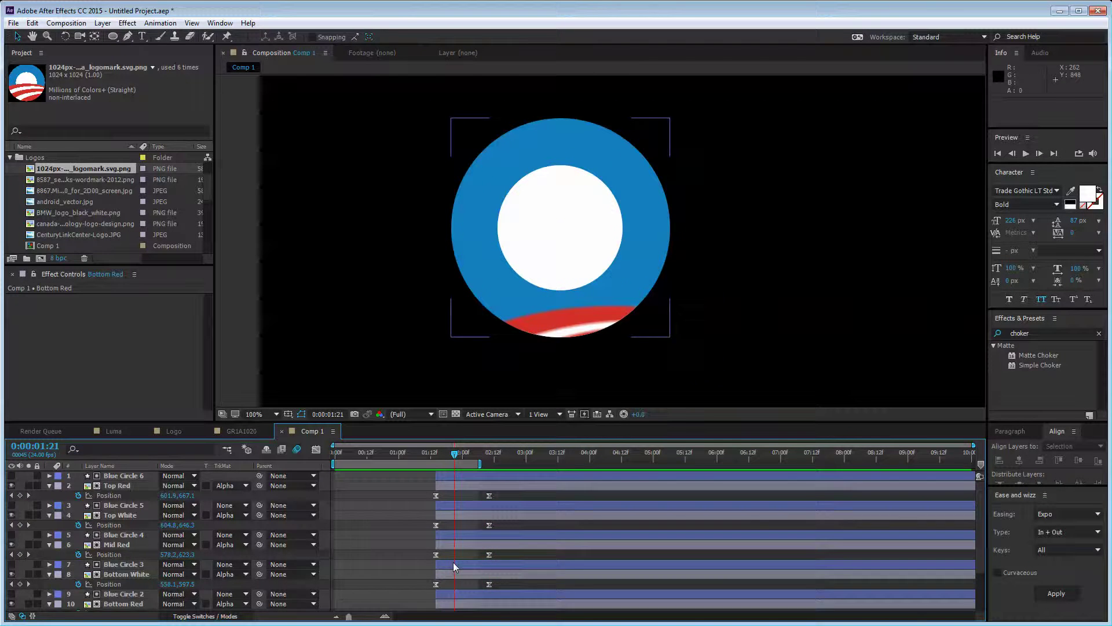
Step: Collapse the layers' keyframes and shift Bottom White and its matte Blue Circle 3 to start at 0:00:01:16
key(ctrl+a)
key(u)
click(446, 564)
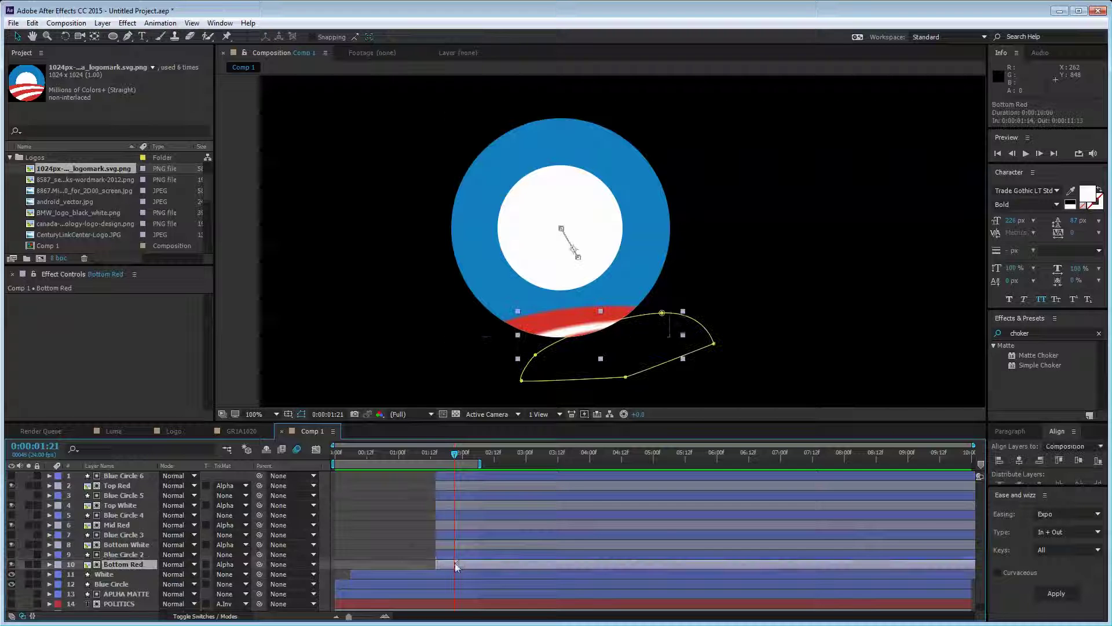
shift+click(457, 556)
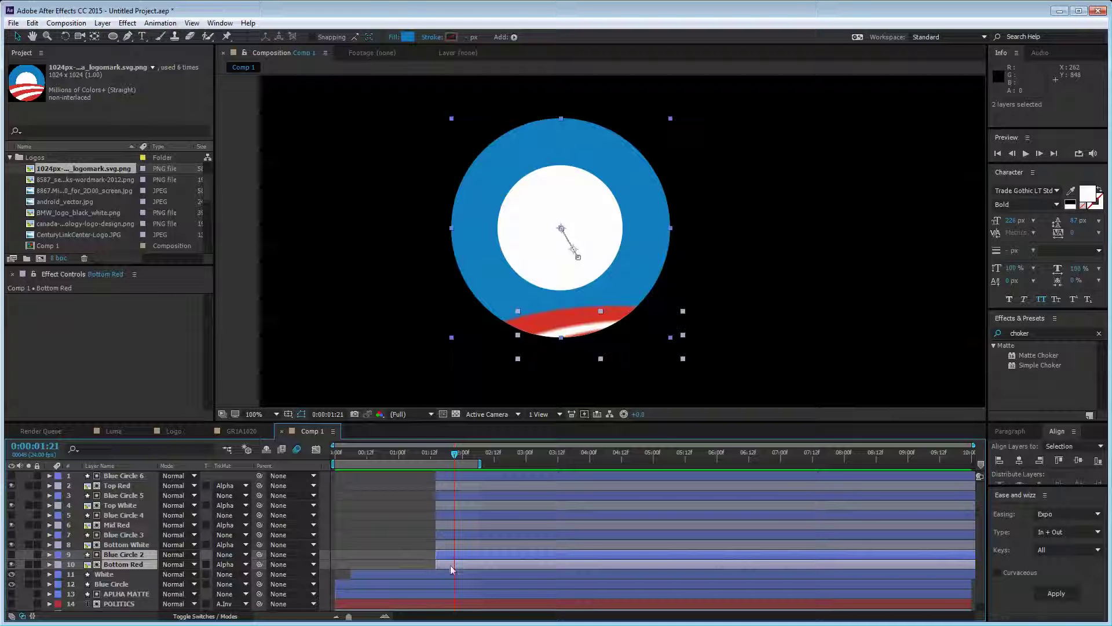
click(403, 558)
click(452, 542)
shift+click(453, 534)
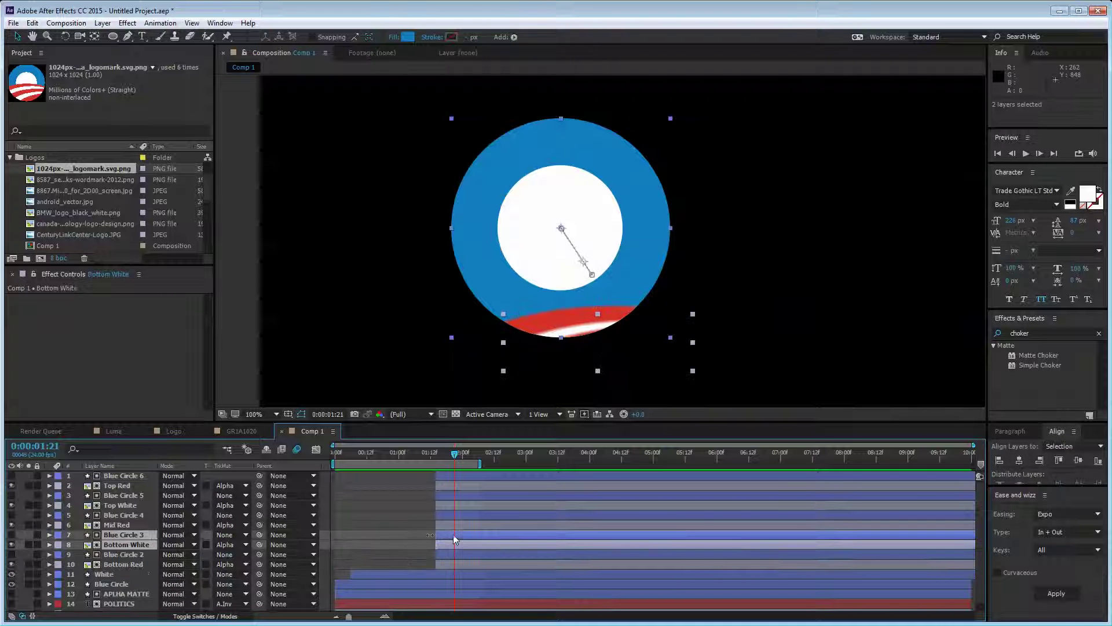
drag(453, 534, 450, 530)
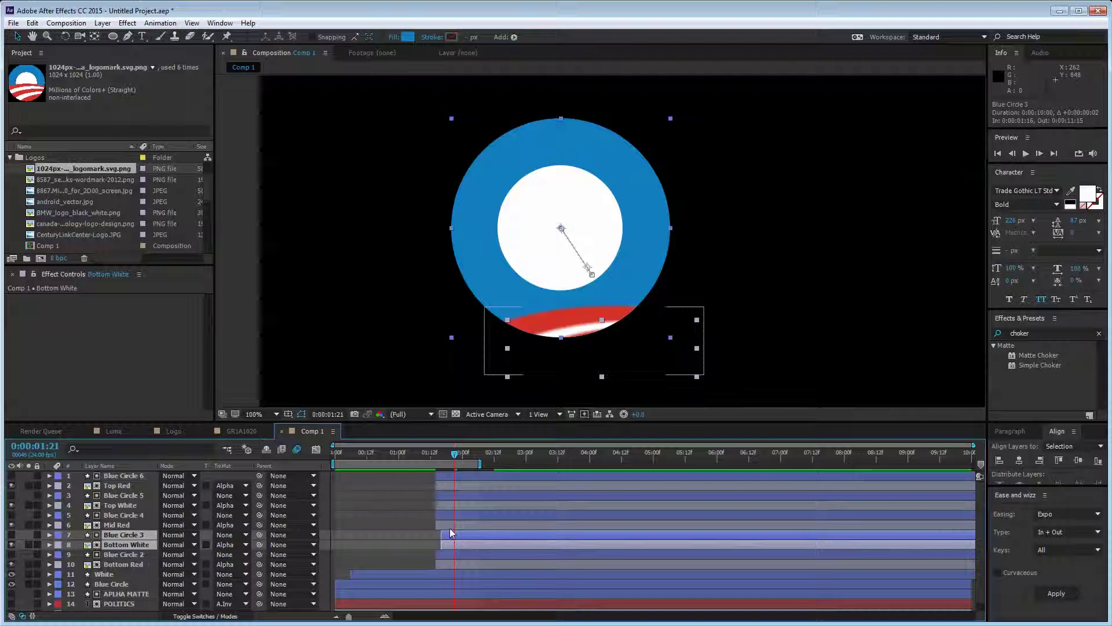
Step: Stagger Mid Red, Top White and Top Red with their Blue Circle mattes progressively later, ending with Top Red starting at 0:00:01:22
click(457, 525)
shift+click(458, 515)
double_click(460, 523)
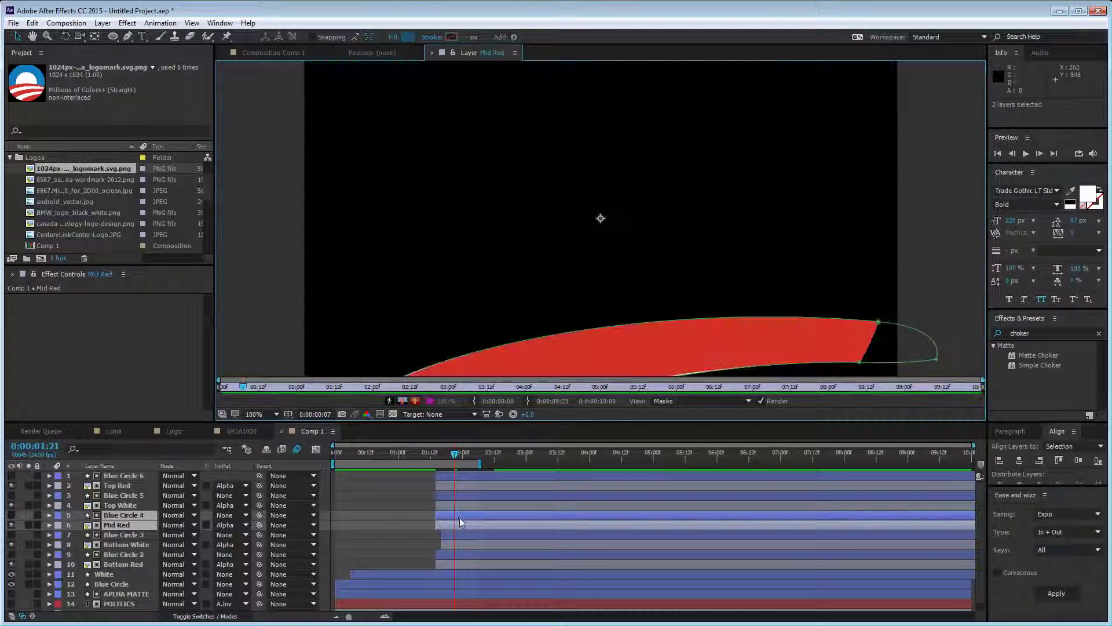
click(273, 53)
drag(458, 520, 490, 485)
click(465, 506)
shift+click(462, 496)
click(480, 485)
shift+click(482, 476)
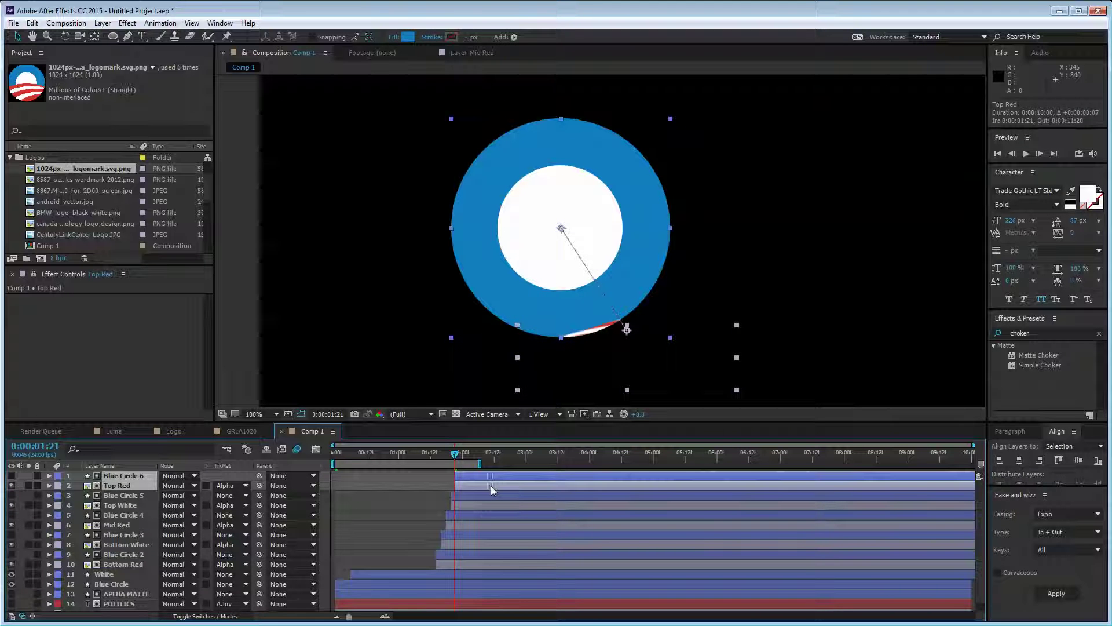
key(F2)
Step: Extend the work area's end to about 4 seconds and preview the staggered stripe animation from the beginning
drag(480, 464, 510, 464)
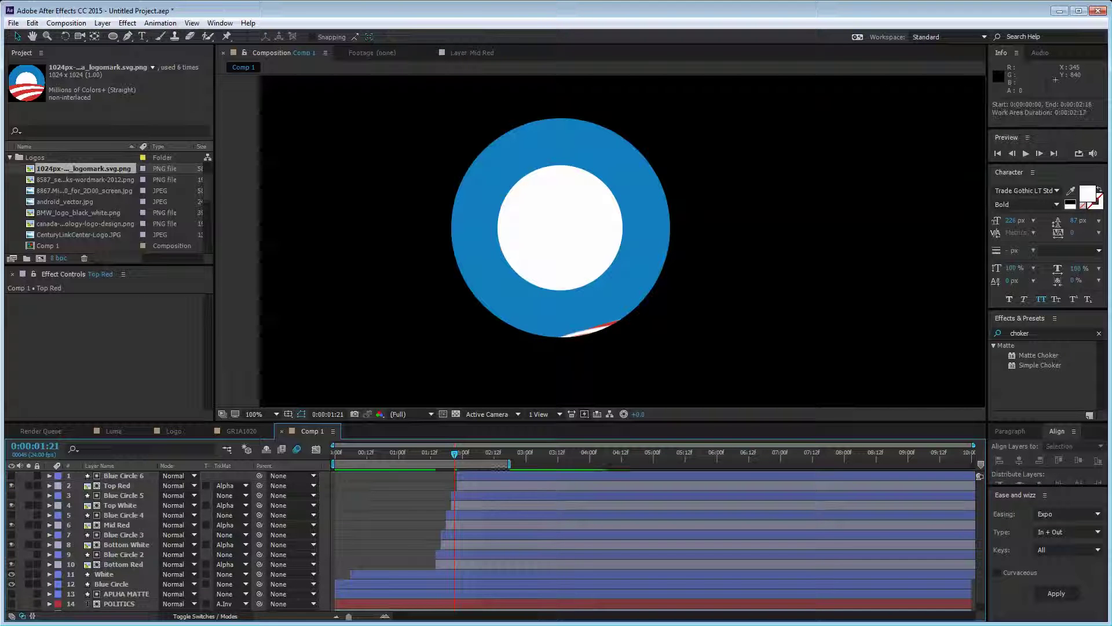
drag(352, 453, 320, 454)
key(space)
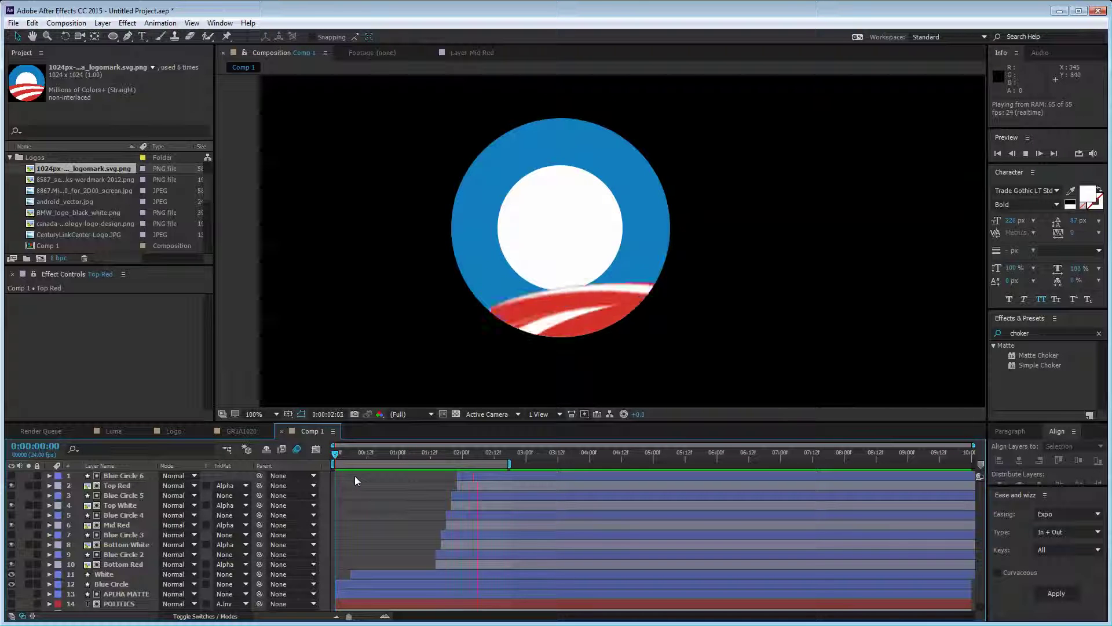
key(space)
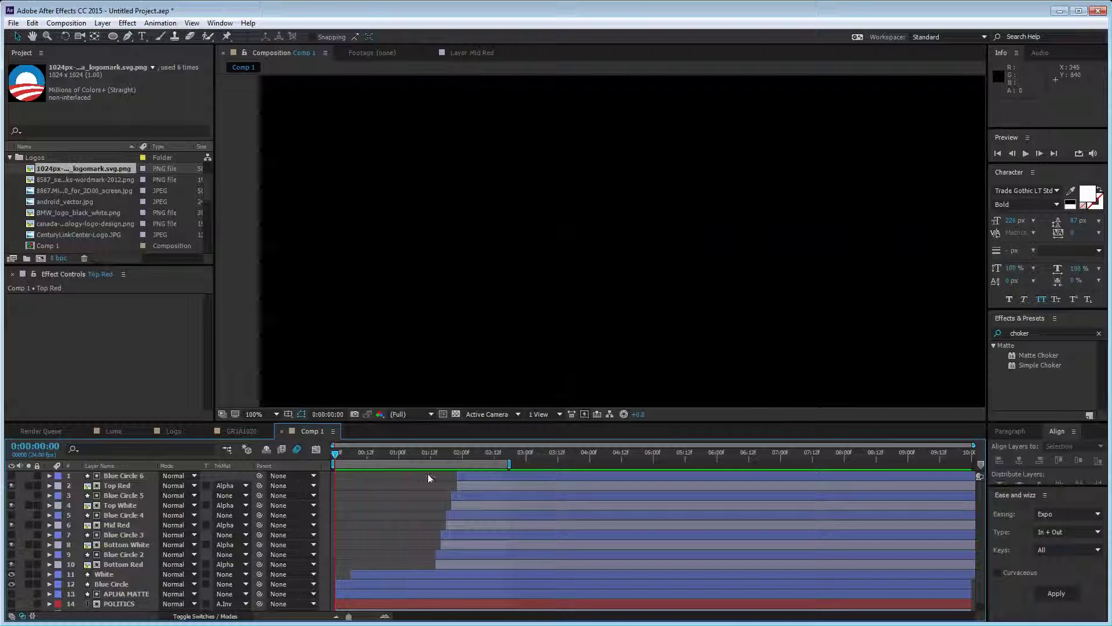
drag(513, 465, 594, 464)
click(524, 484)
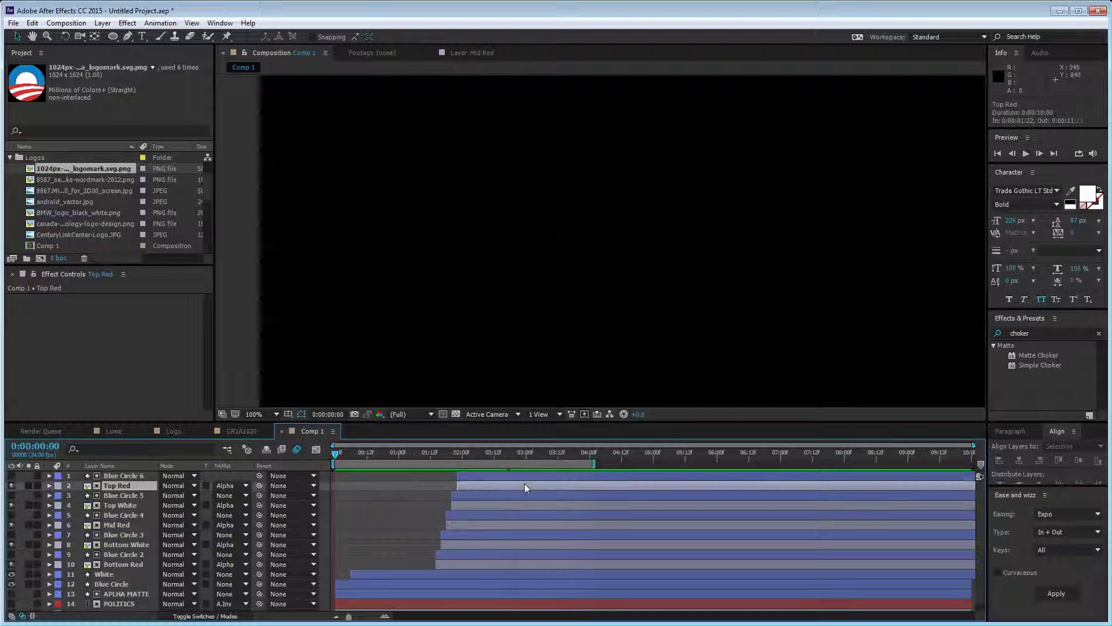
key(space)
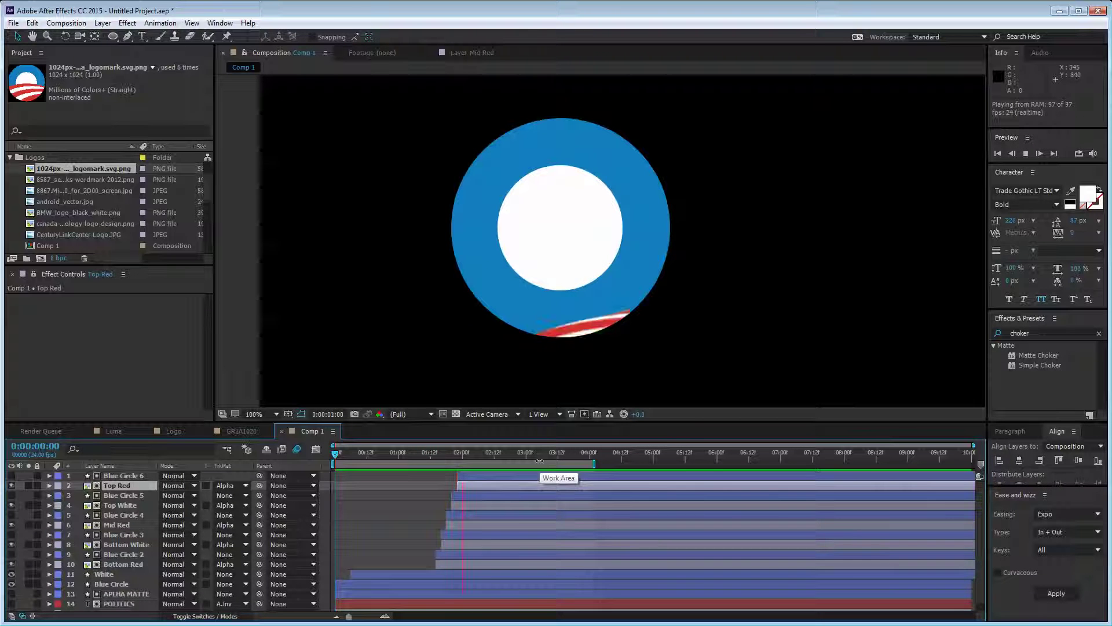
key(space)
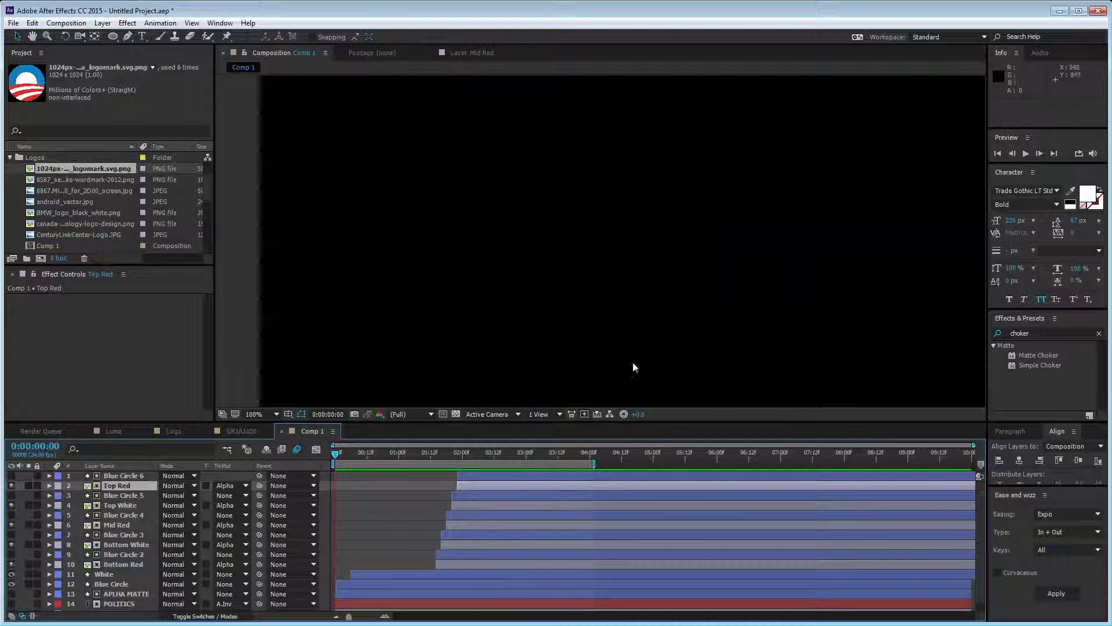
Step: At 0:00:03:06, examine the edges between the logo's stripes up close and then view the whole composition
drag(444, 453, 541, 457)
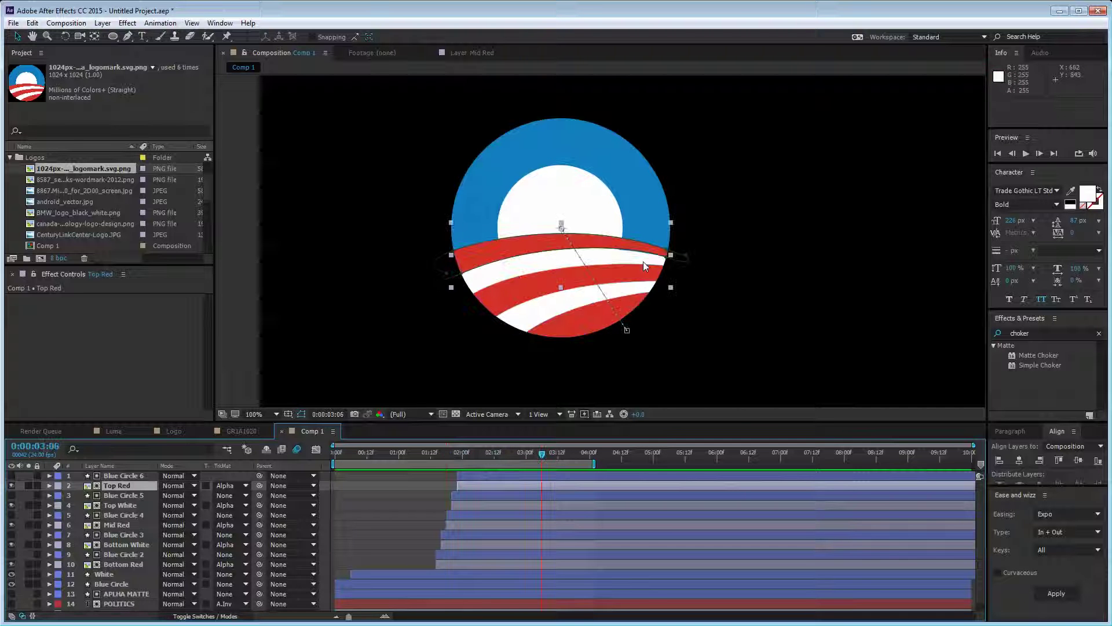
key(period)
click(726, 331)
key(period)
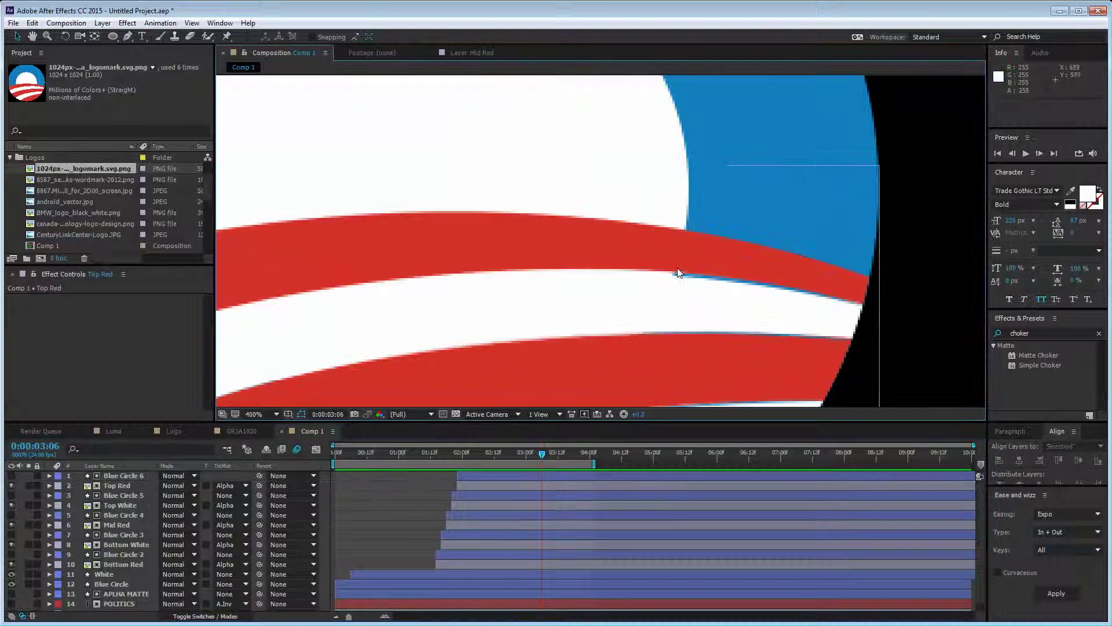
key(comma)
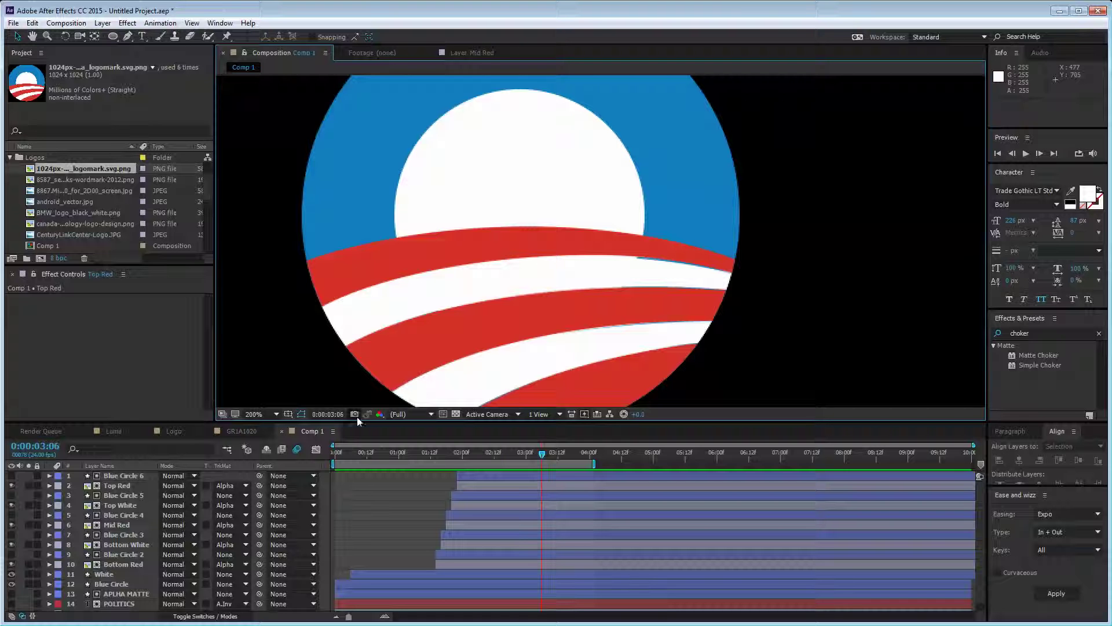
key(comma)
key(comma)
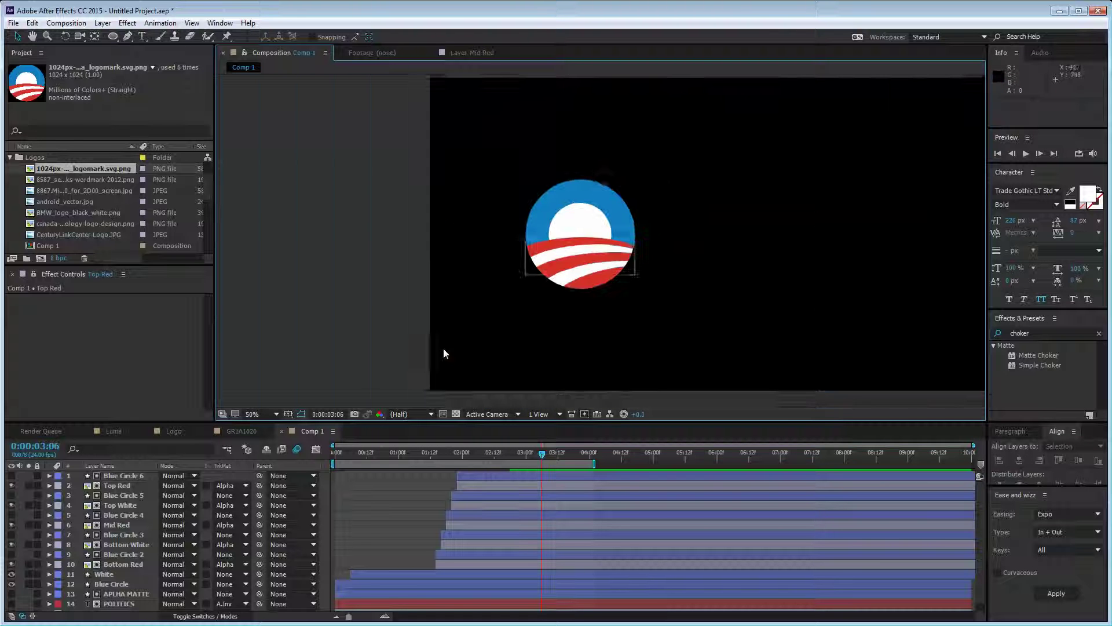
mouse_move(443, 349)
mouse_down()
mouse_move(457, 313)
mouse_move(522, 315)
mouse_up()
click(389, 499)
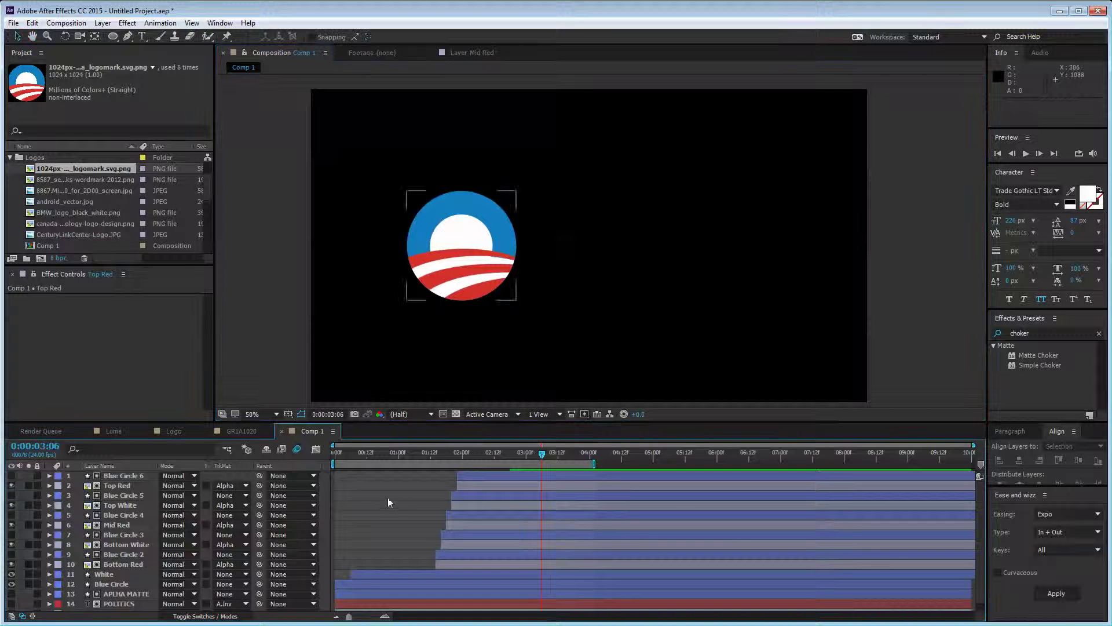
key(ctrl+a)
click(450, 273)
click(397, 408)
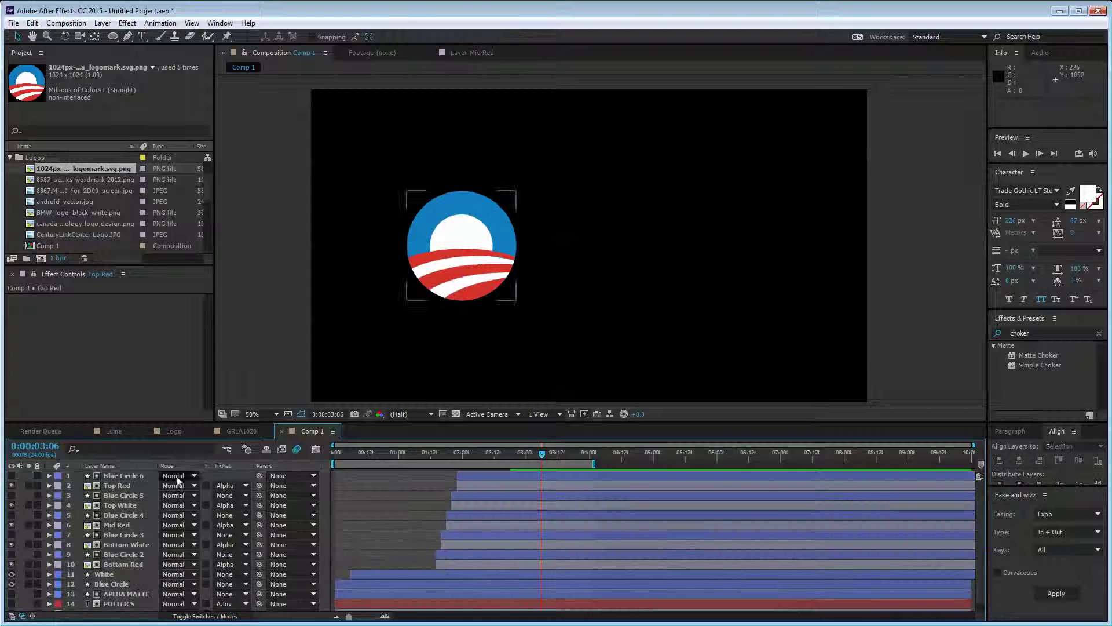
Step: Make the POLITICS layer visible and move the current time to 0:00:02:03
scroll(373, 591, down, 1)
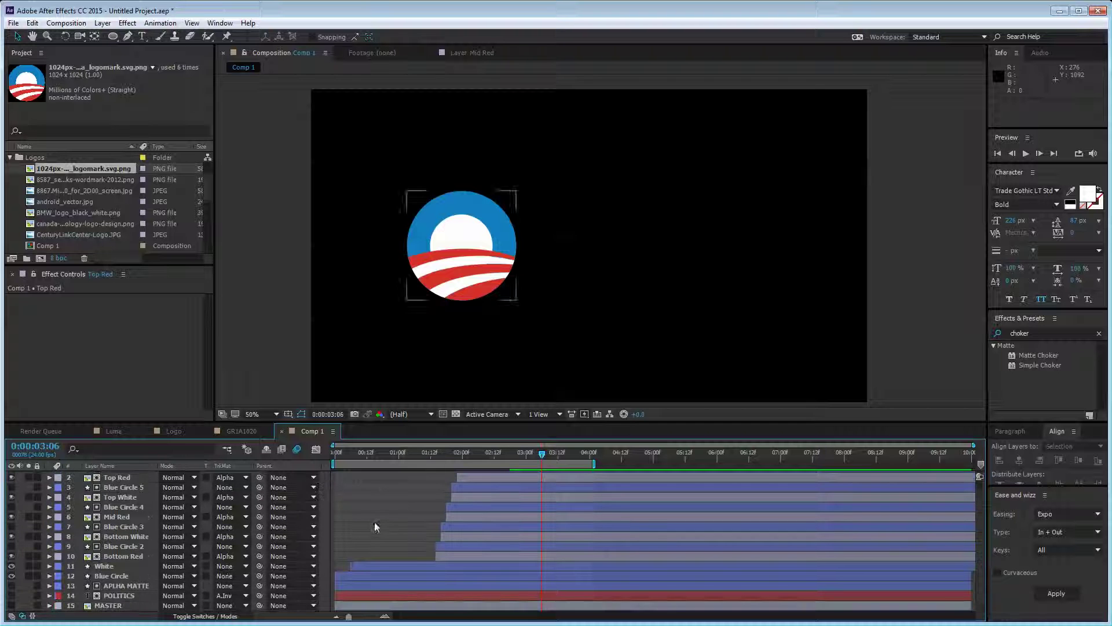
click(130, 596)
click(12, 596)
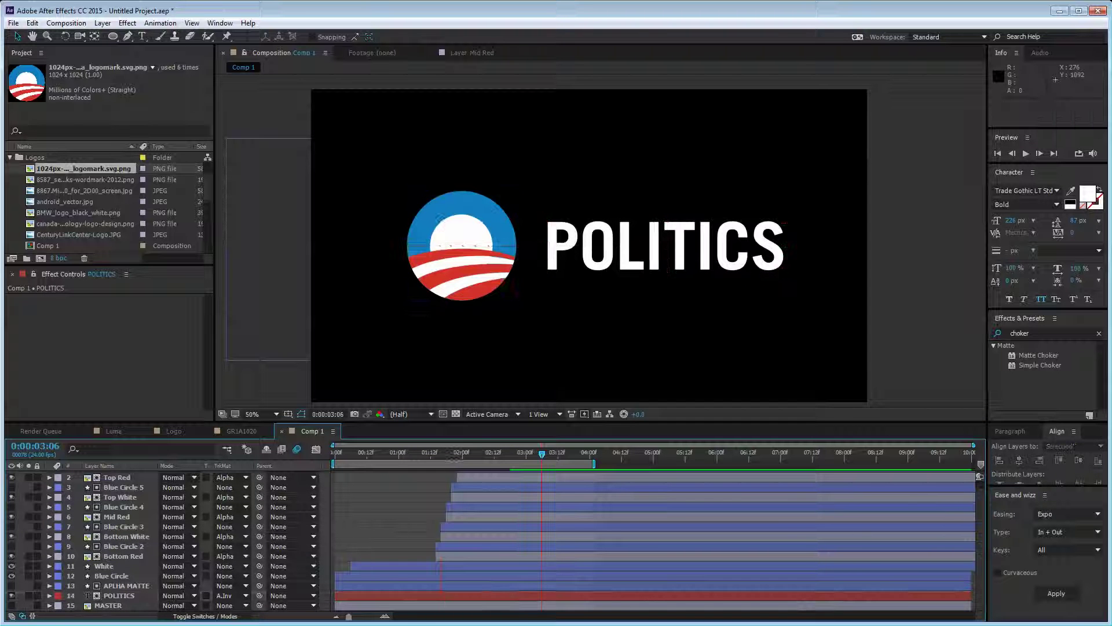
drag(446, 452, 471, 453)
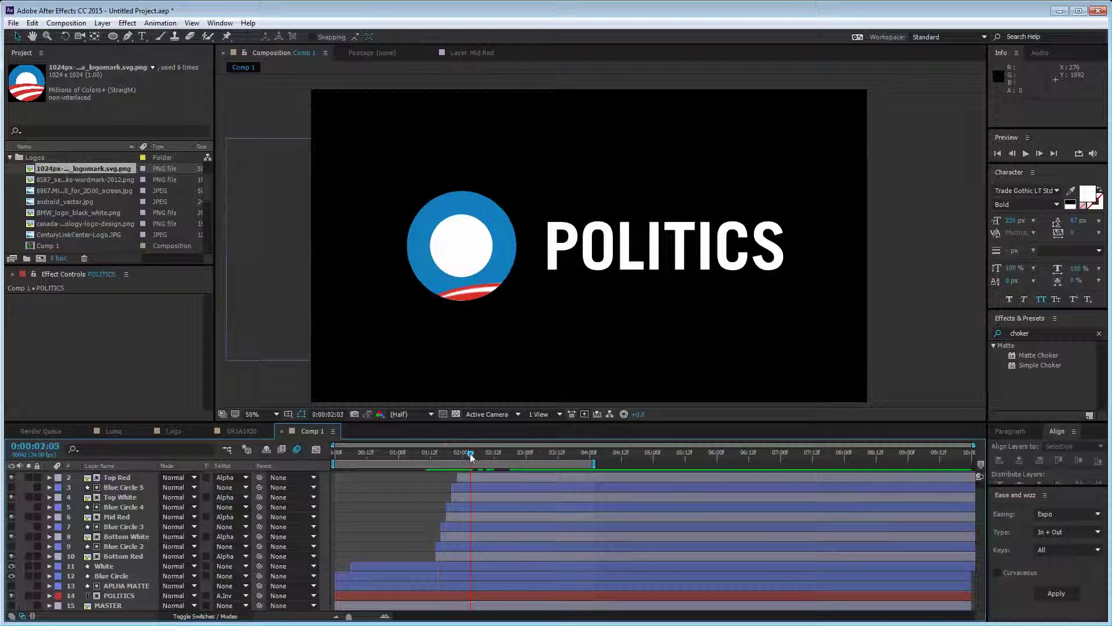
Step: Shift the APLHA MATTE and POLITICS layers to start at about 0:00:02:03, and extend the work area's end to 0:00:04:23
click(124, 595)
shift+click(123, 585)
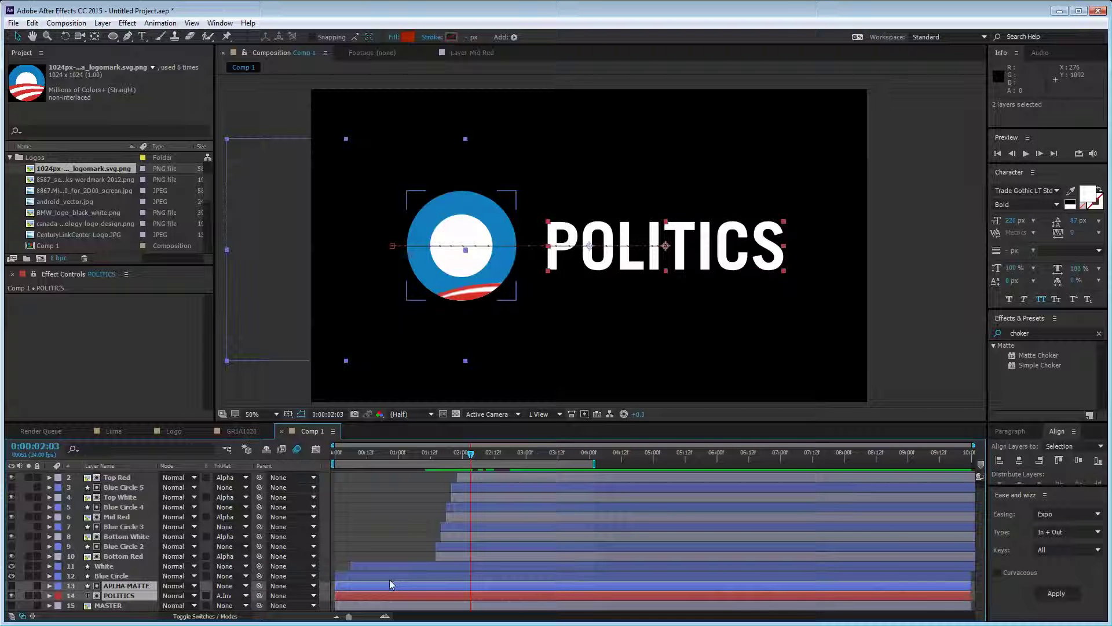
drag(364, 590, 499, 594)
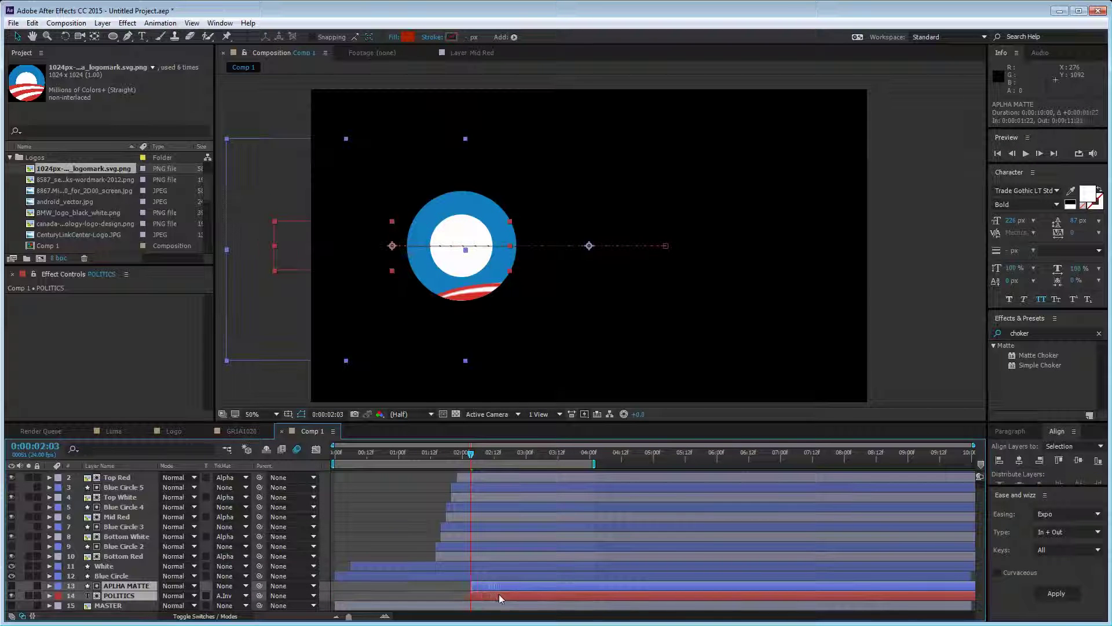
key(F2)
mouse_move(471, 452)
mouse_down()
mouse_move(373, 452)
mouse_move(656, 463)
mouse_up()
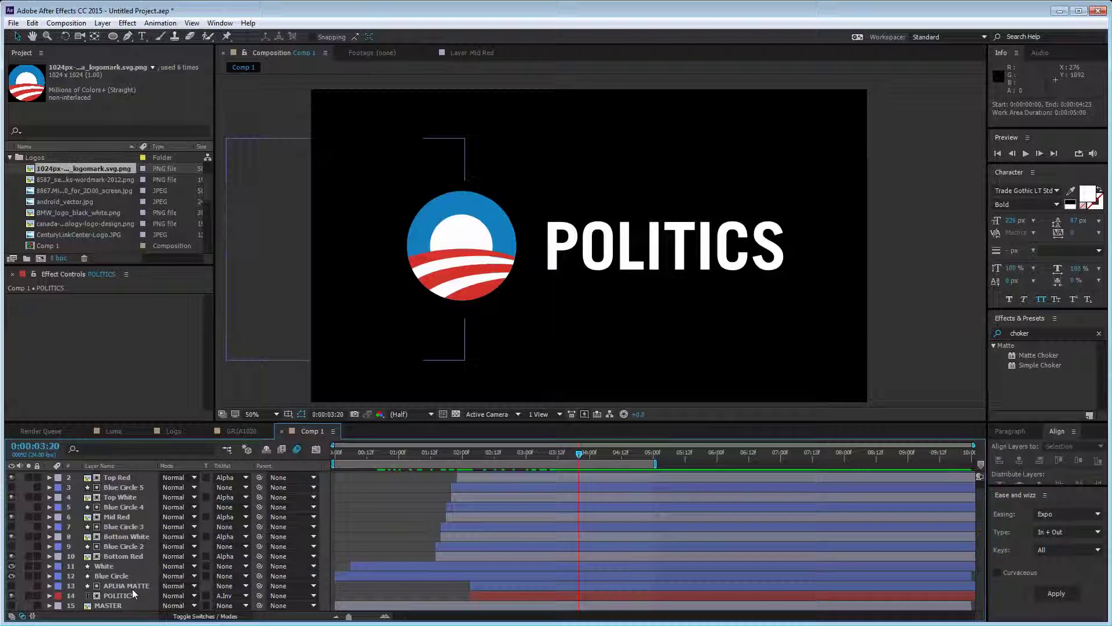
Step: Create a solid layer named BG and place it at the very bottom of the layer stack, below MASTER
right_click(139, 606)
click(23, 585)
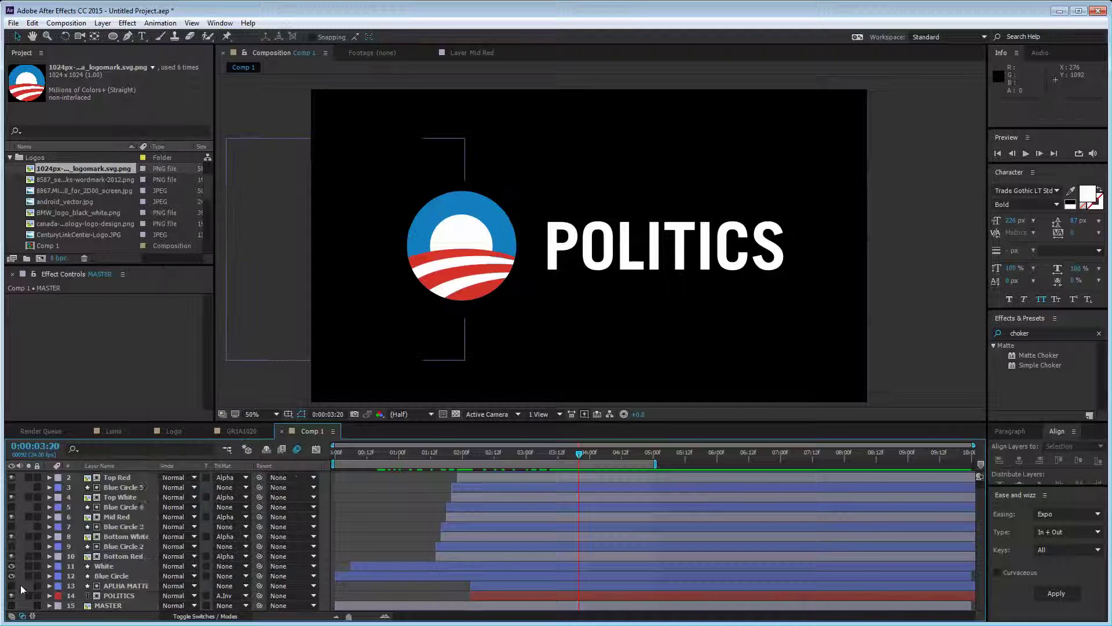
right_click(20, 585)
mouse_move(74, 480)
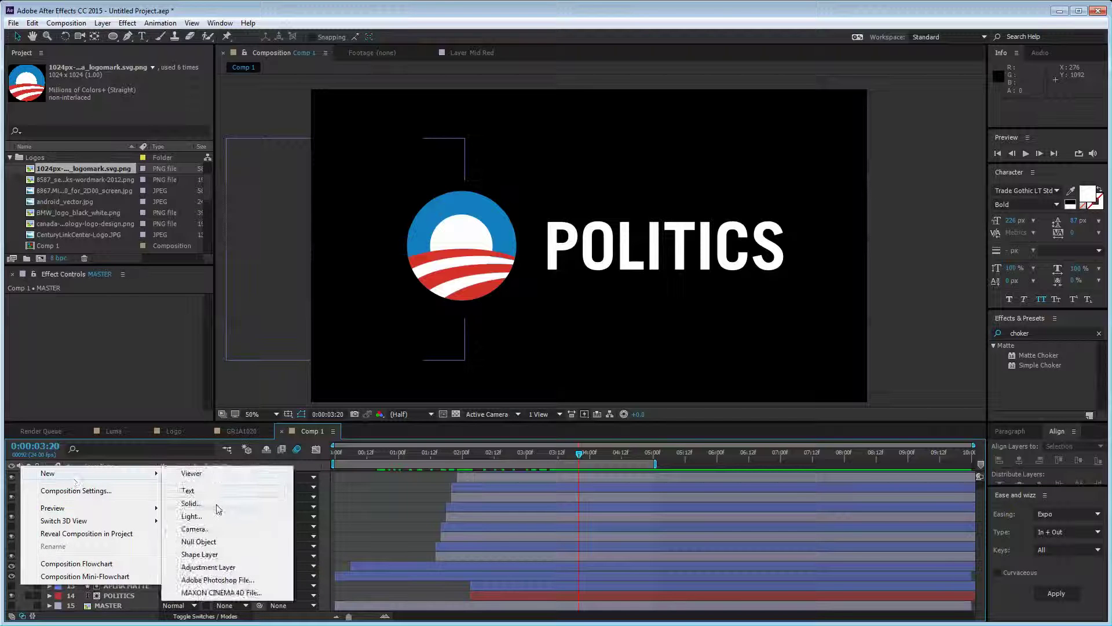
click(219, 510)
text(BG)
key(Return)
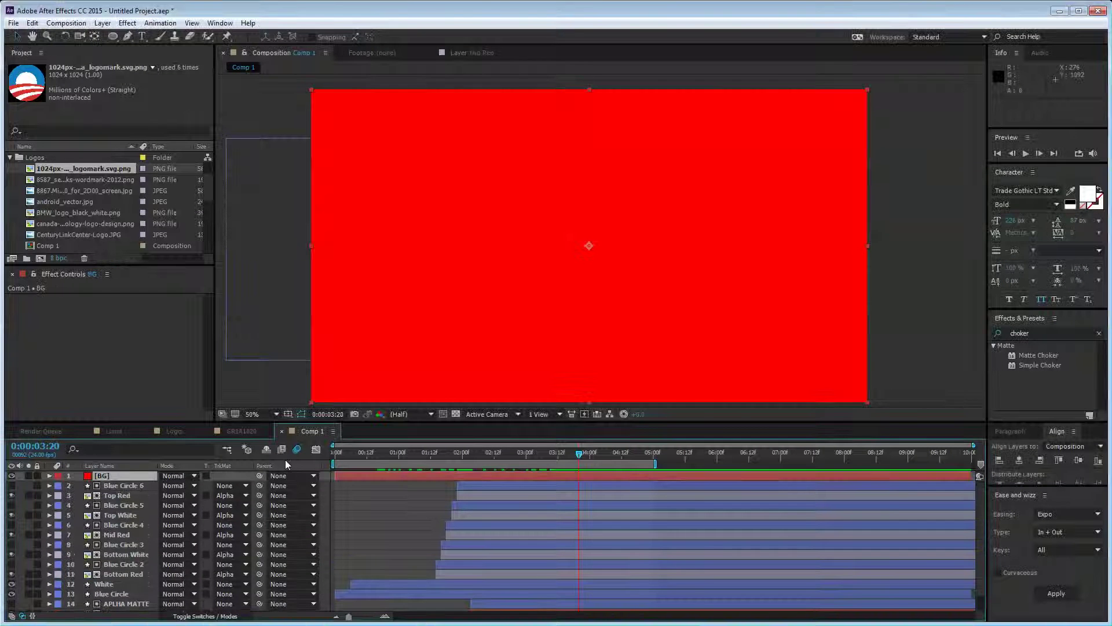
drag(102, 475, 116, 608)
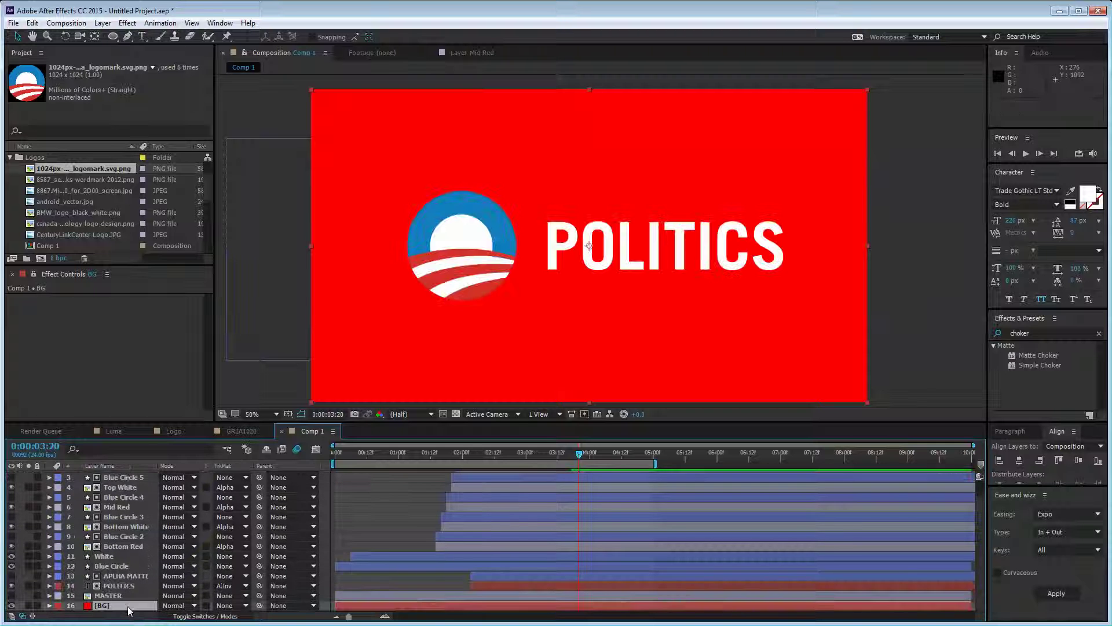
Step: Find and apply the 4-Color Gradient effect to the BG solid, and sample the logo's blue for Color 1
double_click(1043, 333)
text(gl)
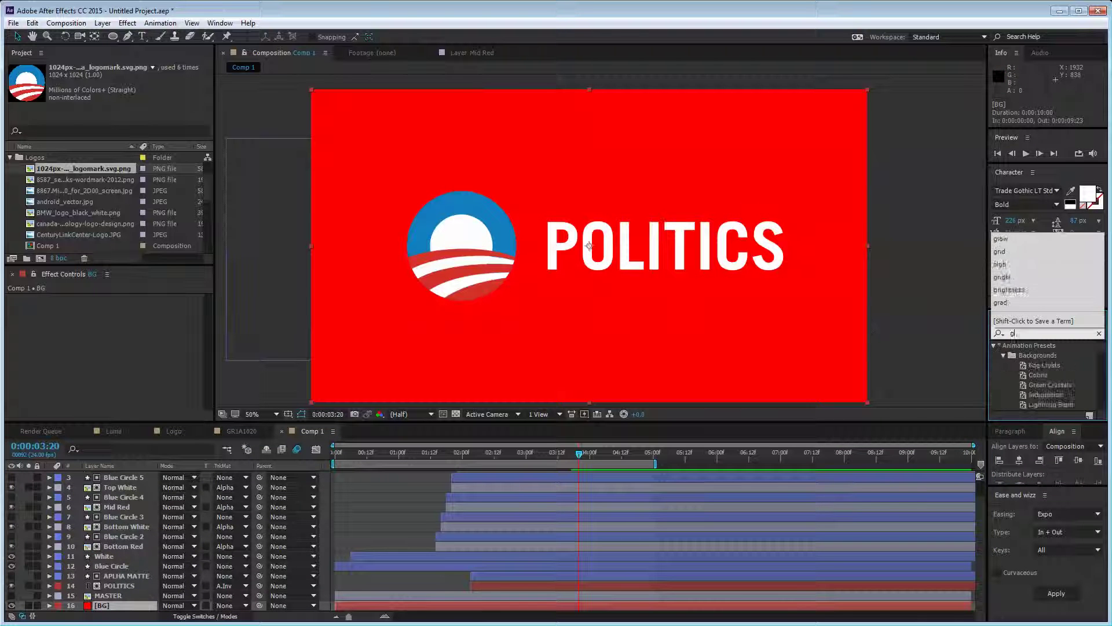
text(radient)
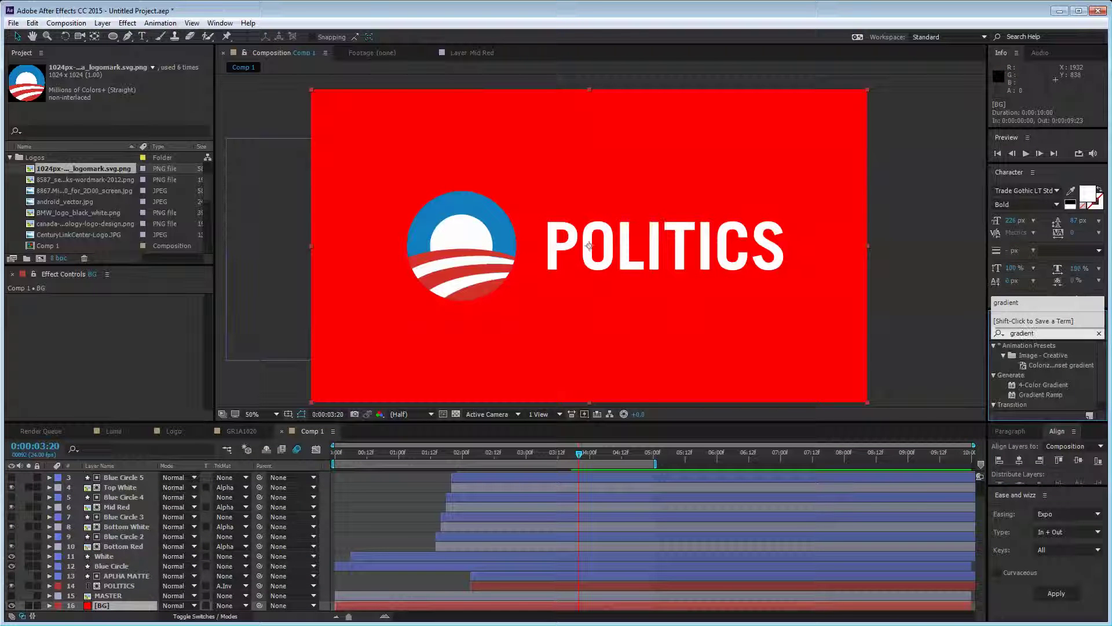
double_click(1031, 383)
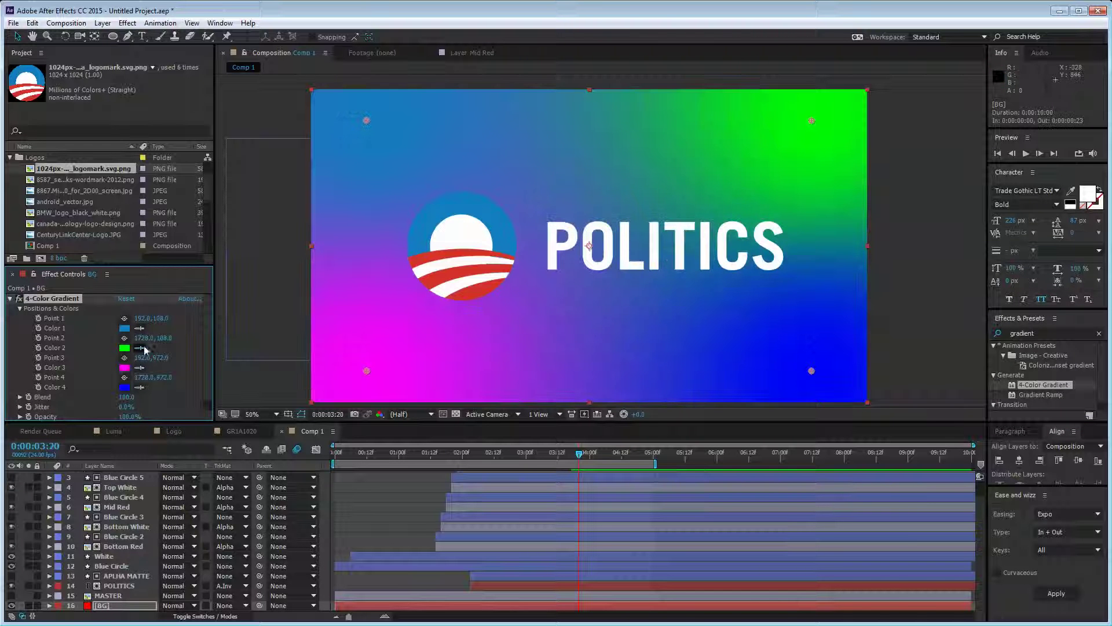
Step: Sample gradient colors from the logo: red for Color 2, white for Color 3 and blue for Color 4
click(481, 253)
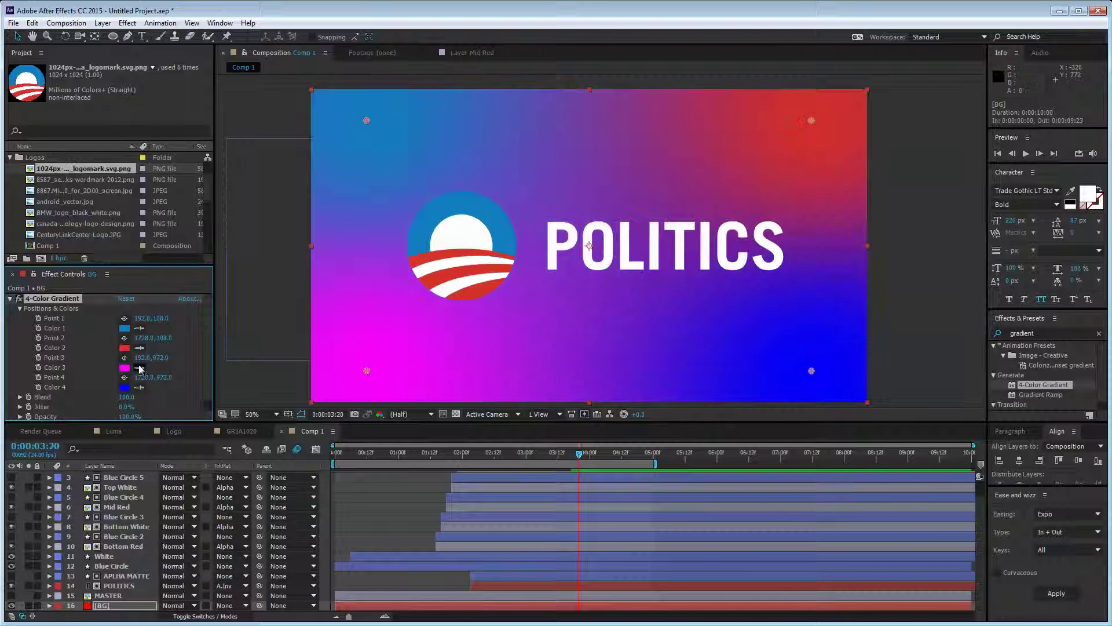
click(458, 237)
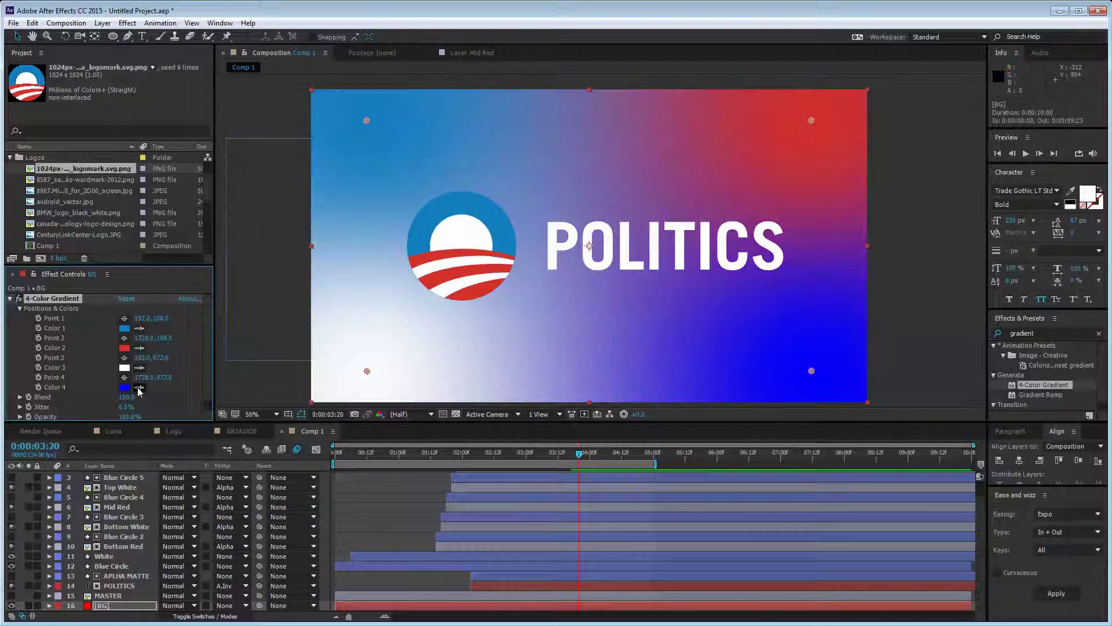
click(500, 214)
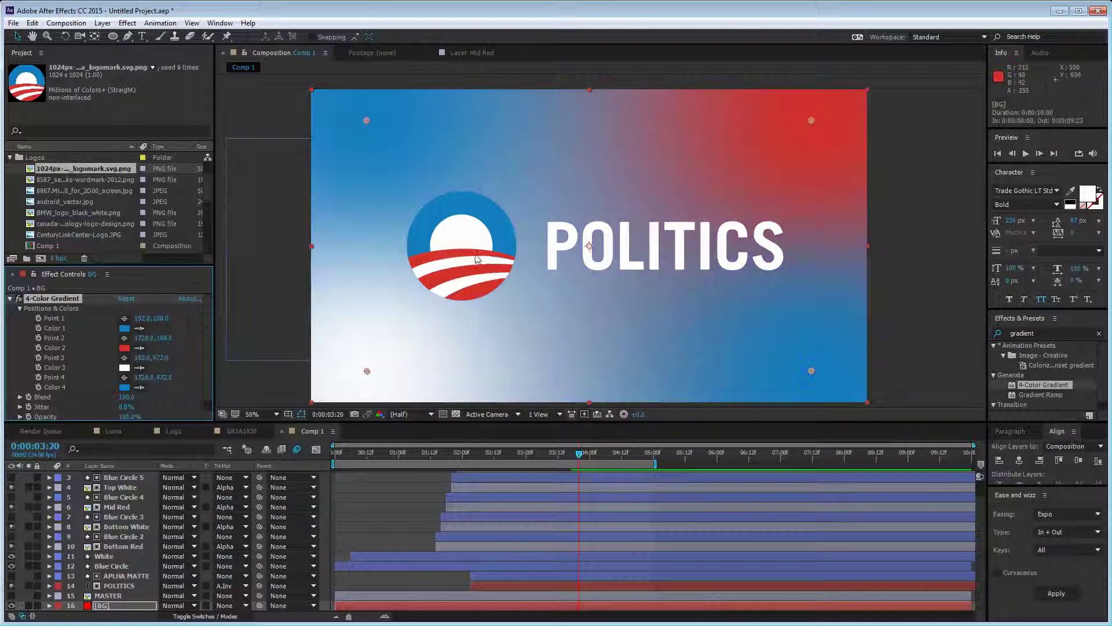
Step: Lighten the BG gradient by changing Color 2 to a pale pink and Color 1 to a pale blue
click(125, 348)
click(292, 261)
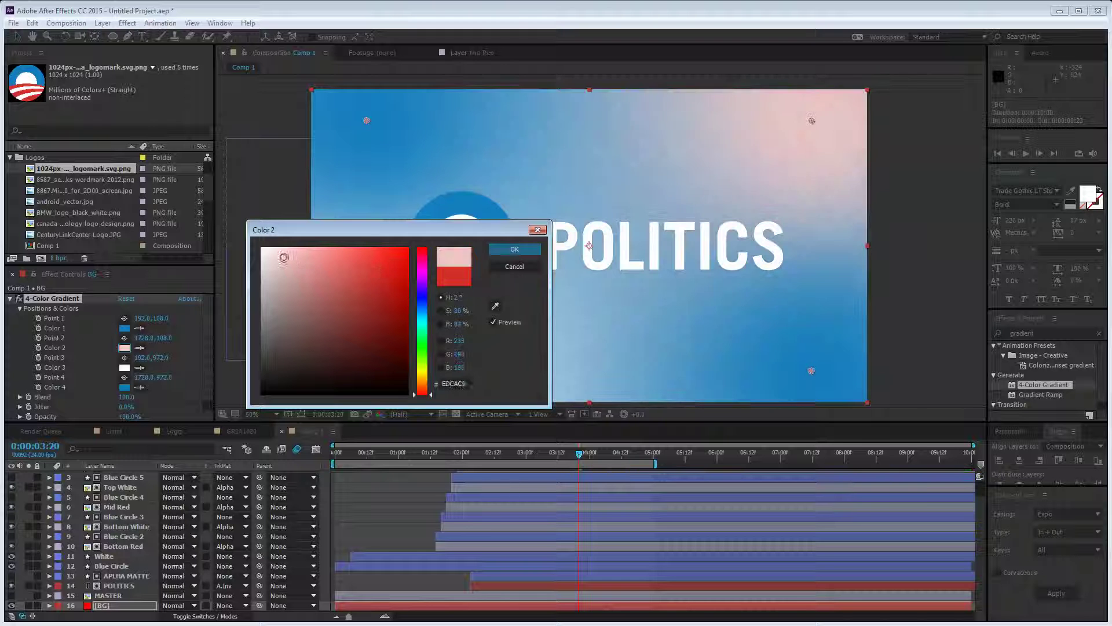
key(Return)
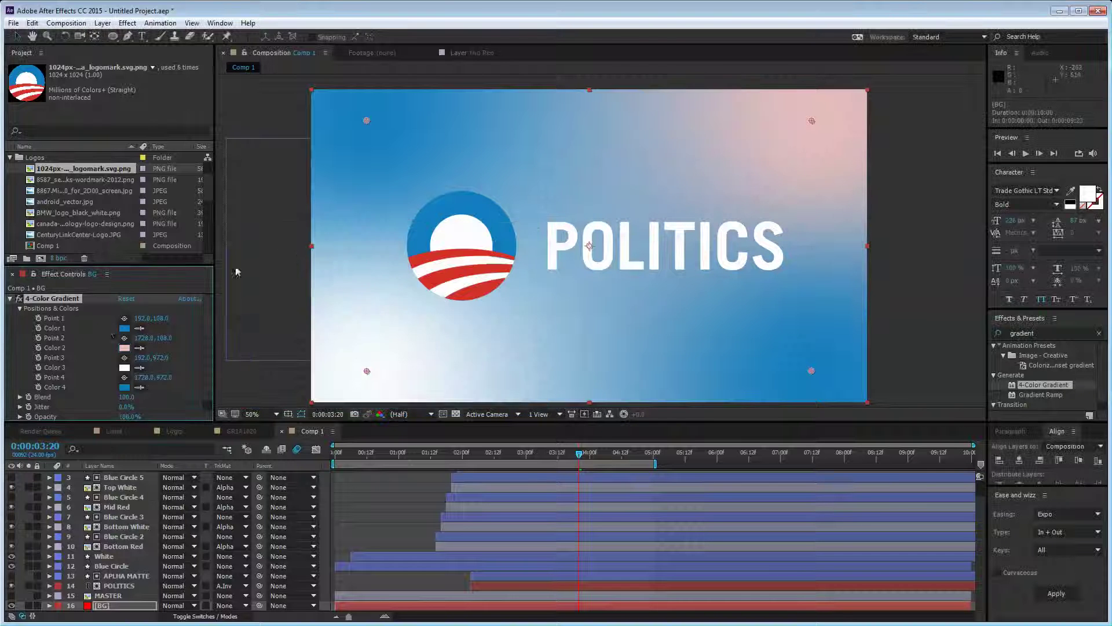
click(125, 329)
drag(286, 262, 296, 277)
key(Return)
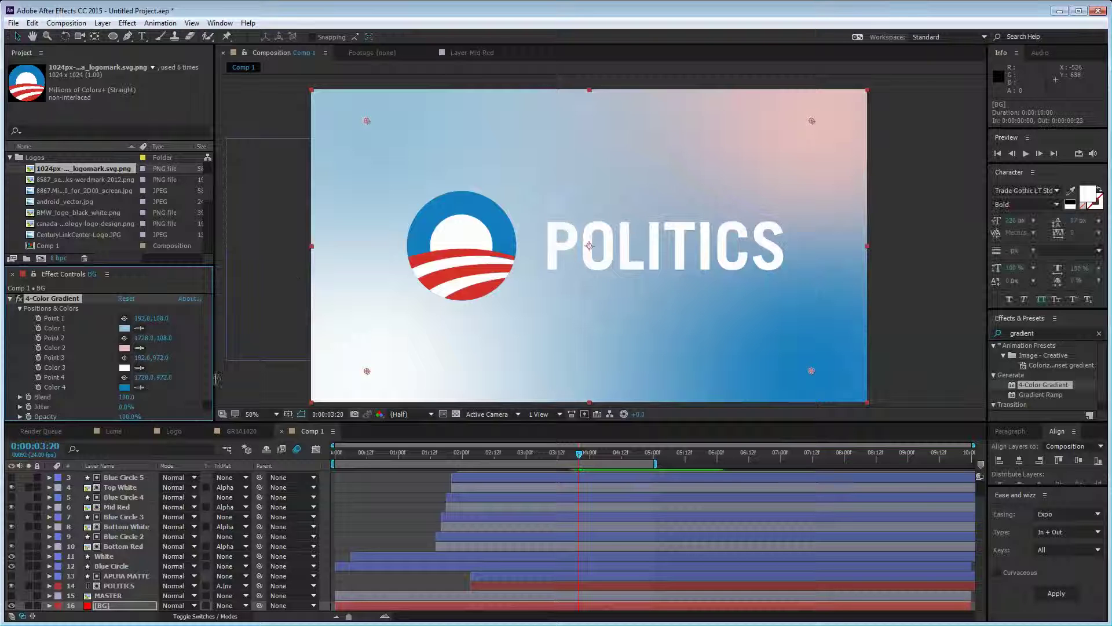
Step: Reuse Color 1's pale blue as the gradient's Color 4 by copying its hex value
click(127, 329)
click(124, 387)
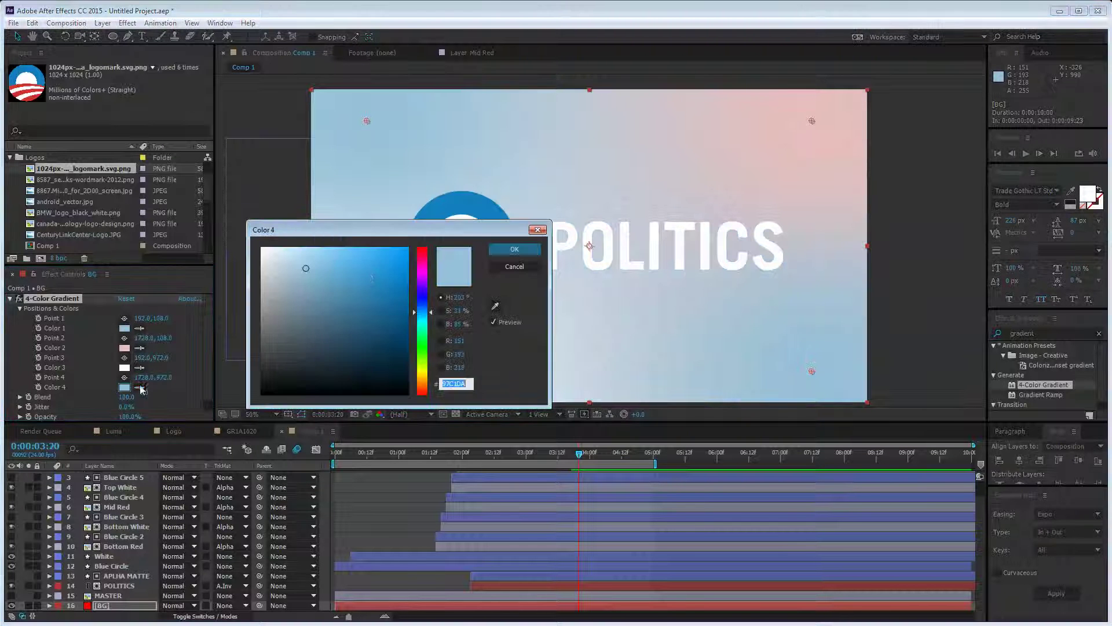
click(514, 249)
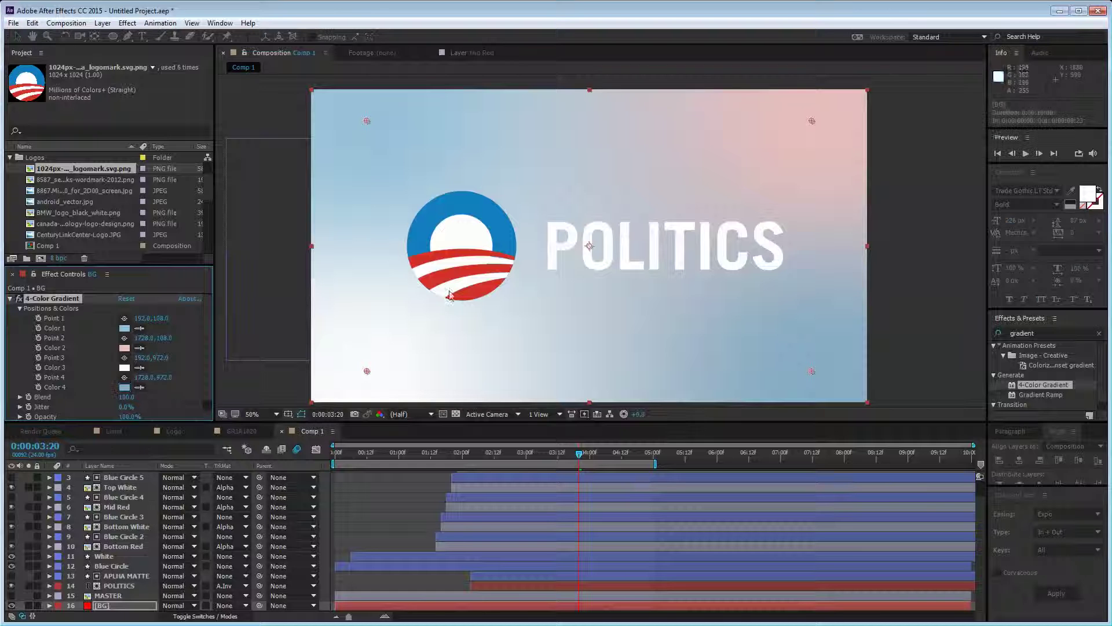
Step: Recolor the POLITICS text with the blue sampled from the logo's outer ring
click(637, 239)
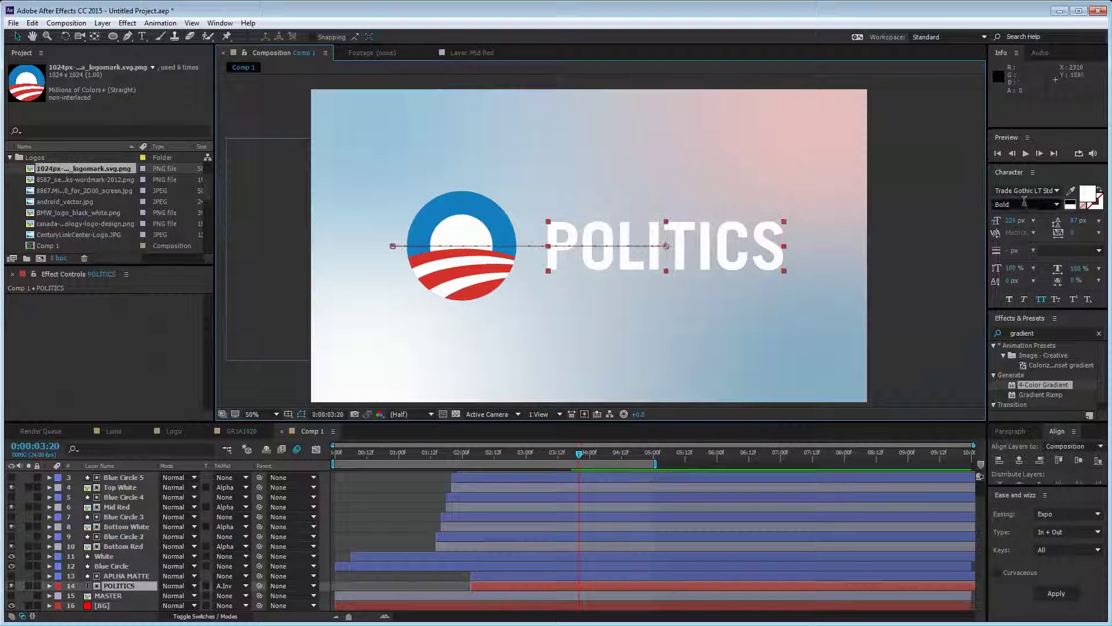
click(1071, 190)
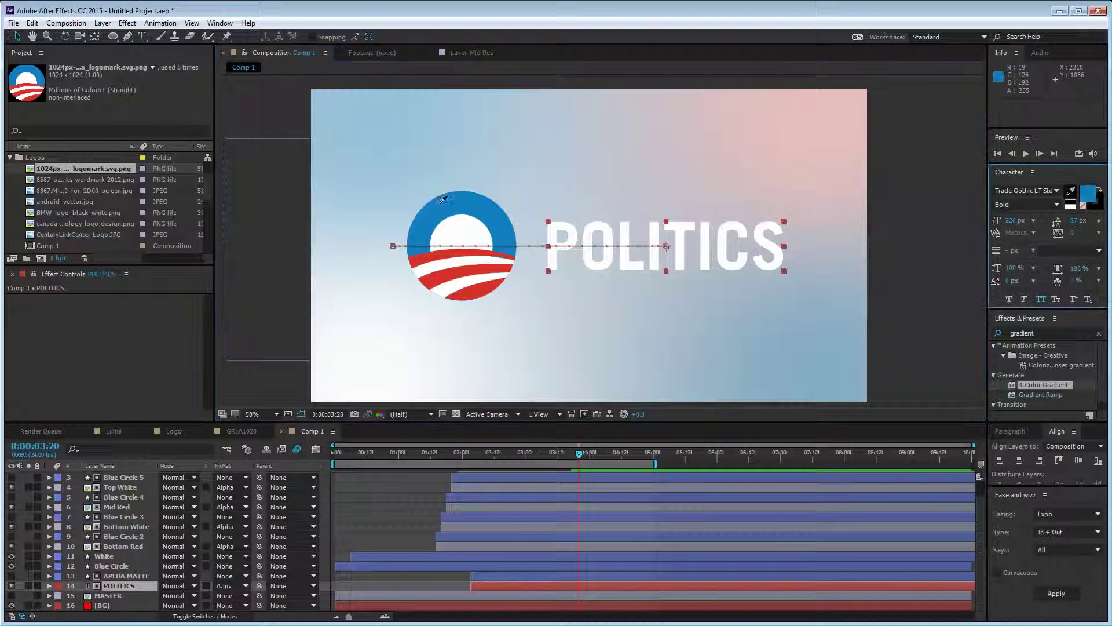
click(447, 200)
click(407, 514)
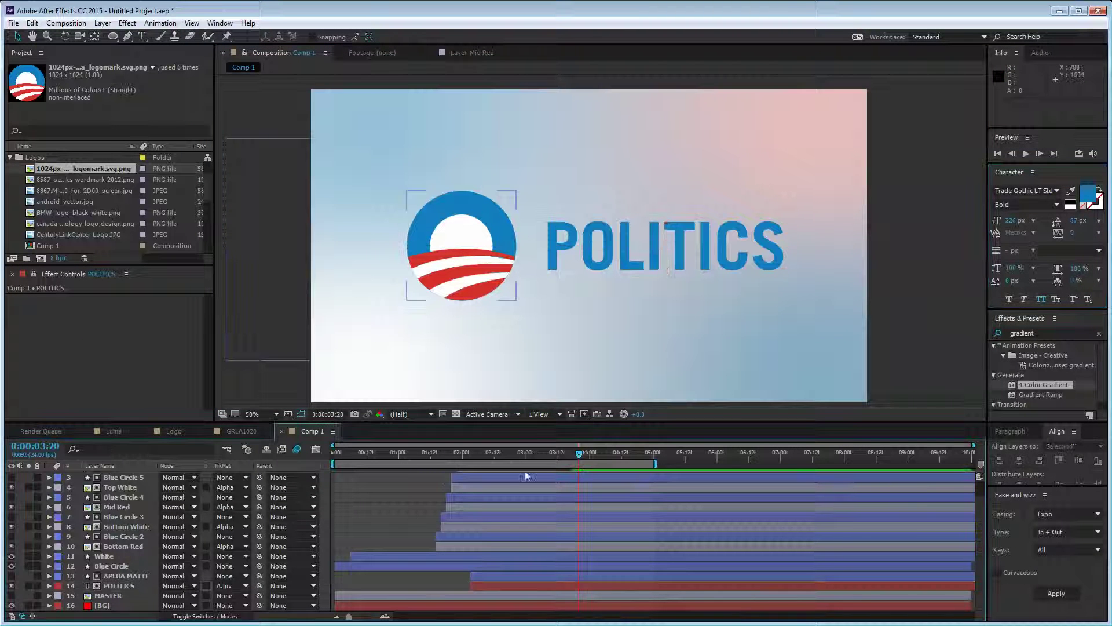
Step: Preview the logo animation from the start of the composition
drag(580, 454, 299, 453)
key(space)
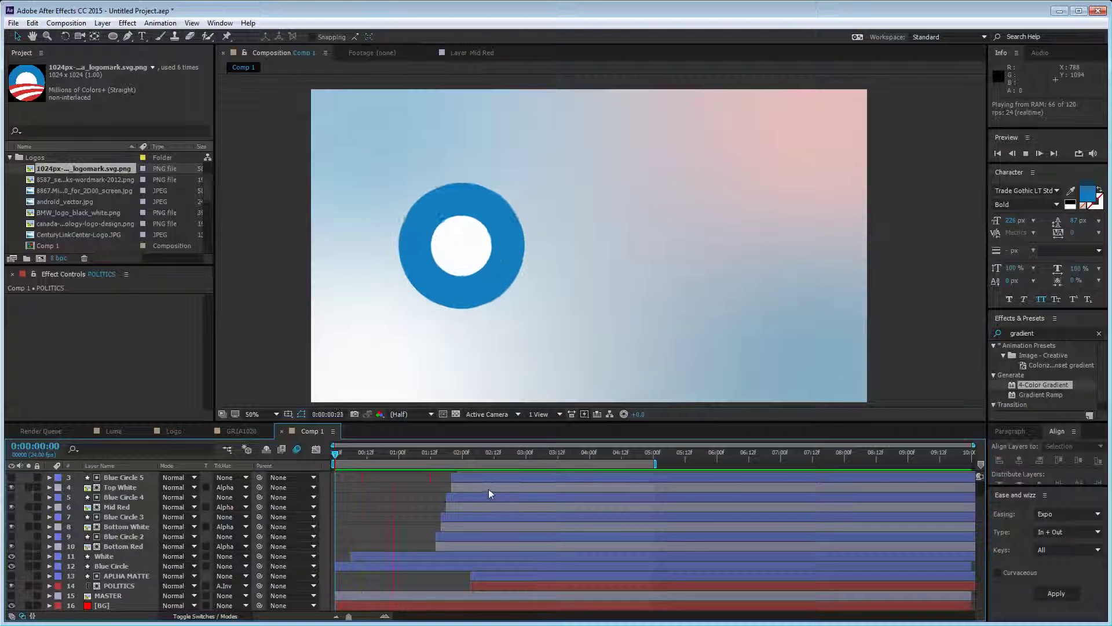
key(space)
Step: Raise the Blend of the BG layer's 4-Color Gradient to about 535 for a softer background
click(115, 606)
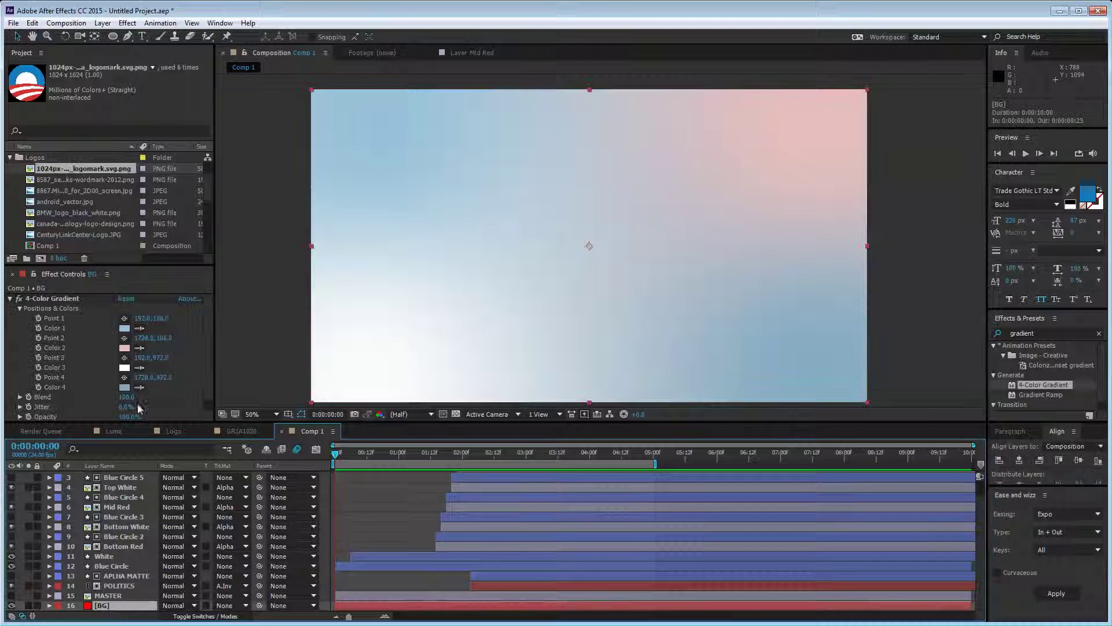
click(19, 309)
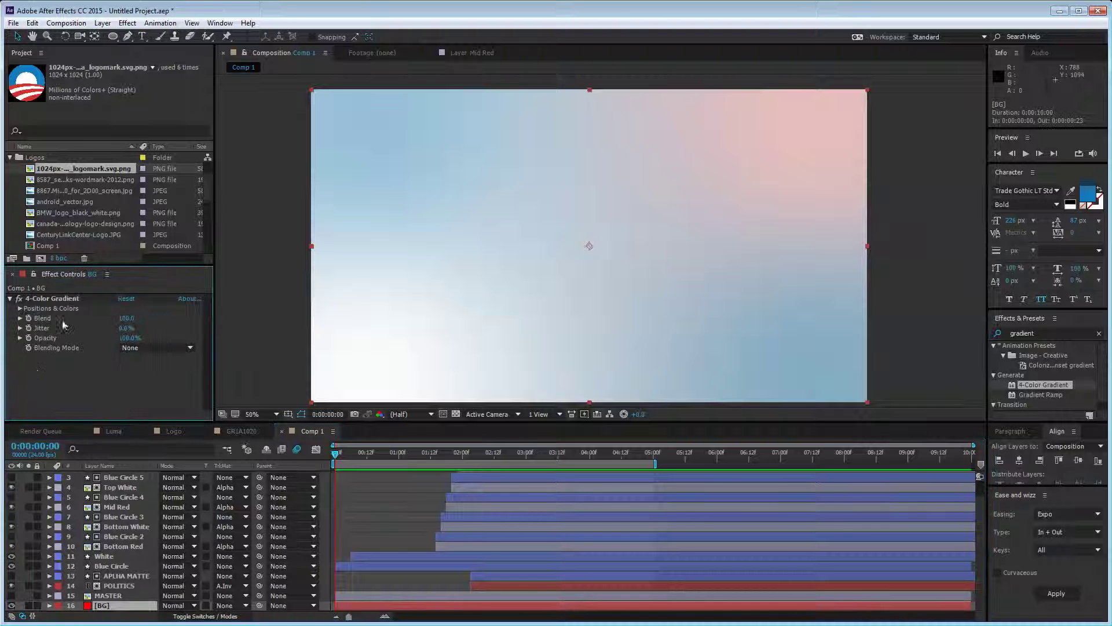
drag(126, 319, 241, 327)
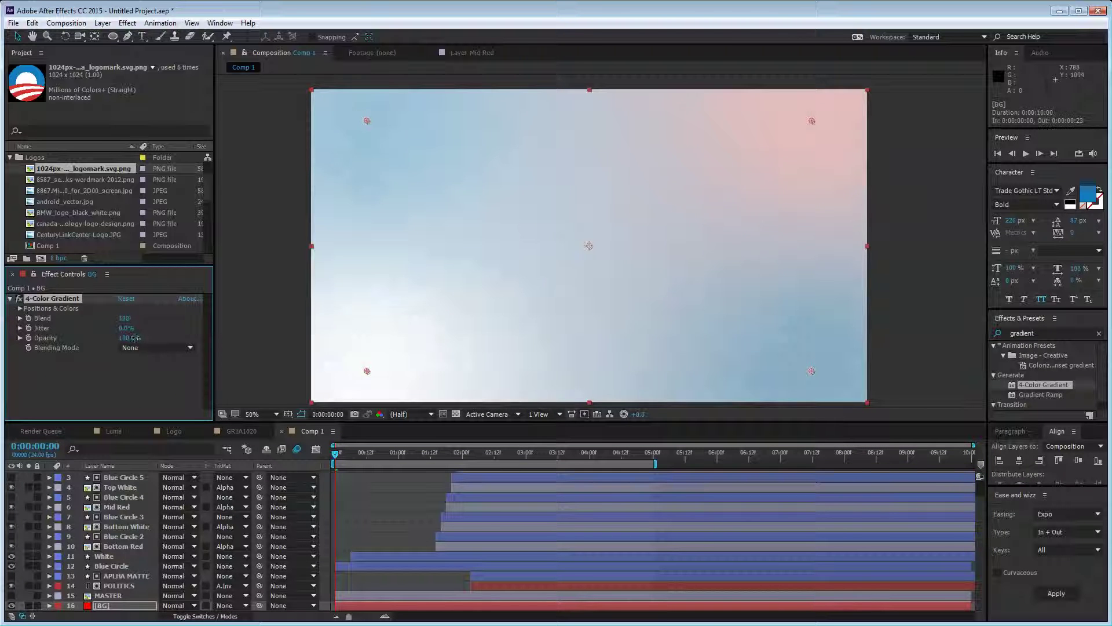
drag(106, 338, 386, 322)
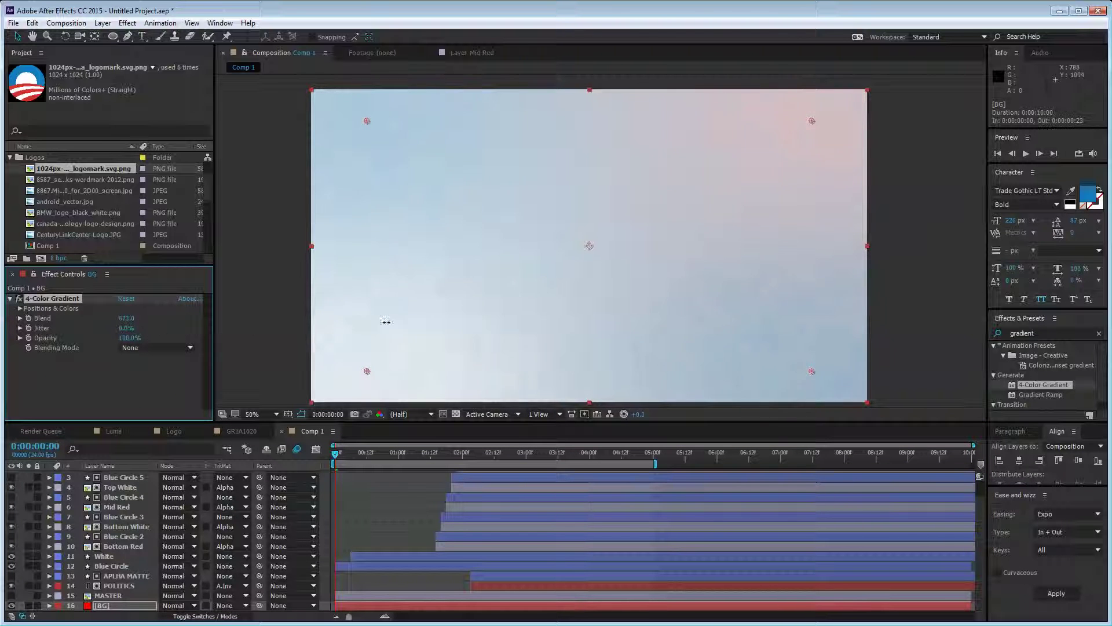
click(774, 87)
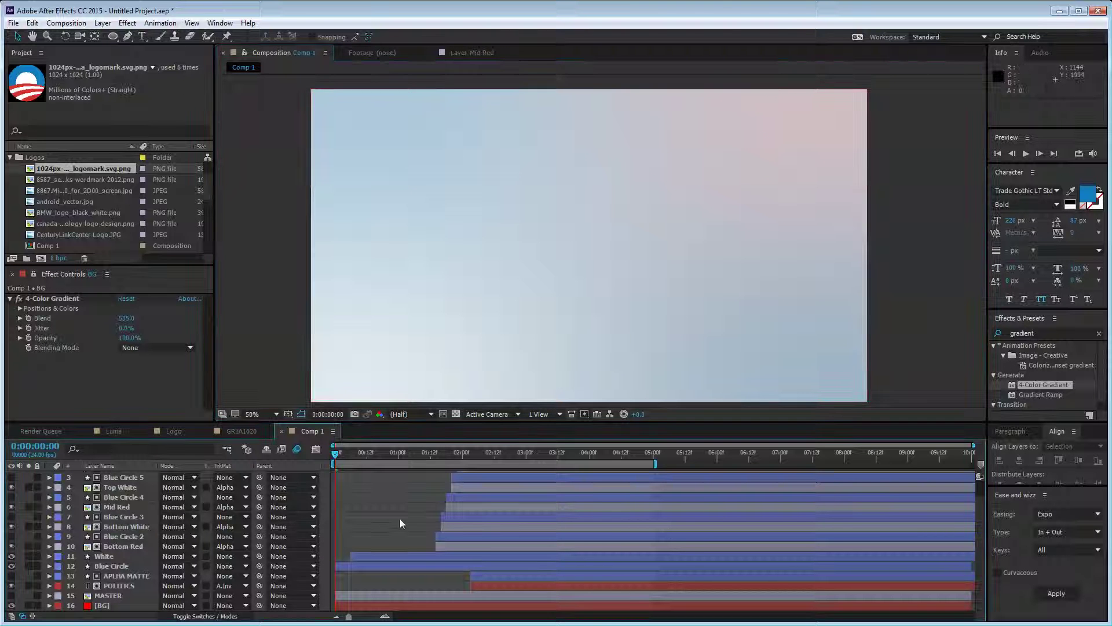
Step: Play the full logo reveal over the softened background, and scrub through the POLITICS slide-out up to 0:00:03:16
key(space)
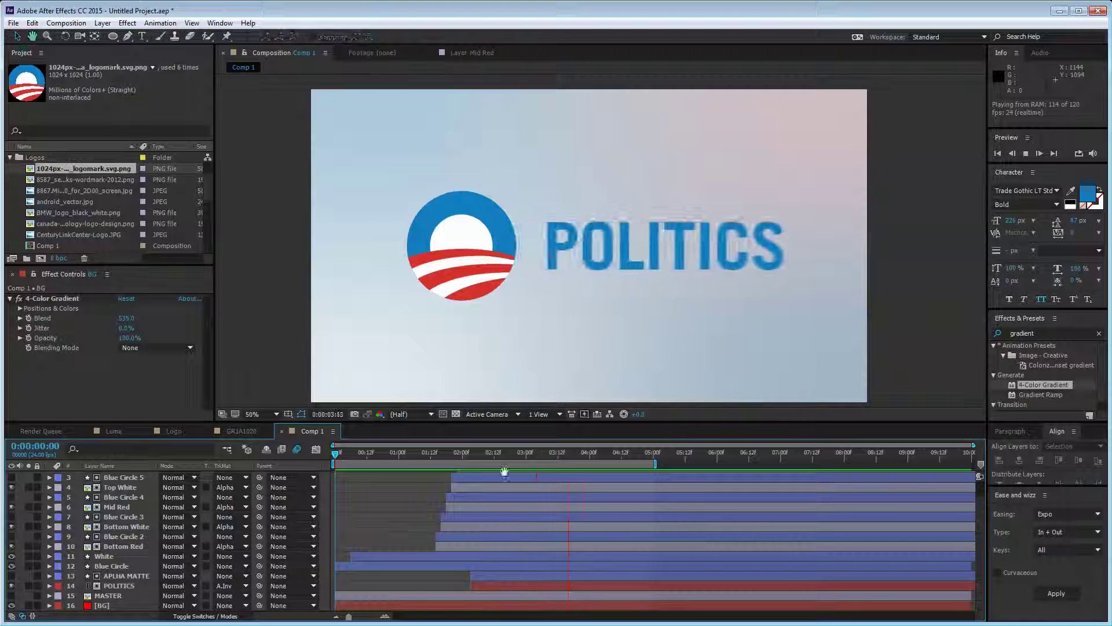
click(469, 462)
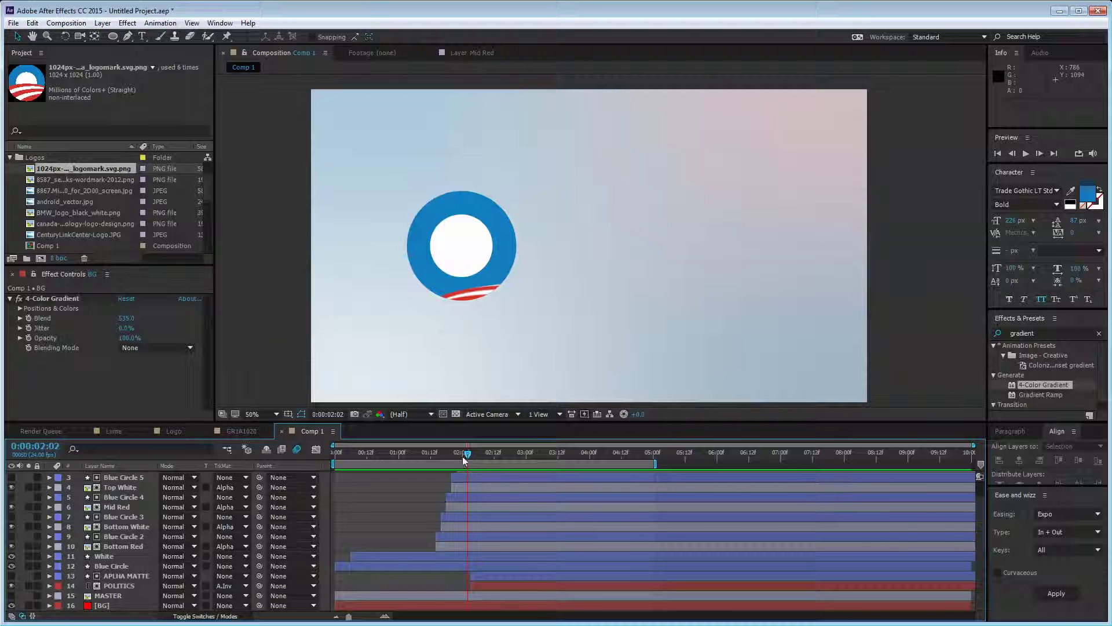
drag(462, 457, 568, 455)
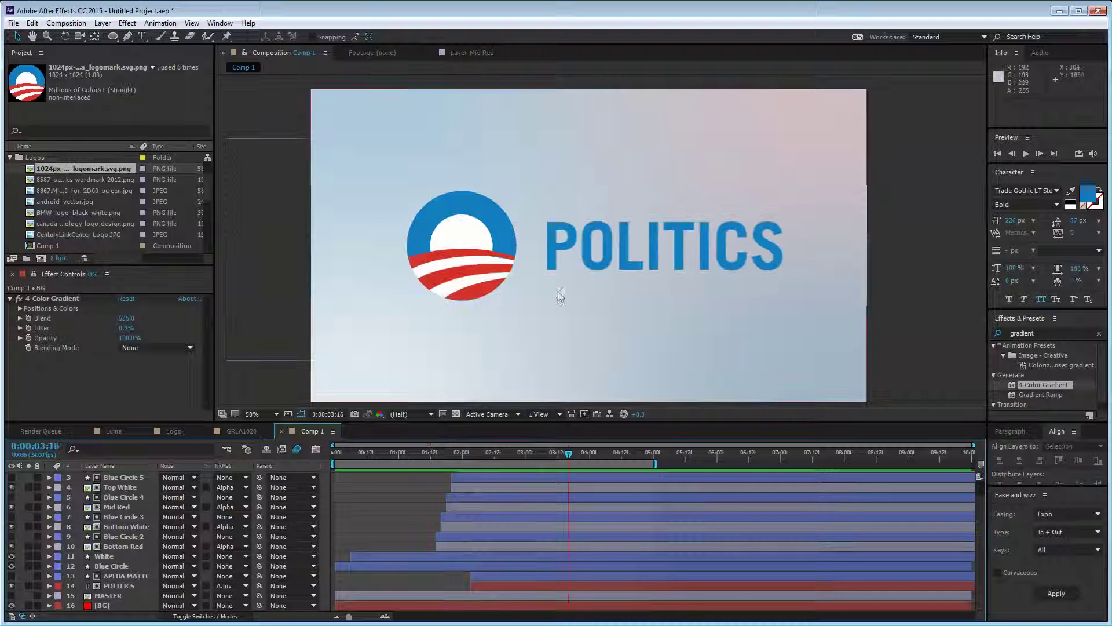
Step: Show the APLHA MATTE layer temporarily to examine how it masks the POLITICS text around 0:00:02:11, and hide it again
click(637, 245)
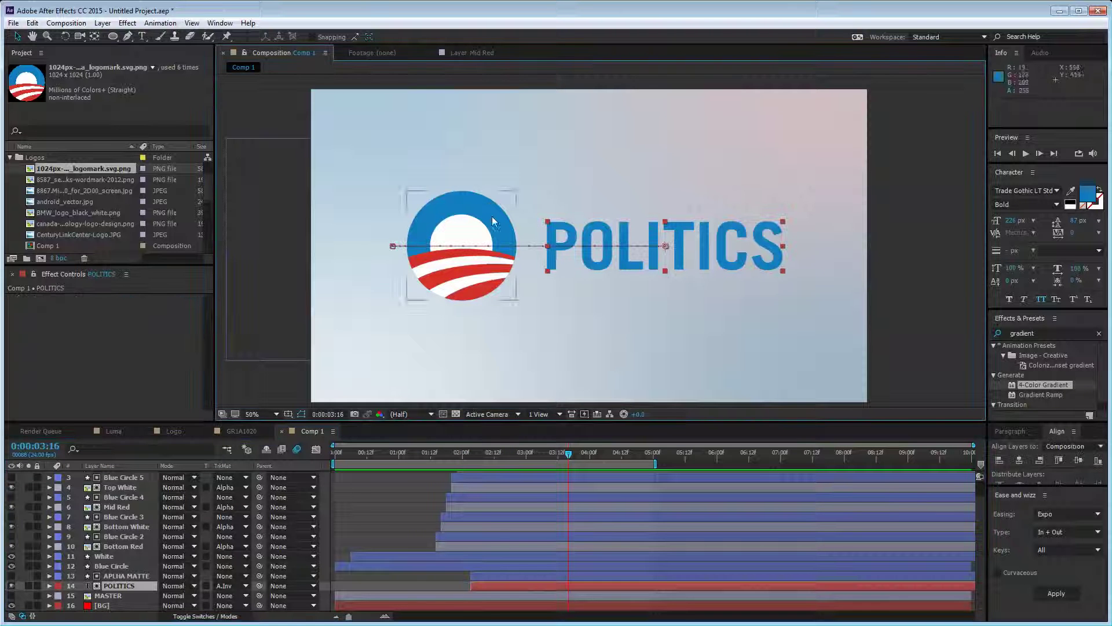
click(129, 576)
click(11, 576)
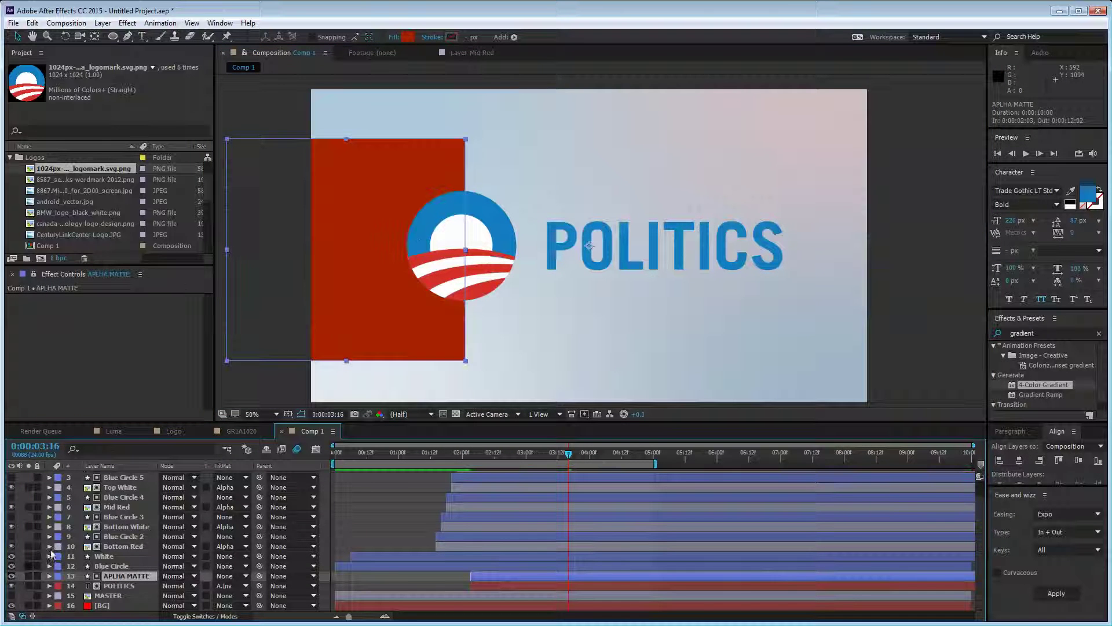
drag(565, 460, 489, 461)
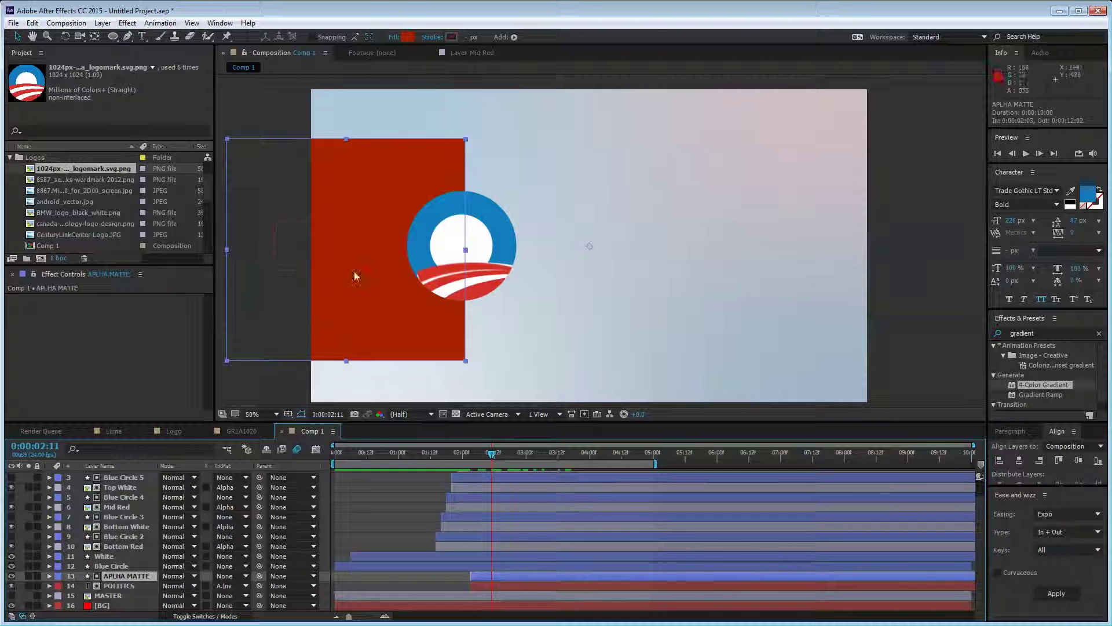
click(11, 575)
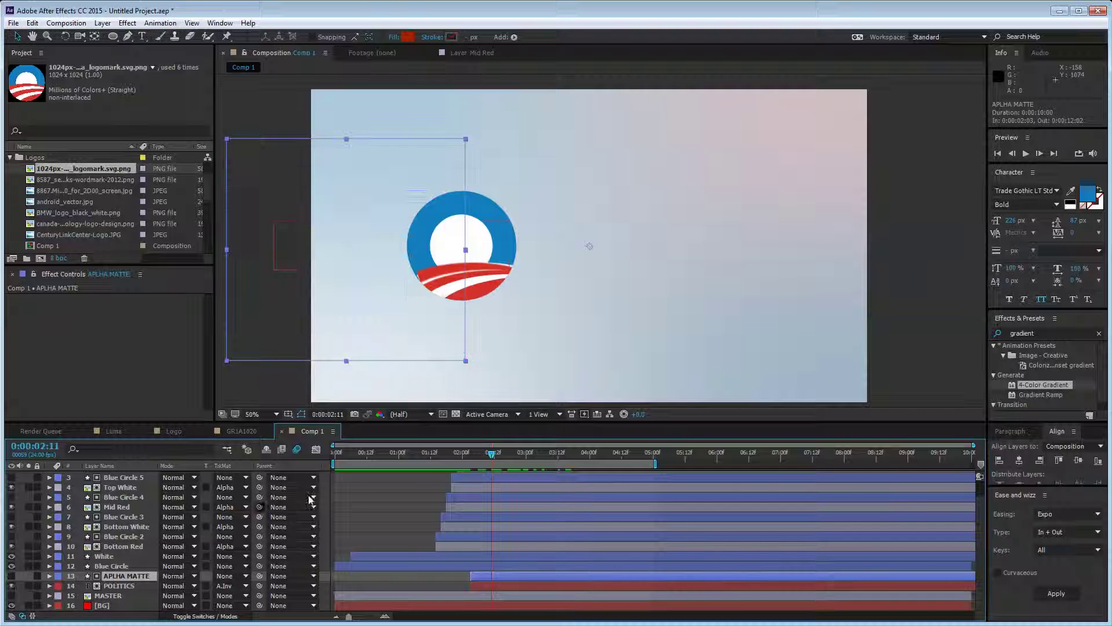
Step: Review the POLITICS slide-out with the matte hidden, stopping at 0:00:03:17 with no layer selected
mouse_move(491, 453)
mouse_down()
mouse_move(461, 457)
mouse_move(499, 460)
mouse_up()
key(space)
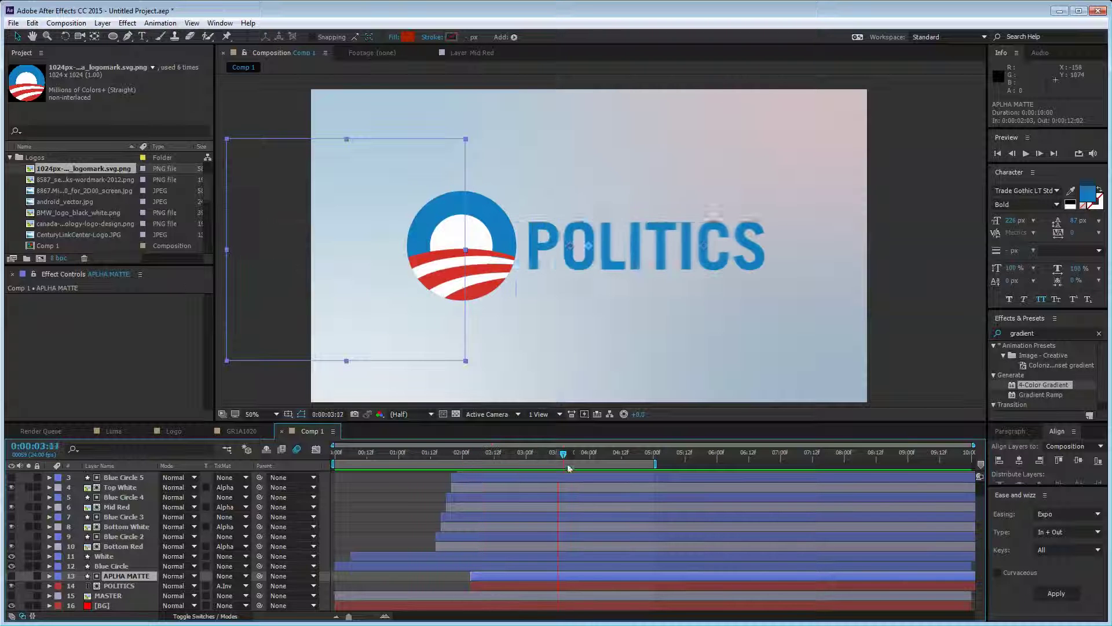
click(380, 487)
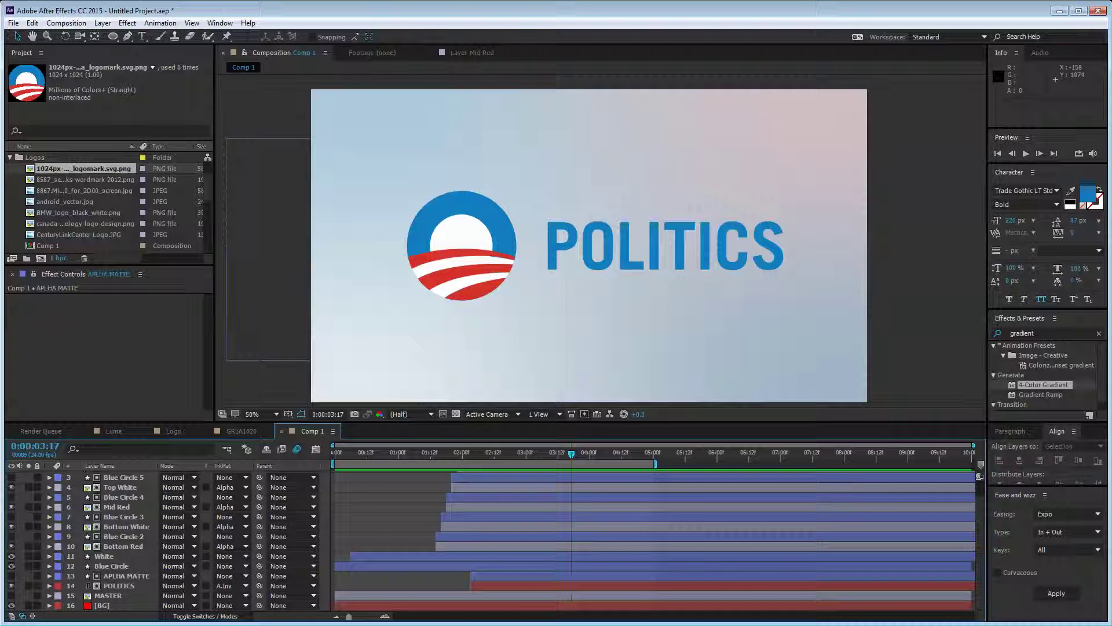